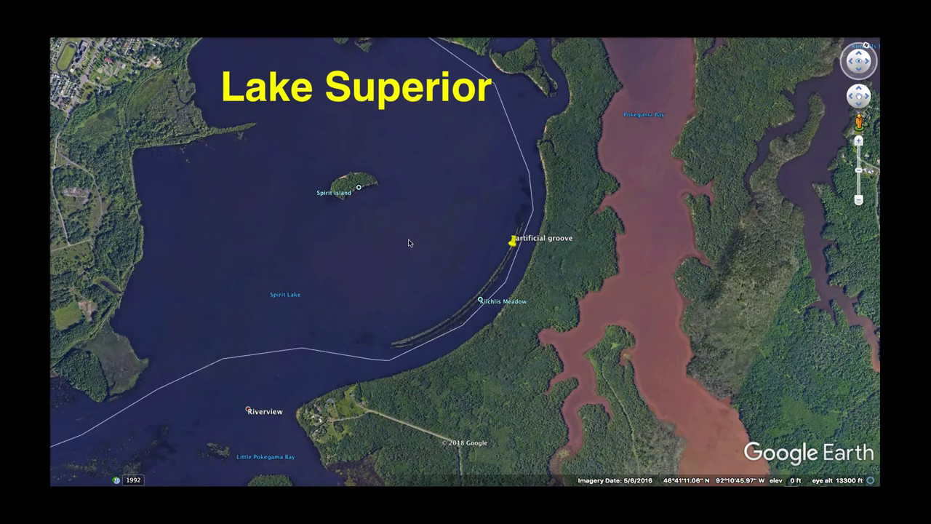
# Switch to the Google Earth globe window and display the My Places placemarks over South America
pyautogui.press('super+Tab')
pyautogui.click(466, 248)
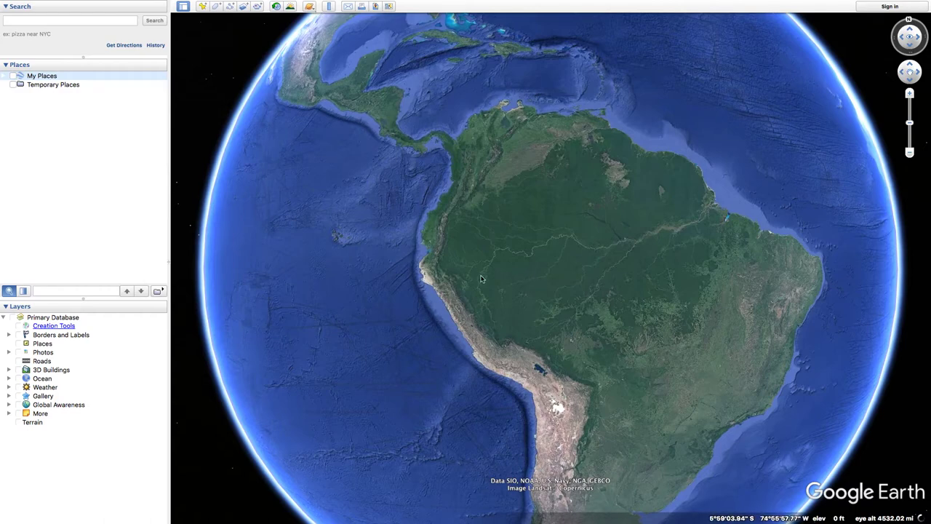
pyautogui.click(13, 76)
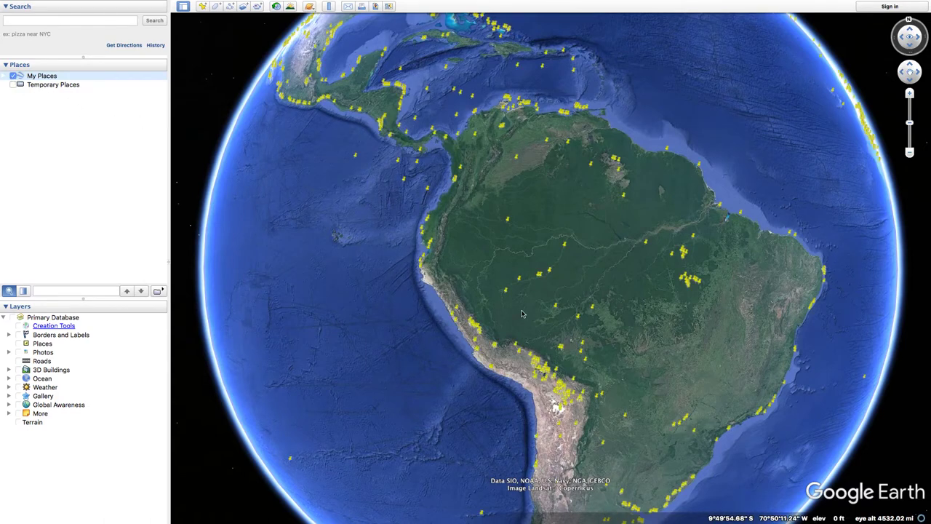
# Examine the abandoned river loop at the "goofy river loop, abrupt angular edge, cartoonish" placemark up close
pyautogui.scroll(5, 545, 277)
pyautogui.scroll(8, 550, 270)
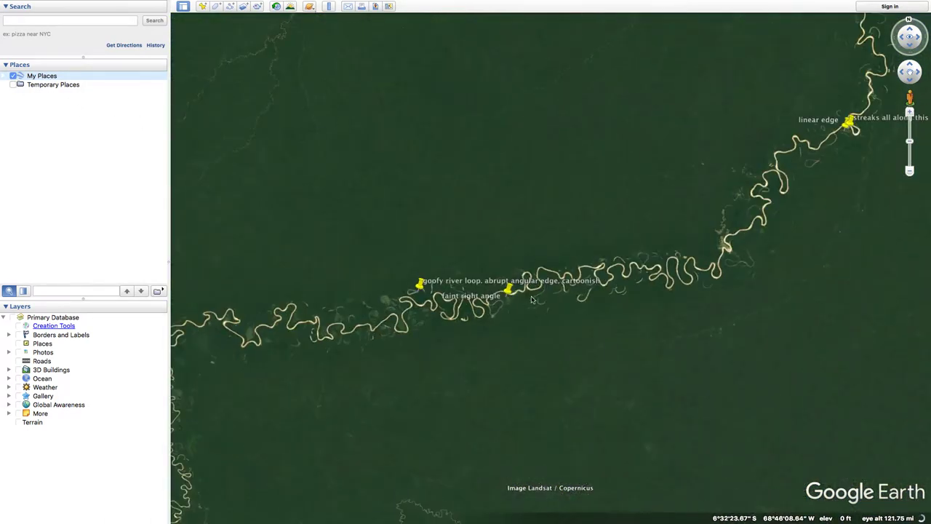
pyautogui.moveTo(434, 325); pyautogui.dragTo(569, 322)
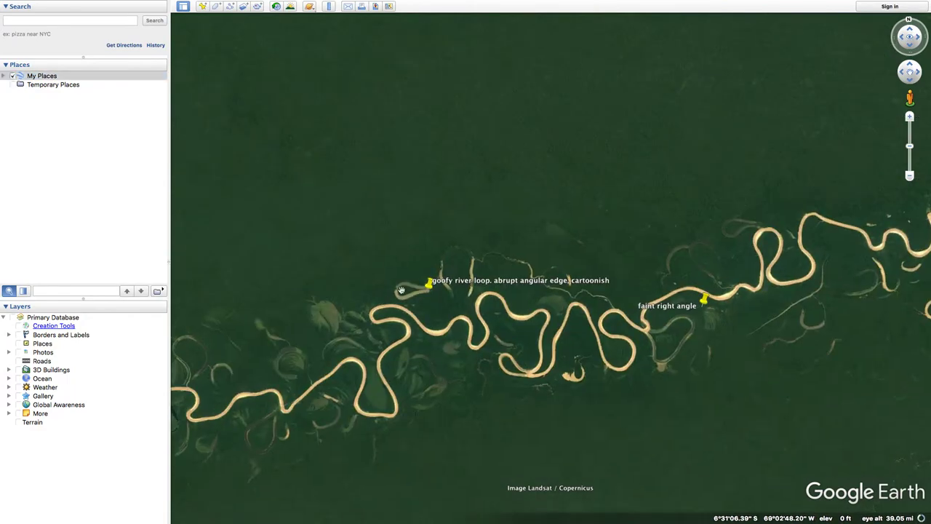
pyautogui.moveTo(401, 290); pyautogui.dragTo(410, 342)
pyautogui.scroll(5, 429, 291)
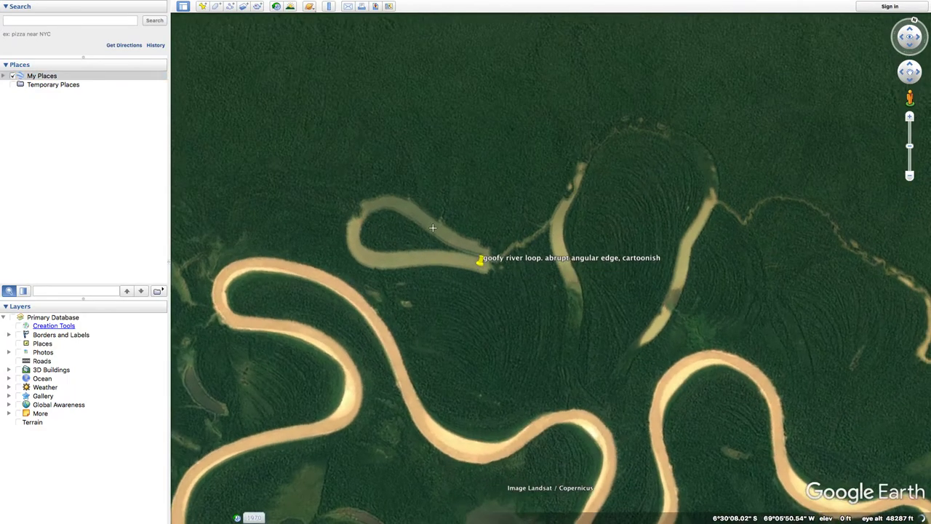
pyautogui.moveTo(453, 271); pyautogui.dragTo(526, 199, button='middle')
pyautogui.scroll(3, 526, 200)
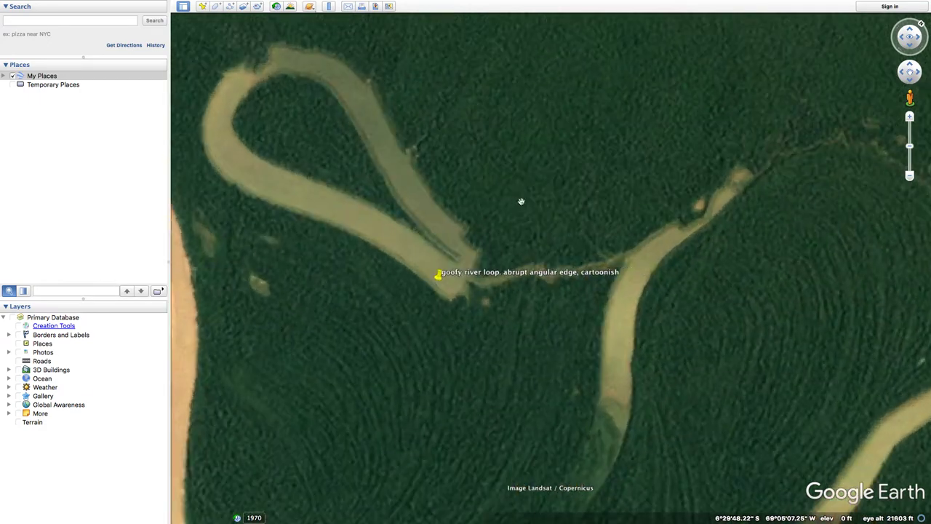
pyautogui.moveTo(512, 209); pyautogui.dragTo(566, 266)
pyautogui.moveTo(554, 255); pyautogui.dragTo(619, 163, button='middle')
pyautogui.scroll(-1, 522, 202)
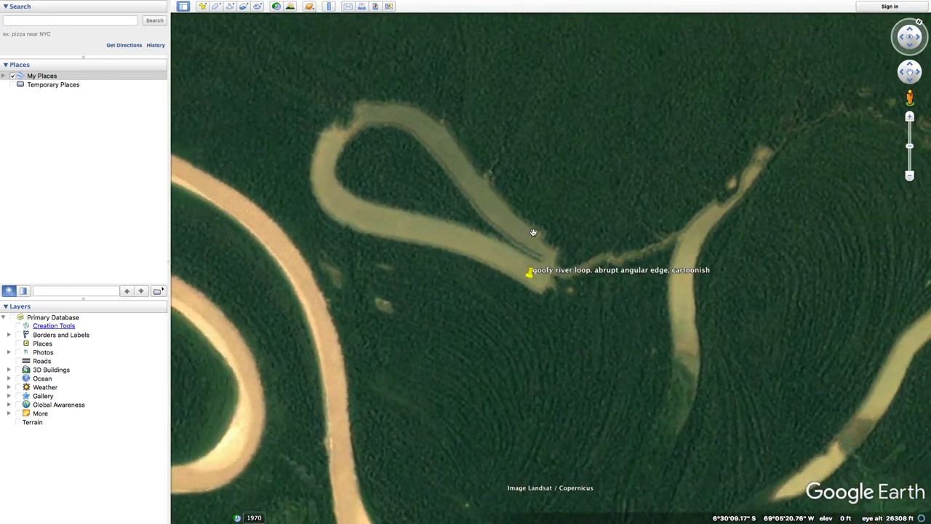
# Hide the My Places placemarks and check the river loop in historical imagery, closing the time view again
pyautogui.click(13, 75)
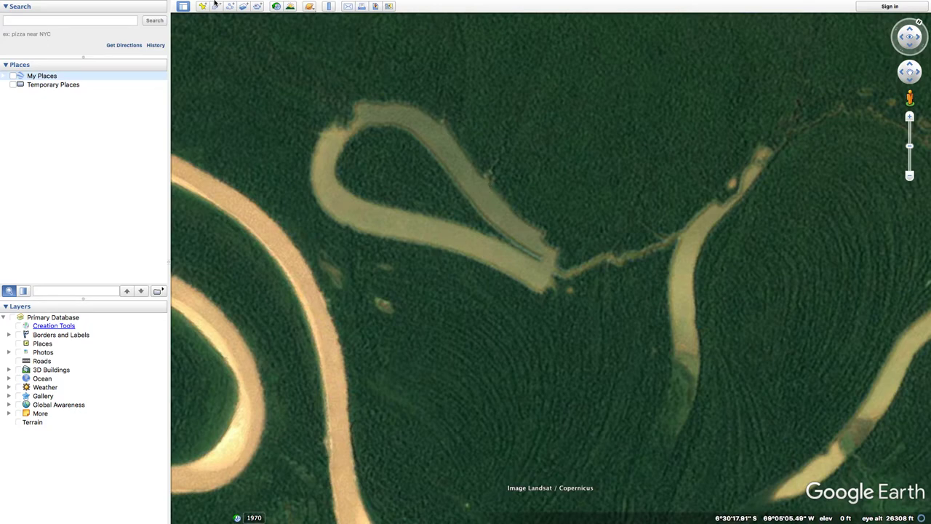
pyautogui.click(276, 7)
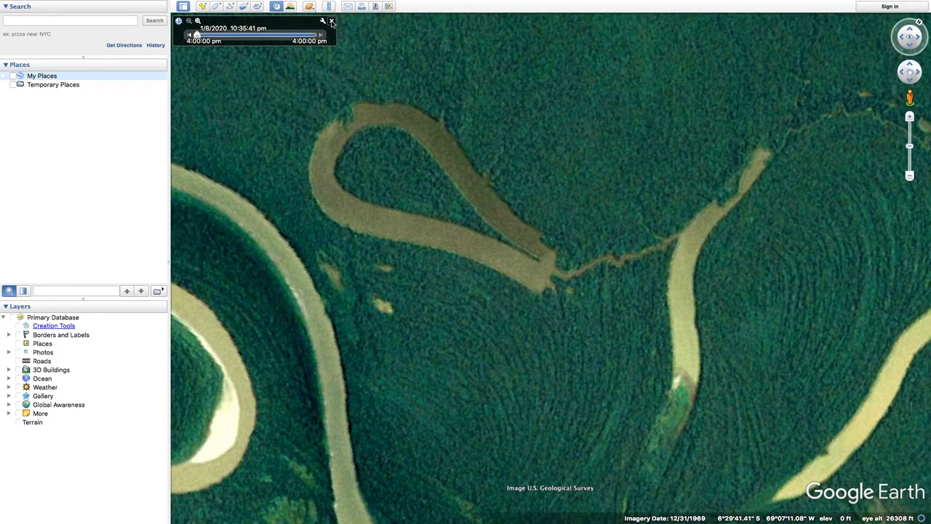
pyautogui.click(332, 22)
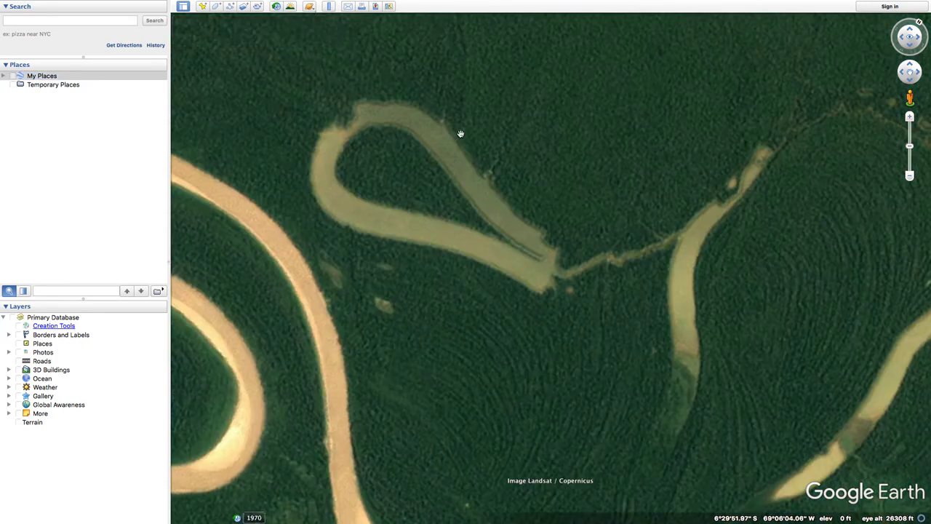
# Show the My Places placemarks again over the wider river area
pyautogui.scroll(-5, 520, 182)
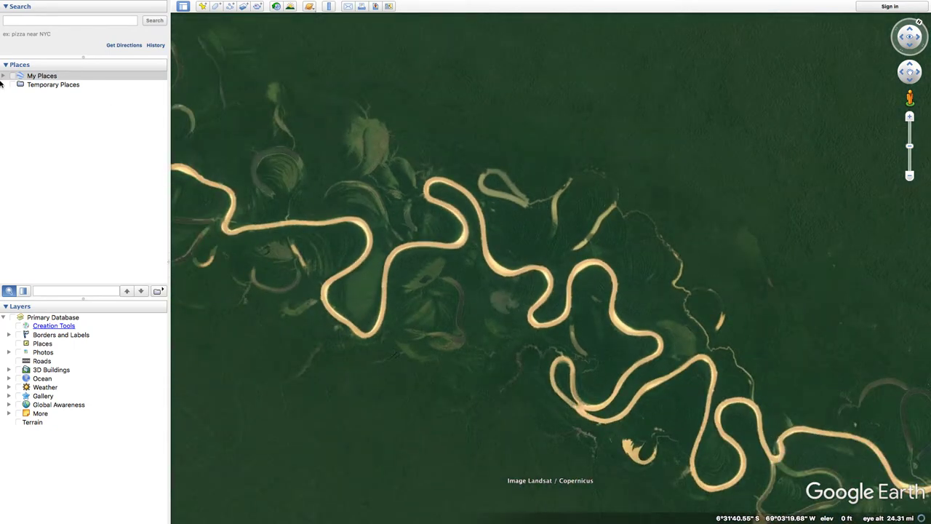
pyautogui.click(16, 76)
pyautogui.scroll(-5, 611, 185)
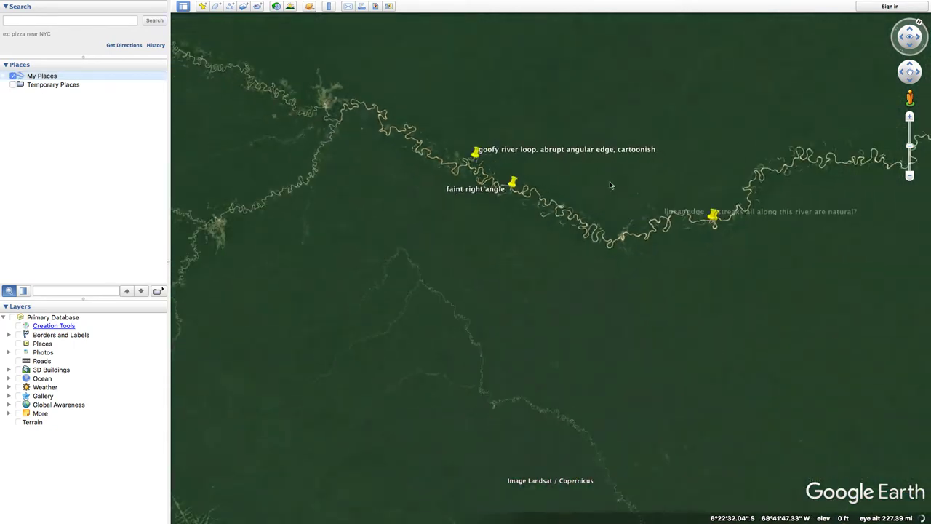
# Examine the river meanders and cut-off loops east of the "faint right angle" placemark
pyautogui.scroll(5, 484, 233)
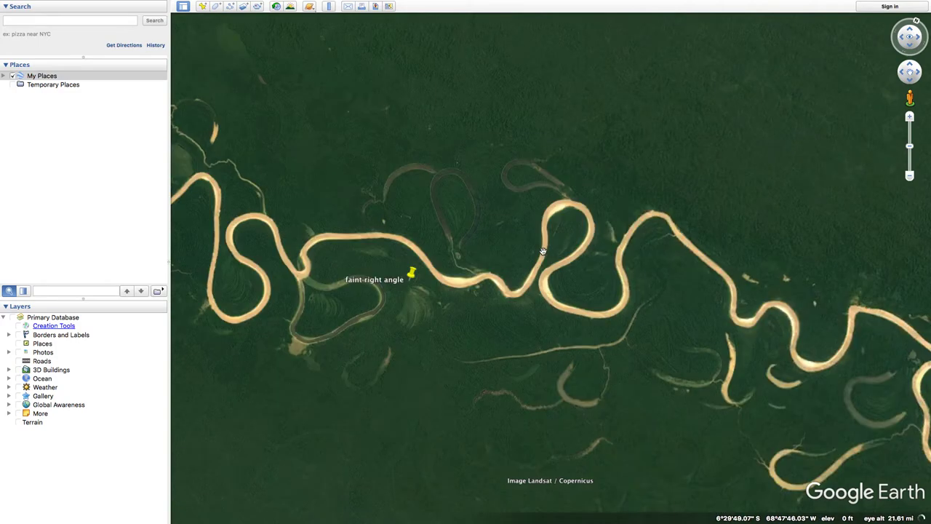
pyautogui.scroll(5, 545, 247)
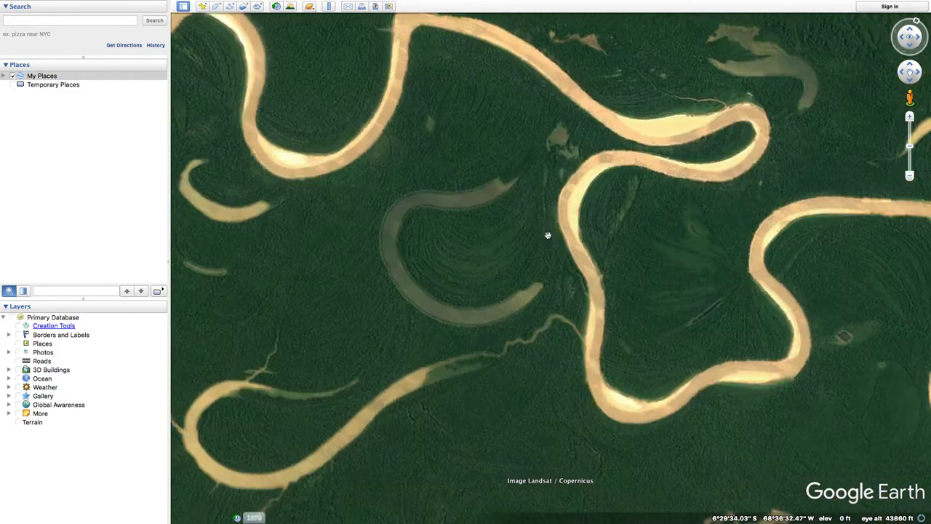
pyautogui.scroll(-5, 547, 235)
pyautogui.scroll(5, 569, 237)
pyautogui.scroll(-4, 569, 231)
pyautogui.moveTo(444, 218); pyautogui.dragTo(866, 277)
pyautogui.moveTo(483, 201); pyautogui.dragTo(731, 306)
pyautogui.scroll(-3, 471, 170)
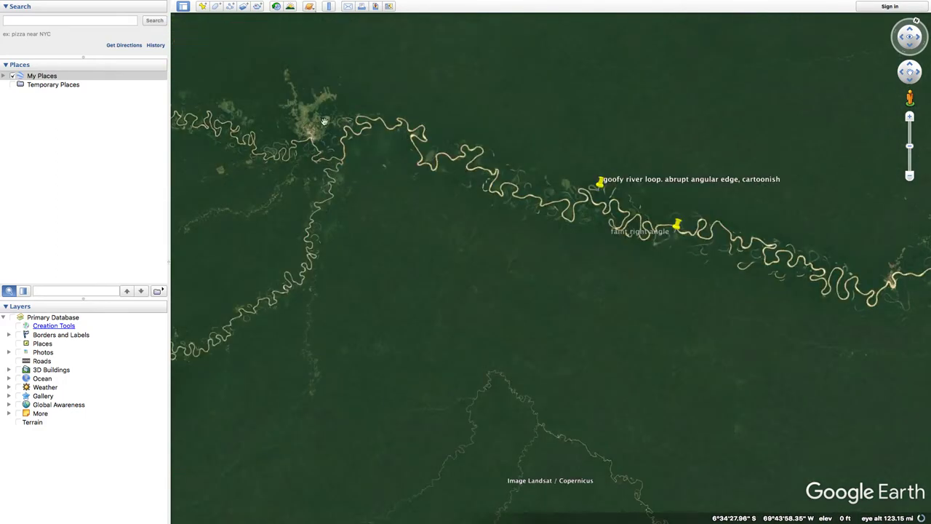
# Inspect the meandering southwestern tributary and the main river's bends west of the "goofy river loop" placemark
pyautogui.moveTo(281, 243); pyautogui.dragTo(414, 220)
pyautogui.scroll(5, 310, 312)
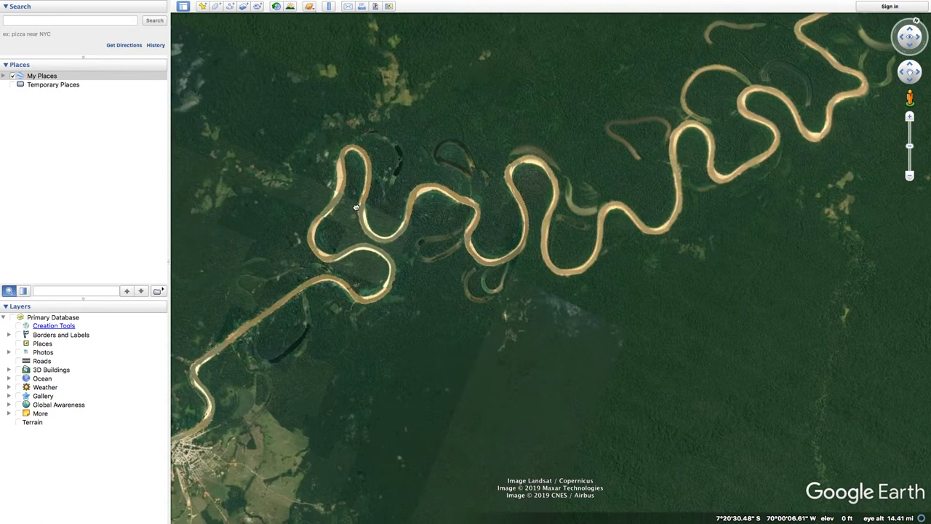
pyautogui.moveTo(494, 176); pyautogui.dragTo(360, 251)
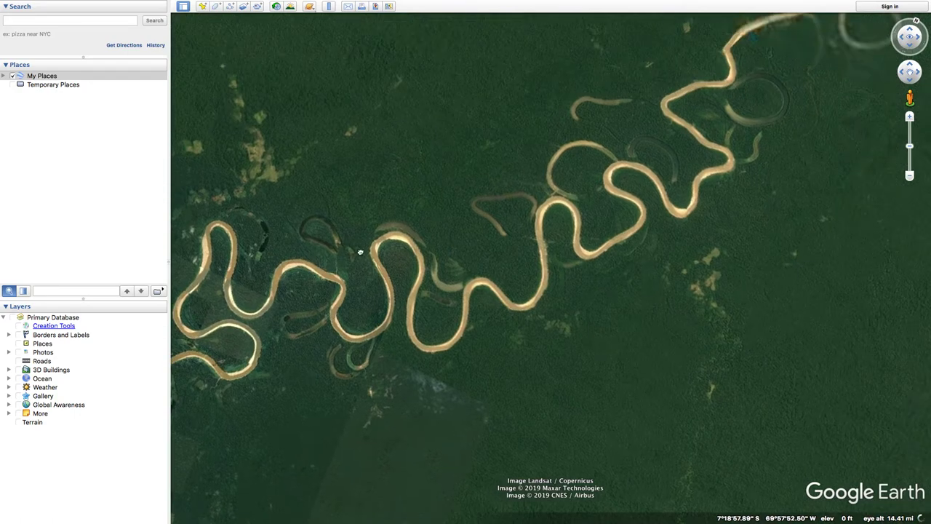
pyautogui.scroll(-2, 564, 232)
pyautogui.scroll(-2, 499, 229)
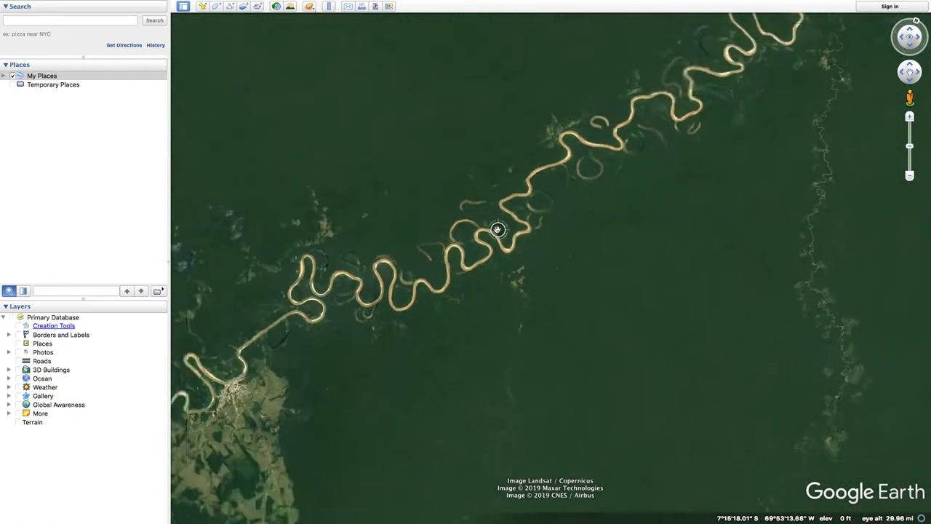
pyautogui.scroll(-4, 496, 230)
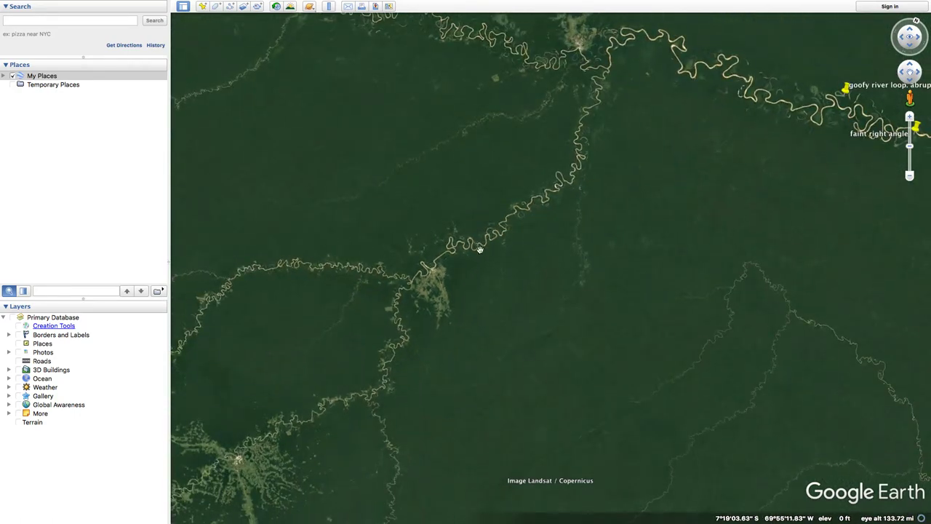
pyautogui.scroll(2, 435, 189)
pyautogui.scroll(2, 383, 165)
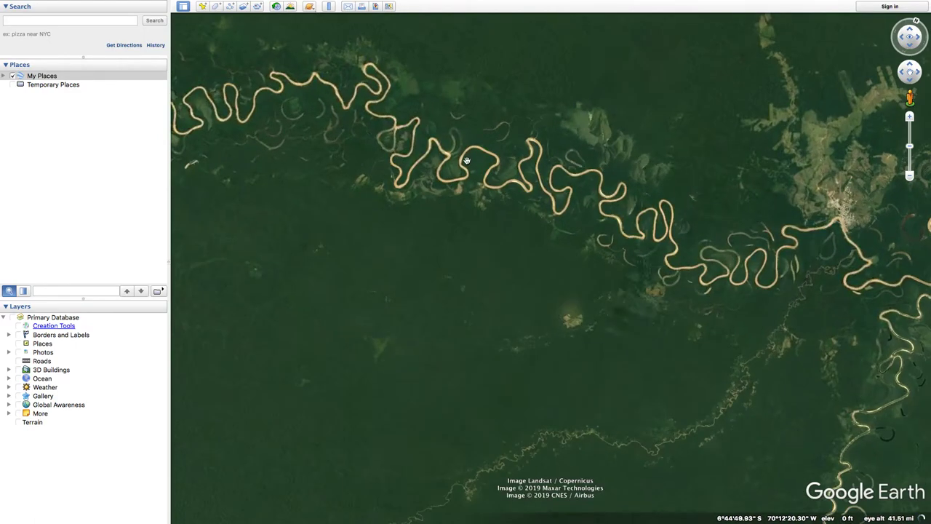
pyautogui.scroll(-1, 455, 234)
pyautogui.scroll(-1, 459, 230)
pyautogui.scroll(-2, 459, 230)
pyautogui.scroll(-2, 480, 236)
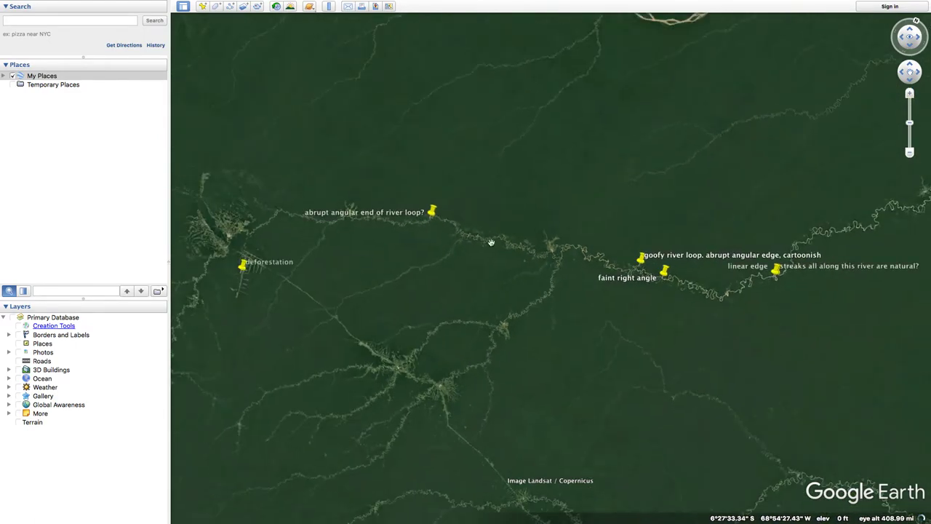
# Follow the river northeast and inspect its bends southwest of the "abrupt angular end of river loop?" placemark
pyautogui.moveTo(774, 243); pyautogui.dragTo(398, 268)
pyautogui.scroll(-4, 609, 246)
pyautogui.scroll(3, 607, 244)
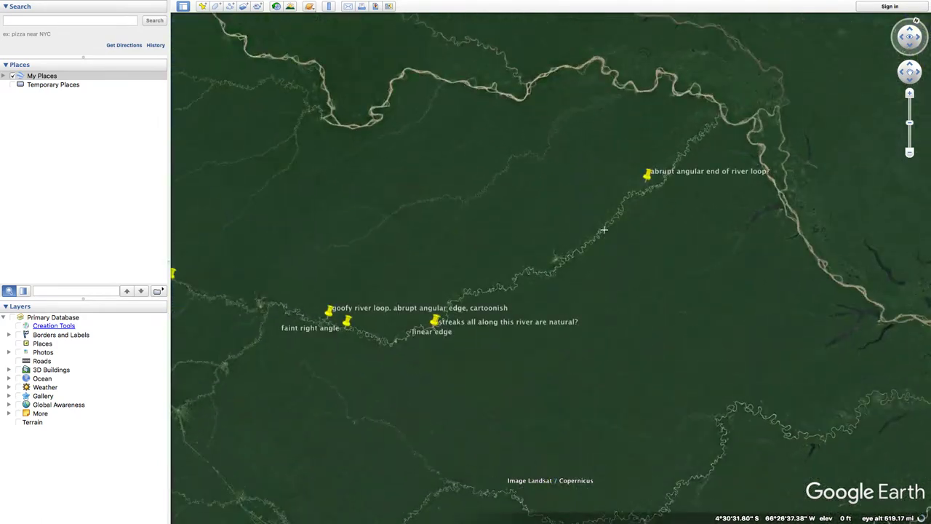
pyautogui.scroll(5, 602, 234)
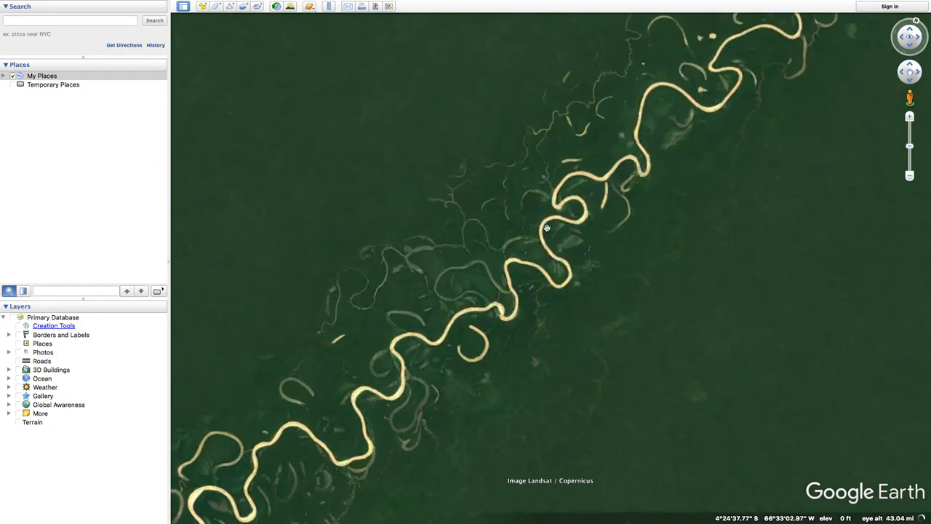
pyautogui.scroll(-5, 502, 308)
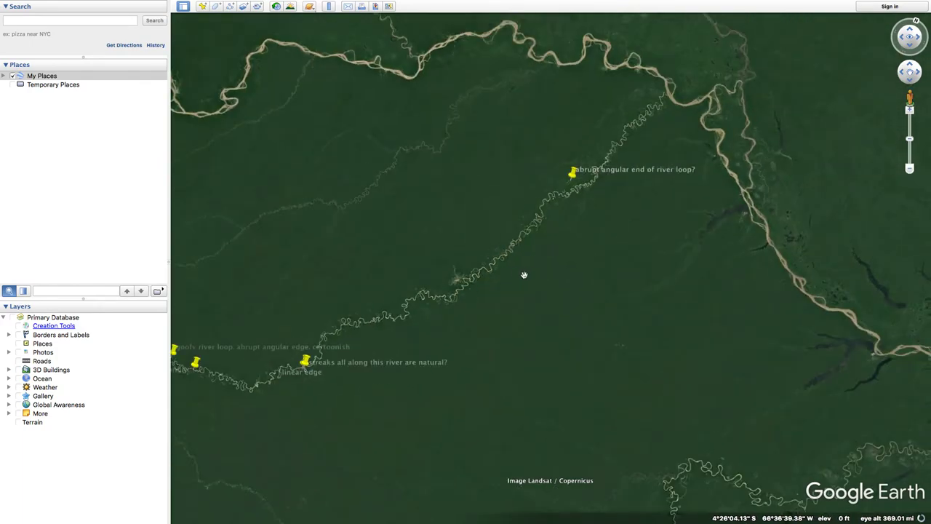
pyautogui.scroll(-5, 567, 327)
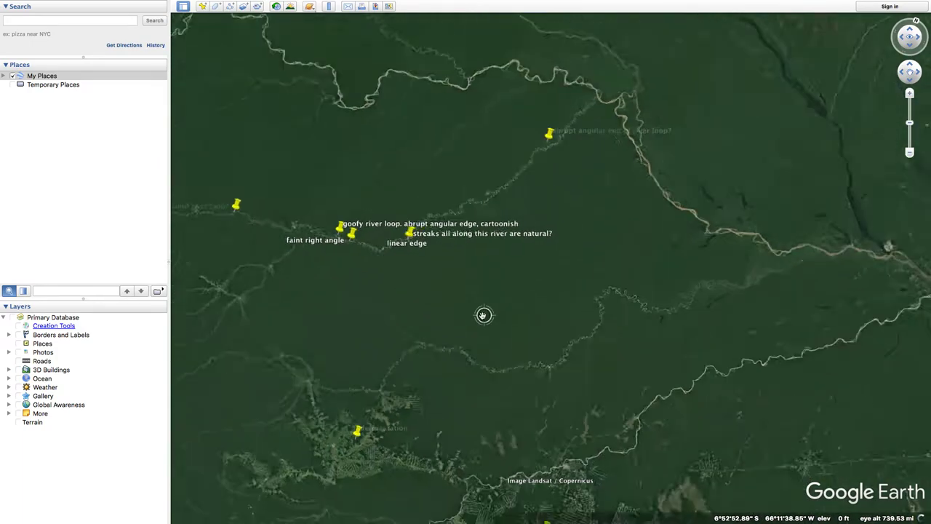
# Find the "phony streak?" placemark farther south and examine the streak through the forested river island
pyautogui.moveTo(500, 274); pyautogui.dragTo(515, 241)
pyautogui.moveTo(489, 298); pyautogui.dragTo(502, 229)
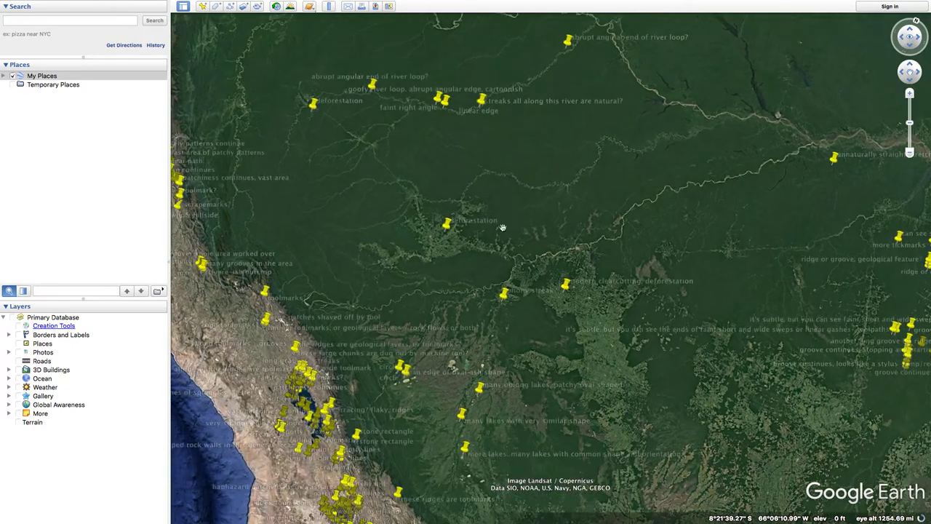
pyautogui.scroll(2, 496, 298)
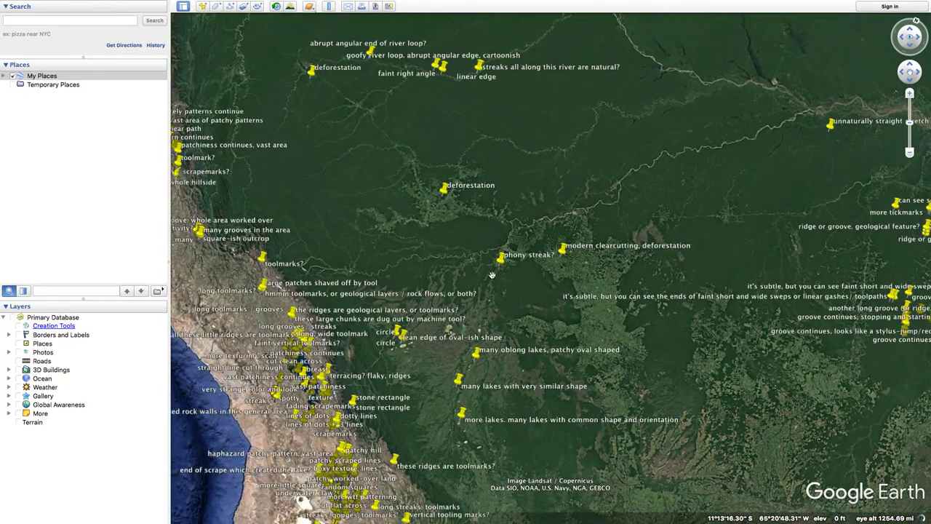
pyautogui.scroll(10, 496, 272)
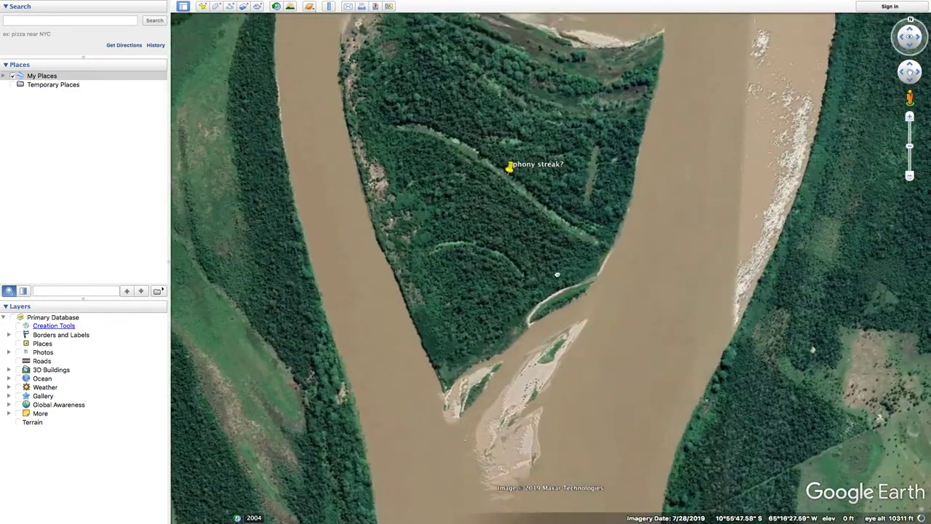
pyautogui.moveTo(557, 274); pyautogui.dragTo(563, 329)
pyautogui.scroll(3, 553, 239)
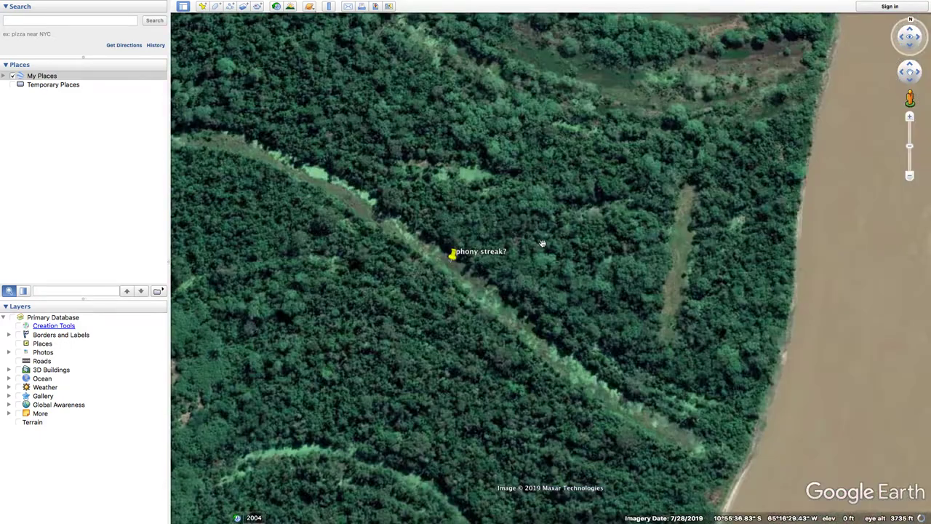
pyautogui.scroll(-3, 538, 247)
pyautogui.scroll(3, 573, 243)
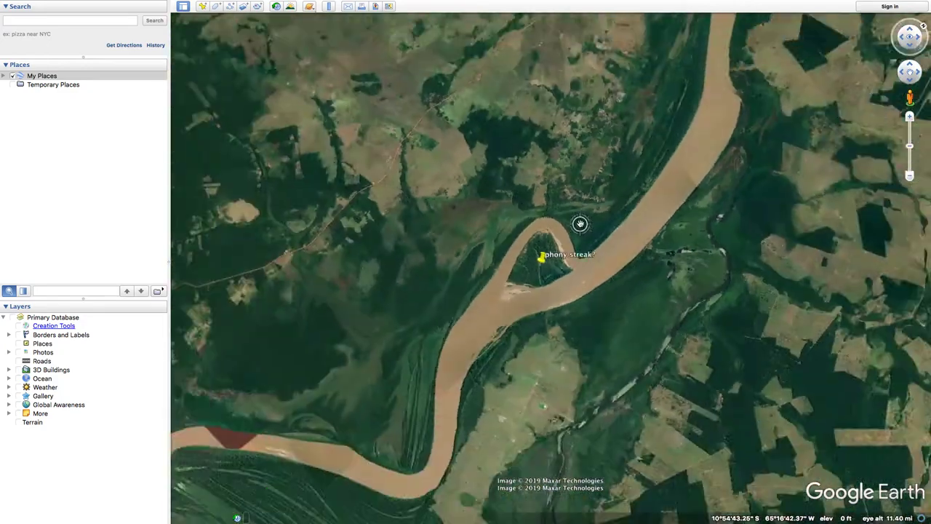
# Examine the curved ridge patterns and oxbow lakes along the river south of the "phony streak?" placemark
pyautogui.scroll(3, 570, 219)
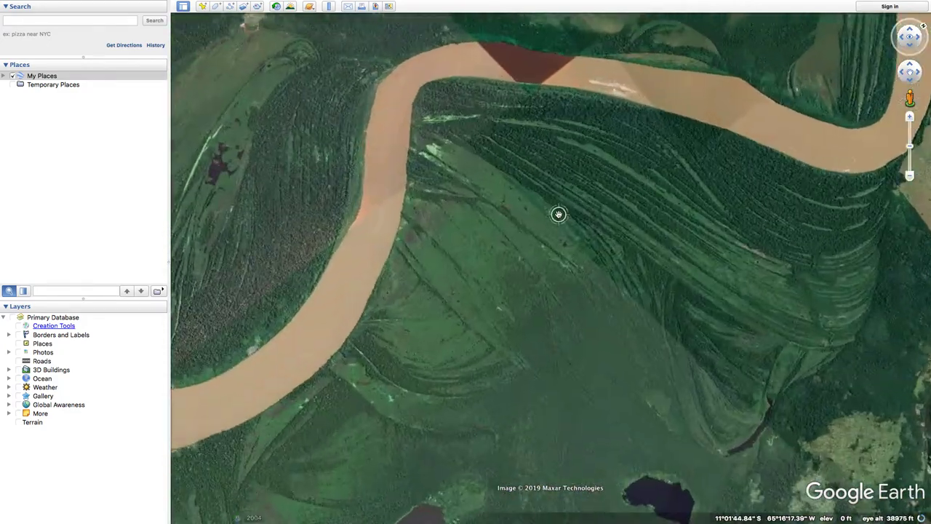
pyautogui.moveTo(580, 312); pyautogui.dragTo(530, 220)
pyautogui.moveTo(349, 241); pyautogui.dragTo(510, 161)
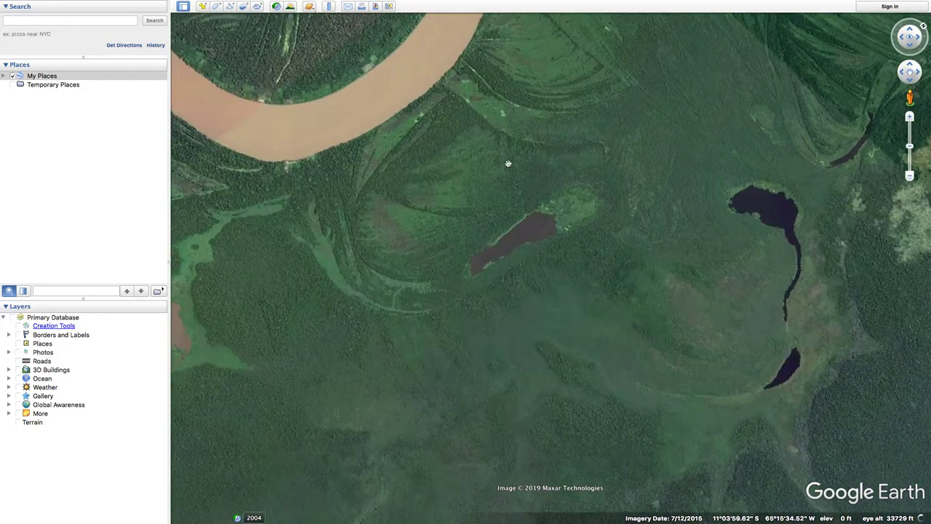
pyautogui.scroll(-4, 506, 164)
pyautogui.moveTo(410, 204); pyautogui.dragTo(505, 201)
pyautogui.scroll(4, 372, 148)
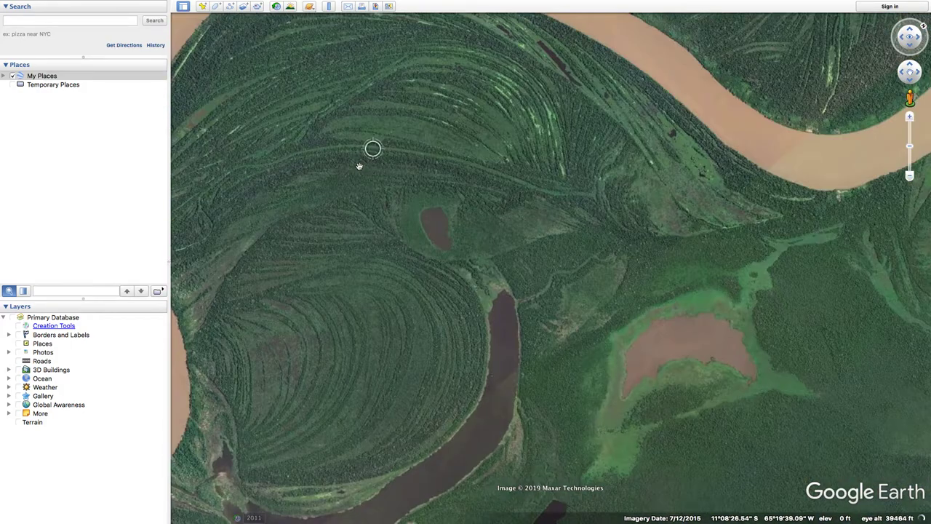
pyautogui.moveTo(363, 160); pyautogui.dragTo(422, 169)
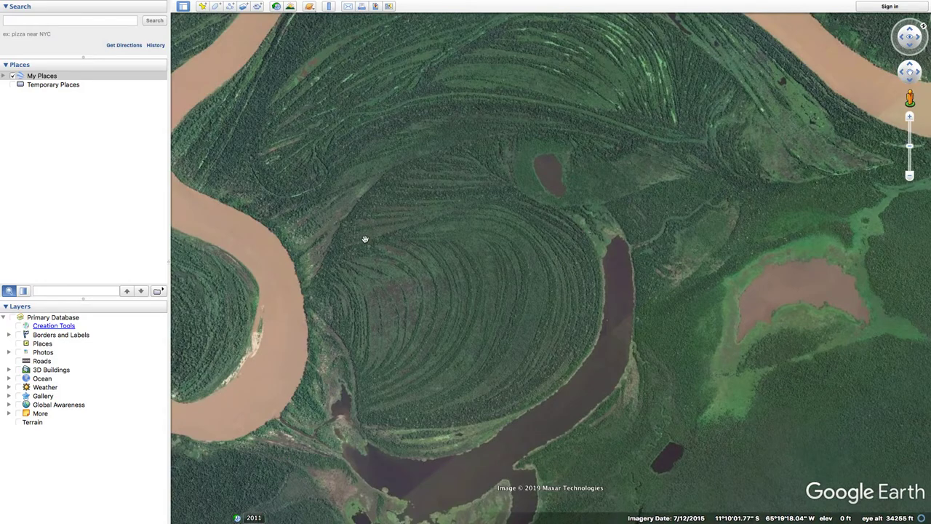
pyautogui.scroll(3, 365, 238)
pyautogui.scroll(-3, 328, 259)
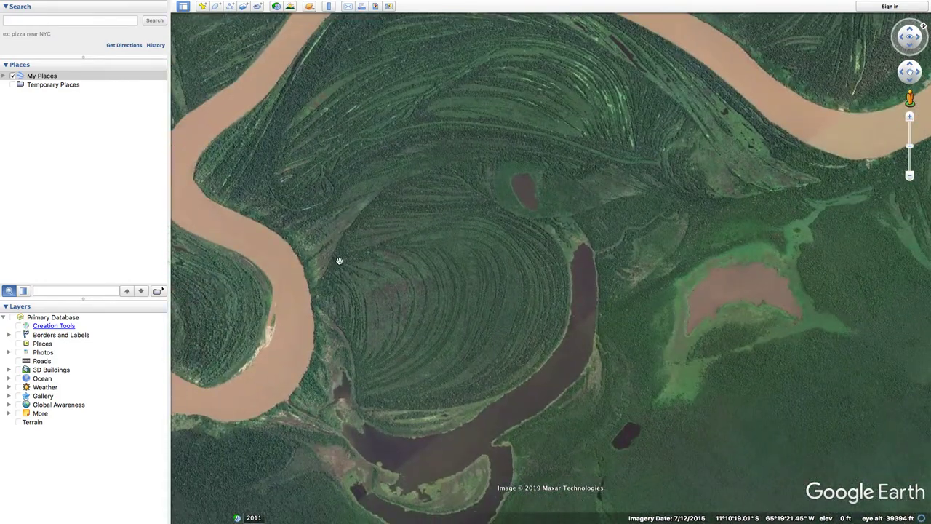
# Examine the ridge patterns and oxbow lakes farther south, and follow the river back north past its sharp double bend
pyautogui.moveTo(389, 242); pyautogui.dragTo(360, 279)
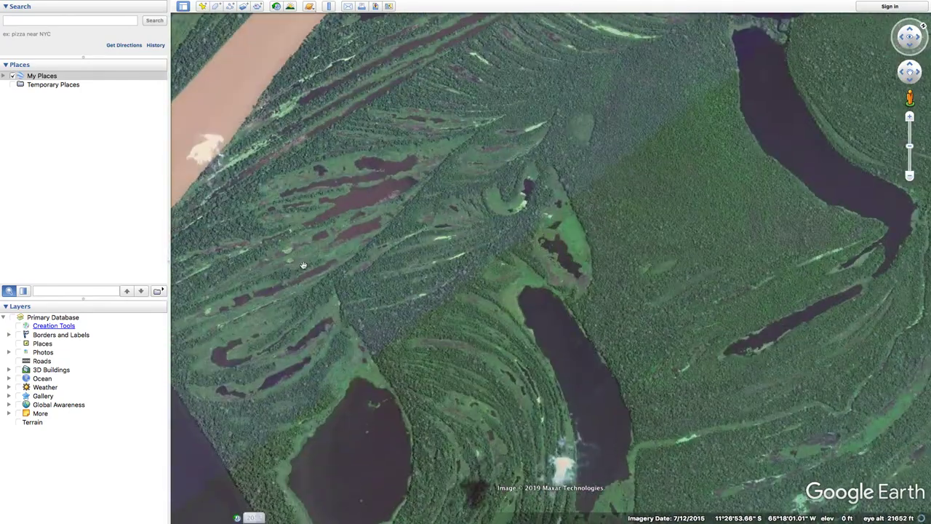
pyautogui.scroll(-5, 328, 254)
pyautogui.moveTo(458, 179); pyautogui.dragTo(322, 345)
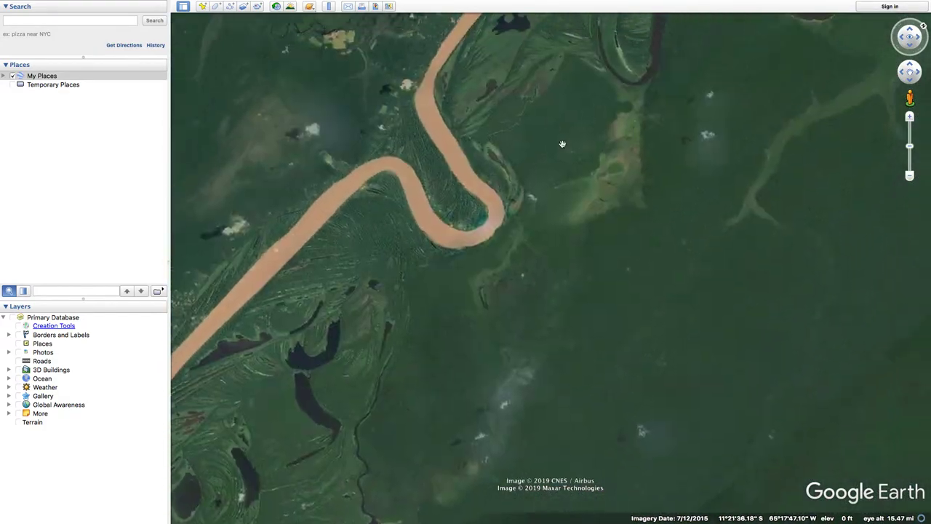
pyautogui.moveTo(582, 117); pyautogui.dragTo(413, 316)
pyautogui.moveTo(517, 169); pyautogui.dragTo(457, 241)
# Inspect the blunt end of the dark, straight-sided oxbow lake and the small forest clearings east of it
pyautogui.scroll(5, 456, 241)
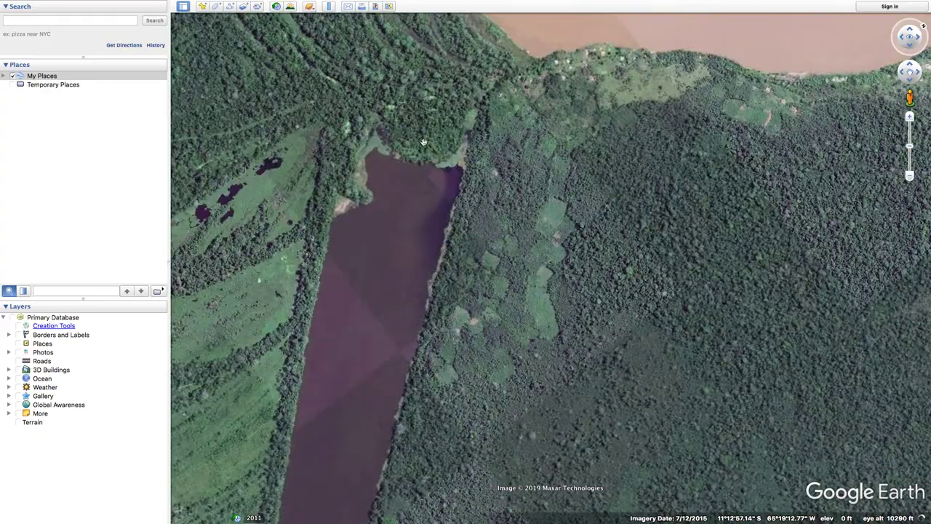
pyautogui.scroll(4, 474, 322)
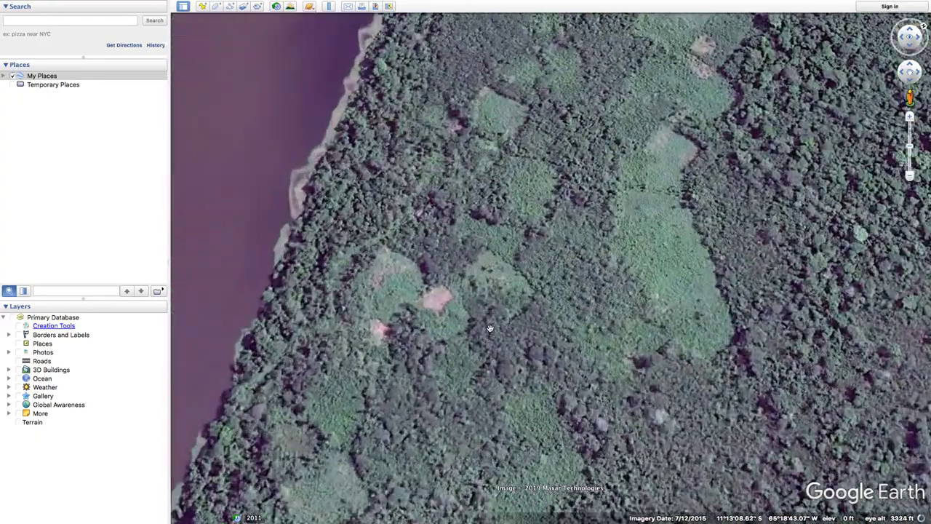
pyautogui.scroll(-5, 495, 311)
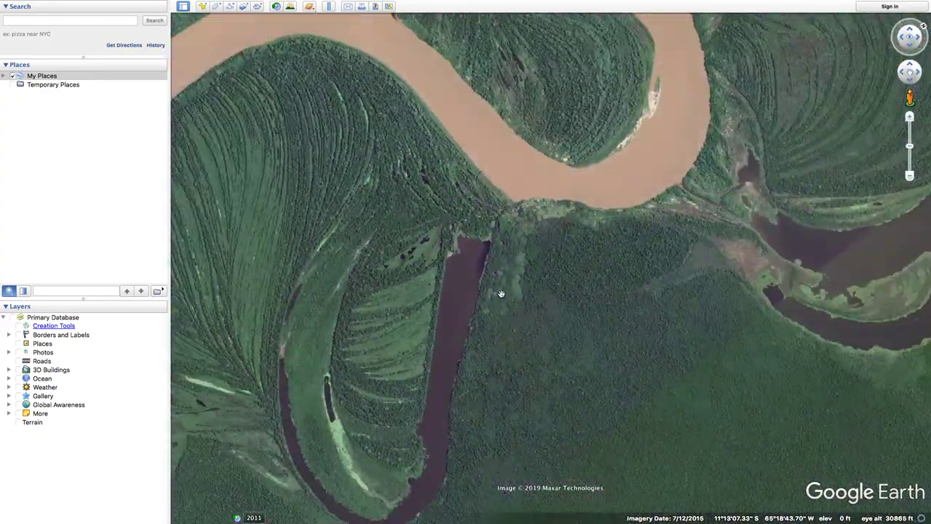
pyautogui.scroll(-3, 426, 278)
pyautogui.moveTo(492, 206); pyautogui.dragTo(455, 277)
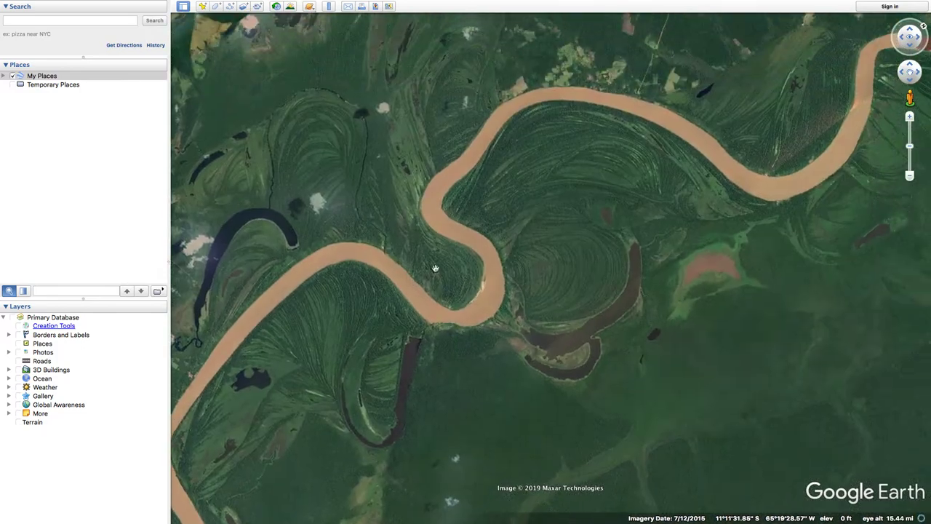
# Rotate the map and inspect the dark oxbow lake's long straight bank up to its blunt end near the river
pyautogui.moveTo(456, 276); pyautogui.dragTo(529, 131, button='middle')
pyautogui.scroll(4, 437, 204)
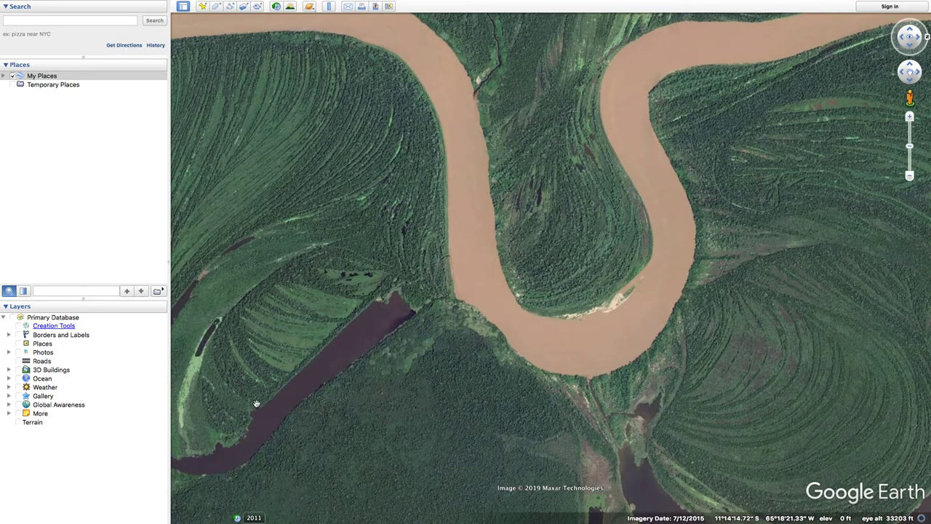
pyautogui.scroll(5, 256, 403)
pyautogui.keyDown('shift'); pyautogui.moveTo(256, 404); pyautogui.dragTo(370, 327); pyautogui.keyUp('shift')
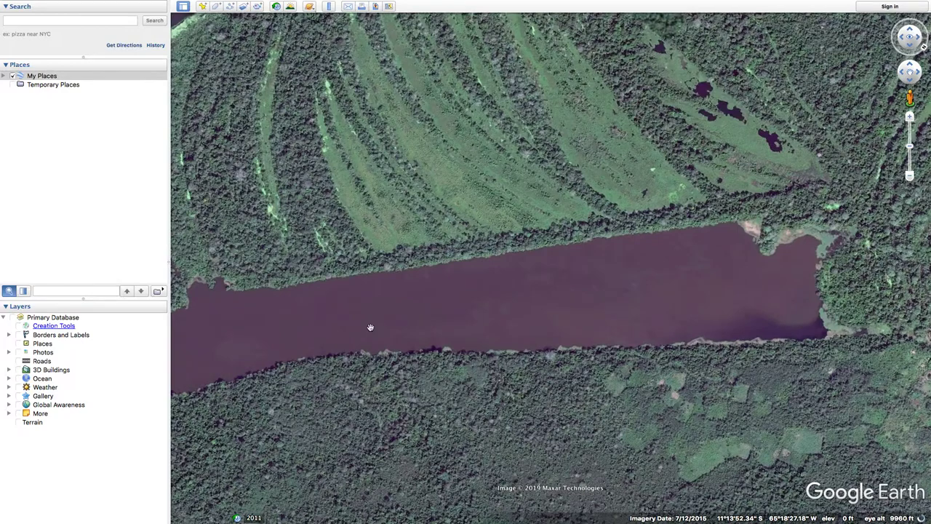
pyautogui.scroll(-5, 371, 327)
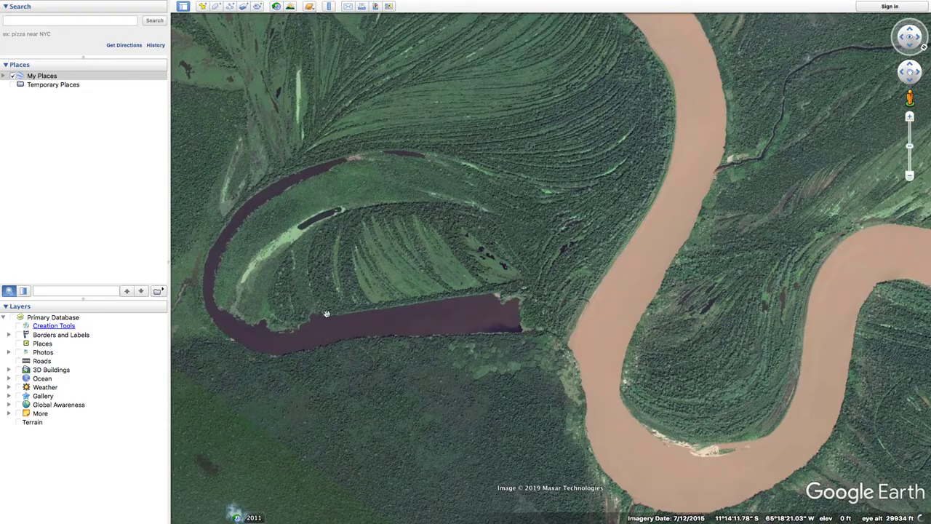
pyautogui.scroll(5, 327, 315)
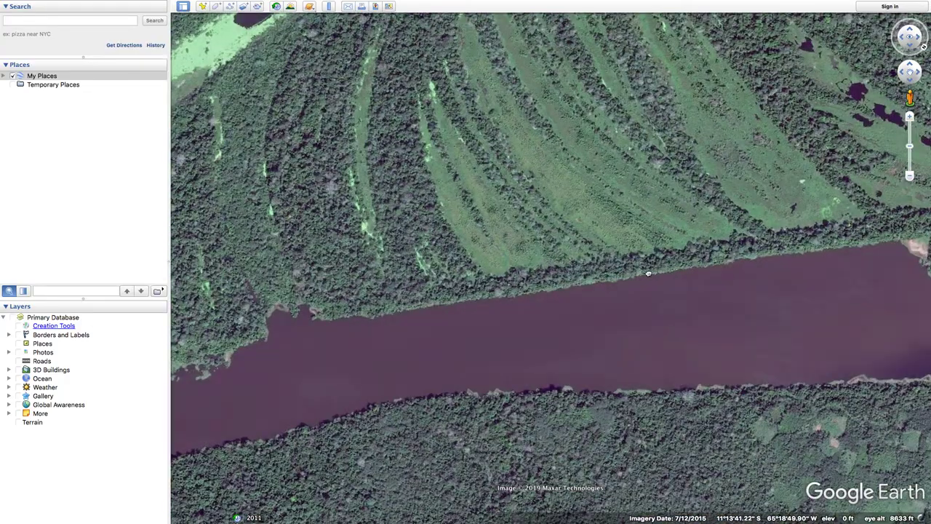
pyautogui.moveTo(648, 274); pyautogui.dragTo(376, 312)
pyautogui.moveTo(671, 269); pyautogui.dragTo(472, 315)
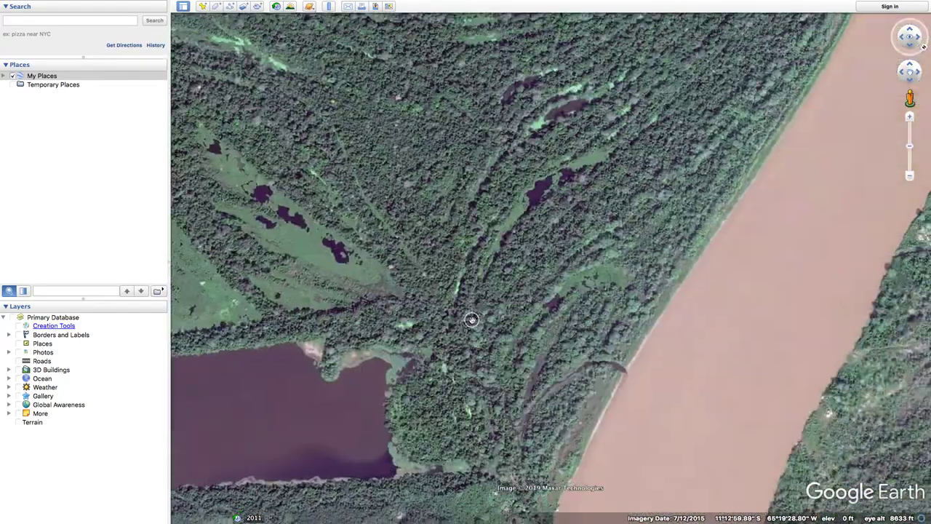
# Examine the streaks and narrow ponds across the forested neck between the two adjacent river bends
pyautogui.scroll(-5, 472, 315)
pyautogui.scroll(5, 600, 301)
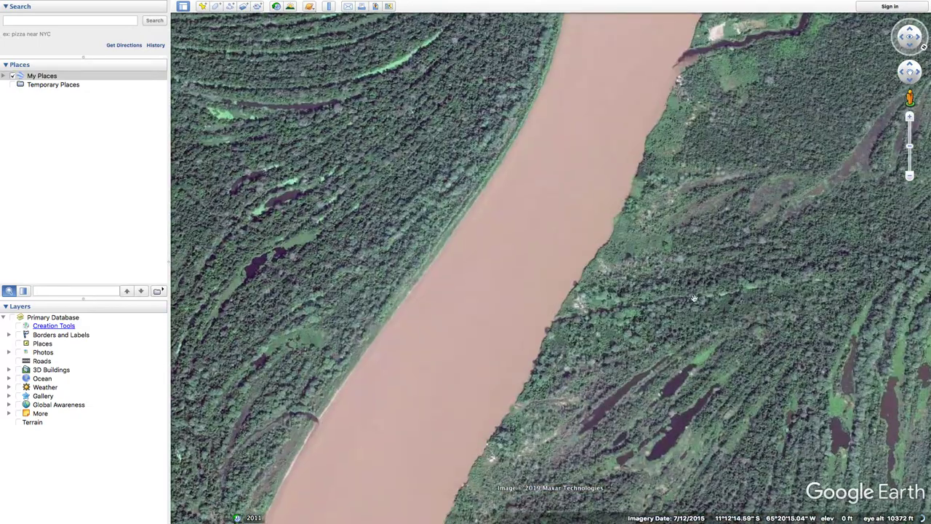
pyautogui.moveTo(789, 345); pyautogui.dragTo(550, 329)
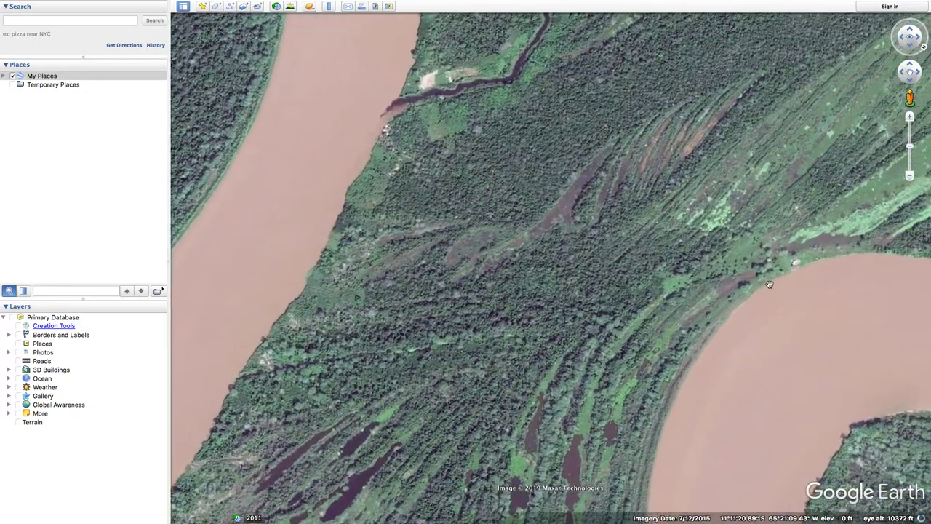
pyautogui.scroll(-5, 728, 331)
pyautogui.moveTo(729, 331); pyautogui.dragTo(511, 338)
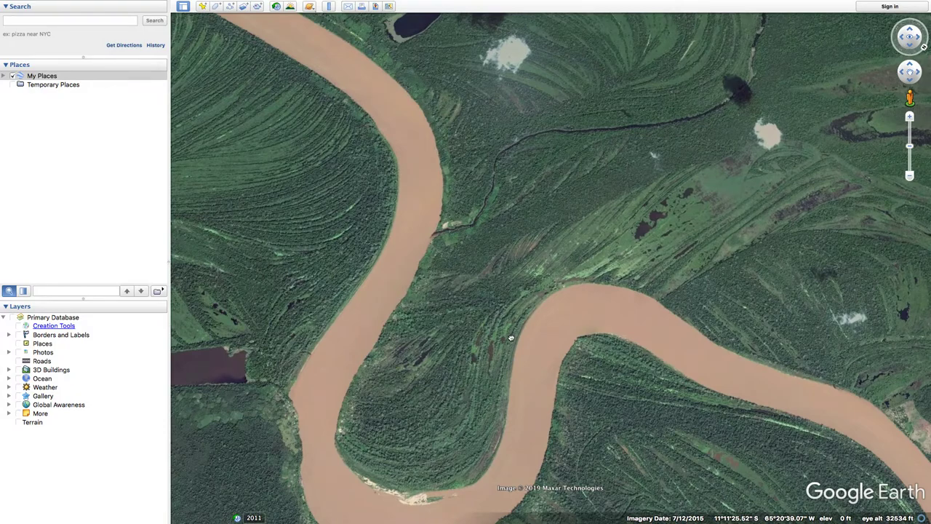
# Inspect the angular inner corner of the adjacent river bend and the straight lines running through the forest beside it
pyautogui.scroll(-5, 512, 338)
pyautogui.moveTo(688, 353); pyautogui.dragTo(477, 245)
pyautogui.scroll(2, 569, 247)
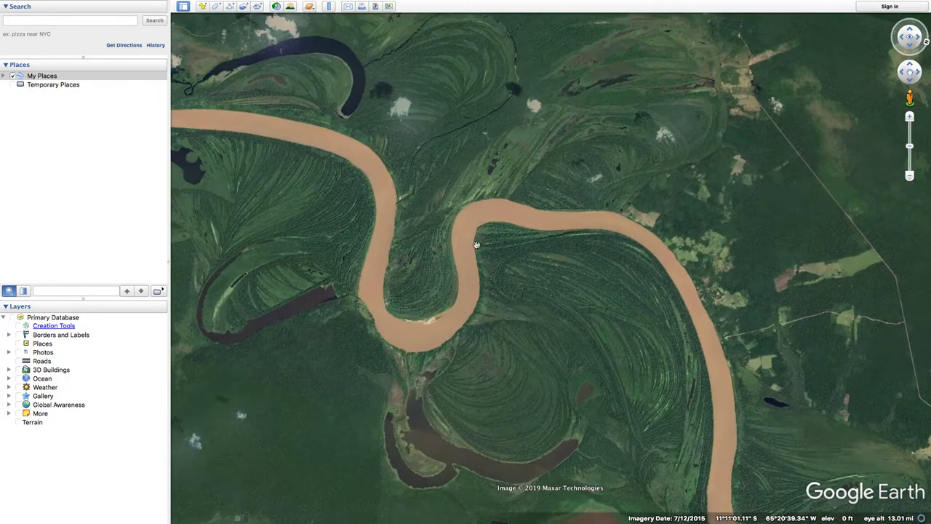
pyautogui.scroll(3, 477, 245)
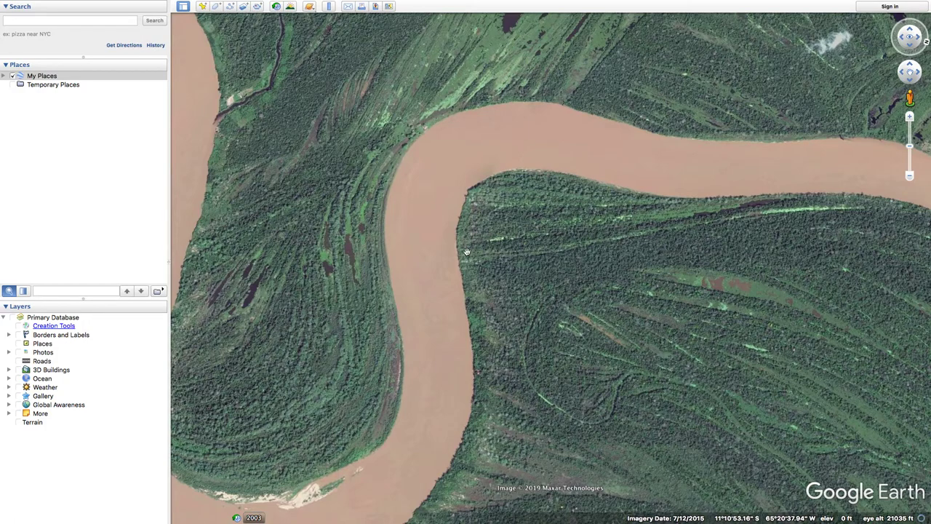
pyautogui.moveTo(621, 243); pyautogui.dragTo(570, 251)
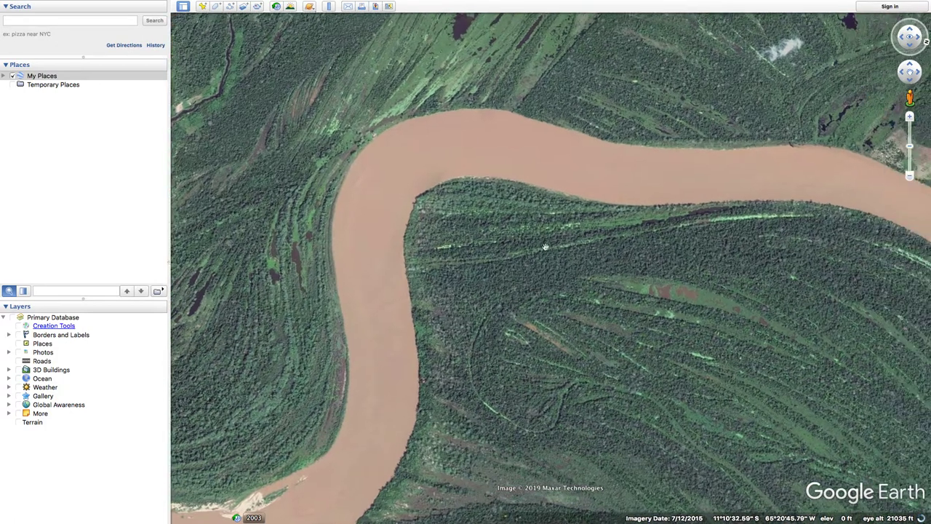
pyautogui.moveTo(871, 217); pyautogui.dragTo(763, 205)
pyautogui.scroll(-2, 761, 208)
pyautogui.scroll(-1, 761, 208)
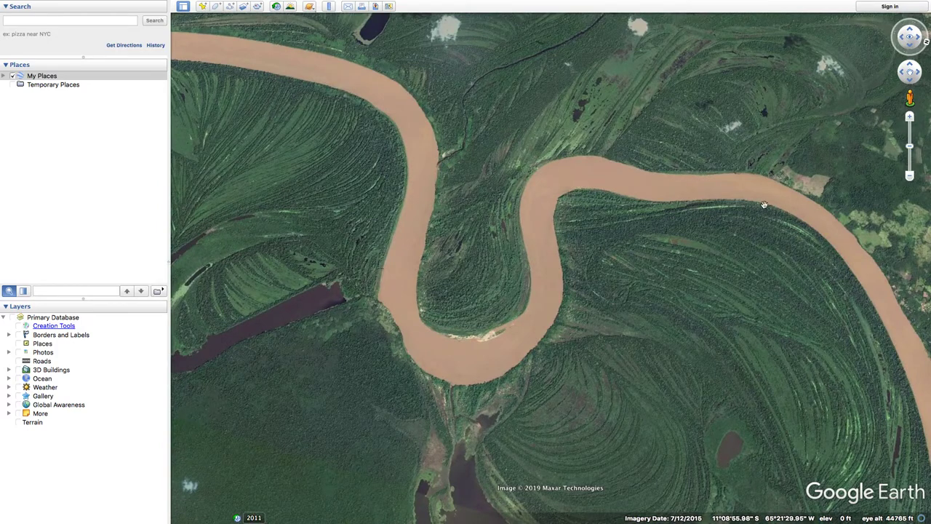
# Compare the straight edge of the dark oxbow lake with the ridge patterns inside the large river bend farther north
pyautogui.moveTo(460, 217); pyautogui.dragTo(517, 221)
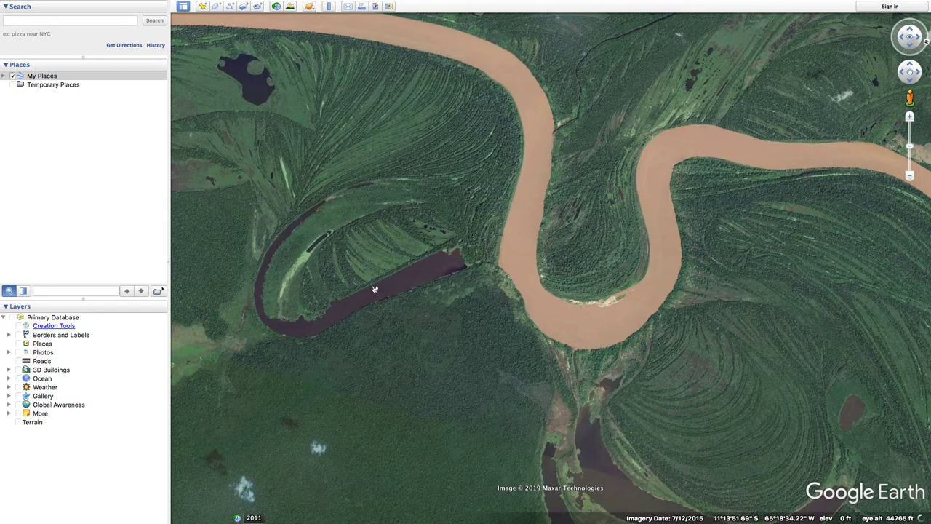
pyautogui.scroll(-3, 376, 289)
pyautogui.moveTo(380, 289); pyautogui.dragTo(411, 278)
pyautogui.scroll(4, 635, 252)
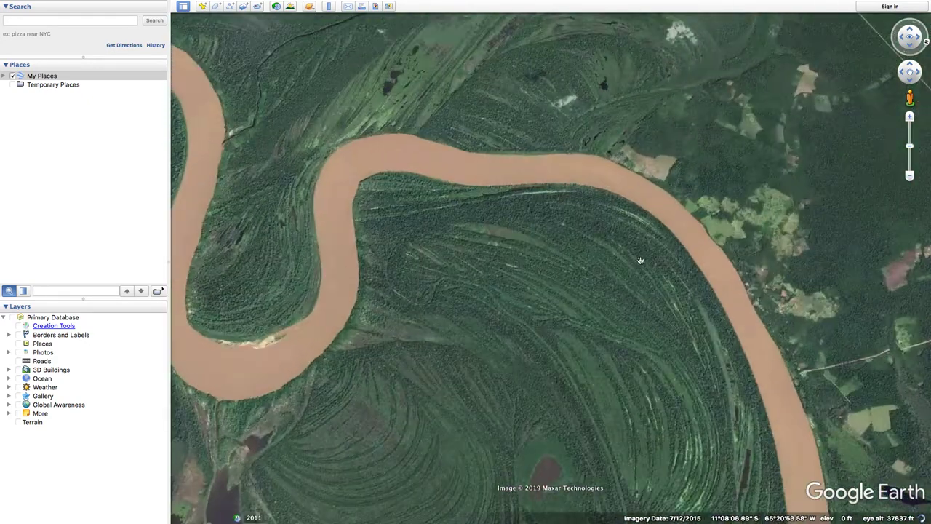
pyautogui.moveTo(640, 260); pyautogui.dragTo(615, 223)
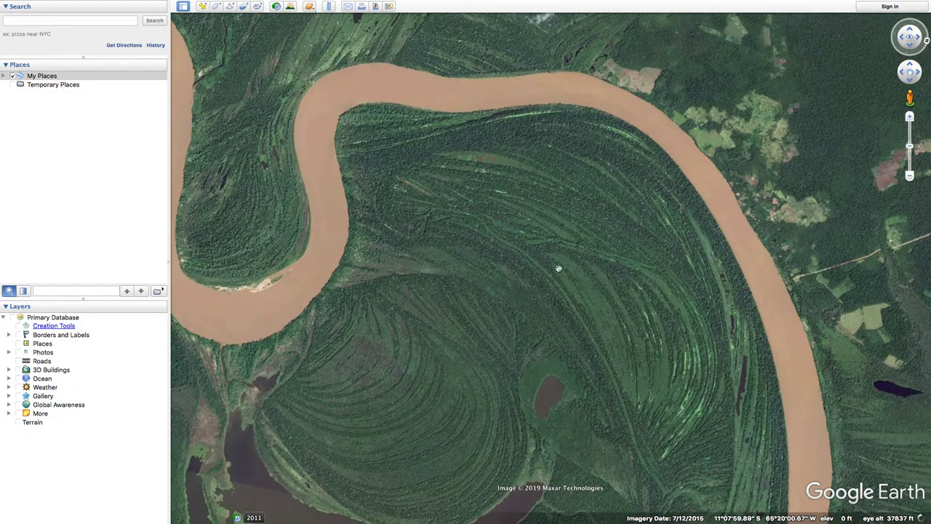
# Add a placemark named "straight line/ edge" on the forested neck between the two adjacent river bends
pyautogui.moveTo(412, 247); pyautogui.dragTo(754, 359)
pyautogui.moveTo(217, 7)
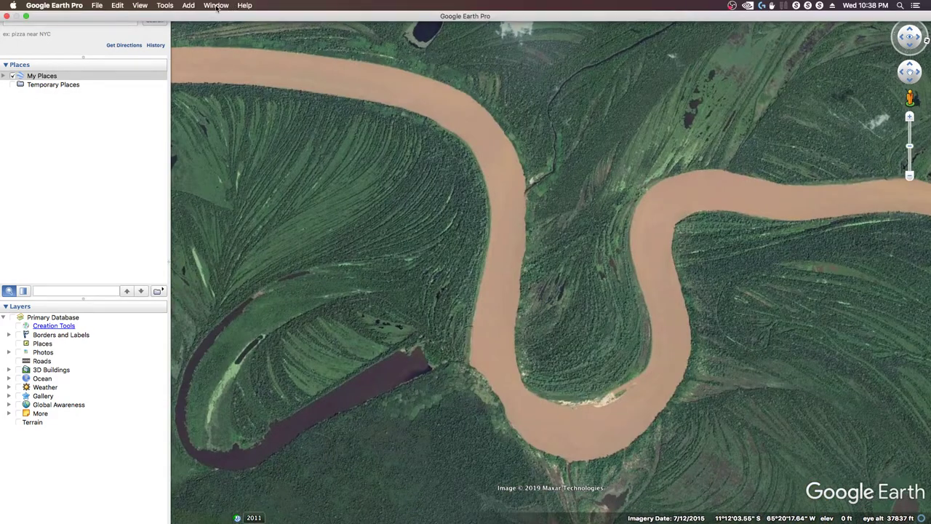
pyautogui.click(202, 6)
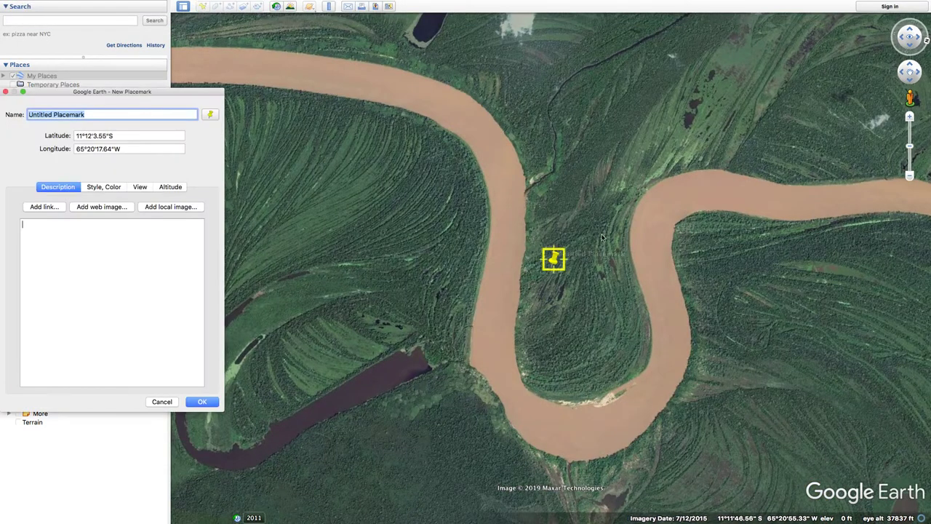
pyautogui.moveTo(554, 258); pyautogui.dragTo(562, 241)
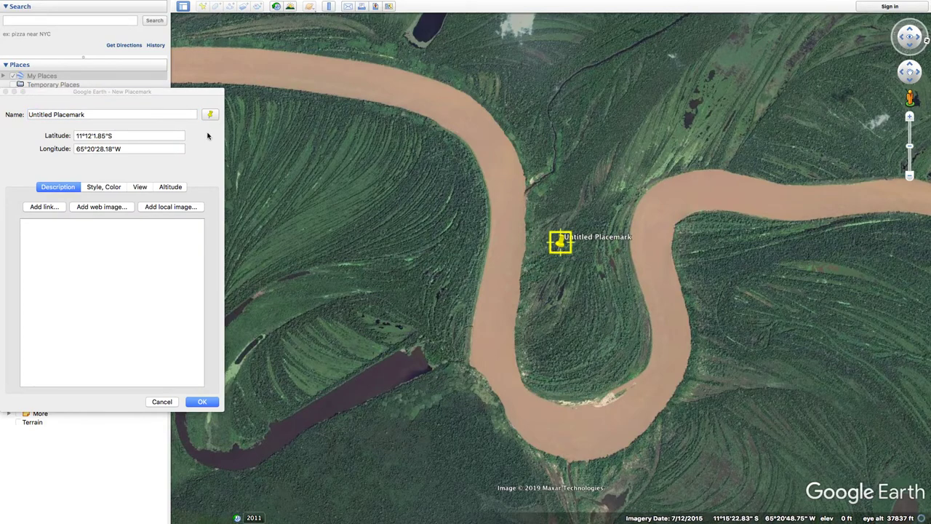
pyautogui.click(173, 114)
pyautogui.press('super+a')
pyautogui.write('str')
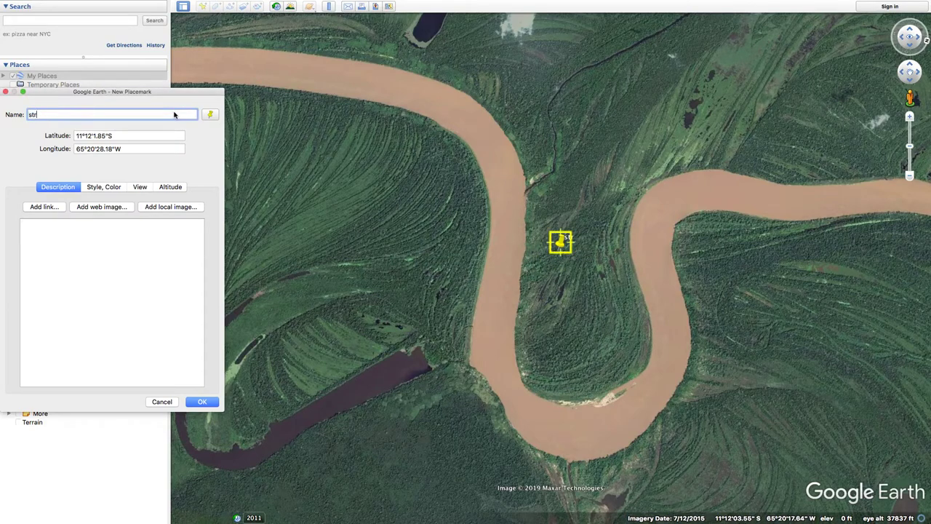
pyautogui.write('aight line/ edge')
pyautogui.press('Return')
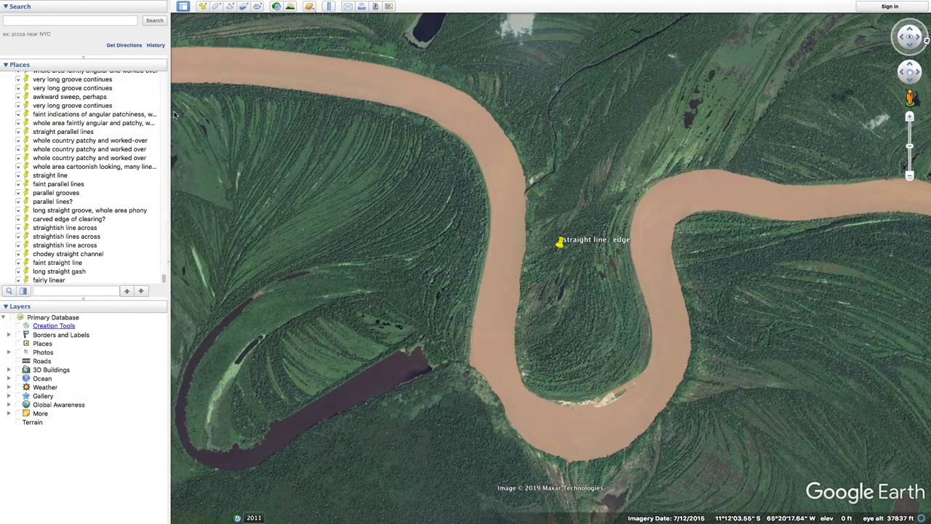
# Add a placemark named "straight edge continues here" on the straight bank of the dark oxbow lake
pyautogui.click(202, 6)
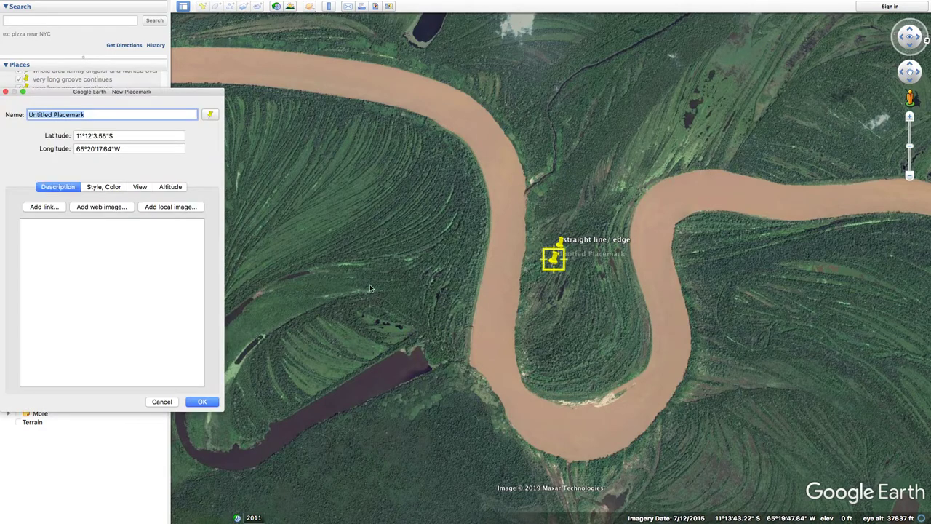
pyautogui.moveTo(557, 256); pyautogui.dragTo(333, 393)
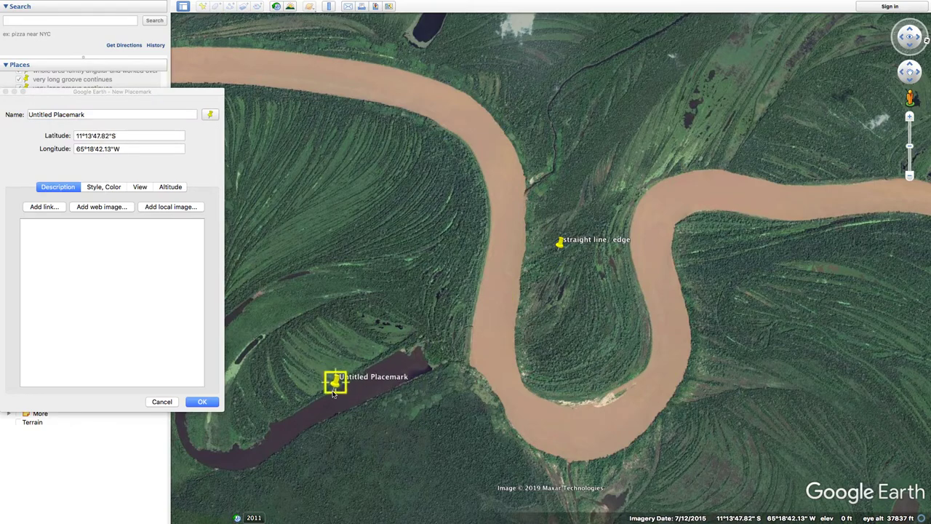
pyautogui.click(101, 115)
pyautogui.write('straight edge')
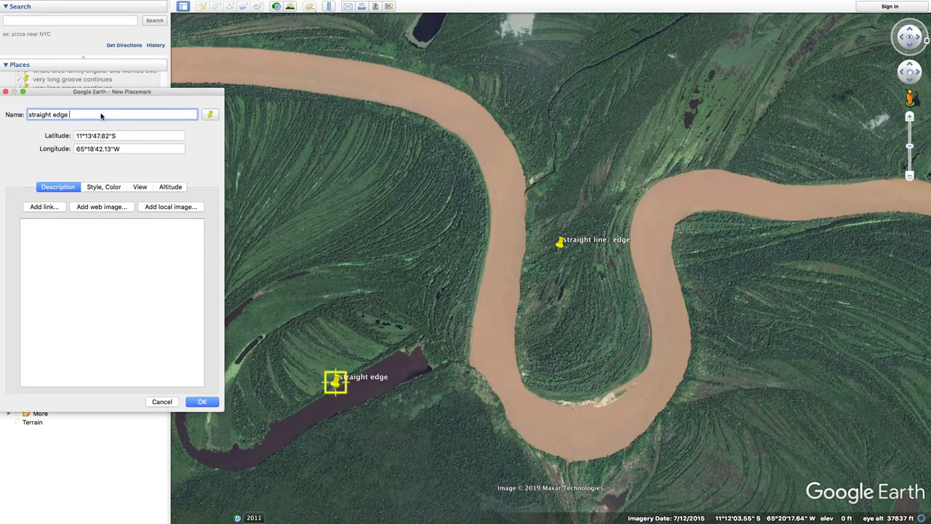
pyautogui.write(' continues here')
pyautogui.press('Return')
# Find the bright streaks in the forest inside the next large river bend farther north and examine them
pyautogui.scroll(-5, 578, 279)
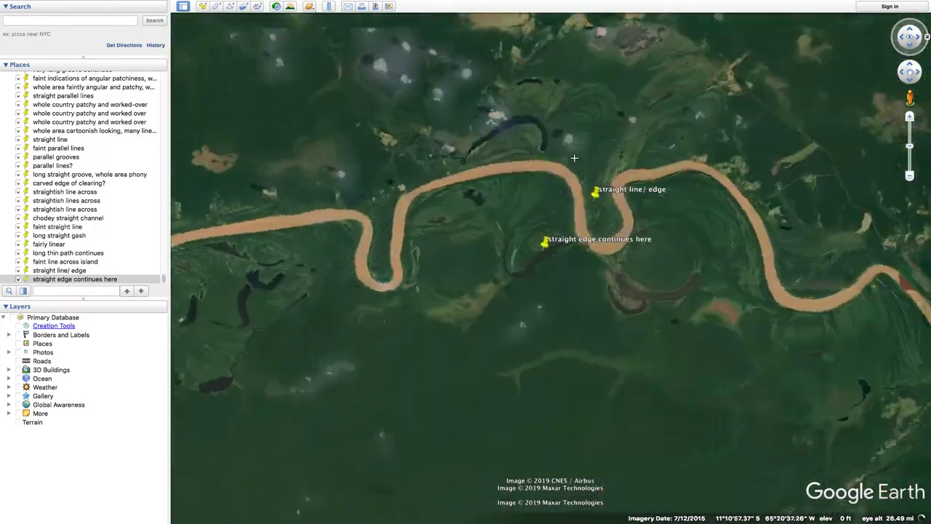
pyautogui.moveTo(573, 158); pyautogui.dragTo(291, 250)
pyautogui.scroll(4, 513, 349)
pyautogui.moveTo(523, 311); pyautogui.dragTo(393, 223)
pyautogui.scroll(4, 443, 253)
pyautogui.scroll(-1, 442, 253)
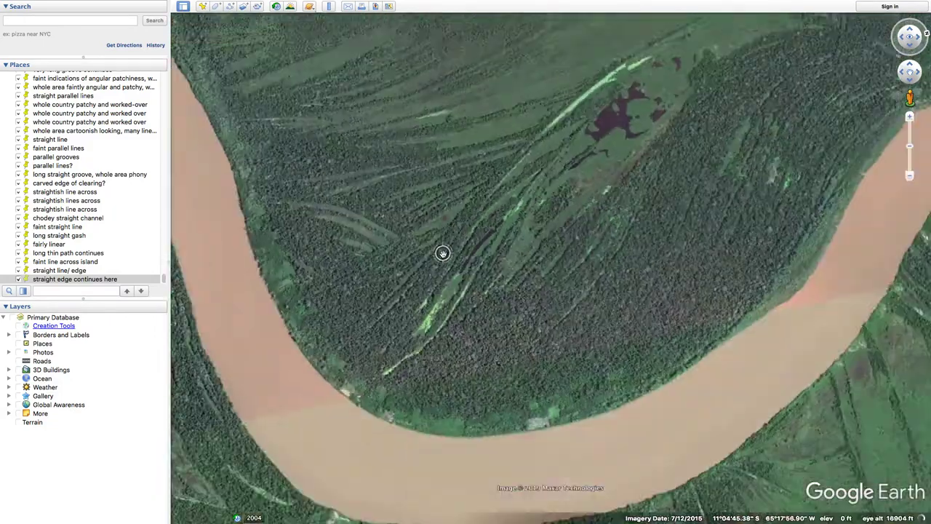
# Follow the river north to the "phony streak?" placemark and inspect the forested island around it
pyautogui.scroll(-5, 442, 253)
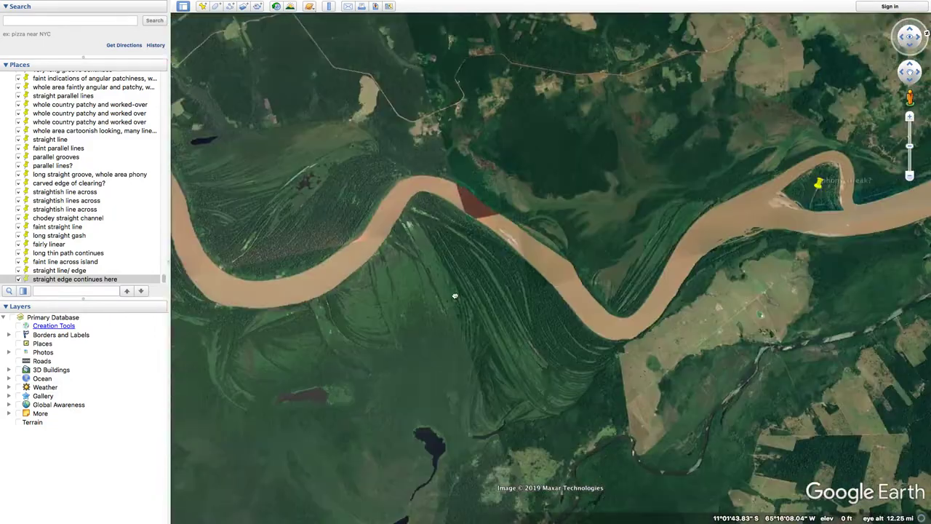
pyautogui.moveTo(455, 296); pyautogui.dragTo(453, 258)
pyautogui.moveTo(613, 227); pyautogui.dragTo(528, 268)
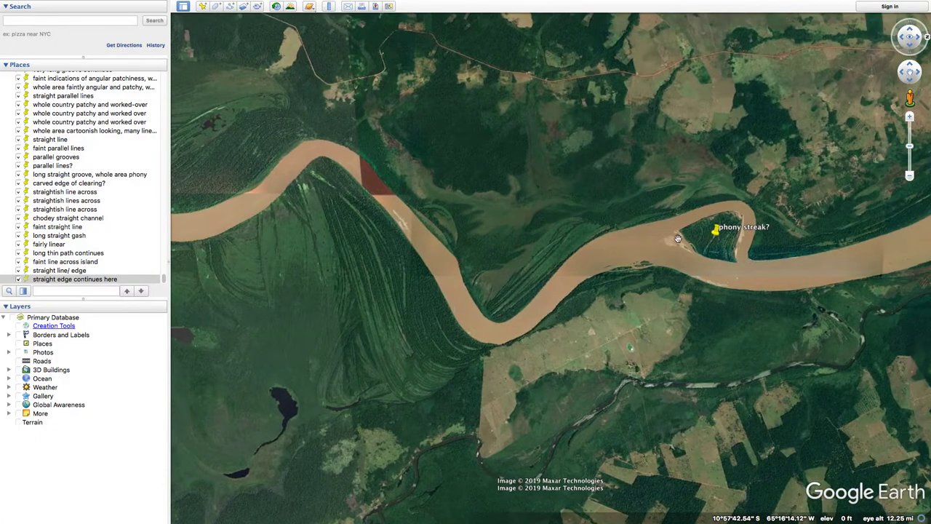
pyautogui.scroll(3, 677, 239)
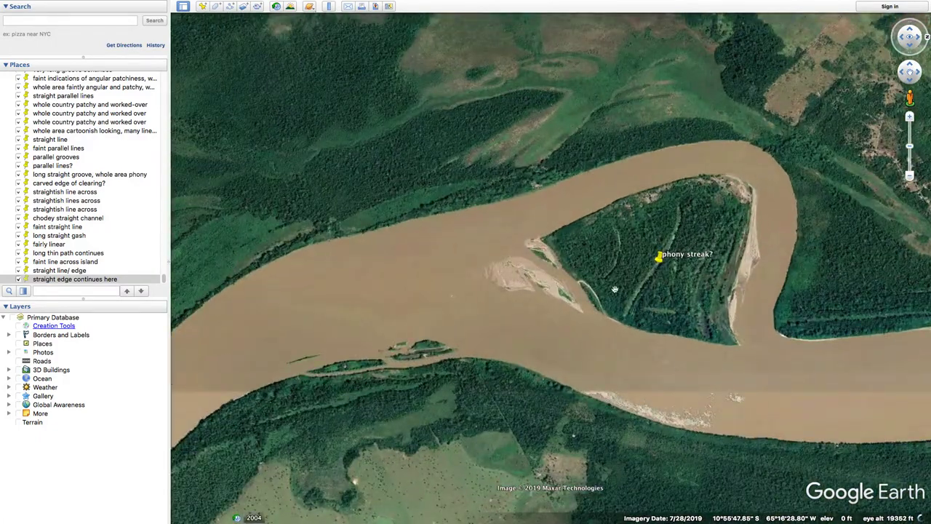
pyautogui.moveTo(615, 289); pyautogui.dragTo(724, 279)
# Return along the river to the "straight line/ edge" and "straight edge continues here" placemarks and examine the surrounding bends
pyautogui.scroll(-5, 715, 278)
pyautogui.moveTo(490, 299); pyautogui.dragTo(735, 305)
pyautogui.moveTo(401, 304); pyautogui.dragTo(648, 328)
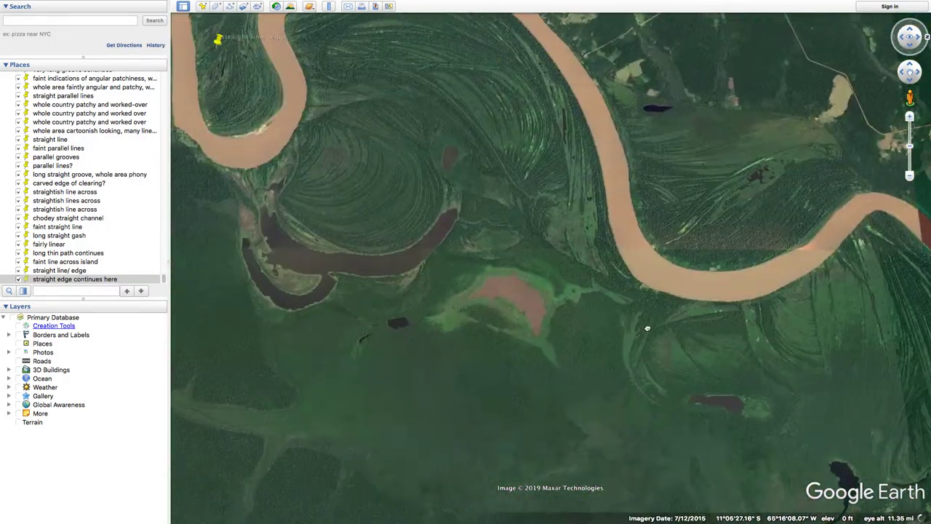
pyautogui.moveTo(398, 267); pyautogui.dragTo(578, 409)
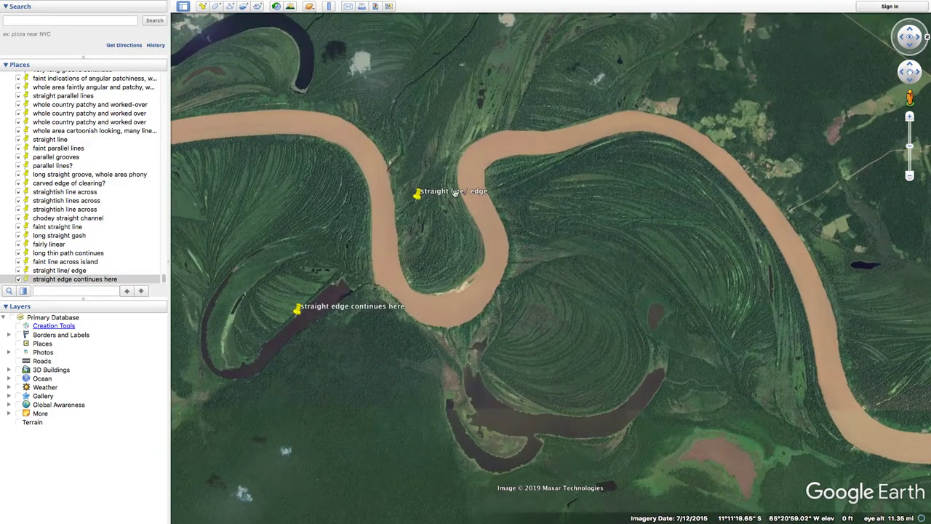
pyautogui.moveTo(408, 218); pyautogui.dragTo(565, 225)
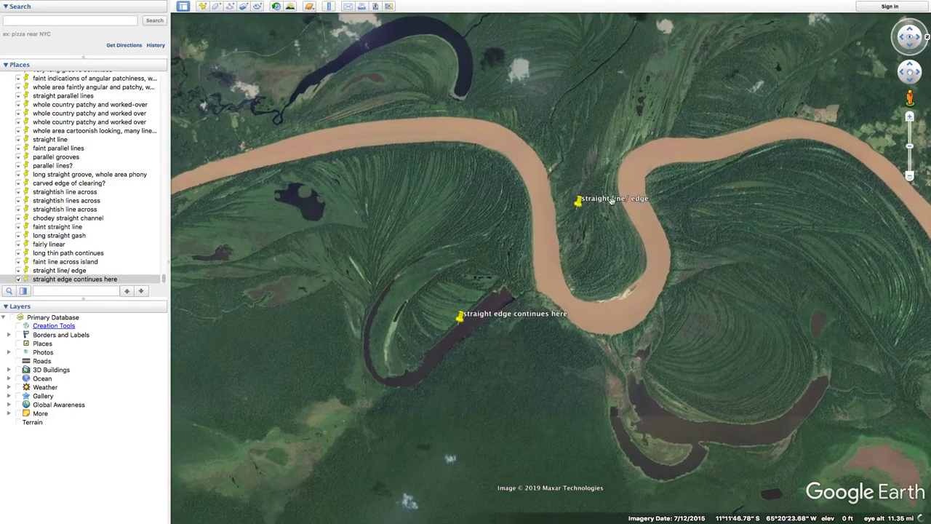
pyautogui.moveTo(414, 324); pyautogui.dragTo(552, 322)
# Follow the river beyond the two straight-edge placemarks and examine its sharp bends and dark oxbow loops
pyautogui.scroll(-3, 540, 326)
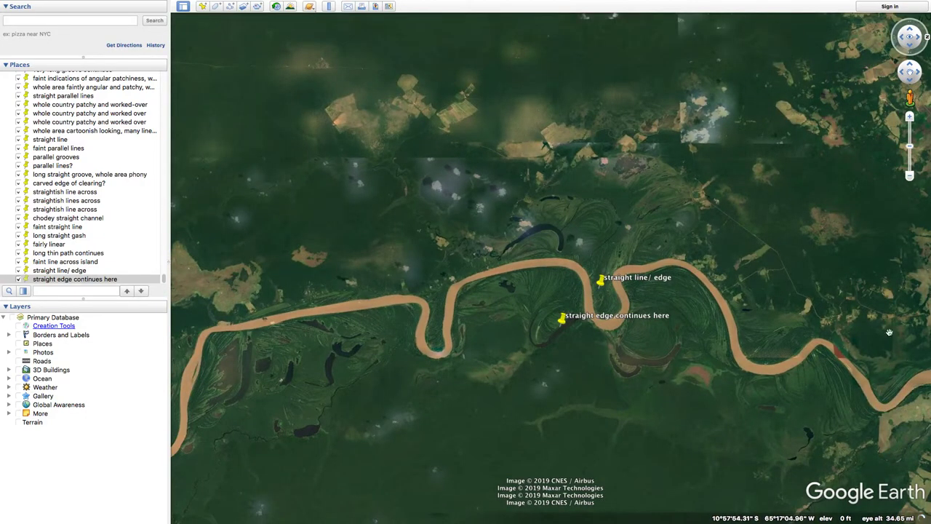
pyautogui.moveTo(428, 318); pyautogui.dragTo(684, 240)
pyautogui.scroll(3, 333, 333)
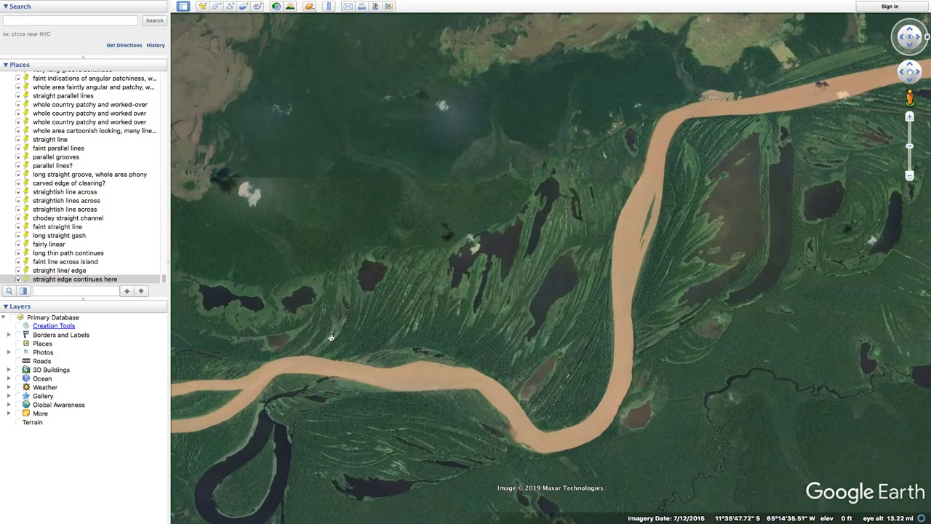
pyautogui.moveTo(418, 313); pyautogui.dragTo(565, 253)
pyautogui.moveTo(257, 299); pyautogui.dragTo(657, 261)
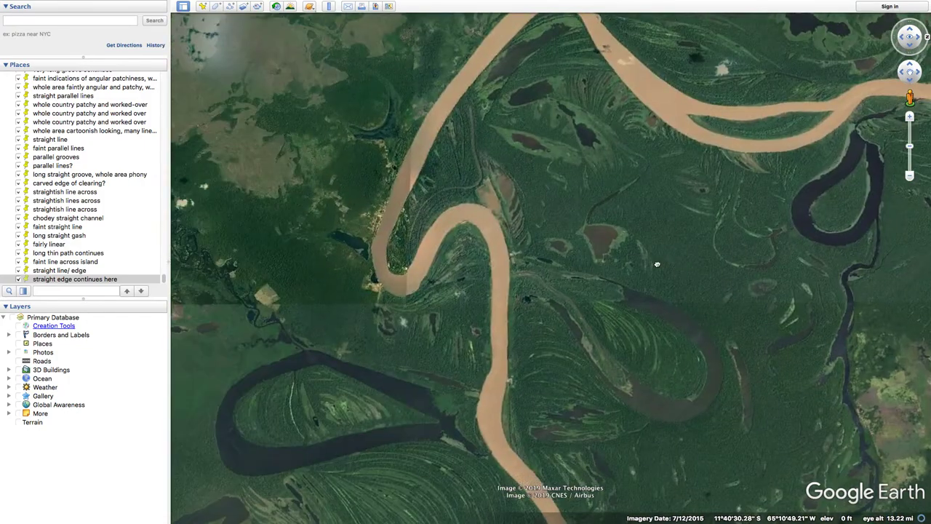
# Survey the rest of the river's winding course from higher up, ending with an overview of South America
pyautogui.scroll(-8, 657, 264)
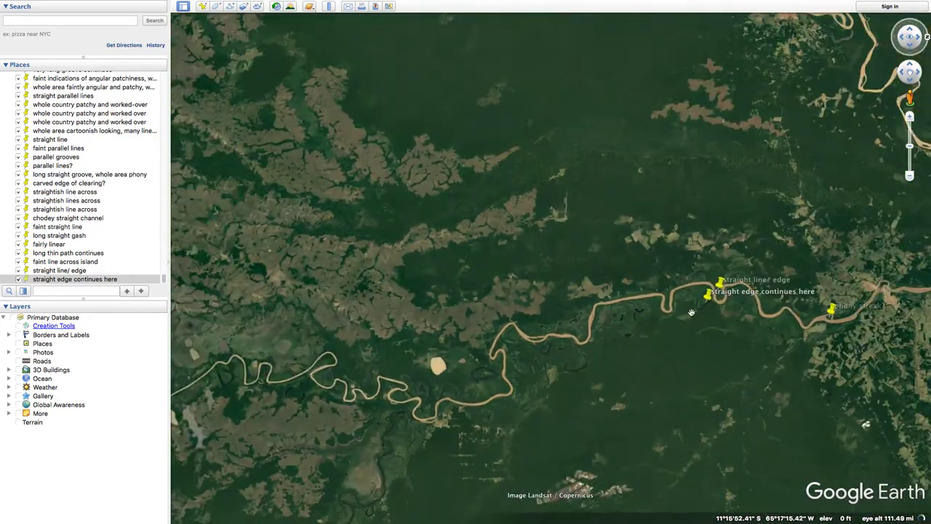
pyautogui.moveTo(804, 306); pyautogui.dragTo(320, 366)
pyautogui.scroll(4, 556, 317)
pyautogui.moveTo(664, 324)
pyautogui.mouseDown()
pyautogui.moveTo(415, 395)
pyautogui.moveTo(709, 297)
pyautogui.mouseUp()
pyautogui.moveTo(450, 357); pyautogui.dragTo(726, 307)
pyautogui.scroll(5, 619, 275)
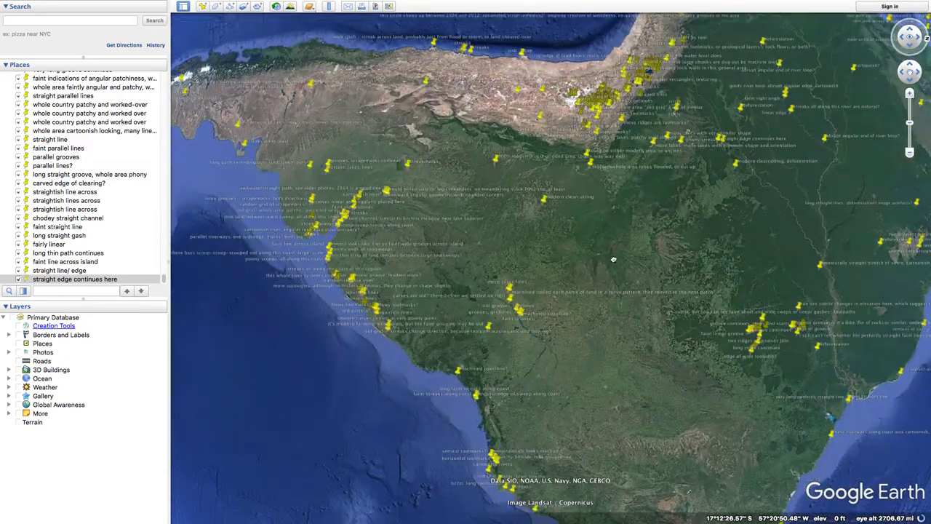
# Look over the land around the "more curvy lines" and "old grooves, gridlines" placemarks and the surrounding interior of the continent
pyautogui.scroll(5, 513, 296)
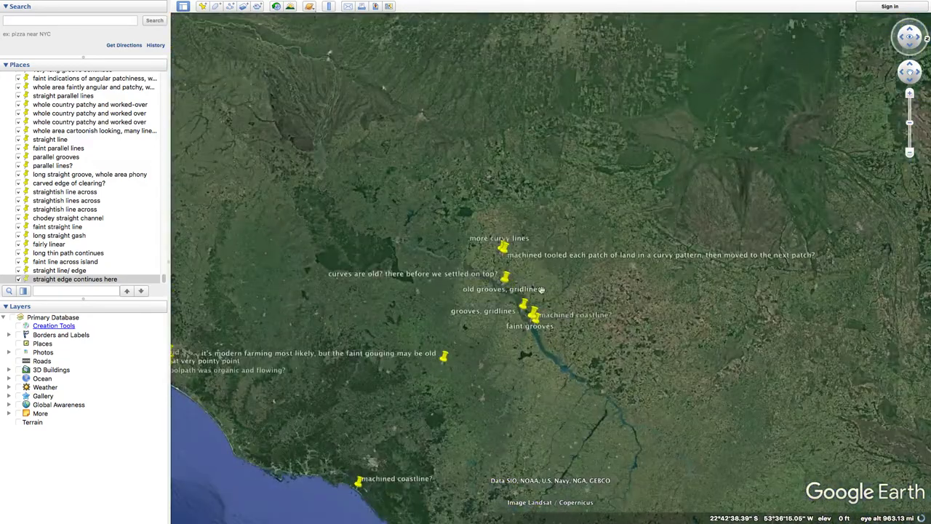
pyautogui.scroll(5, 541, 289)
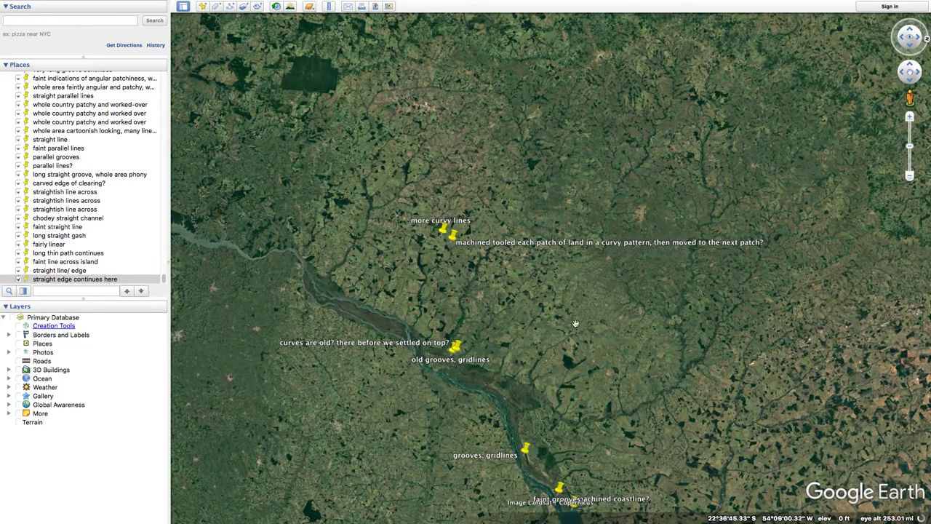
pyautogui.scroll(-5, 574, 323)
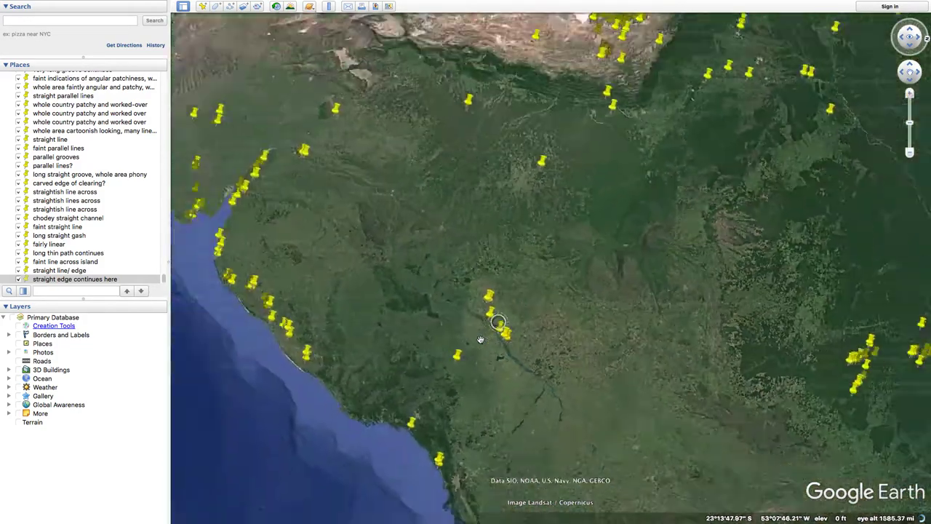
pyautogui.scroll(-3, 519, 296)
pyautogui.scroll(4, 539, 207)
pyautogui.moveTo(547, 266); pyautogui.dragTo(491, 337)
pyautogui.scroll(-2, 492, 336)
pyautogui.scroll(-3, 494, 333)
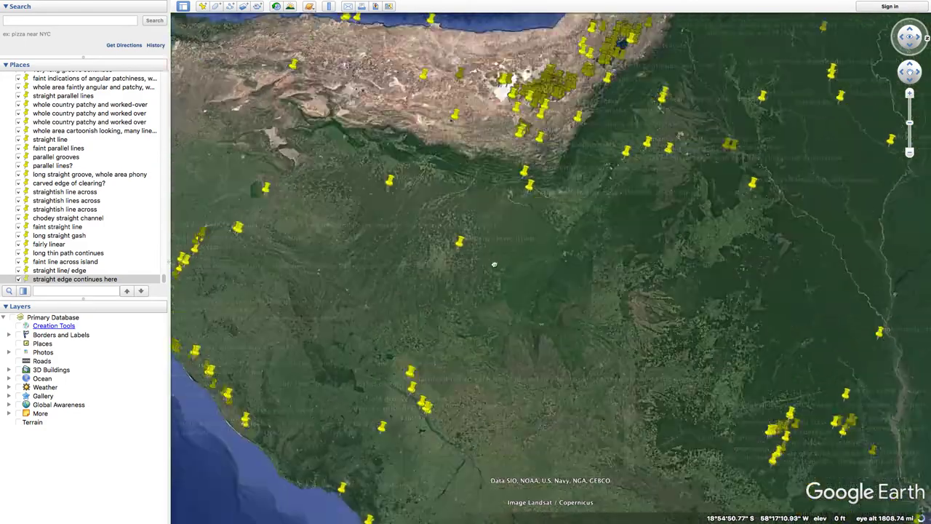
pyautogui.scroll(3, 723, 365)
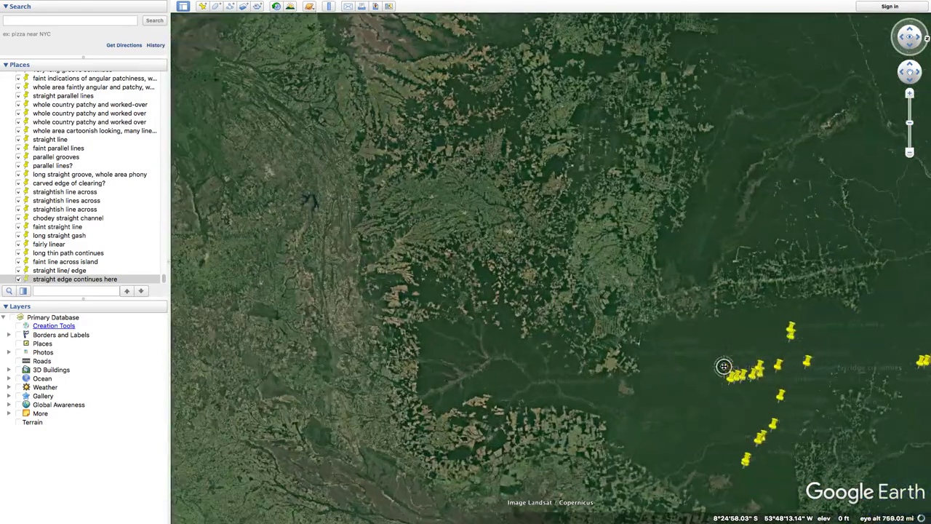
pyautogui.scroll(-3, 713, 368)
pyautogui.moveTo(468, 374); pyautogui.dragTo(588, 344)
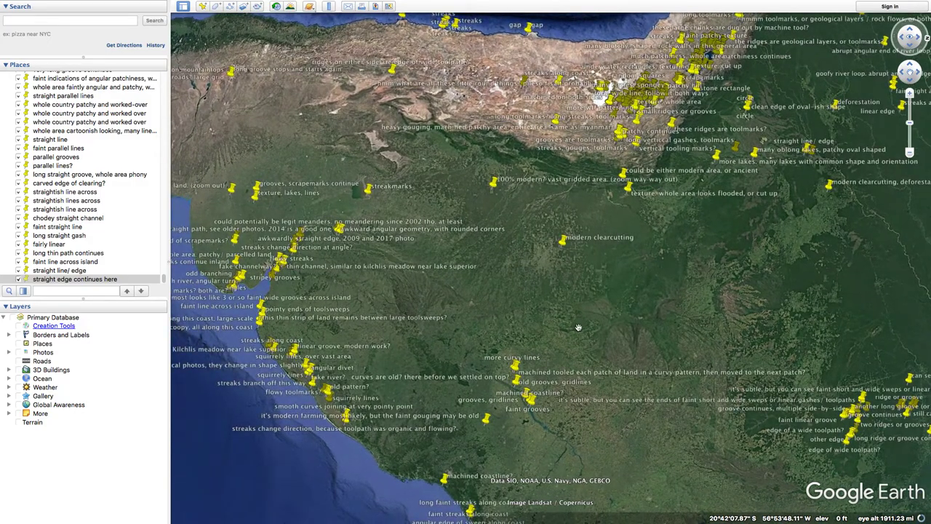
pyautogui.scroll(3, 522, 380)
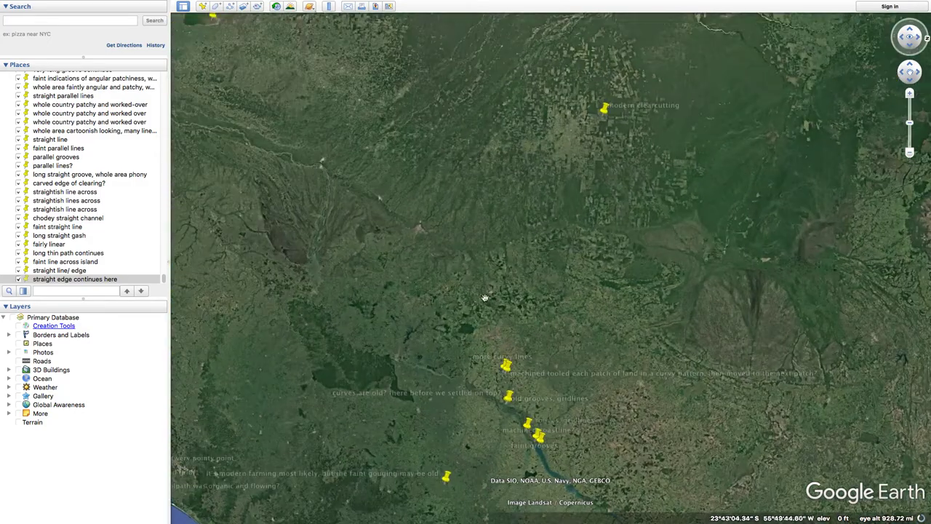
pyautogui.scroll(4, 533, 242)
pyautogui.scroll(-3, 498, 300)
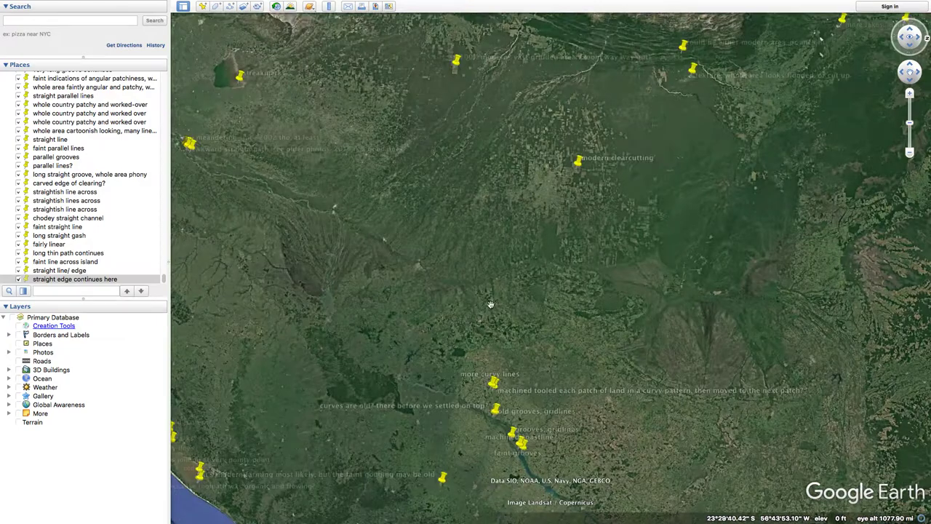
pyautogui.scroll(4, 460, 379)
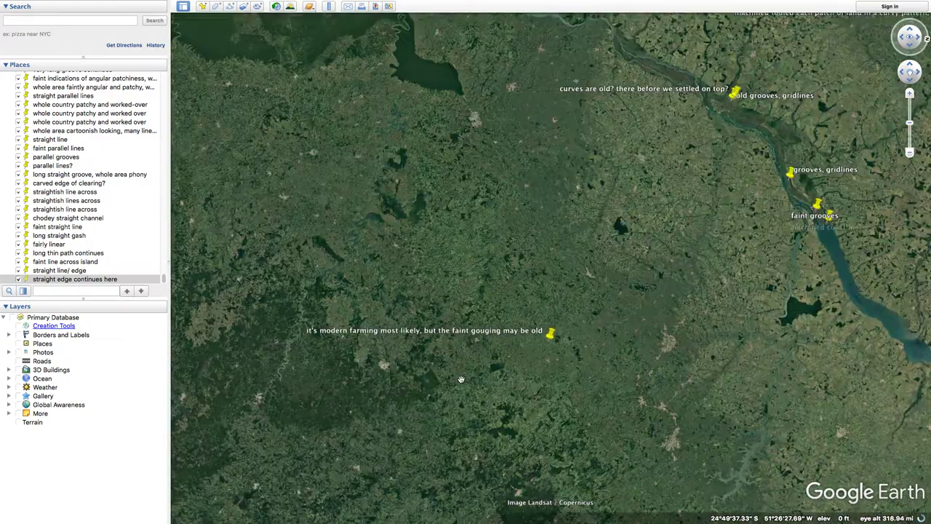
pyautogui.scroll(-5, 595, 270)
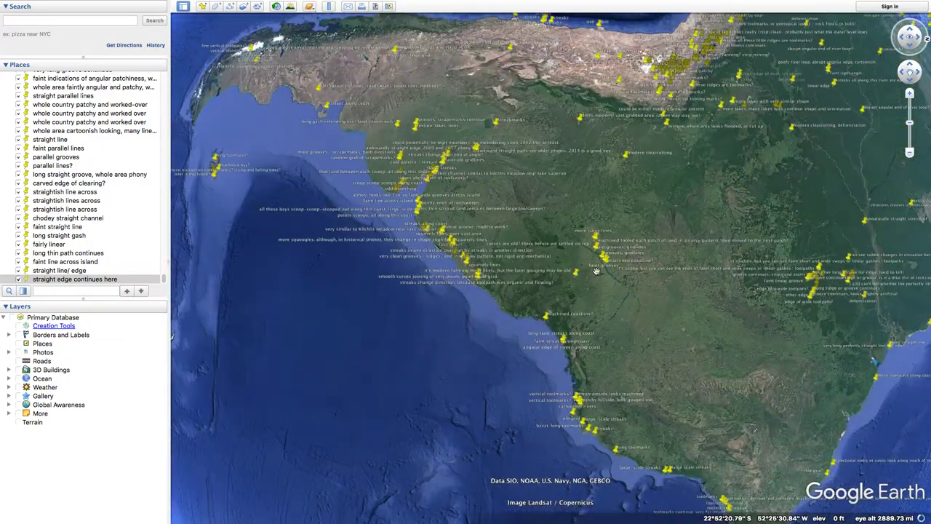
# Orient South America north up and bring the "many oblong lakes, patchy oval shaped" placemark area into view
pyautogui.click(40, 291)
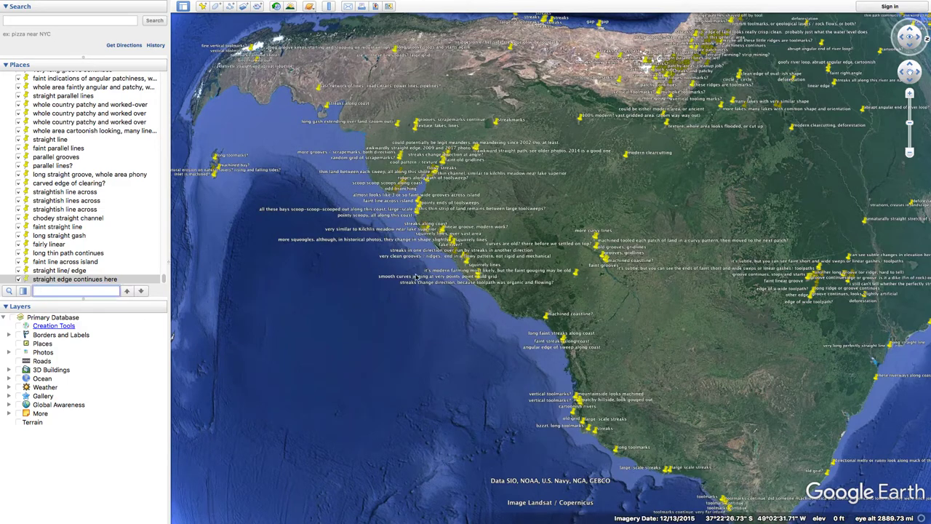
pyautogui.moveTo(638, 259); pyautogui.dragTo(415, 258)
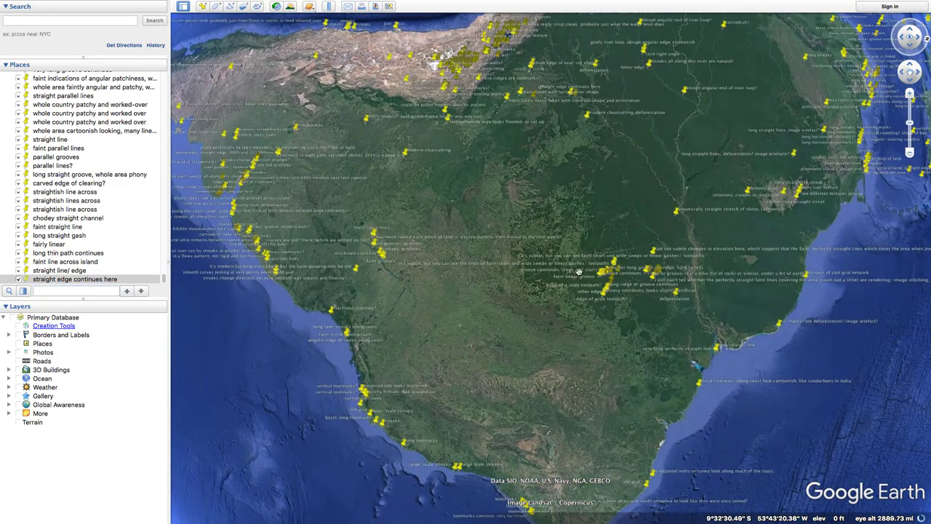
pyautogui.moveTo(415, 286); pyautogui.dragTo(285, 154, button='middle')
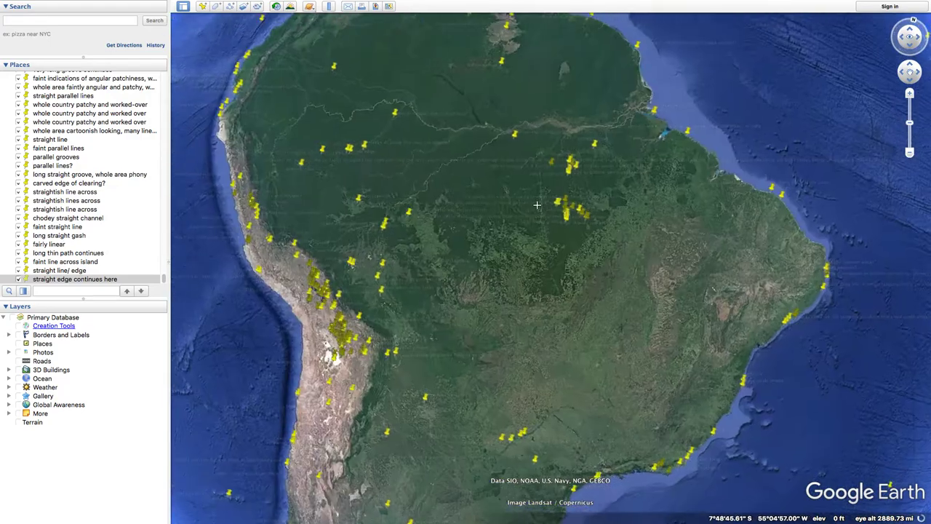
pyautogui.scroll(-5, 521, 224)
pyautogui.scroll(8, 517, 248)
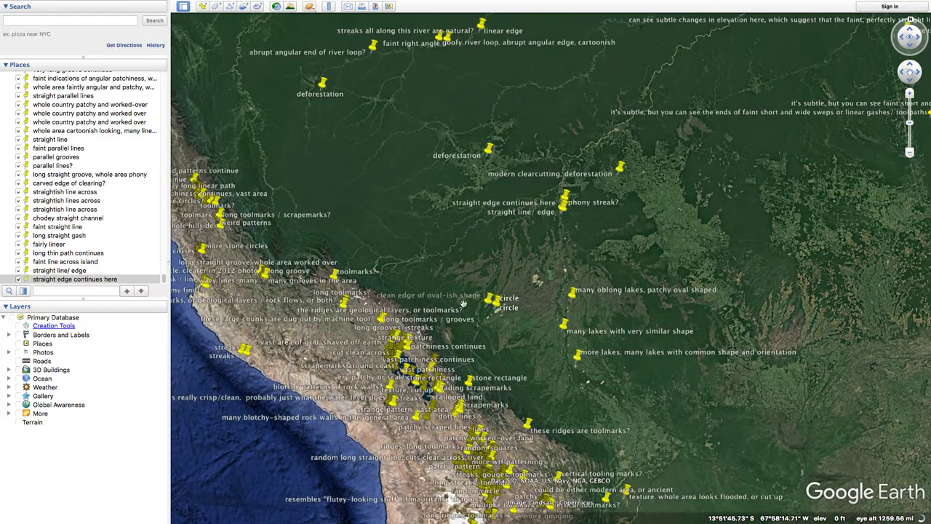
# Examine the two similar squarish lakes near the "many oblong lakes, patchy oval shaped" placemark and the ground between them
pyautogui.scroll(5, 579, 292)
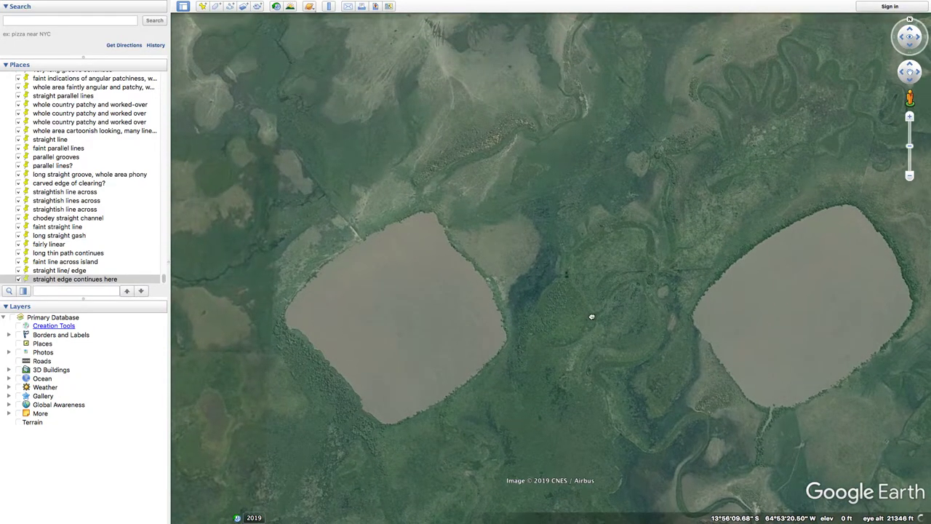
pyautogui.scroll(5, 531, 284)
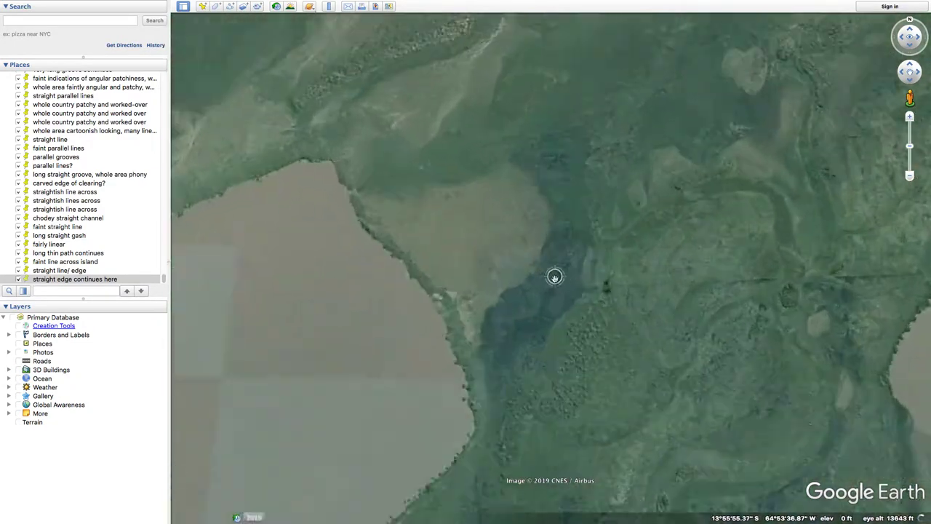
pyautogui.scroll(-5, 584, 304)
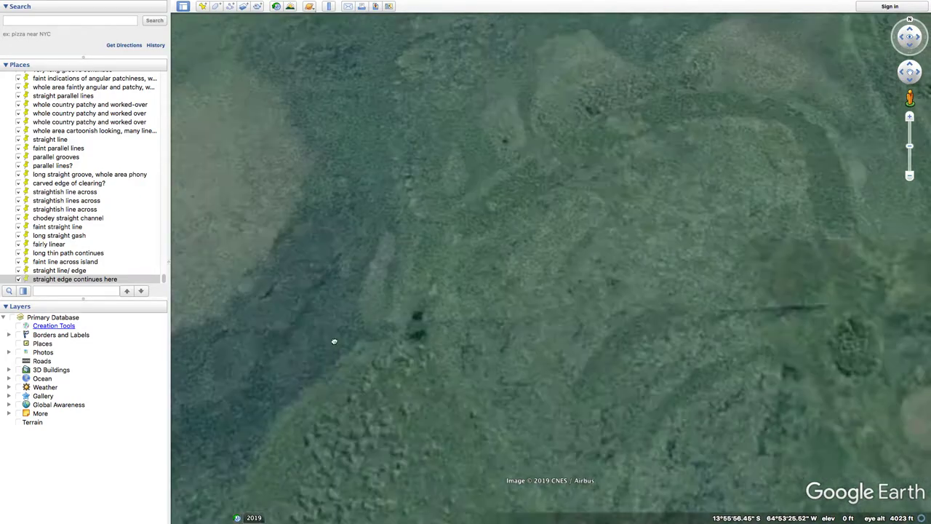
pyautogui.scroll(-3, 569, 327)
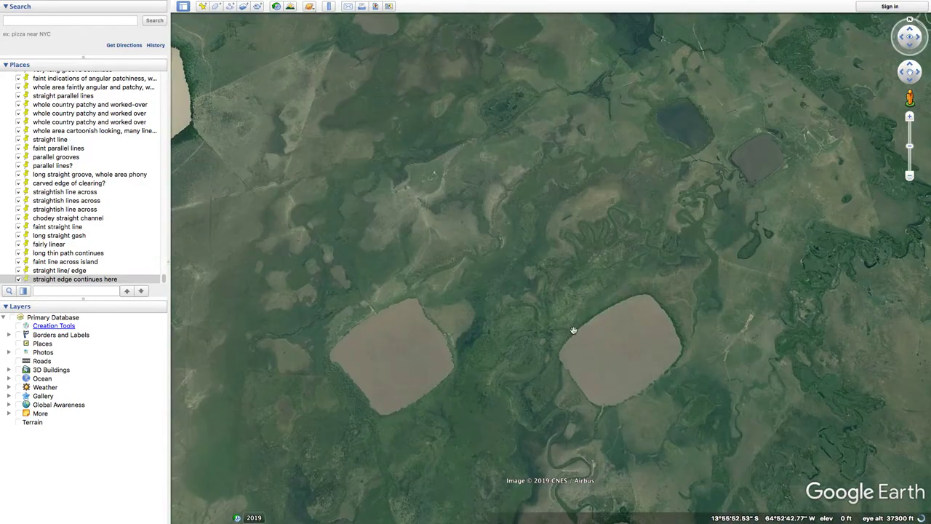
pyautogui.scroll(-5, 574, 331)
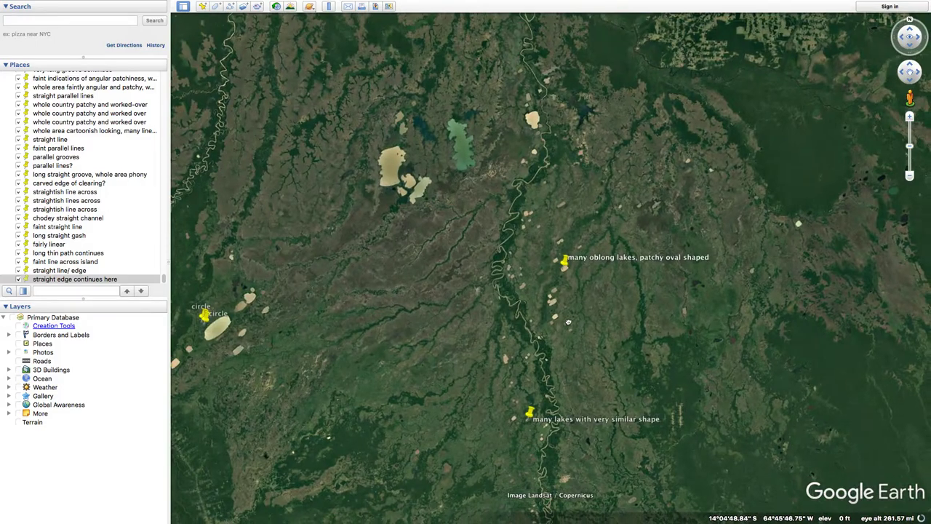
# Travel south from the lakes to the cluster of placemarks along the coast of Uruguay and Argentina
pyautogui.moveTo(615, 420); pyautogui.dragTo(456, 243)
pyautogui.scroll(-3, 455, 243)
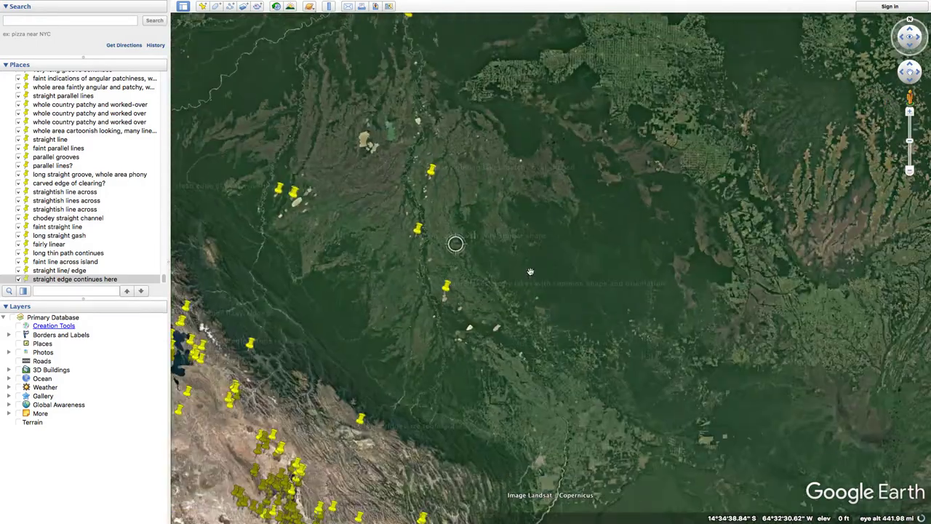
pyautogui.moveTo(604, 313); pyautogui.dragTo(391, 251)
pyautogui.scroll(-1, 391, 251)
pyautogui.scroll(-4, 391, 251)
pyautogui.moveTo(578, 310); pyautogui.dragTo(486, 262)
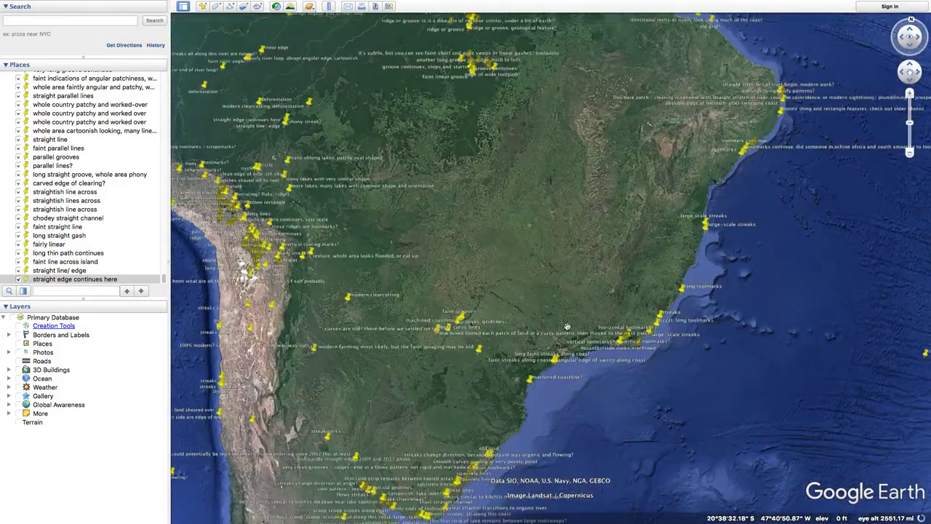
pyautogui.scroll(-5, 560, 353)
pyautogui.scroll(5, 495, 318)
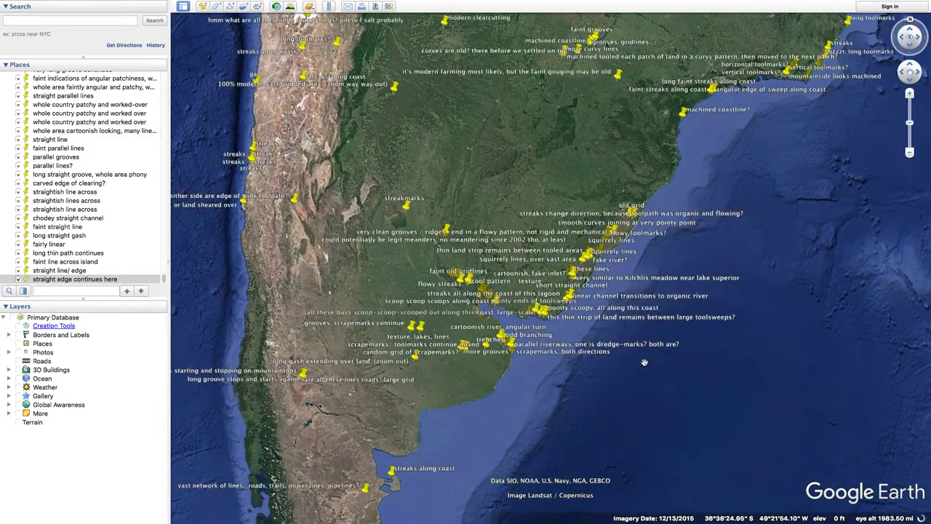
# Check the Argentina reference image for the placemark's name and search the saved places for "awkward angular"
pyautogui.press('super+Tab')
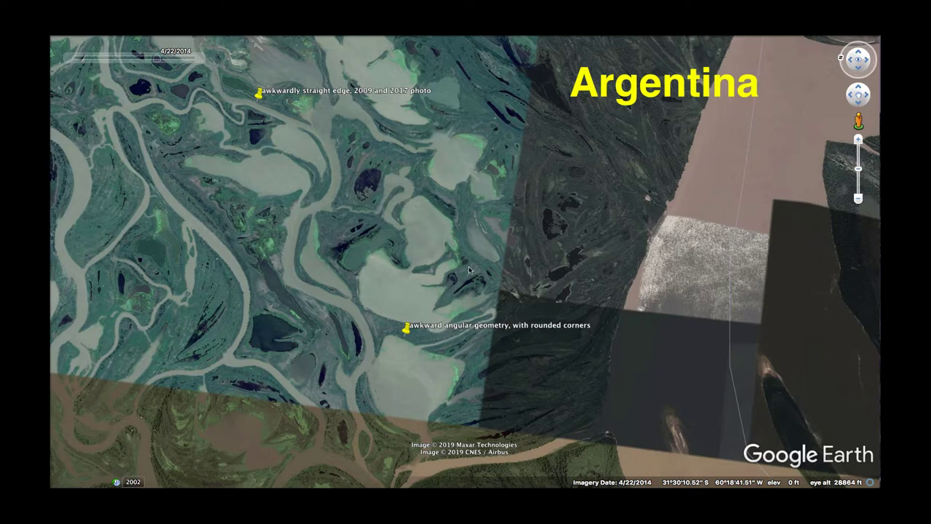
pyautogui.press('super+Tab')
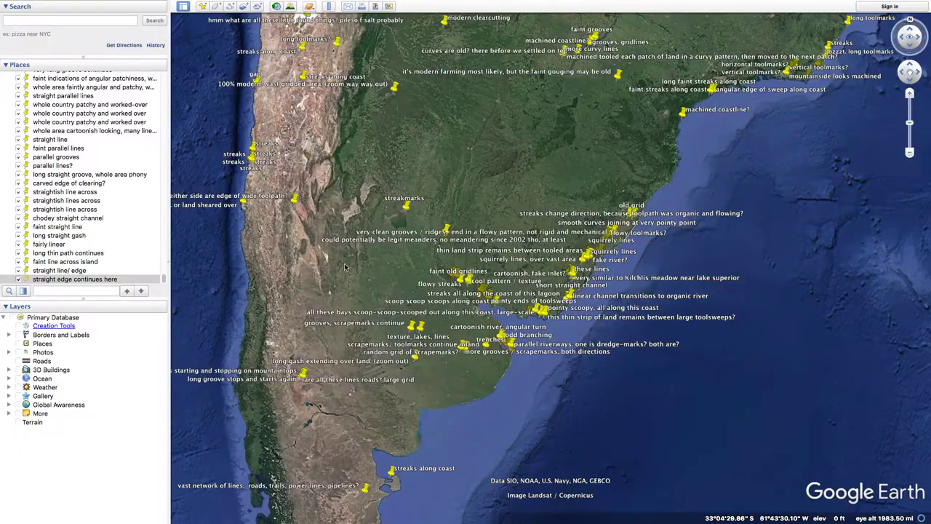
pyautogui.click(105, 288)
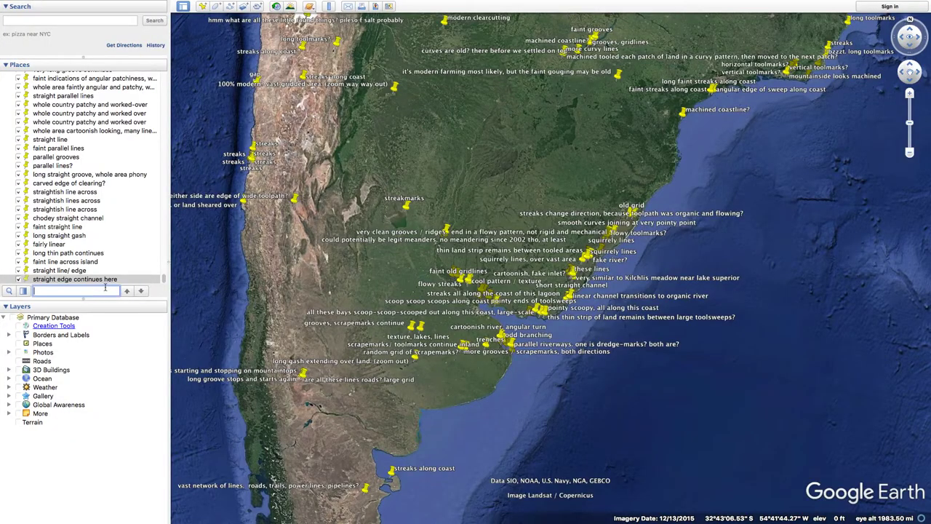
pyautogui.write('awkward')
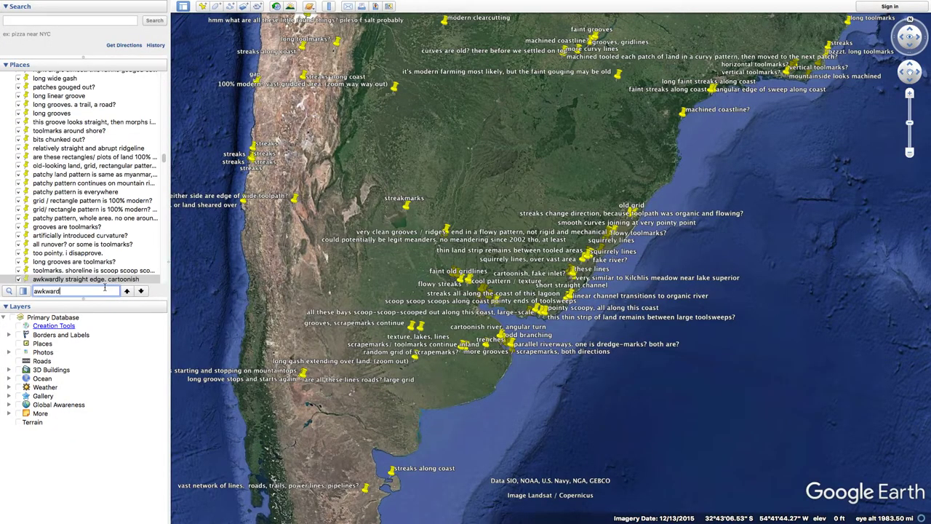
pyautogui.write(' an')
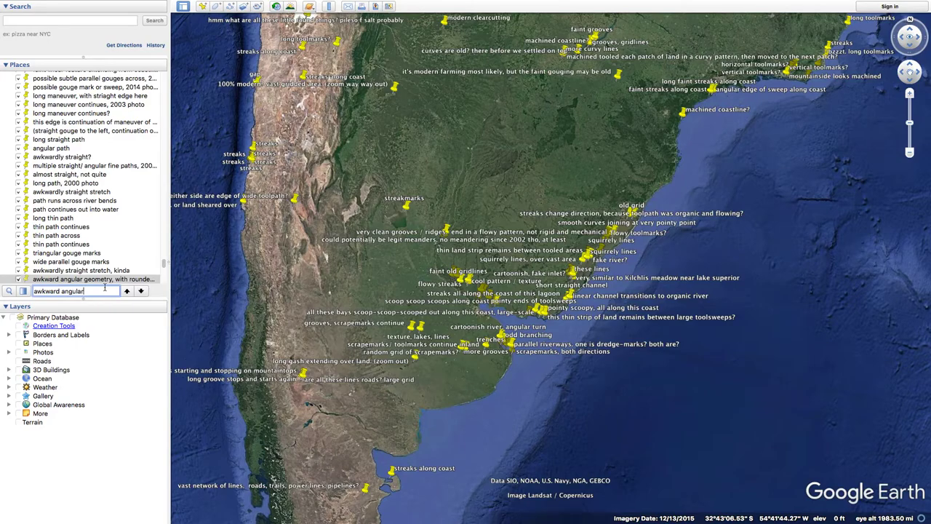
# Fly to the saved placemark "awkward angular geometry, with rounded corners" and pull back to see its location on a rotated South America
pyautogui.write('gular')
pyautogui.doubleClick(100, 278)
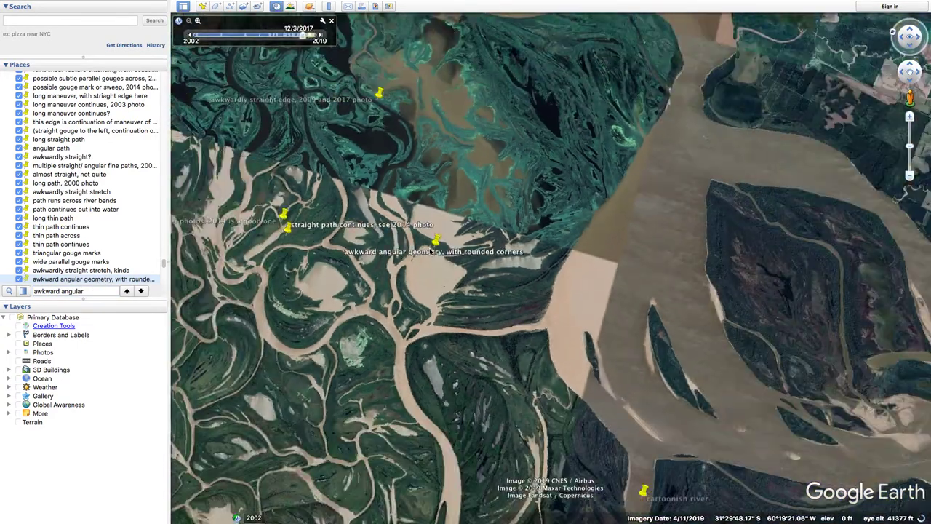
pyautogui.scroll(-10, 430, 250)
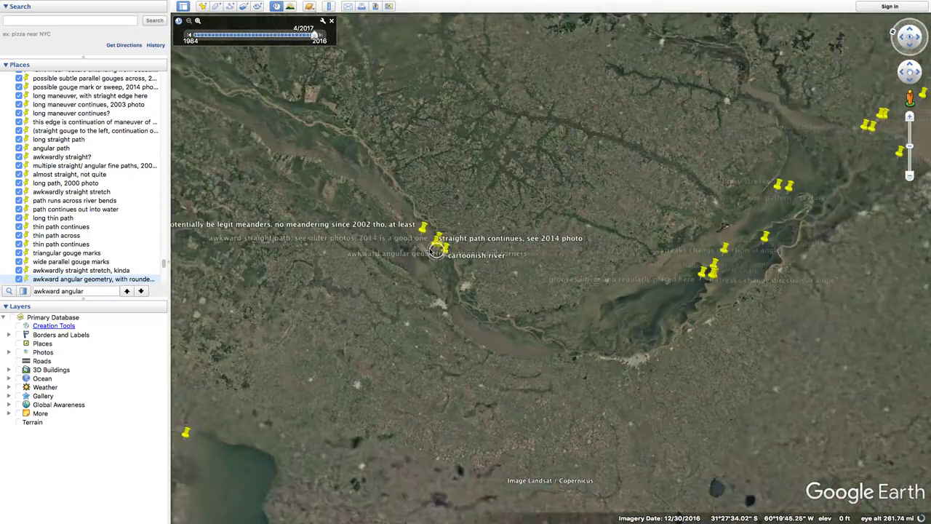
pyautogui.scroll(-8, 430, 250)
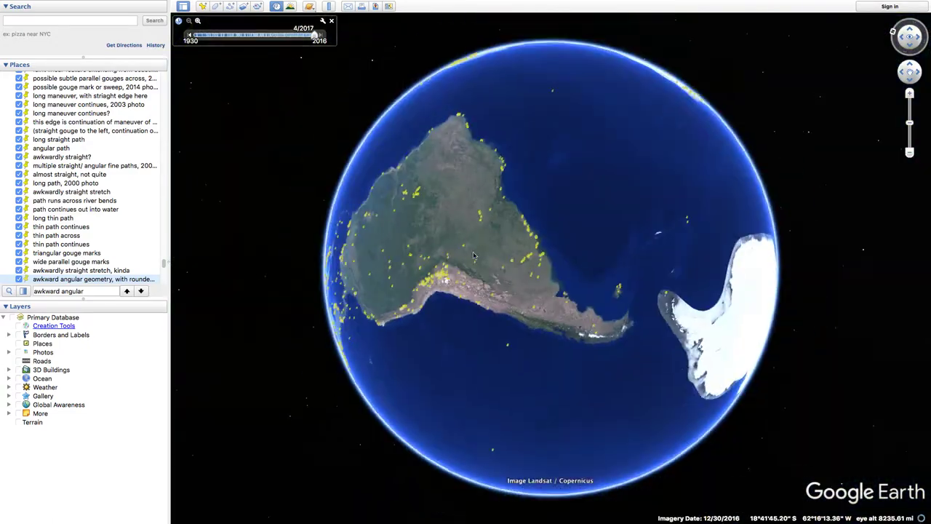
pyautogui.moveTo(411, 239); pyautogui.dragTo(577, 151, button='middle')
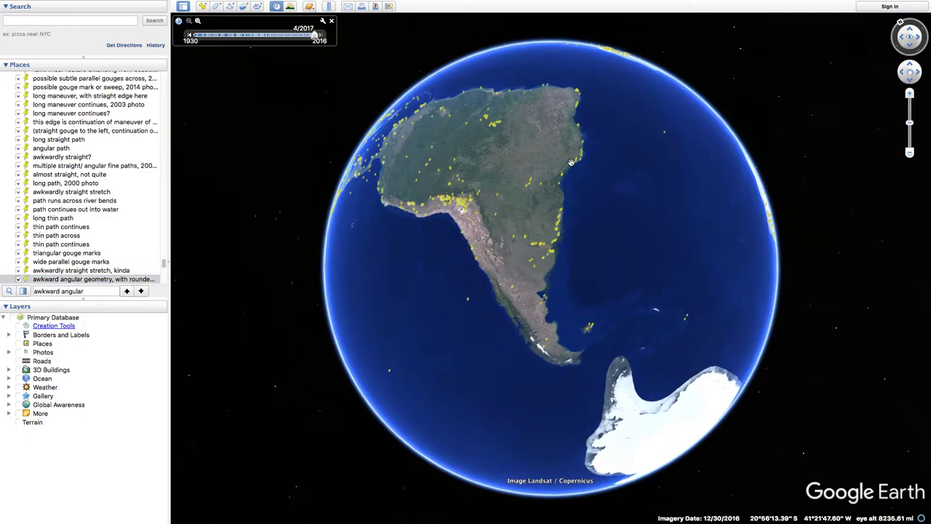
# Return to the river placemark cluster in Argentina and close in on "awkwardly straight edge, 2009 and 2017 photo"
pyautogui.scroll(5, 527, 238)
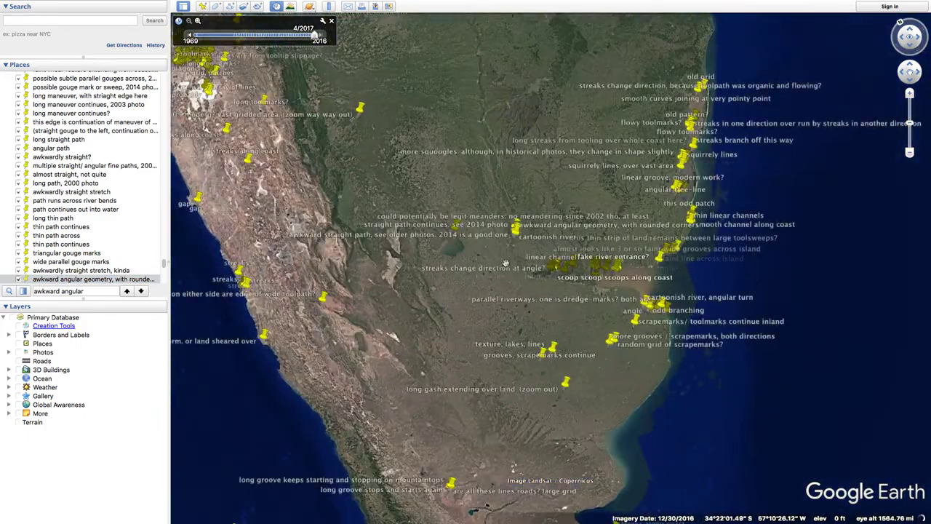
pyautogui.scroll(5, 524, 241)
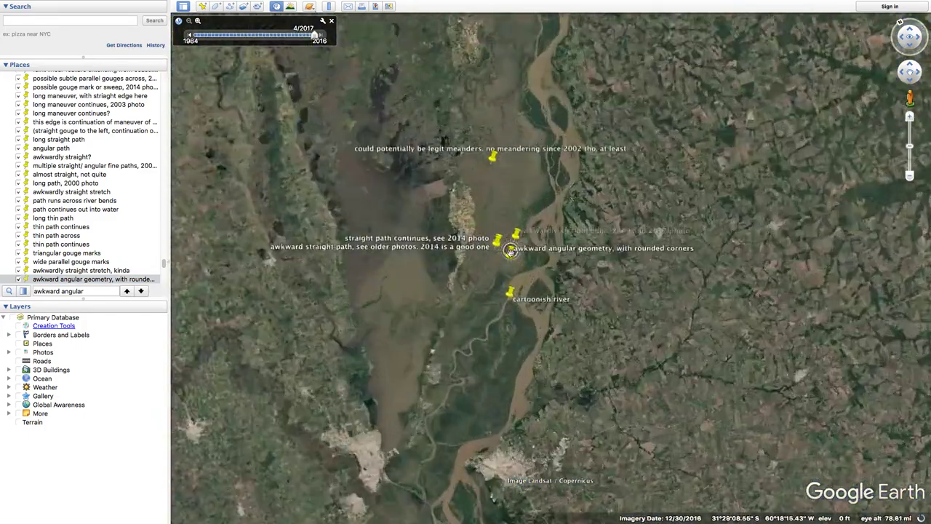
pyautogui.scroll(3, 509, 265)
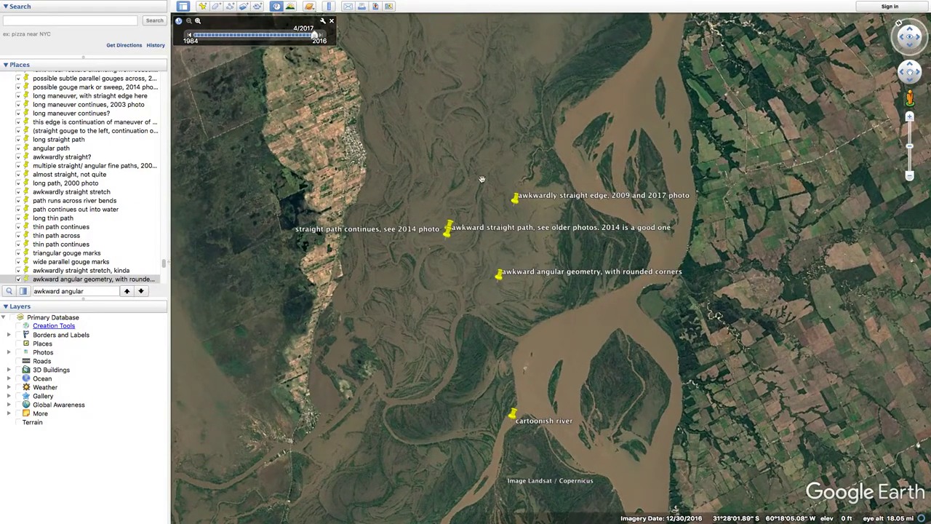
pyautogui.moveTo(481, 179); pyautogui.dragTo(473, 247)
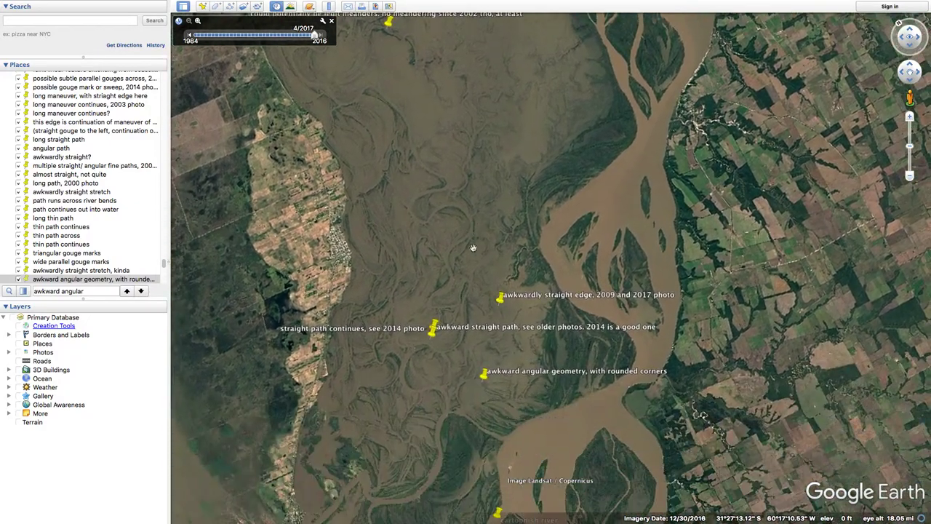
pyautogui.scroll(3, 495, 314)
pyautogui.scroll(-5, 508, 284)
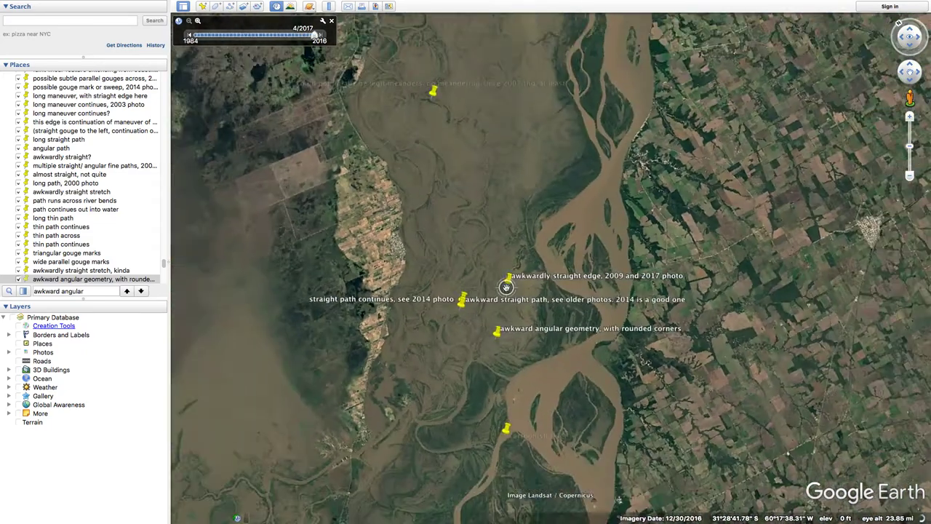
pyautogui.scroll(6, 503, 291)
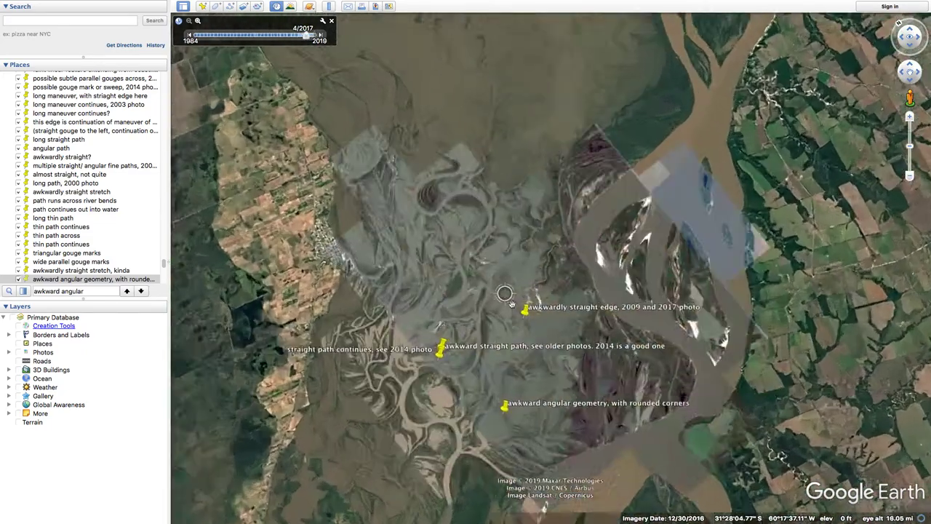
pyautogui.scroll(2, 514, 328)
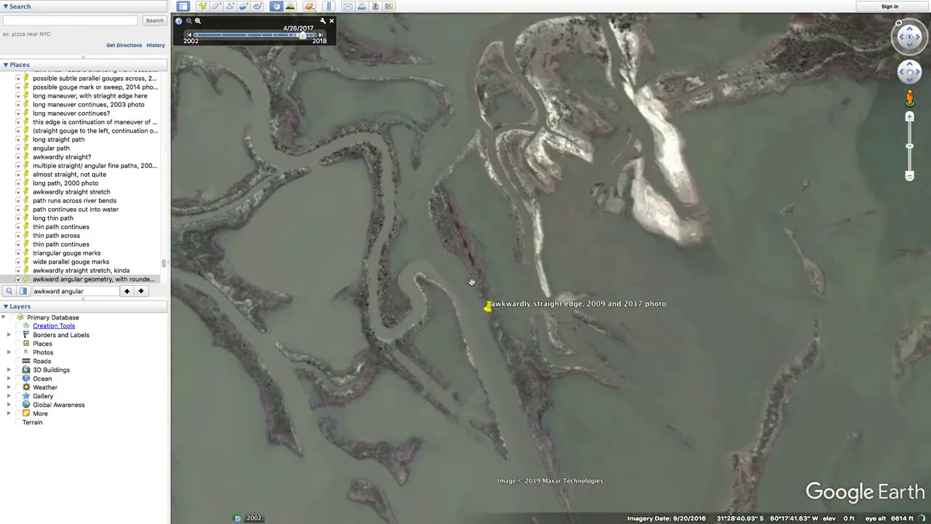
# Inspect the awkwardly straight edge and set the historical imagery date back to 7/15/2009
pyautogui.moveTo(472, 281); pyautogui.dragTo(525, 58)
pyautogui.moveTo(546, 218); pyautogui.dragTo(530, 354)
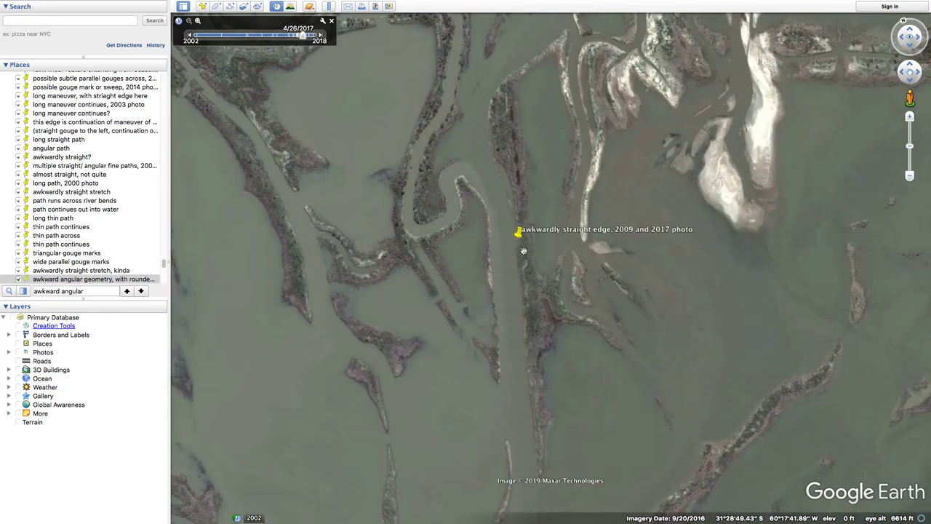
pyautogui.scroll(3, 521, 212)
pyautogui.scroll(-4, 521, 211)
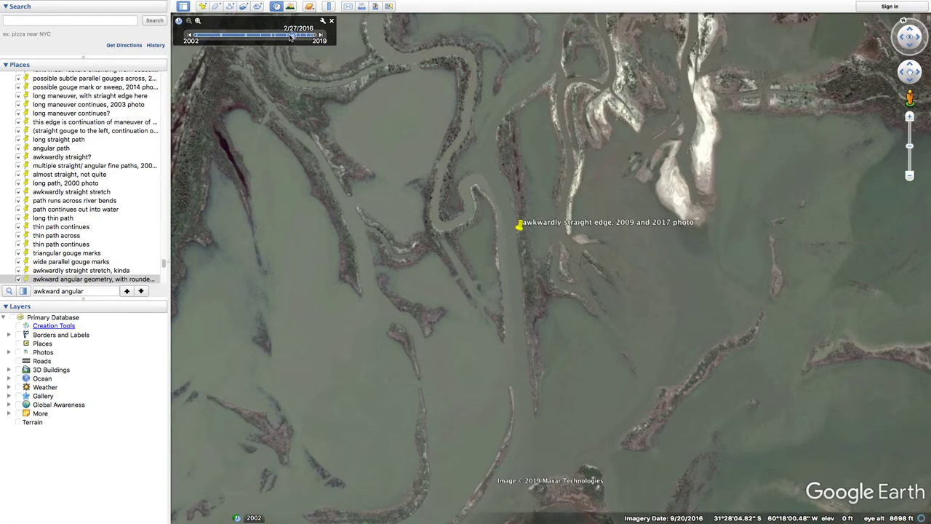
pyautogui.moveTo(287, 38); pyautogui.dragTo(283, 38)
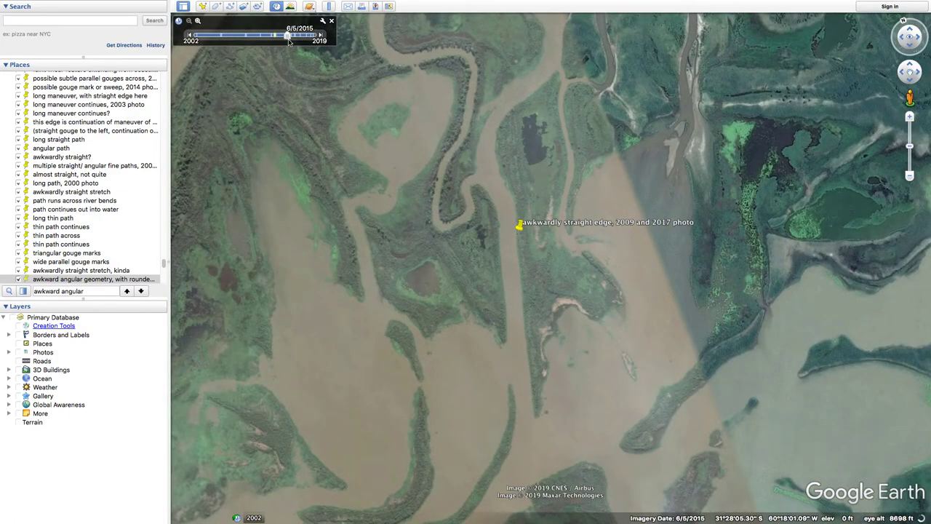
pyautogui.moveTo(267, 35); pyautogui.dragTo(246, 35)
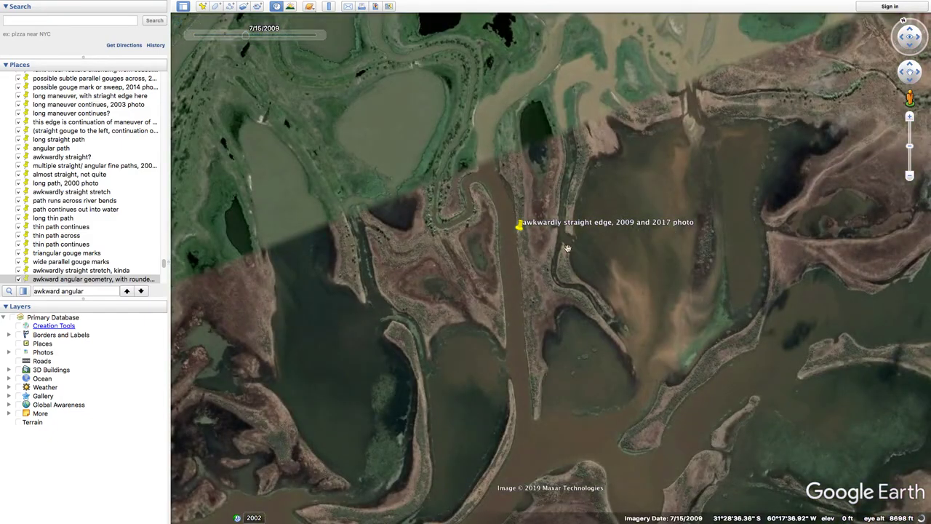
# Examine the straight channel bank by the "awkwardly straight edge" placemark in the 2009 imagery, both close up and in context
pyautogui.scroll(5, 517, 257)
pyautogui.scroll(-5, 526, 211)
pyautogui.moveTo(516, 337); pyautogui.dragTo(484, 289)
pyautogui.scroll(5, 490, 297)
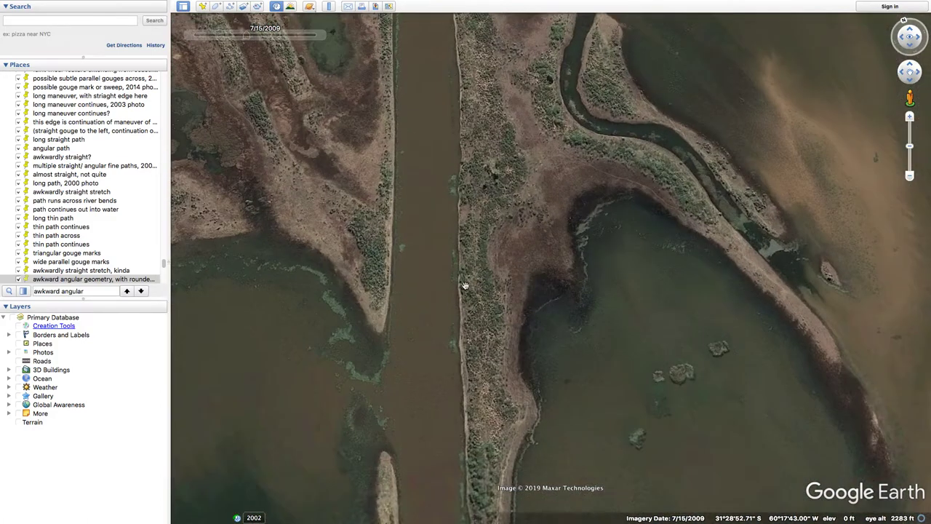
pyautogui.scroll(-5, 465, 286)
pyautogui.moveTo(489, 243); pyautogui.dragTo(459, 274)
pyautogui.scroll(-3, 466, 306)
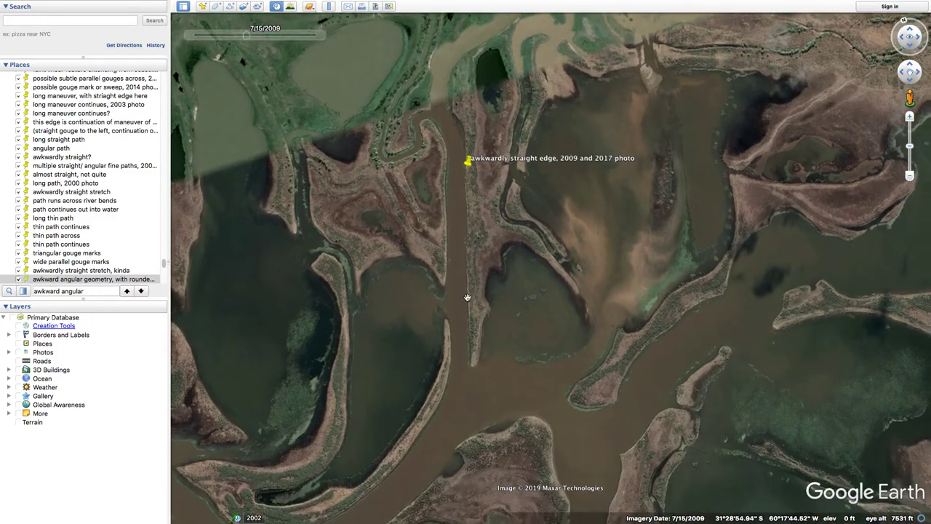
# Examine the thin land strips and lobed lake shores southeast of the straight edge in the 2009 imagery
pyautogui.scroll(3, 499, 301)
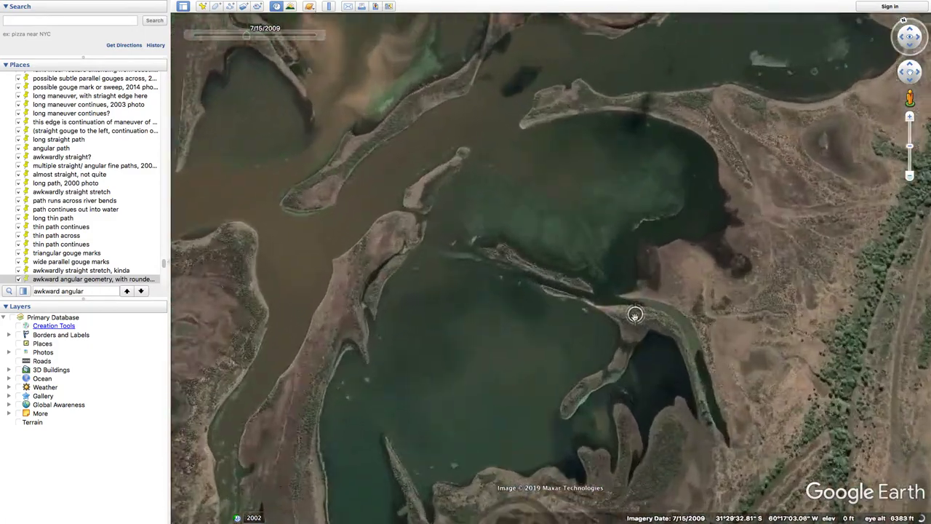
pyautogui.scroll(2, 558, 294)
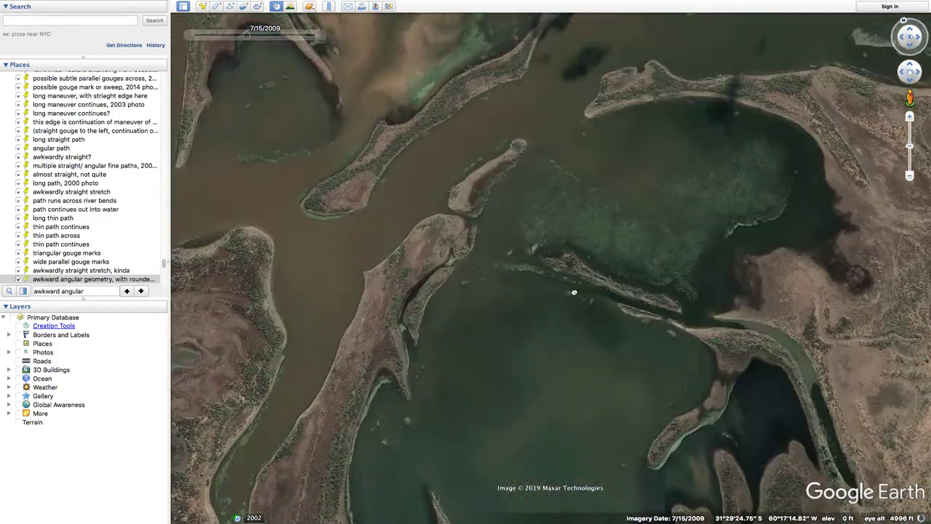
pyautogui.scroll(2, 567, 291)
pyautogui.moveTo(471, 249); pyautogui.dragTo(466, 253)
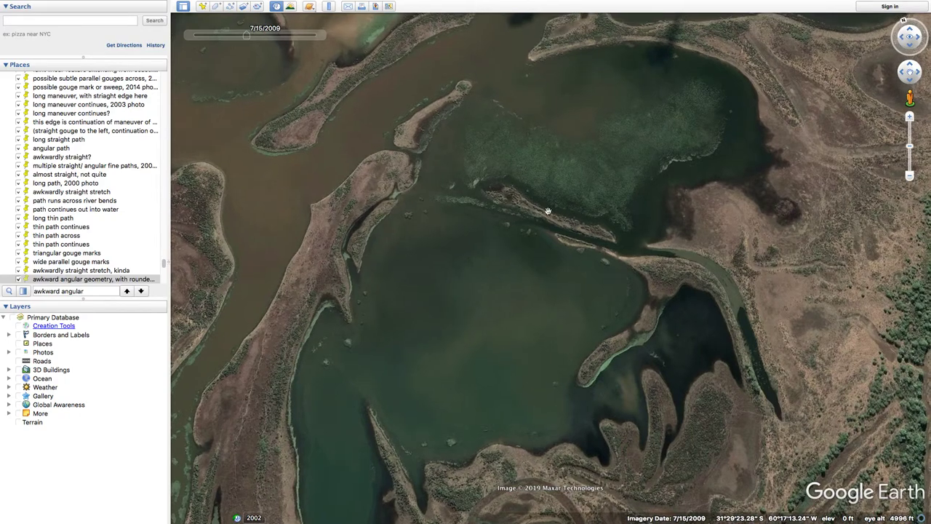
pyautogui.scroll(-5, 556, 349)
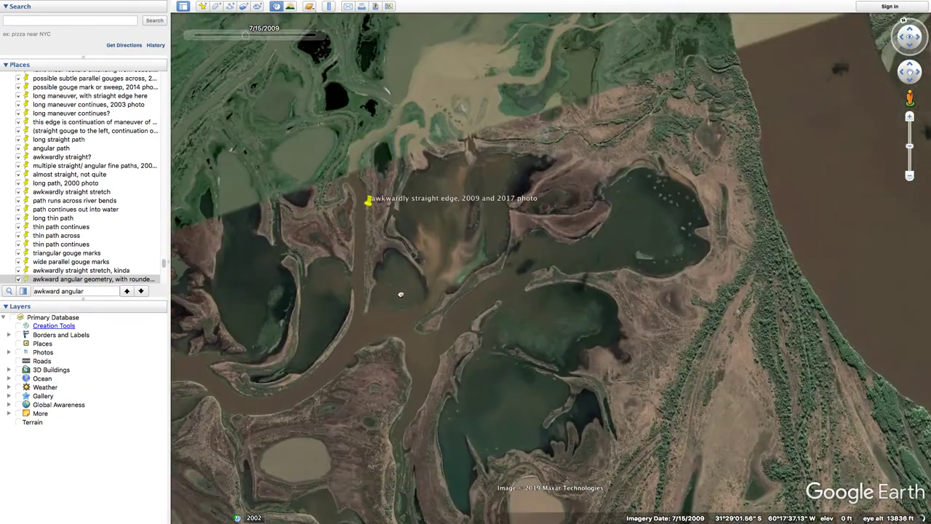
# Set the historical imagery date to 5/15/2017 and examine the awkwardly straight edge in it
pyautogui.moveTo(247, 40)
pyautogui.moveTo(247, 40); pyautogui.dragTo(305, 40)
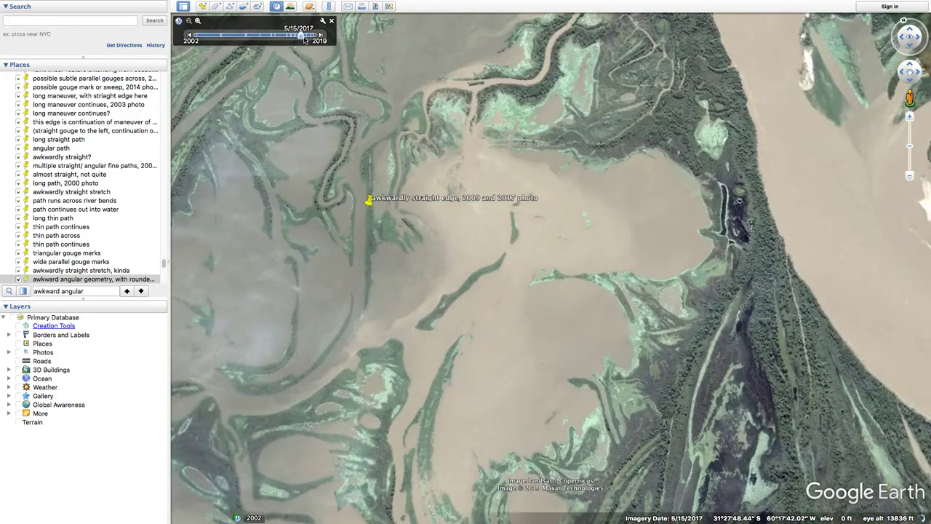
pyautogui.scroll(5, 370, 236)
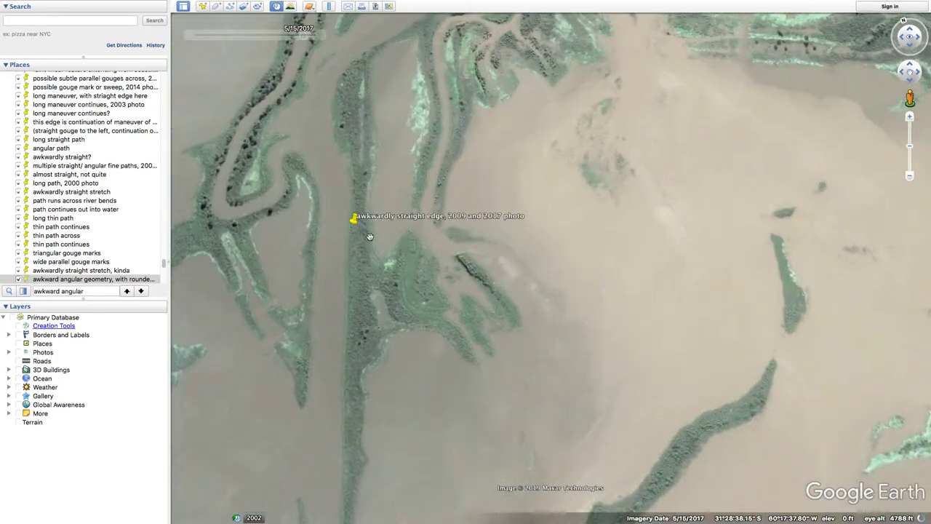
pyautogui.moveTo(369, 237); pyautogui.dragTo(371, 278)
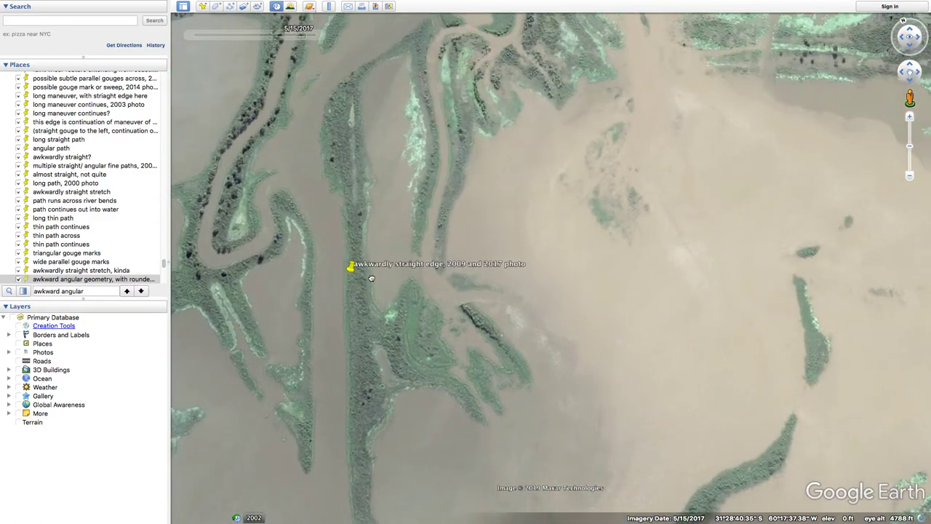
pyautogui.scroll(-3, 365, 128)
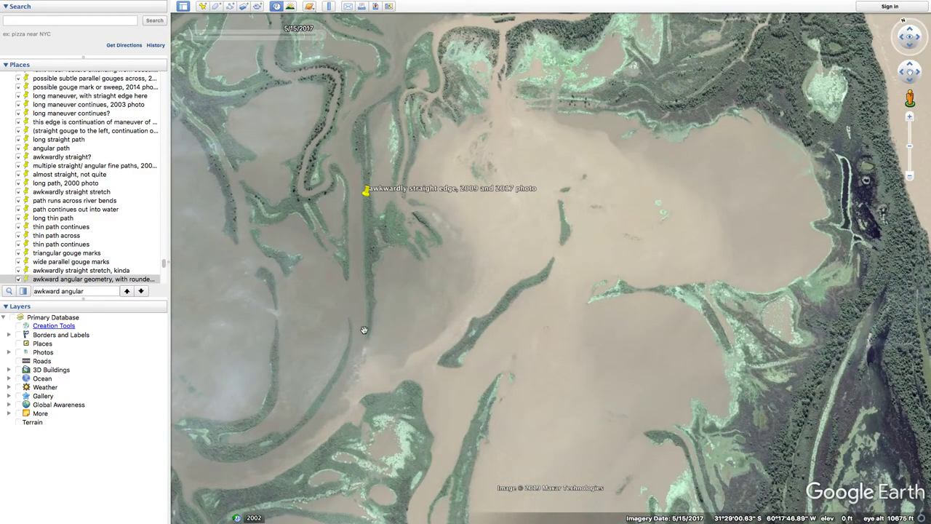
# Travel from the straight edge to the "awkward angular geometry, with rounded corners" placemark and turn off historical imagery
pyautogui.scroll(-3, 364, 328)
pyautogui.moveTo(400, 332); pyautogui.dragTo(413, 277)
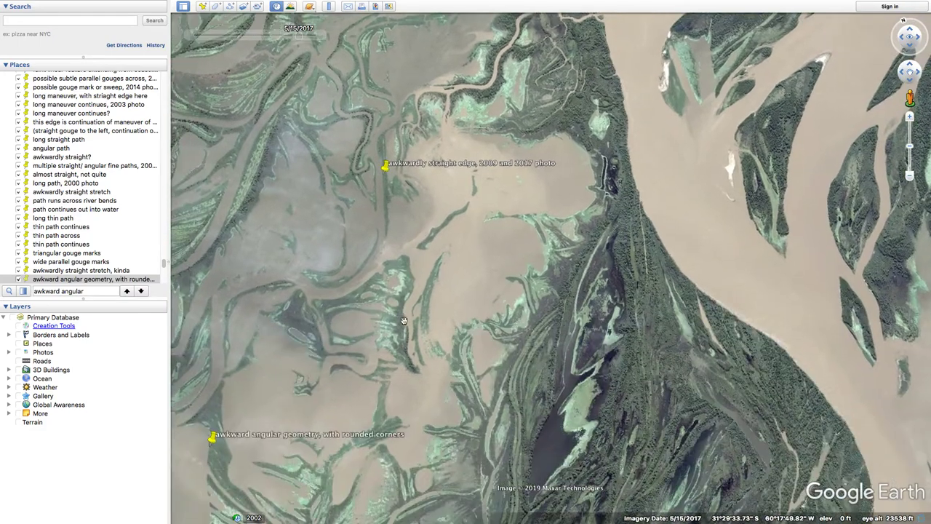
pyautogui.moveTo(404, 311); pyautogui.dragTo(463, 175)
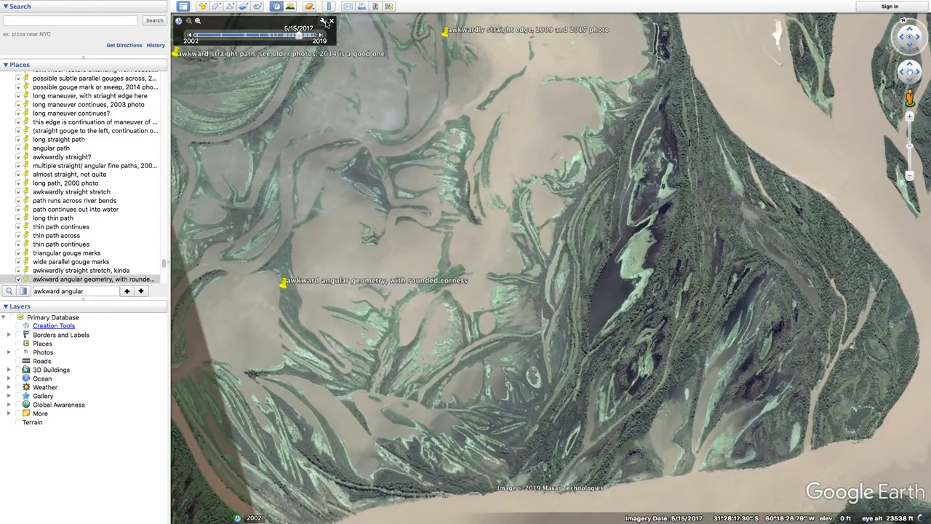
pyautogui.click(332, 21)
# Examine the angular lake with rounded corners beside its placemark, both close up and with its surroundings
pyautogui.moveTo(456, 269); pyautogui.dragTo(502, 174)
pyautogui.scroll(3, 489, 207)
pyautogui.moveTo(478, 235); pyautogui.dragTo(590, 168)
pyautogui.moveTo(442, 392); pyautogui.dragTo(540, 208)
pyautogui.scroll(5, 531, 220)
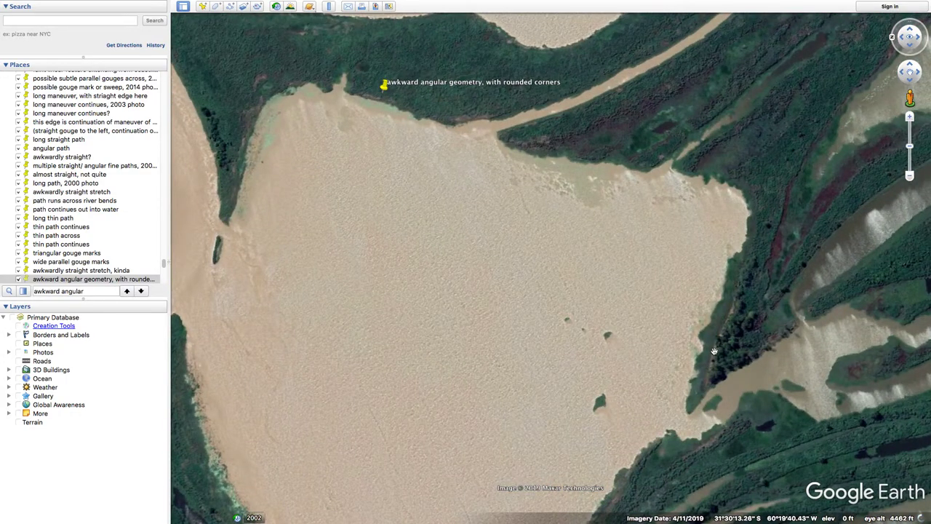
pyautogui.scroll(-1, 711, 352)
pyautogui.scroll(-5, 698, 341)
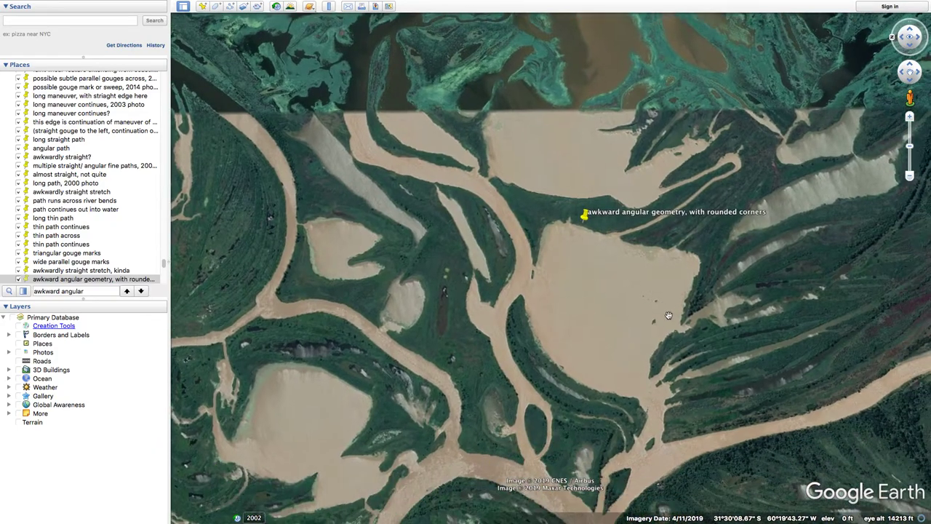
# Examine the smaller lakes and winding channels between the angular lake and the farmland beyond the river plain
pyautogui.scroll(4, 634, 314)
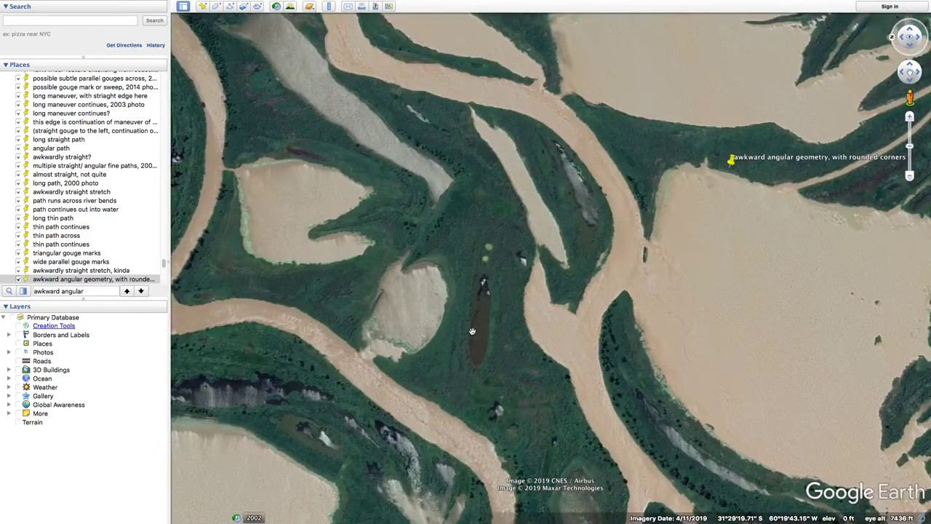
pyautogui.scroll(-3, 472, 332)
pyautogui.scroll(3, 363, 376)
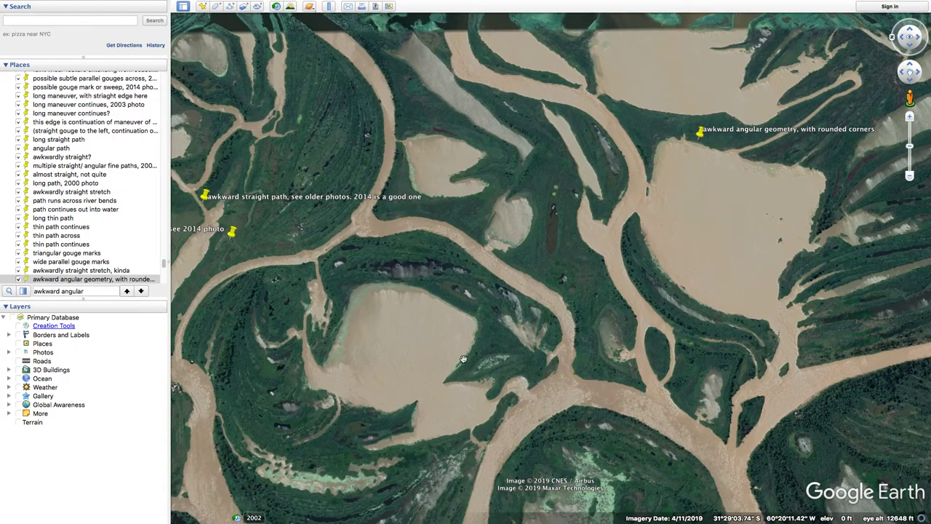
pyautogui.scroll(-3, 464, 356)
pyautogui.moveTo(481, 356); pyautogui.dragTo(478, 274)
pyautogui.moveTo(449, 343); pyautogui.dragTo(596, 350)
pyautogui.moveTo(497, 301); pyautogui.dragTo(498, 216)
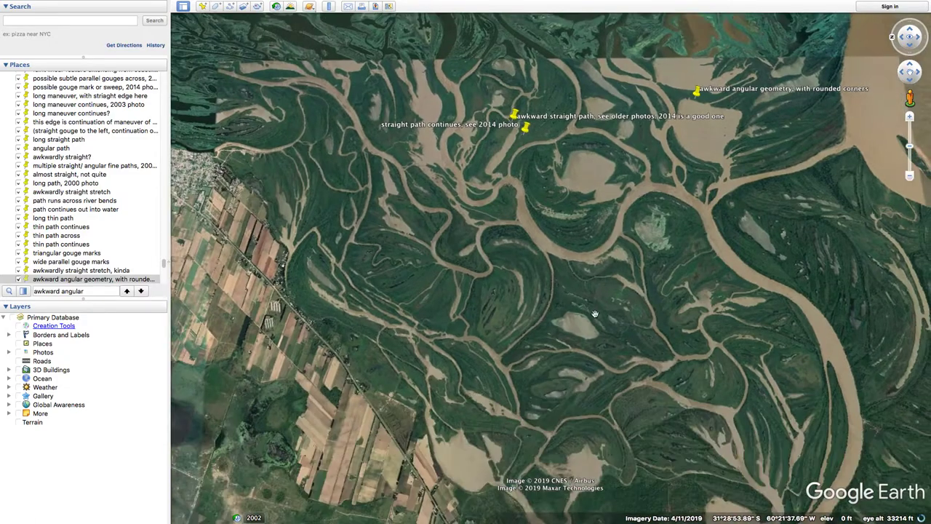
# Close in on the area around the "awkward straight path" and "straight path continues, see 2014 photo" placemarks
pyautogui.scroll(3, 578, 323)
pyautogui.moveTo(577, 306); pyautogui.dragTo(568, 366)
pyautogui.scroll(5, 484, 230)
pyautogui.moveTo(493, 259); pyautogui.dragTo(482, 320)
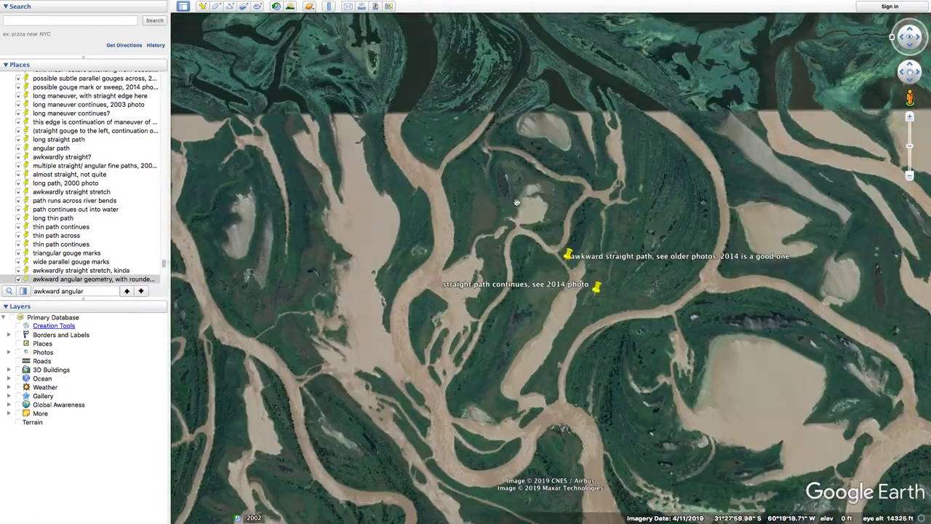
# Examine the dark green marsh channels beyond the straight path placemarks, along the seam with the brown-water imagery
pyautogui.scroll(5, 519, 198)
pyautogui.scroll(-5, 523, 221)
pyautogui.moveTo(523, 221); pyautogui.dragTo(517, 283)
pyautogui.scroll(5, 534, 178)
pyautogui.scroll(-3, 482, 242)
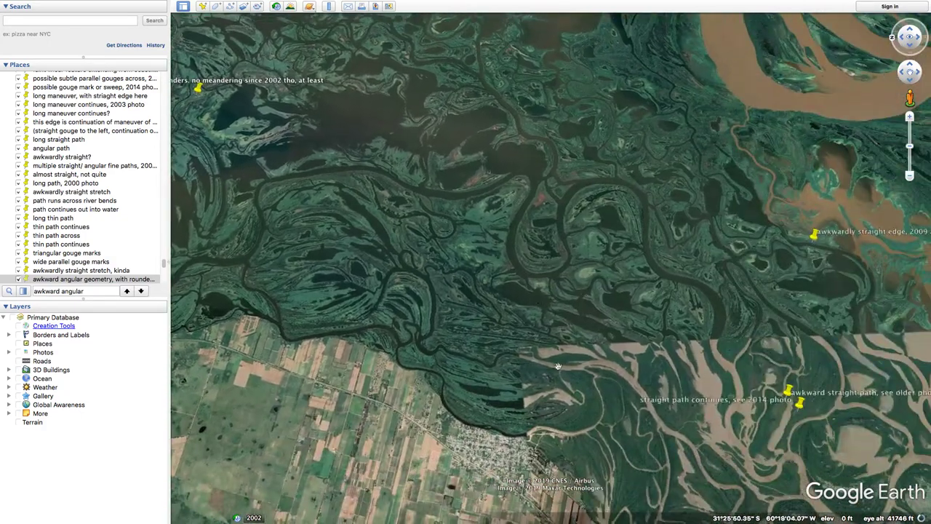
pyautogui.scroll(3, 492, 362)
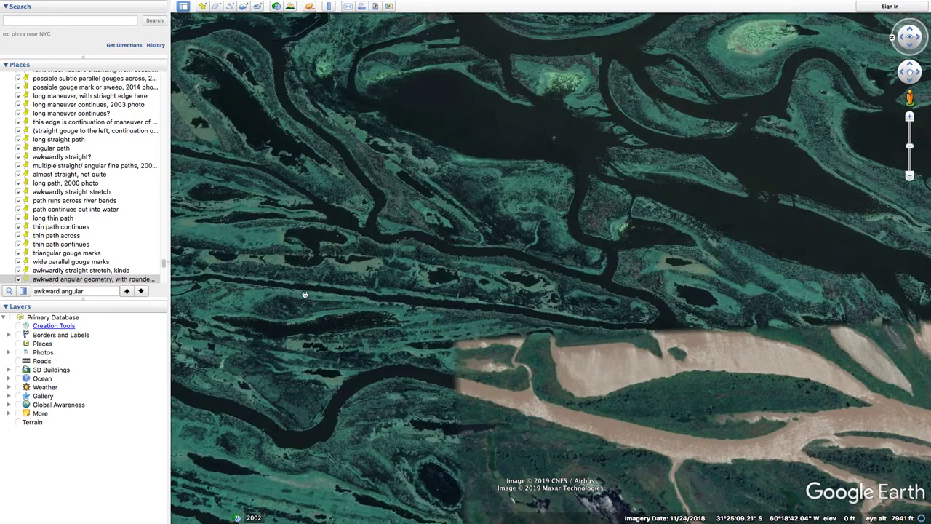
# Examine the marsh channels and the wider river plain around the straight path placemarks, as far as the "cartoonish river" placemark
pyautogui.scroll(-3, 336, 298)
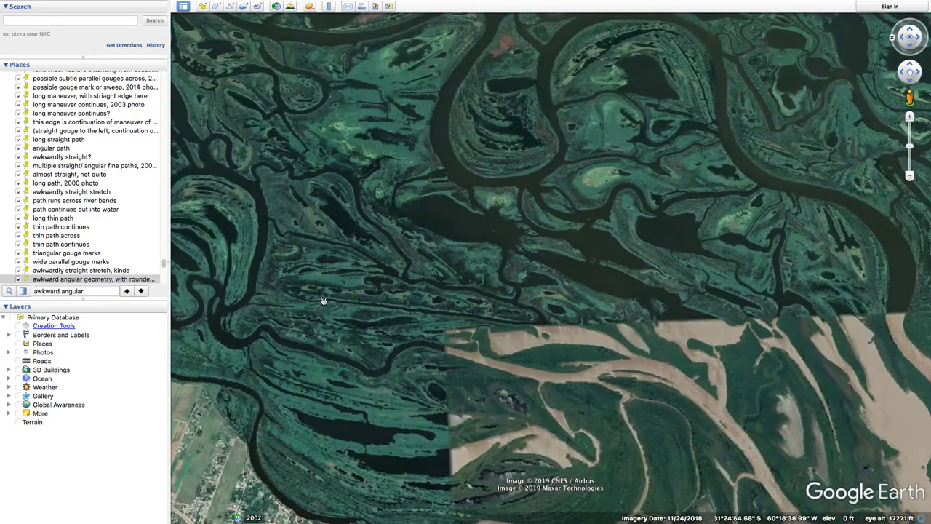
pyautogui.scroll(-1, 418, 313)
pyautogui.scroll(-5, 458, 319)
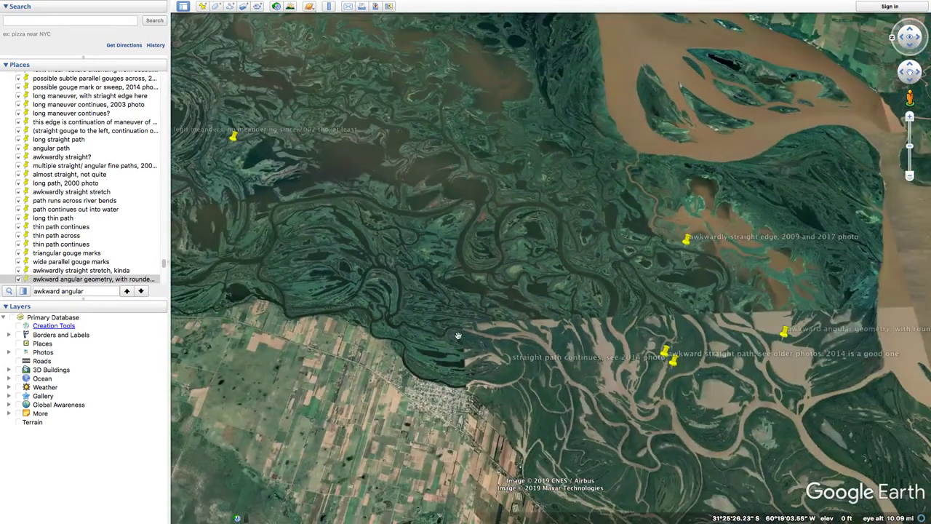
pyautogui.moveTo(481, 326); pyautogui.dragTo(408, 301)
pyautogui.scroll(2, 572, 394)
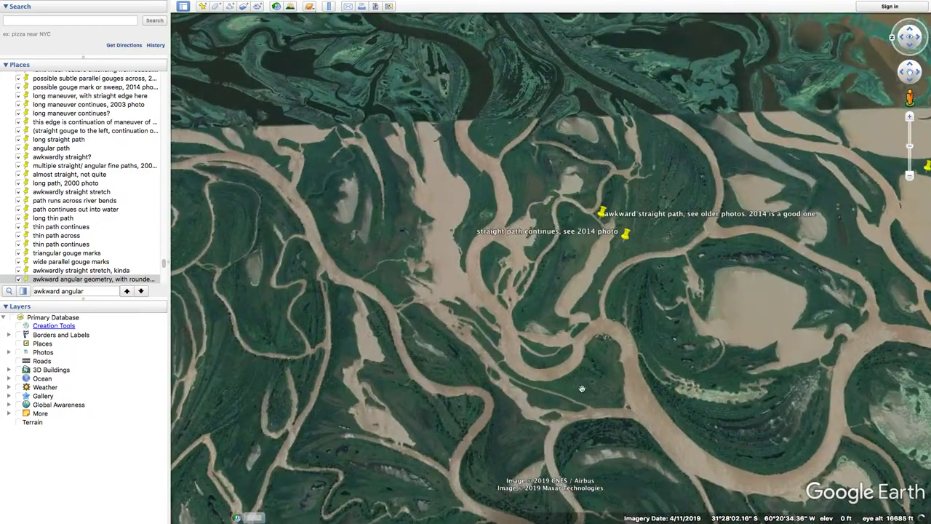
pyautogui.scroll(-3, 541, 366)
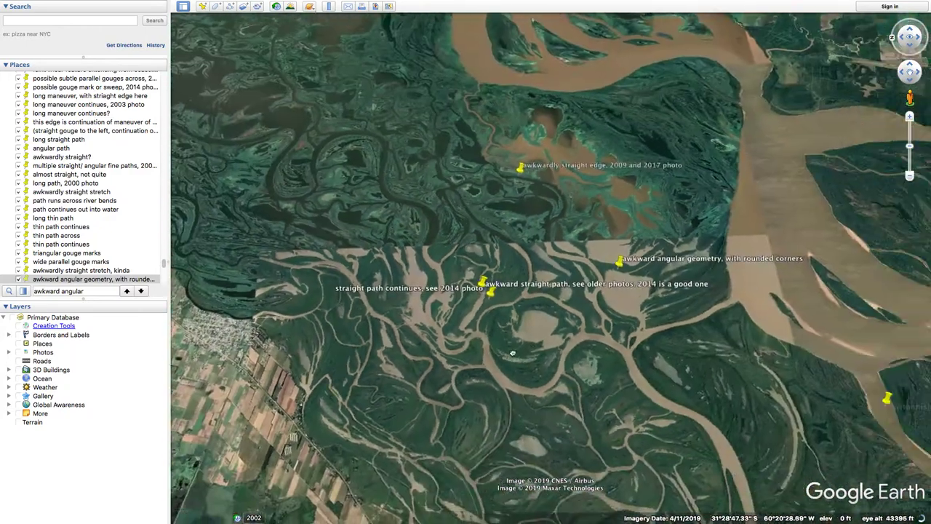
pyautogui.moveTo(513, 353); pyautogui.dragTo(494, 357)
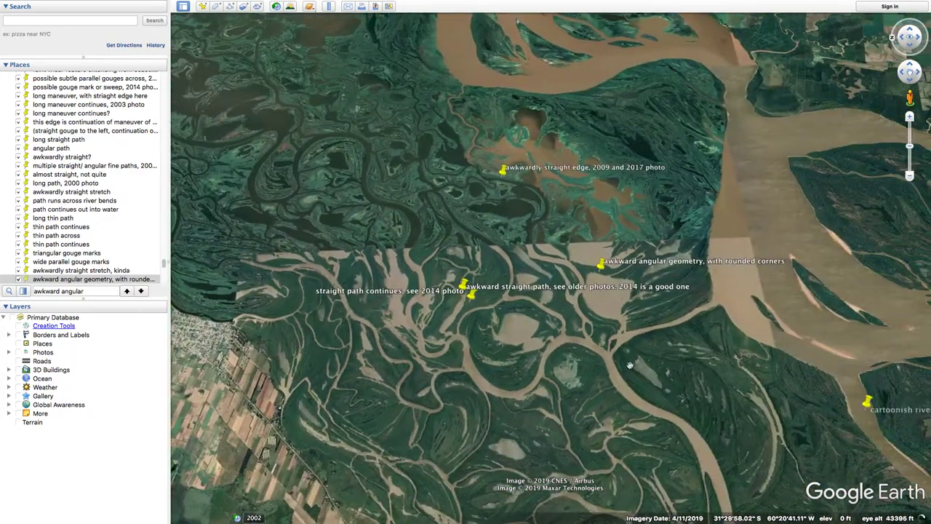
pyautogui.moveTo(633, 365); pyautogui.dragTo(519, 322)
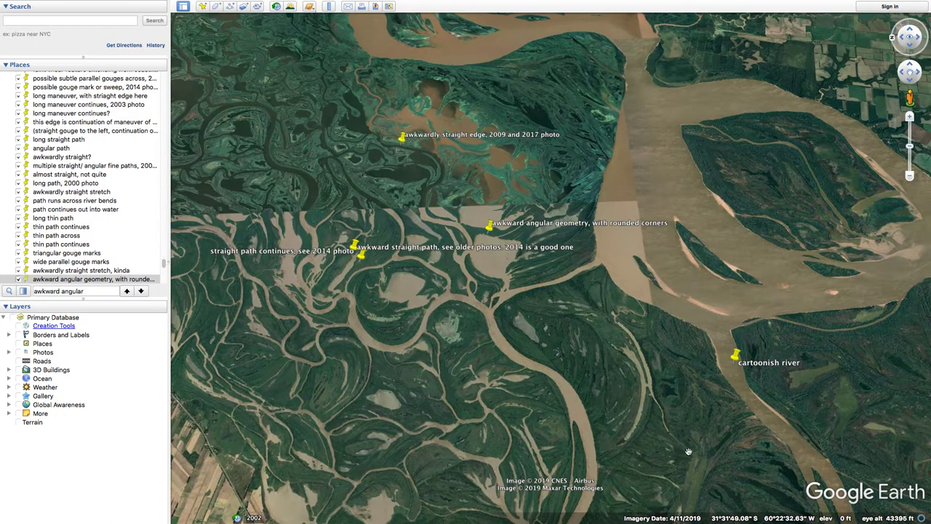
# Examine the branching yellow-green channels in the dark marsh between the brown side river and the "cartoonish river" placemark
pyautogui.scroll(4, 673, 451)
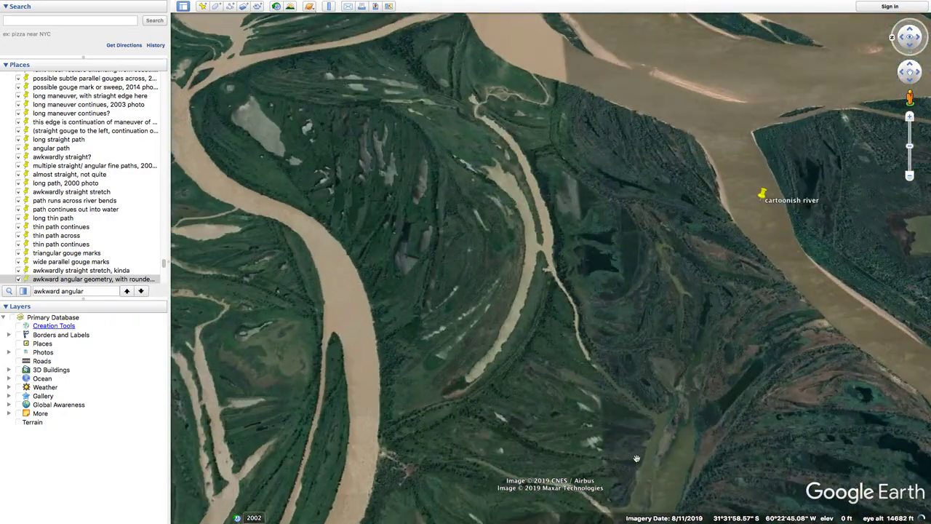
pyautogui.scroll(-3, 640, 451)
pyautogui.scroll(3, 572, 326)
pyautogui.scroll(5, 539, 318)
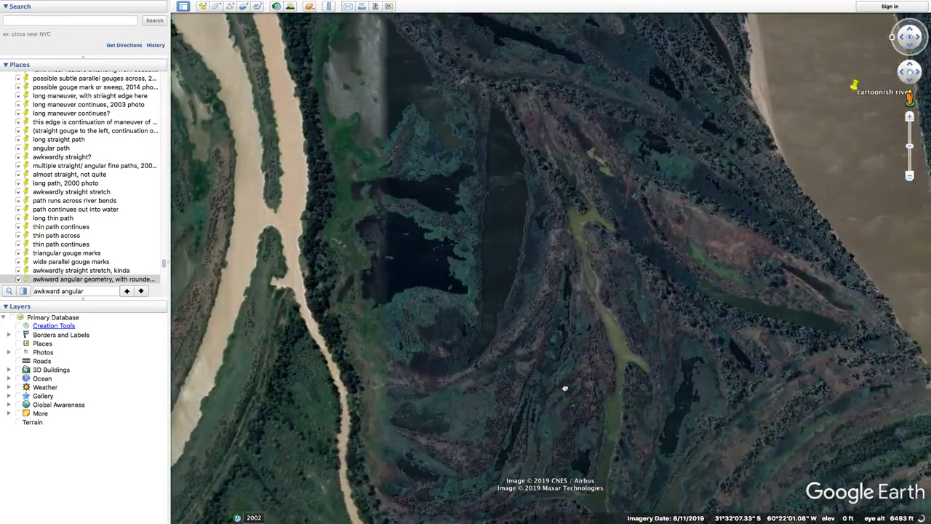
pyautogui.moveTo(551, 395); pyautogui.dragTo(530, 314)
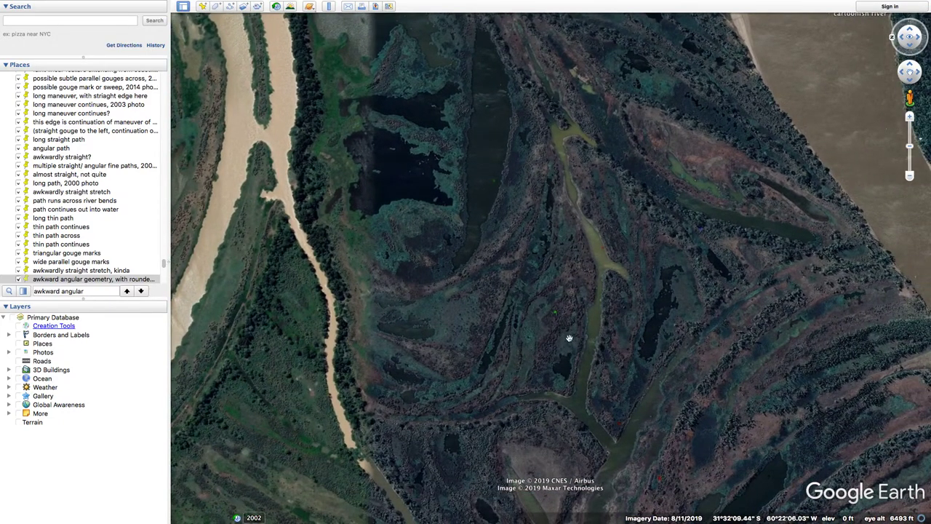
pyautogui.scroll(6, 706, 203)
pyautogui.scroll(-6, 536, 286)
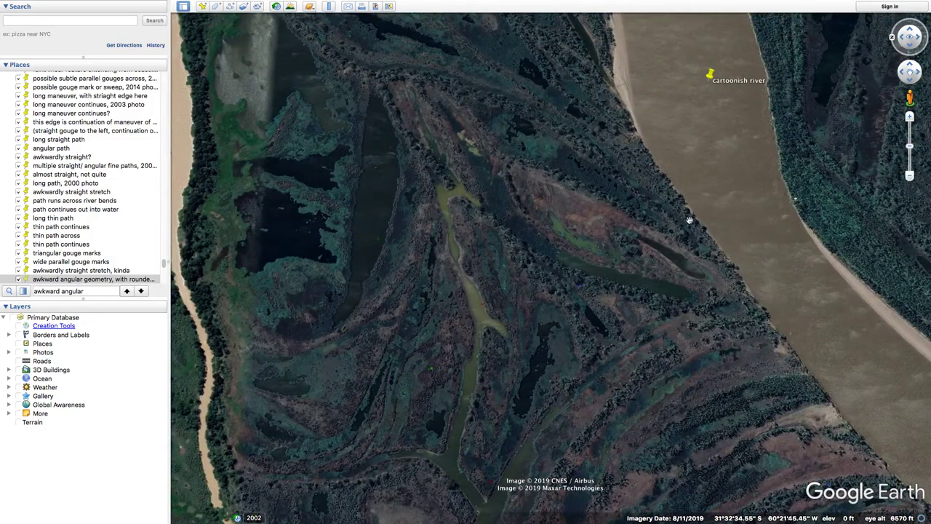
# Examine the river at the "cartoonish river" placemark together with its junction with the wide main river
pyautogui.moveTo(688, 221); pyautogui.dragTo(435, 357)
pyautogui.scroll(-3, 457, 333)
pyautogui.scroll(-3, 456, 332)
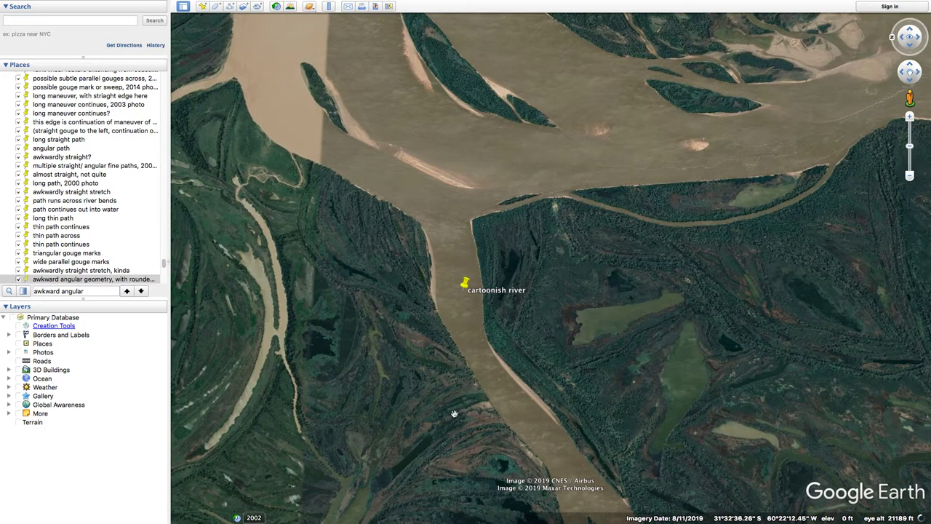
# Switch to Preview to view the Colombia screenshot that follows the Argentina one, and return to Google Earth Pro
pyautogui.press('super+Tab')
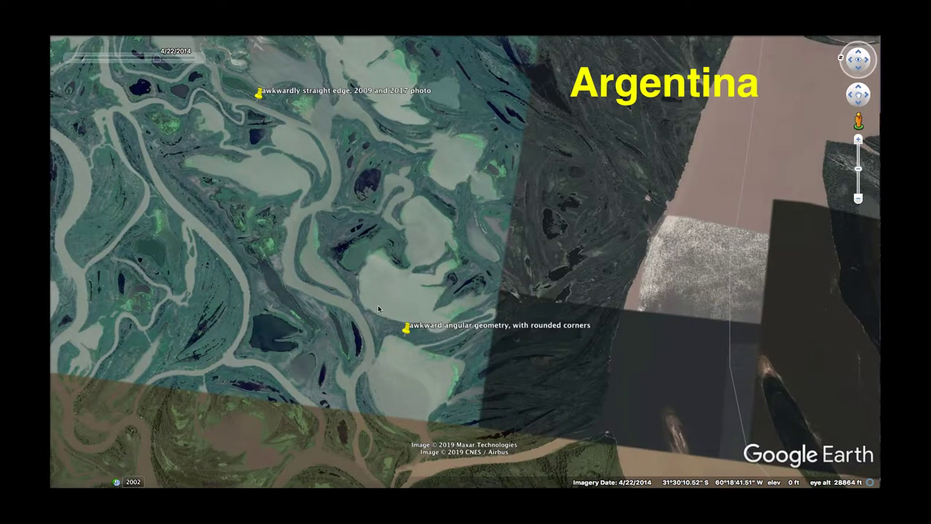
pyautogui.press('Right')
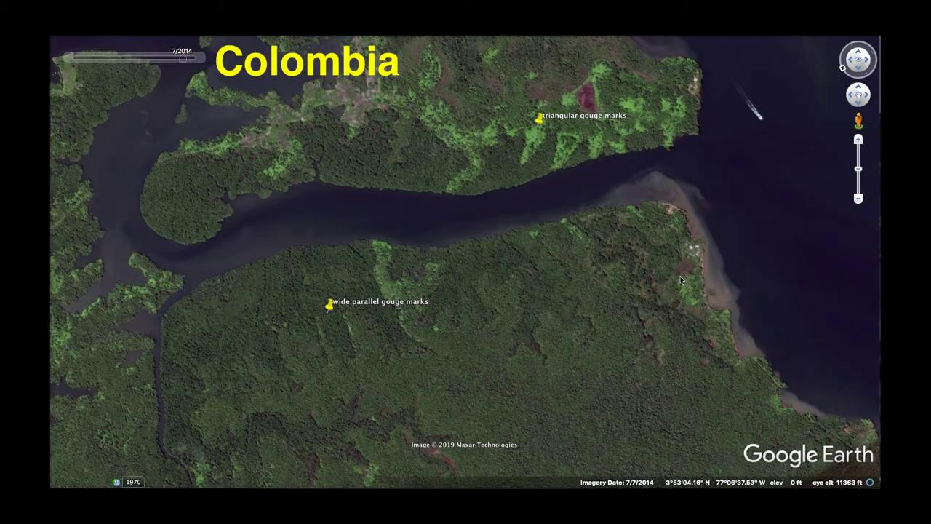
pyautogui.press('super+shift+Tab')
pyautogui.press('super+shift+Tab')
pyautogui.press('super+Tab')
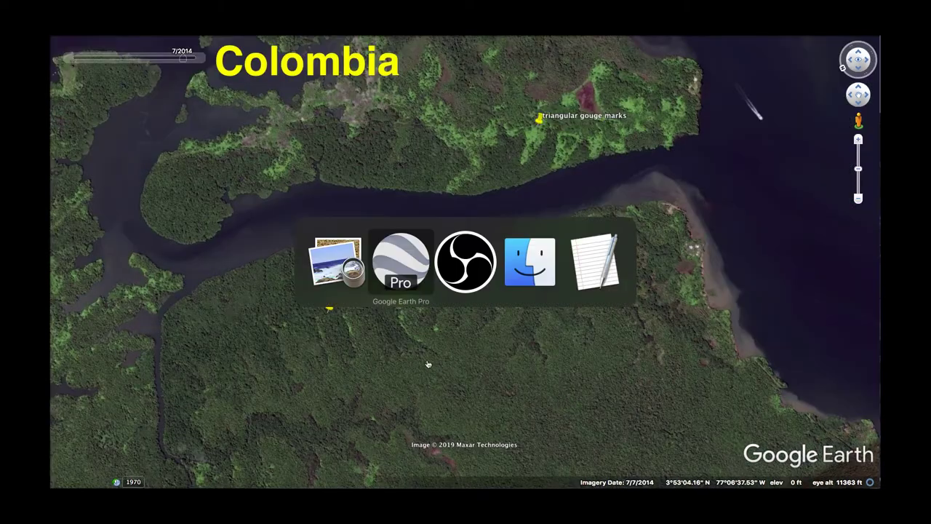
pyautogui.click(379, 261)
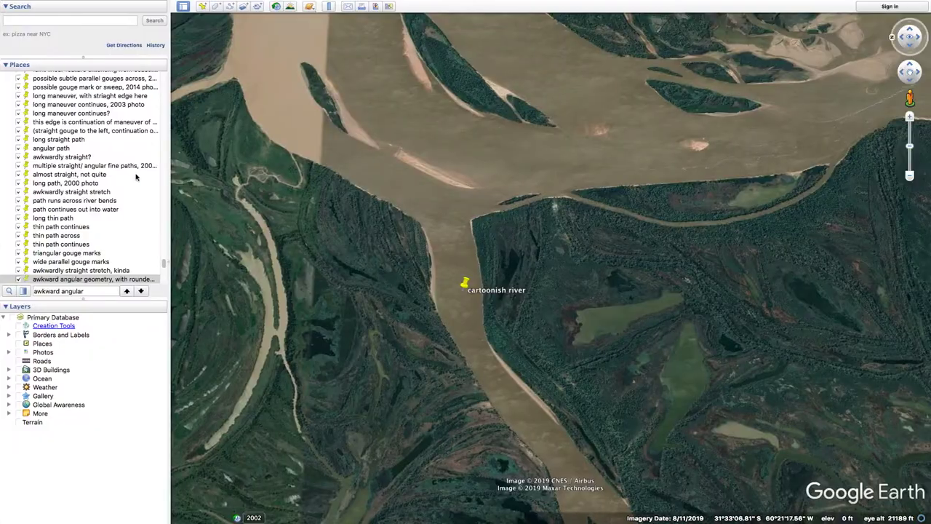
# Survey the placemarks from the Argentine river plain out to the whole globe and along the Pacific coast of Colombia and Ecuador
pyautogui.scroll(-5, 340, 282)
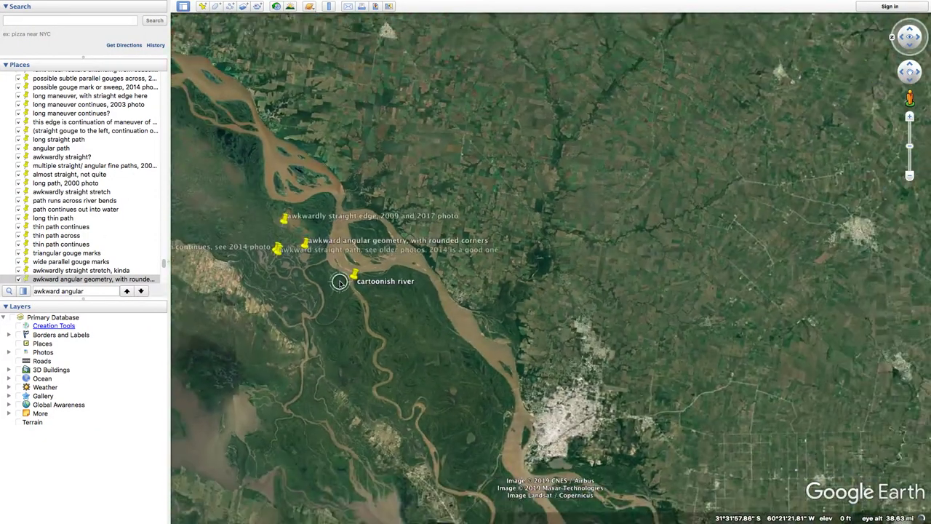
pyautogui.scroll(-5, 340, 283)
pyautogui.scroll(-5, 340, 282)
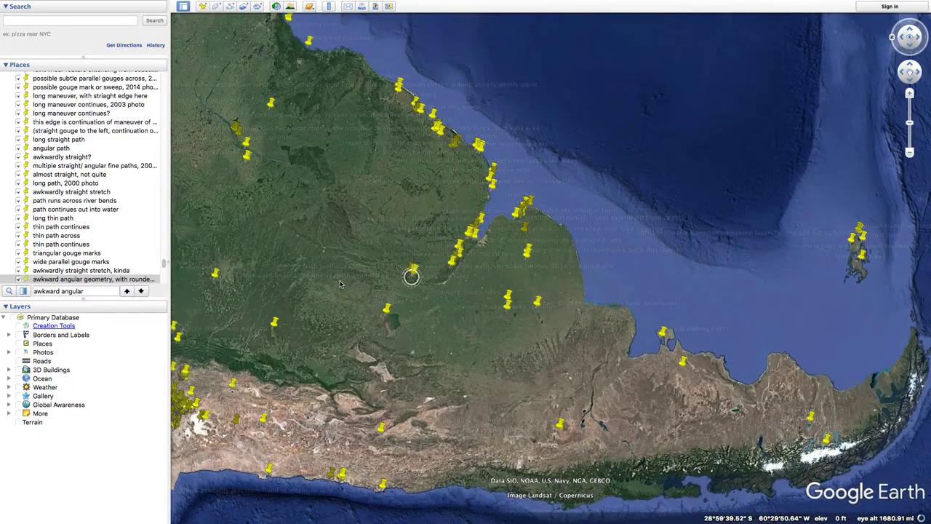
pyautogui.scroll(-5, 340, 284)
pyautogui.moveTo(486, 162); pyautogui.dragTo(720, 367)
pyautogui.moveTo(572, 289); pyautogui.dragTo(578, 332)
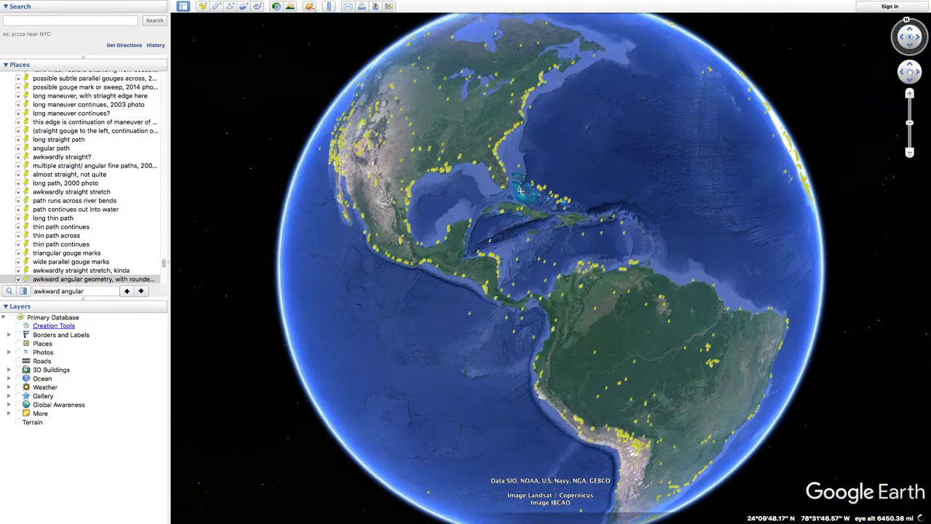
pyautogui.scroll(5, 542, 311)
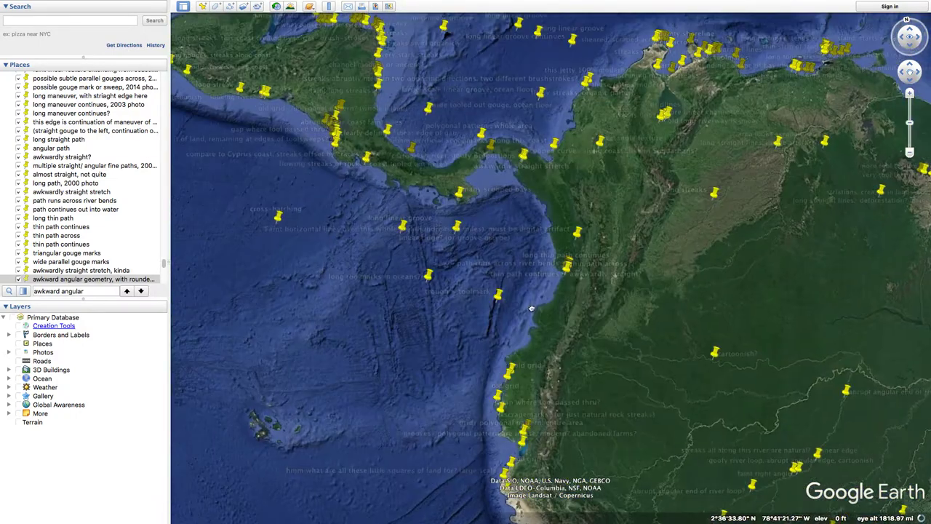
pyautogui.moveTo(531, 308); pyautogui.dragTo(536, 273)
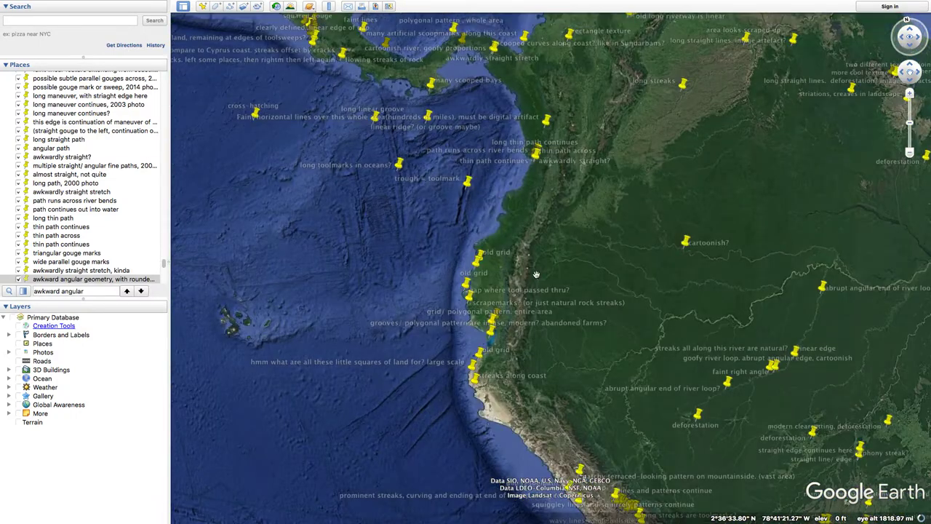
pyautogui.scroll(3, 535, 274)
# Find the saved place "wide parallel gouge marks" by searching for "wide parallel gou" and fly to it
pyautogui.click(57, 293)
pyautogui.write('wide parall')
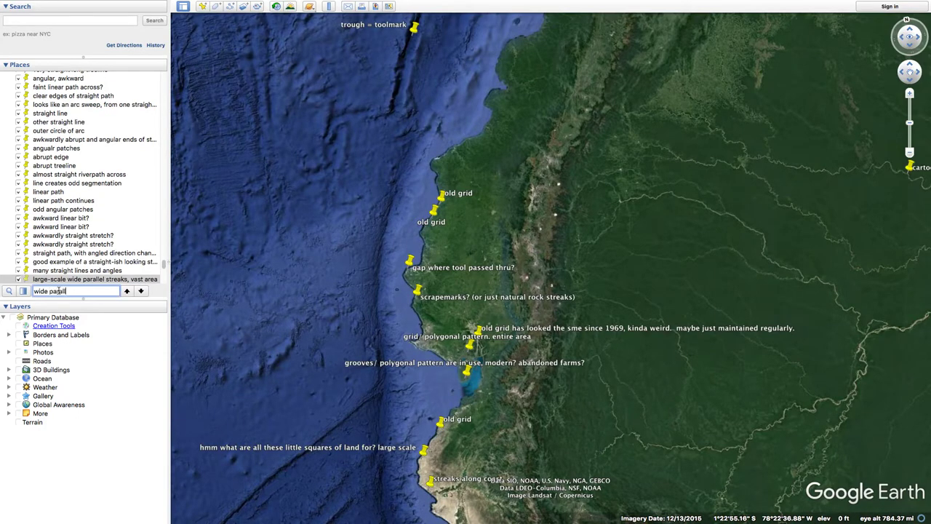
pyautogui.write('el go')
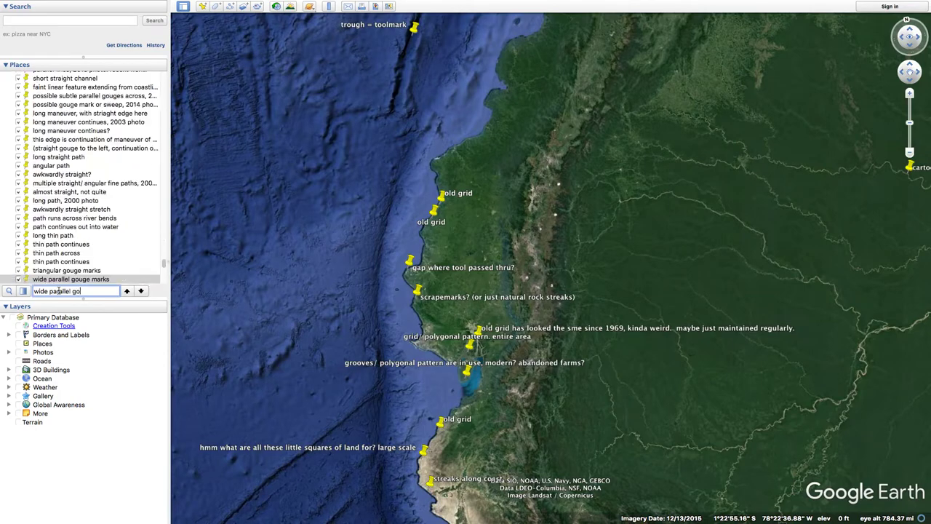
pyautogui.write('u')
pyautogui.doubleClick(72, 279)
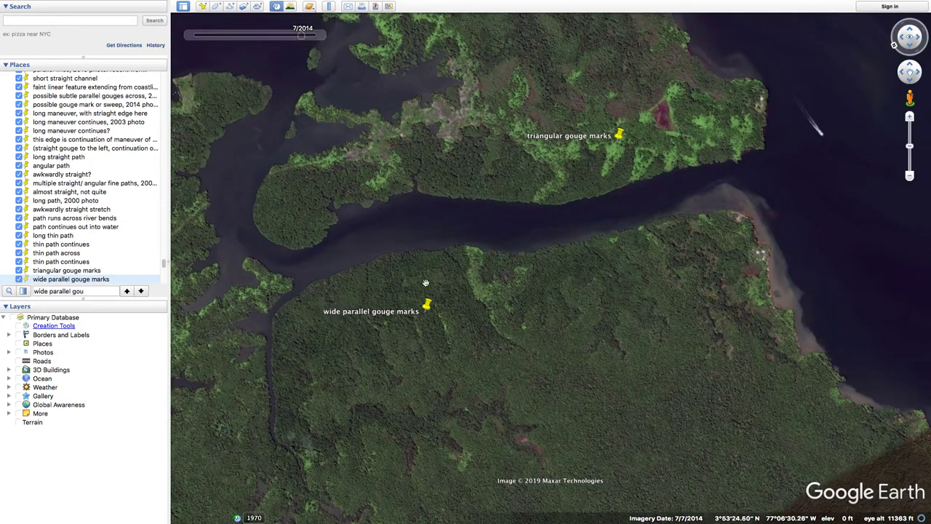
# Examine where the "wide parallel gouge marks" placemark lies on the globe, on the Colombian coast, and around its channel
pyautogui.scroll(-5, 427, 278)
pyautogui.scroll(-10, 429, 272)
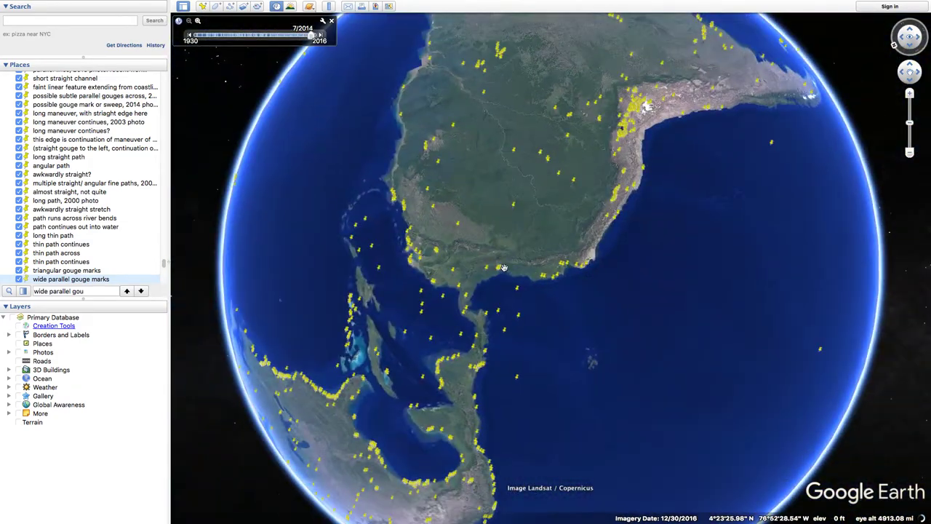
pyautogui.scroll(10, 429, 272)
pyautogui.scroll(3, 430, 298)
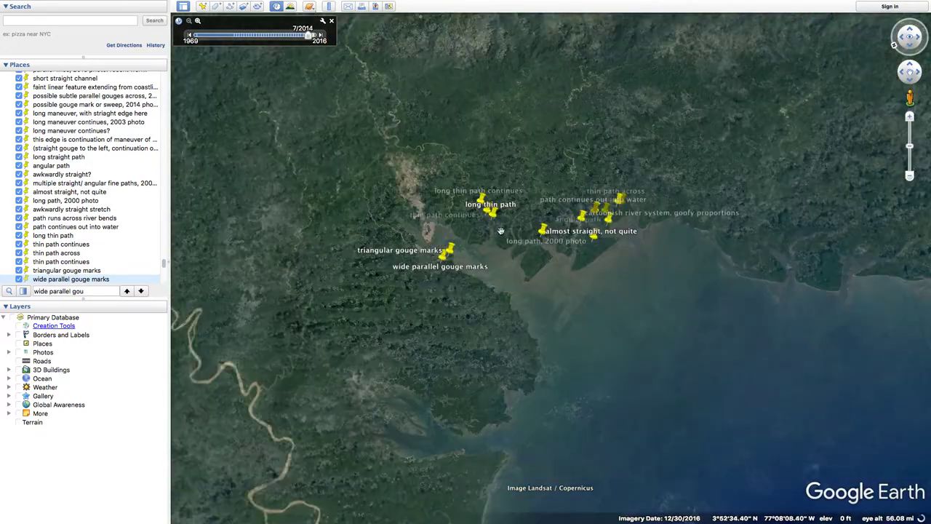
pyautogui.scroll(5, 397, 297)
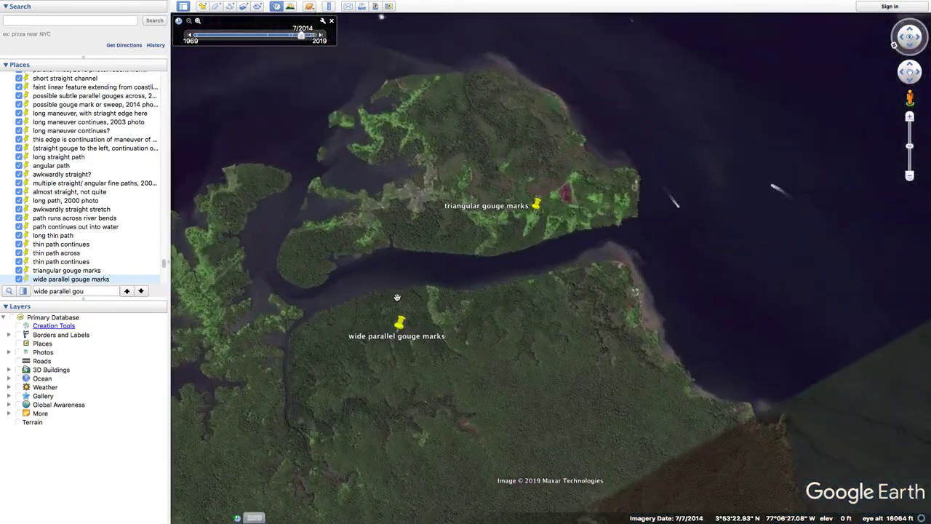
pyautogui.moveTo(451, 351); pyautogui.dragTo(538, 223)
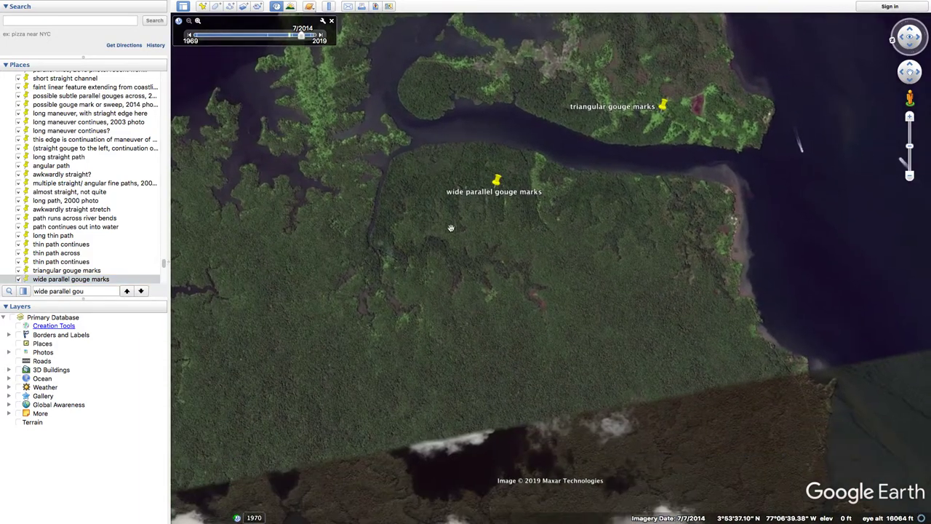
# Hide all placemarks in My Places and examine the bare gouge marks in the forest on both sides of the channel
pyautogui.moveTo(165, 261); pyautogui.dragTo(175, 66)
pyautogui.click(17, 76)
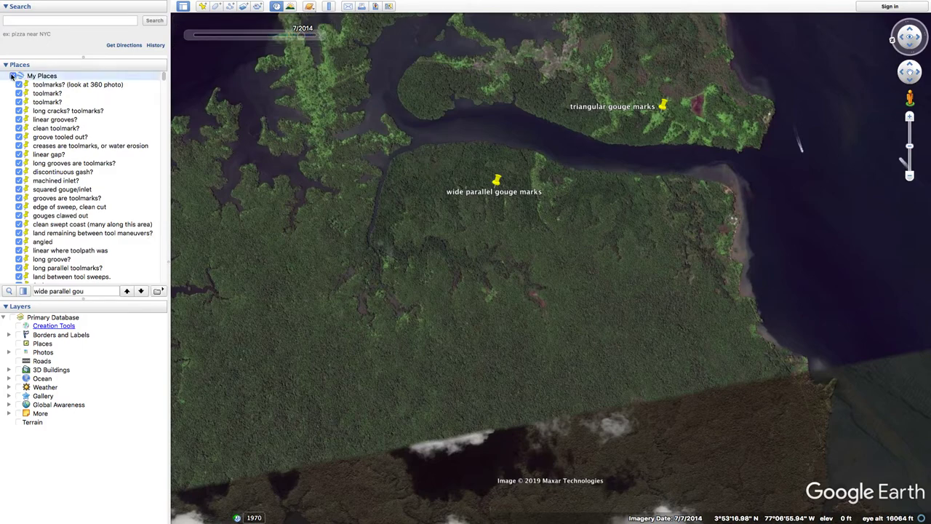
pyautogui.scroll(3, 654, 127)
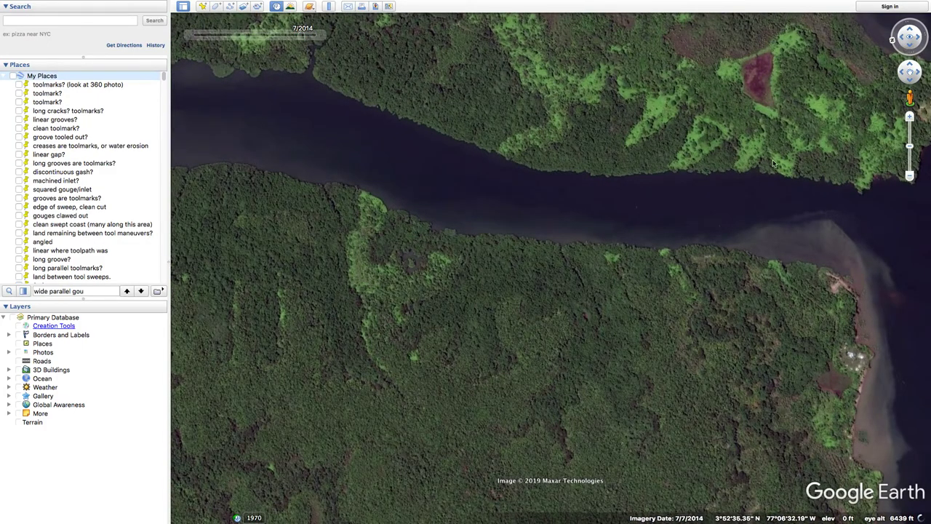
pyautogui.click(407, 219)
pyautogui.scroll(-3, 437, 233)
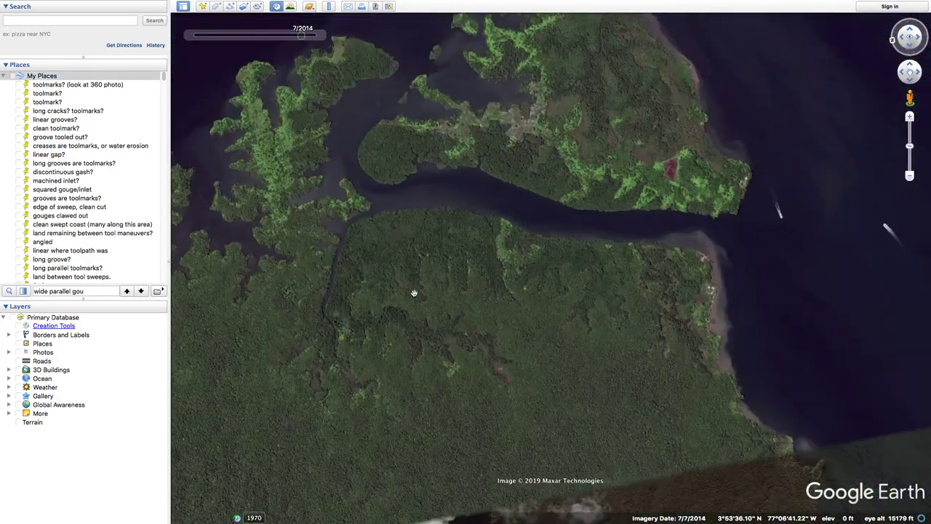
pyautogui.scroll(3, 451, 262)
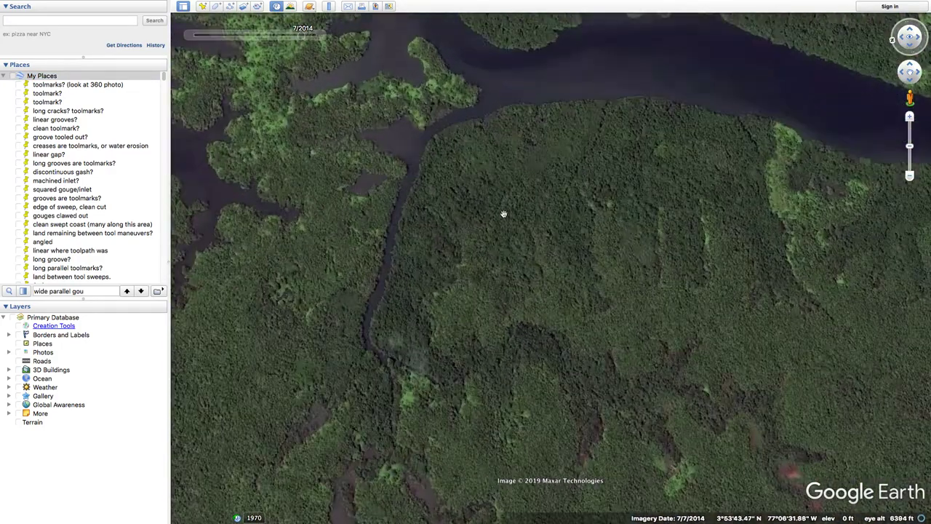
# Compare the forest's parallel gouge marks in historical imagery, including the dates 12/1969, 5/2000, 8/2009 and 10/2018
pyautogui.moveTo(307, 35); pyautogui.dragTo(262, 30)
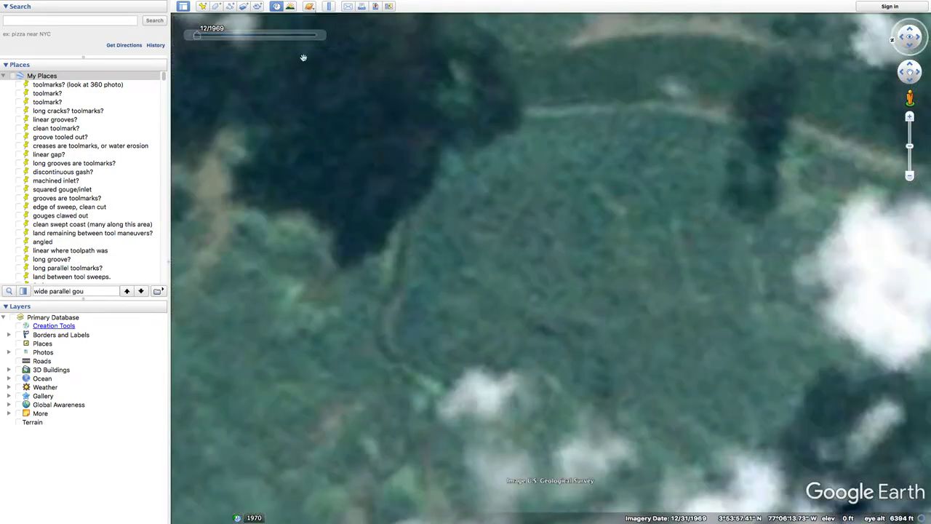
pyautogui.click(274, 36)
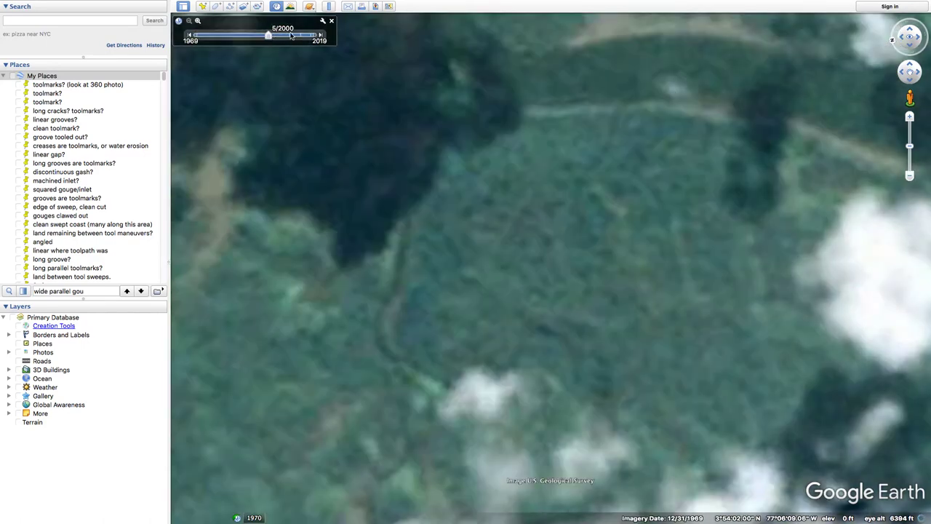
pyautogui.click(291, 36)
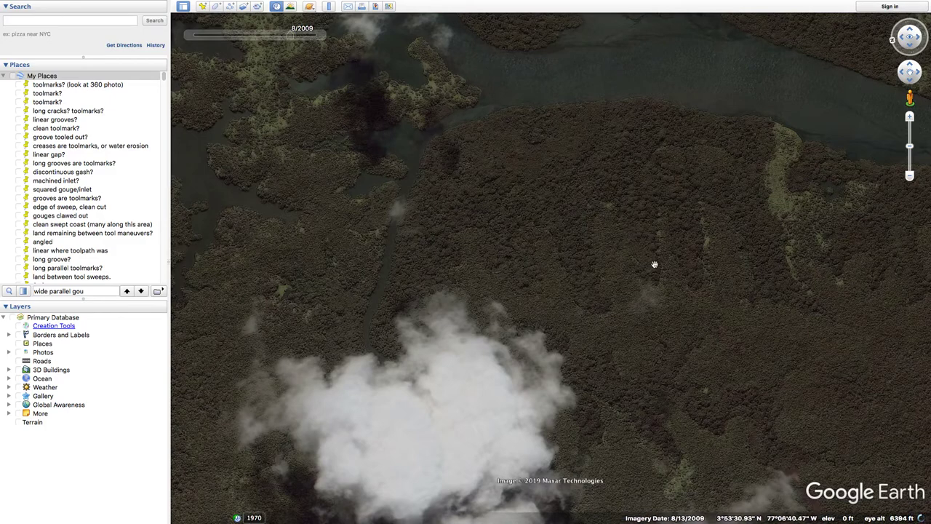
pyautogui.click(303, 36)
pyautogui.click(311, 36)
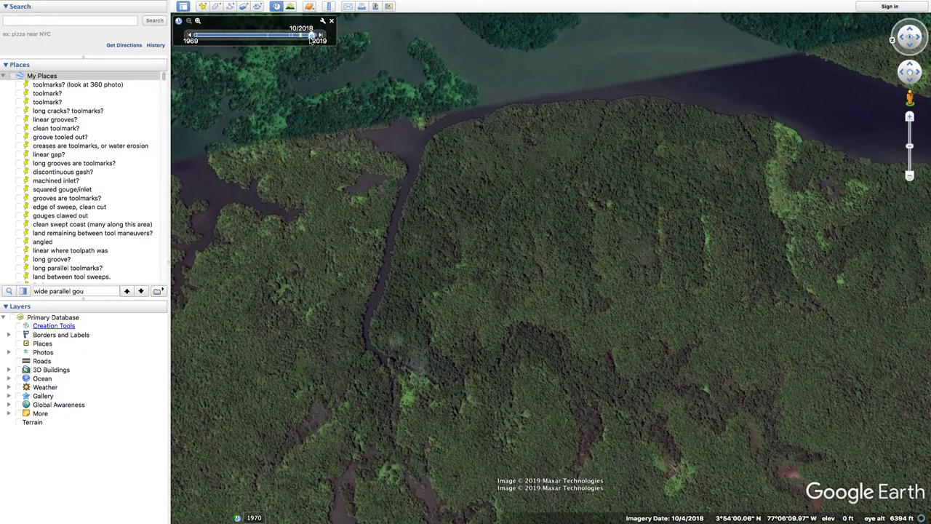
# Close historical imagery over the gouge marks and show all My Places placemarks again
pyautogui.moveTo(650, 320); pyautogui.dragTo(490, 380)
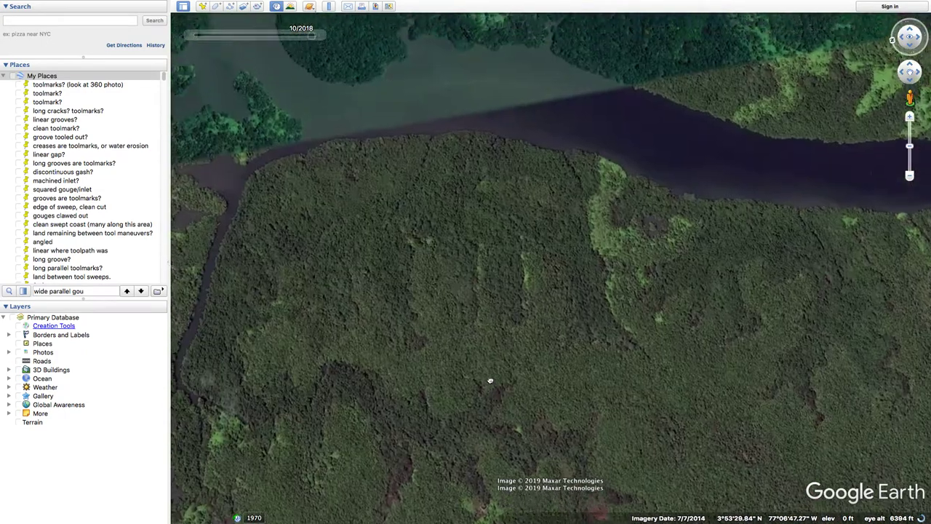
pyautogui.moveTo(311, 33)
pyautogui.click(331, 21)
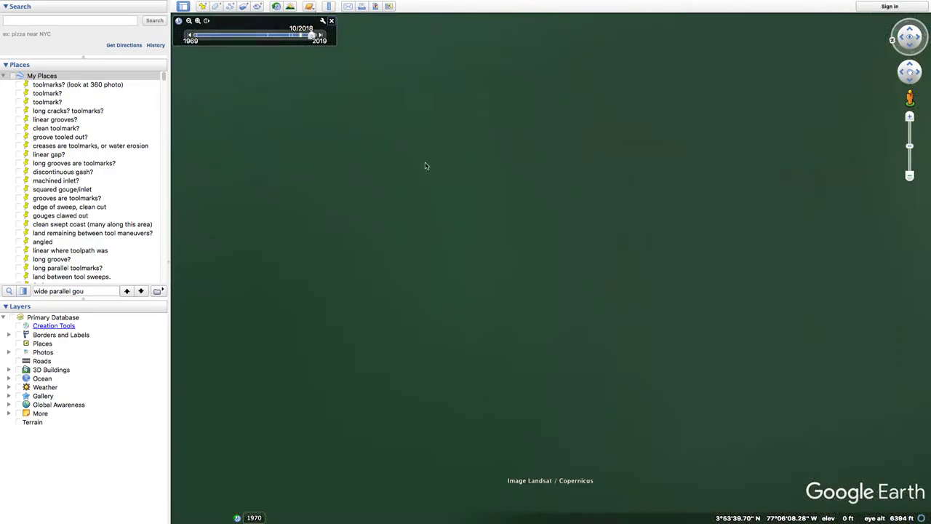
pyautogui.scroll(-8, 482, 243)
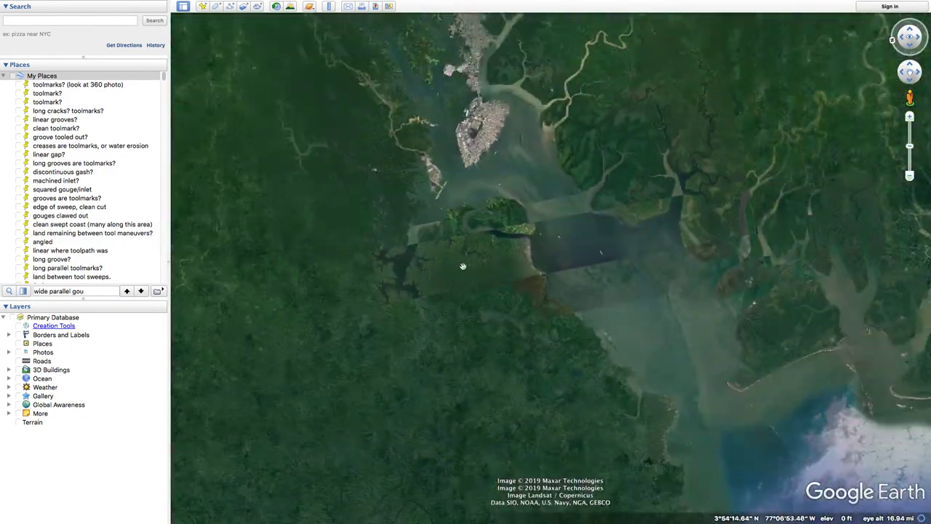
pyautogui.click(13, 76)
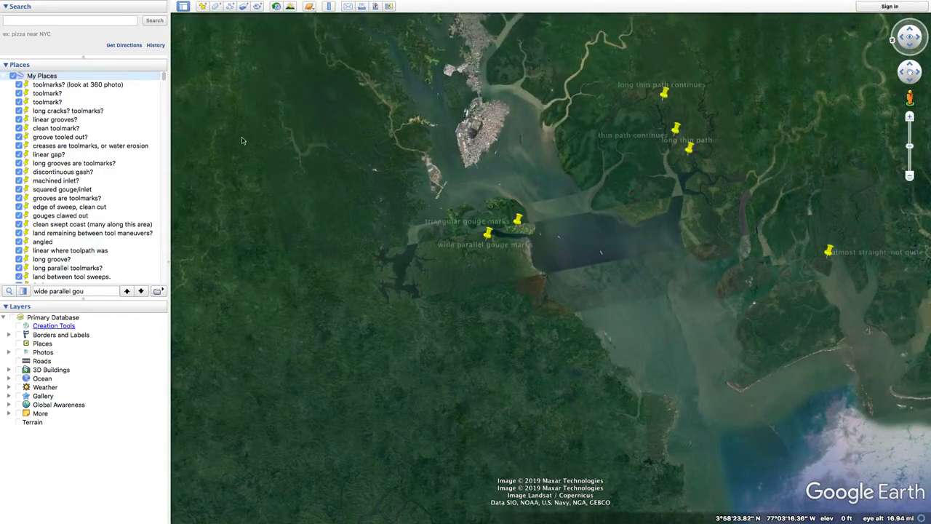
# Examine the river branches around the "long thin path continues" placemark and its position relative to the neighbouring path placemarks
pyautogui.keyDown('shift'); pyautogui.moveTo(678, 125); pyautogui.dragTo(455, 44); pyautogui.keyUp('shift')
pyautogui.scroll(5, 460, 75)
pyautogui.scroll(4, 491, 100)
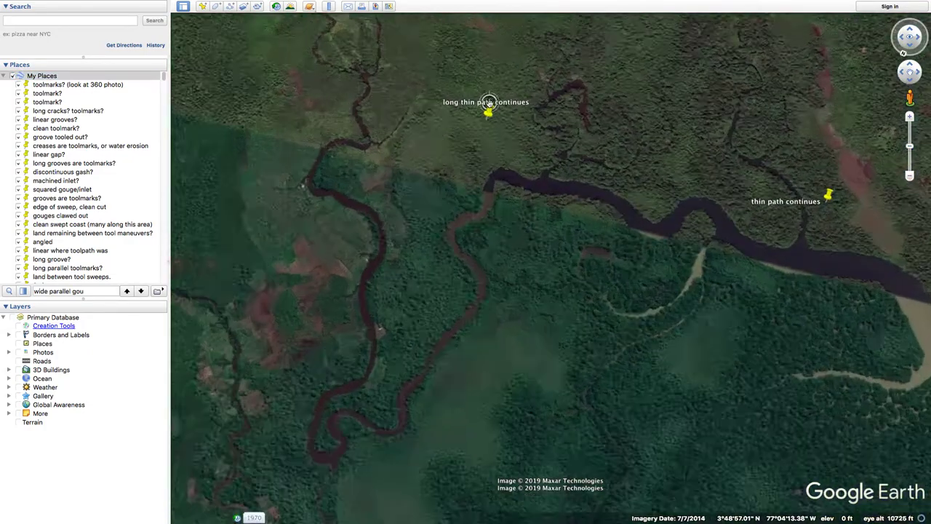
pyautogui.keyDown('shift'); pyautogui.moveTo(569, 104); pyautogui.dragTo(551, 217); pyautogui.keyUp('shift')
pyautogui.scroll(-5, 548, 217)
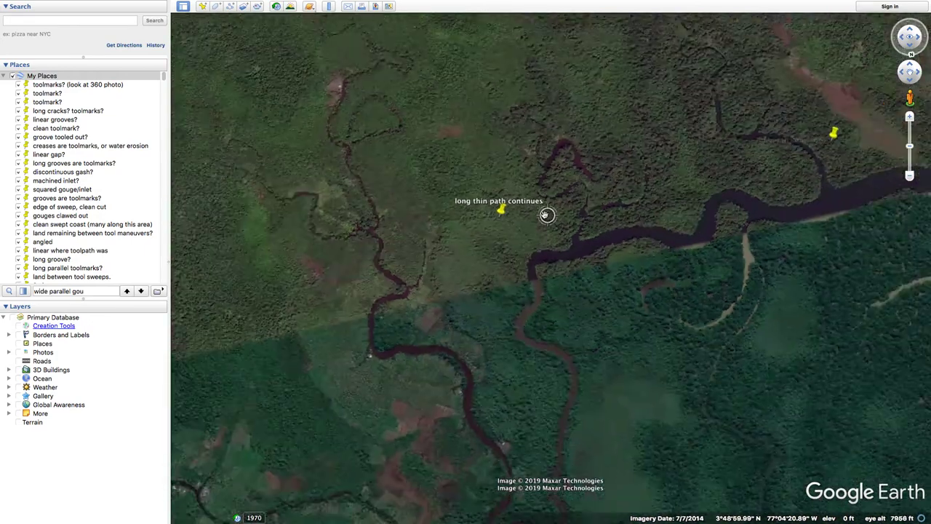
pyautogui.scroll(3, 459, 231)
pyautogui.scroll(-1, 458, 230)
pyautogui.scroll(-5, 458, 230)
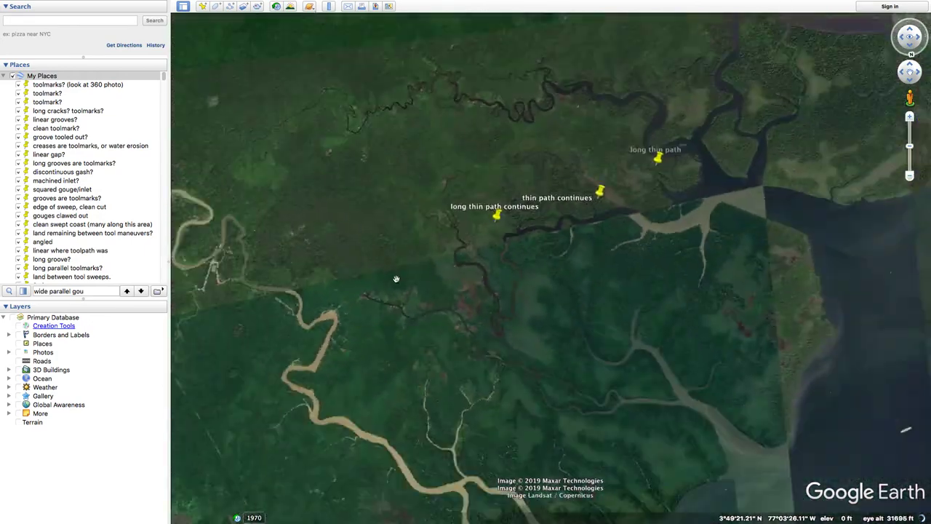
# Examine the light-green wedges of vegetation around the "triangular gouge marks" placemark on the island beside the channel
pyautogui.keyDown('shift'); pyautogui.moveTo(395, 278); pyautogui.dragTo(441, 191); pyautogui.keyUp('shift')
pyautogui.moveTo(405, 262); pyautogui.dragTo(401, 91)
pyautogui.moveTo(549, 316); pyautogui.dragTo(711, 135)
pyautogui.scroll(1, 409, 337)
pyautogui.scroll(5, 410, 337)
pyautogui.scroll(3, 582, 244)
pyautogui.moveTo(613, 246); pyautogui.dragTo(457, 273)
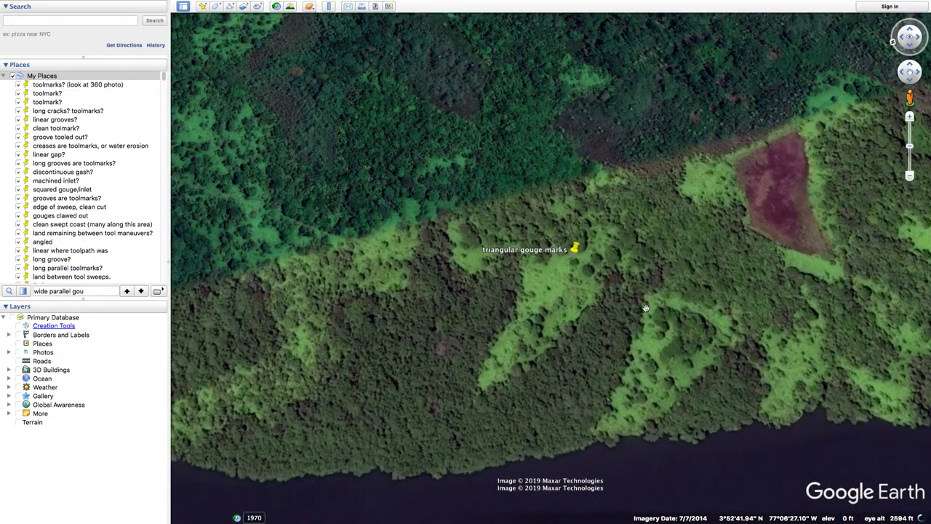
pyautogui.scroll(2, 646, 308)
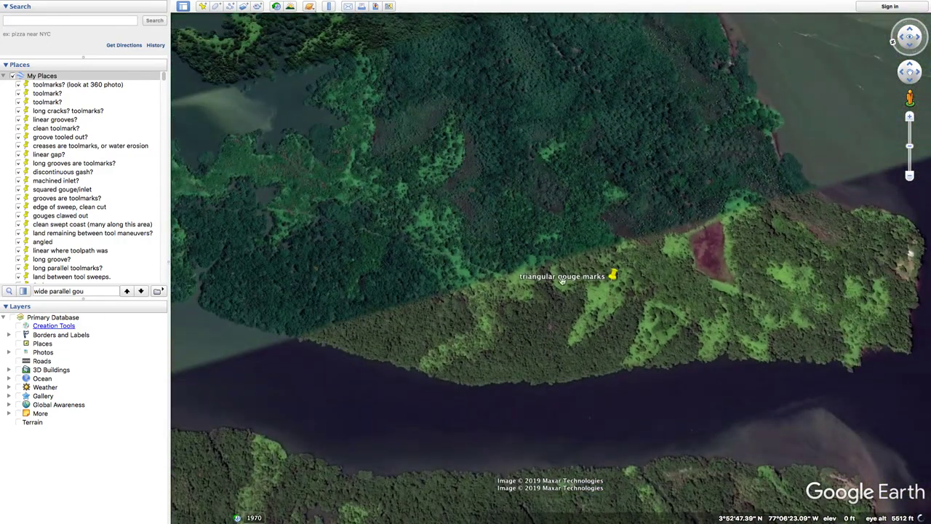
pyautogui.moveTo(523, 277); pyautogui.dragTo(625, 309)
pyautogui.scroll(-3, 658, 314)
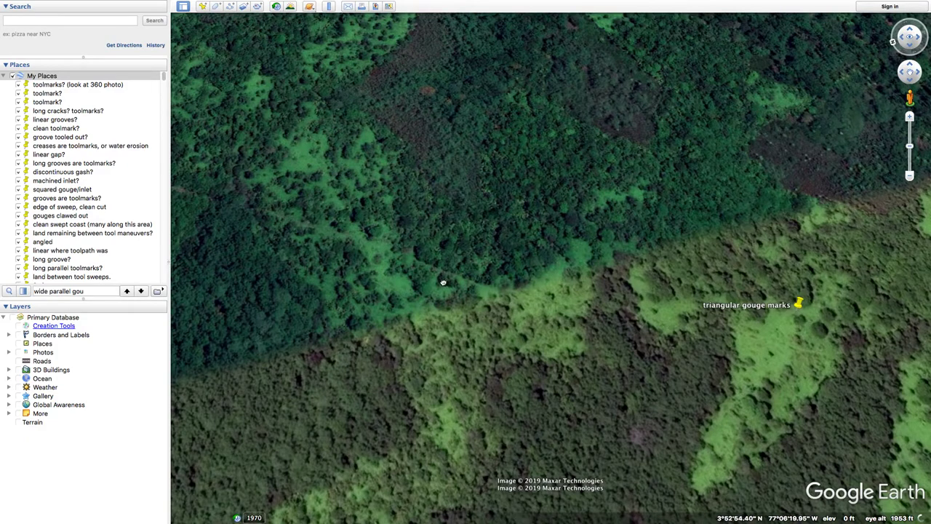
# Follow the narrow trail through the forest beyond the triangular gouge marks and across the water to the next island
pyautogui.moveTo(443, 282); pyautogui.dragTo(604, 278)
pyautogui.moveTo(493, 248); pyautogui.dragTo(779, 317)
pyautogui.moveTo(522, 256); pyautogui.dragTo(782, 285)
pyautogui.scroll(3, 393, 283)
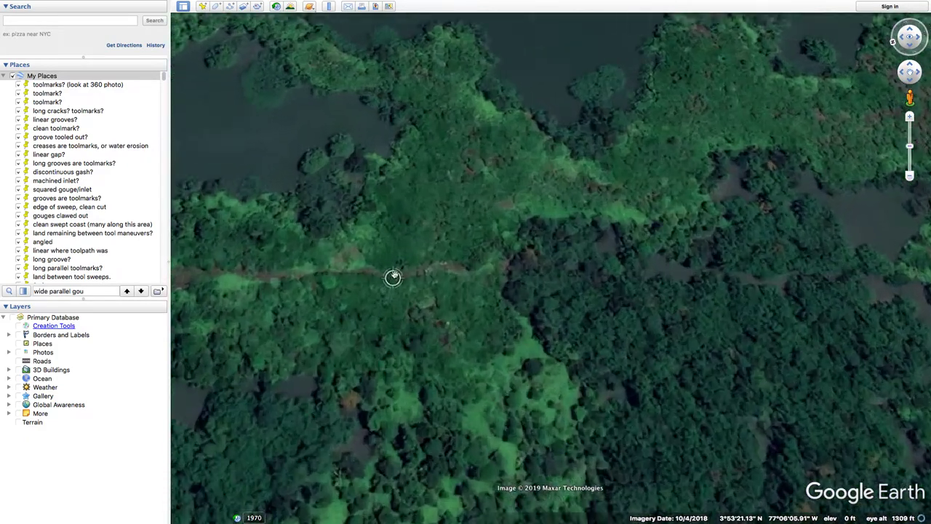
pyautogui.moveTo(383, 266); pyautogui.dragTo(667, 282)
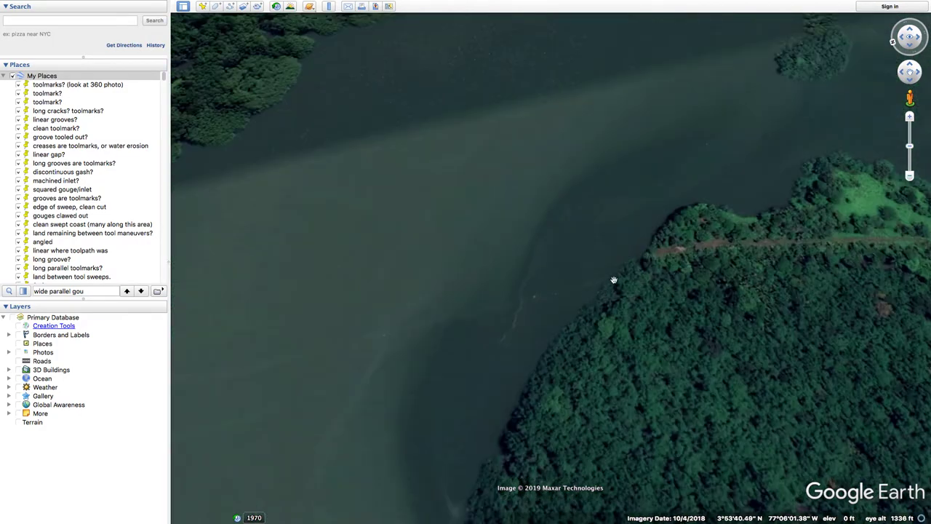
pyautogui.scroll(2, 629, 259)
pyautogui.moveTo(443, 323); pyautogui.dragTo(766, 261)
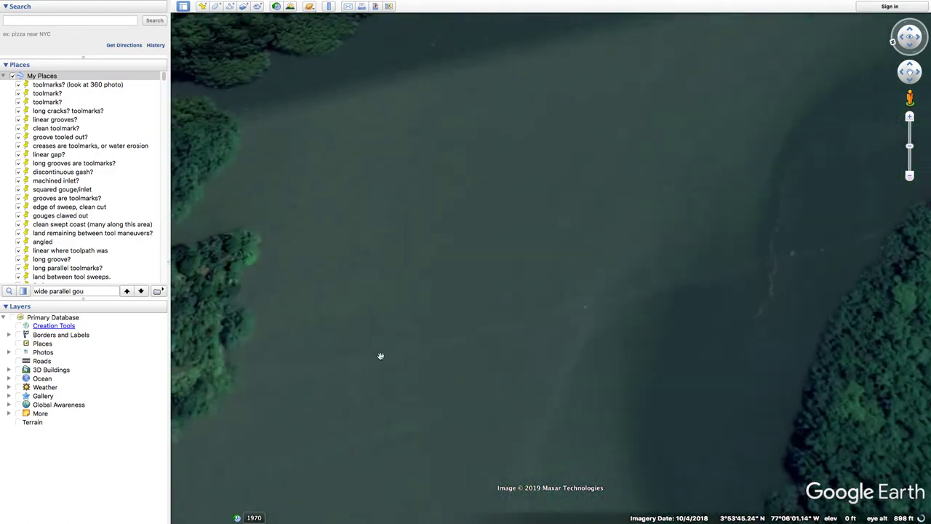
pyautogui.moveTo(381, 356); pyautogui.dragTo(679, 295)
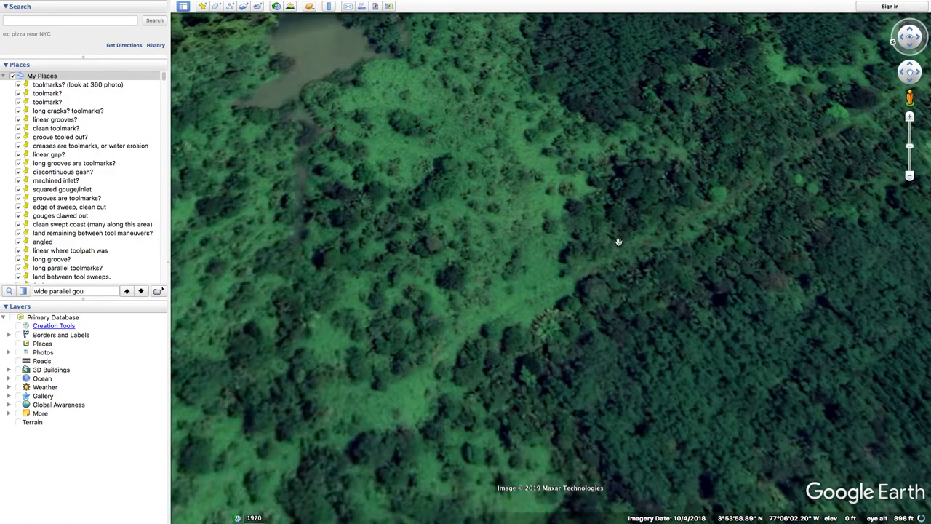
# Examine the finger-shaped peninsulas and inlets along the island's shore, up close and in their wider surroundings
pyautogui.scroll(-2, 546, 295)
pyautogui.scroll(-3, 535, 310)
pyautogui.moveTo(424, 356); pyautogui.dragTo(541, 264)
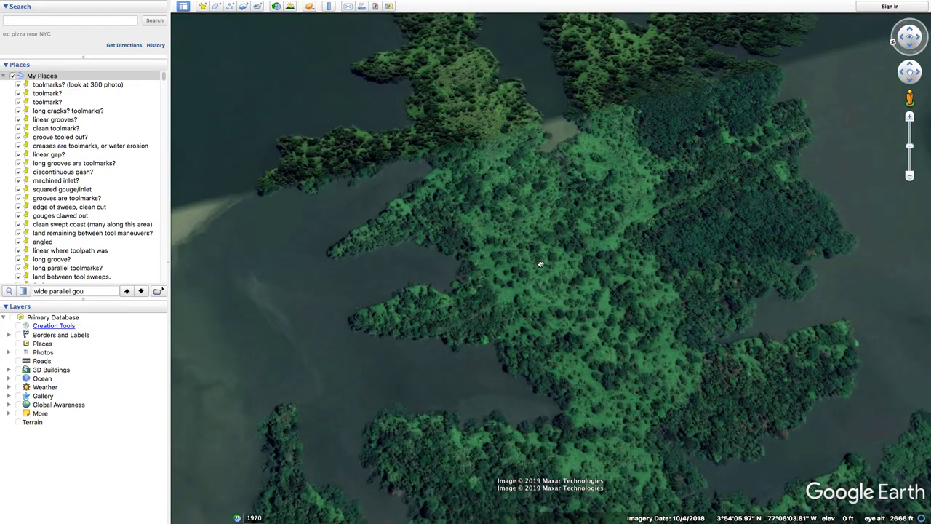
pyautogui.scroll(2, 535, 284)
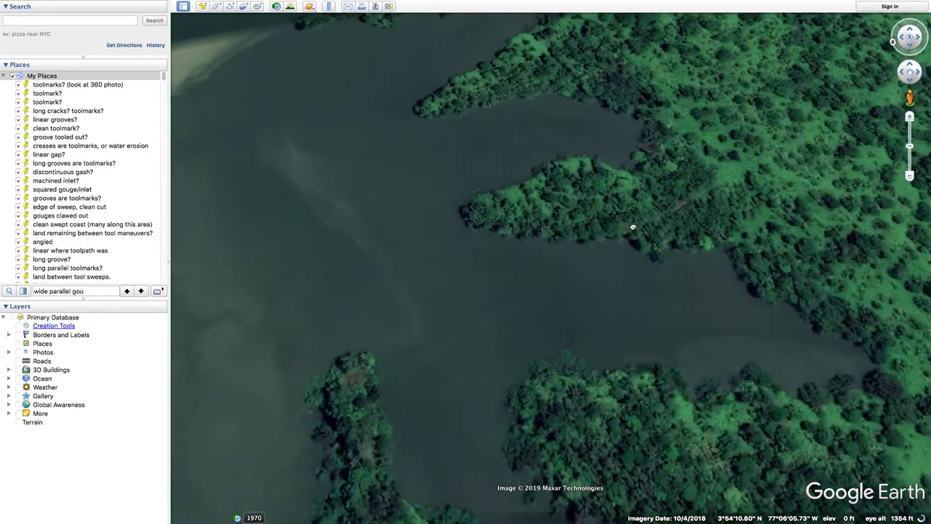
pyautogui.scroll(2, 528, 276)
pyautogui.scroll(-10, 620, 253)
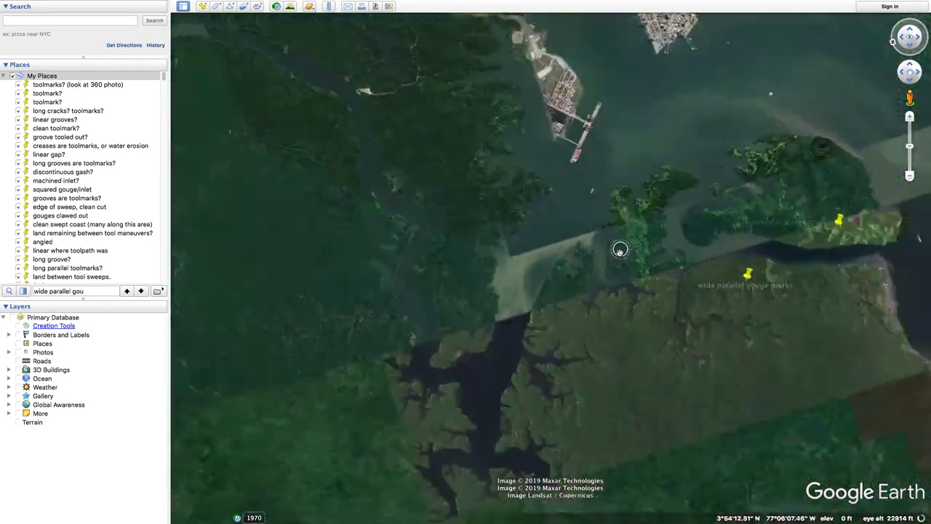
# Trace the thin path through the forest from "long thin path continues" along the river to "thin path continues"
pyautogui.scroll(5, 652, 189)
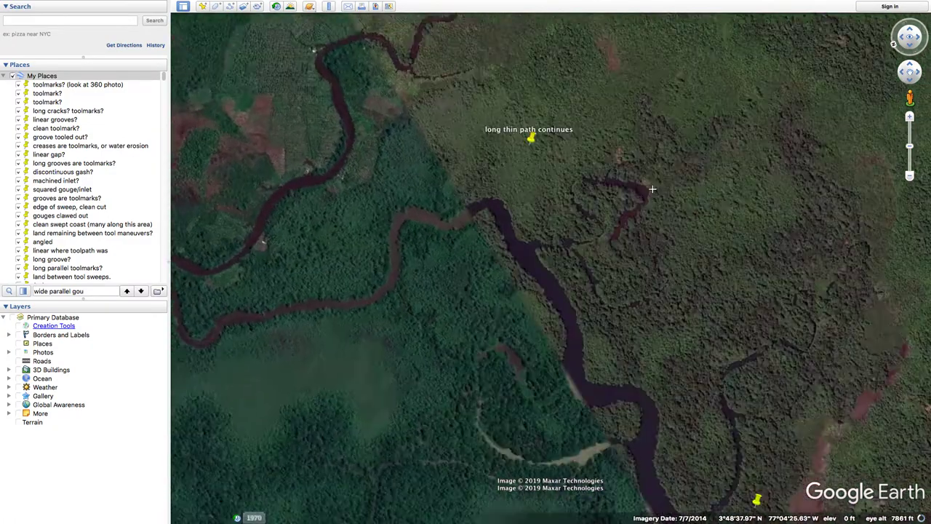
pyautogui.moveTo(652, 189); pyautogui.dragTo(490, 130, button='middle')
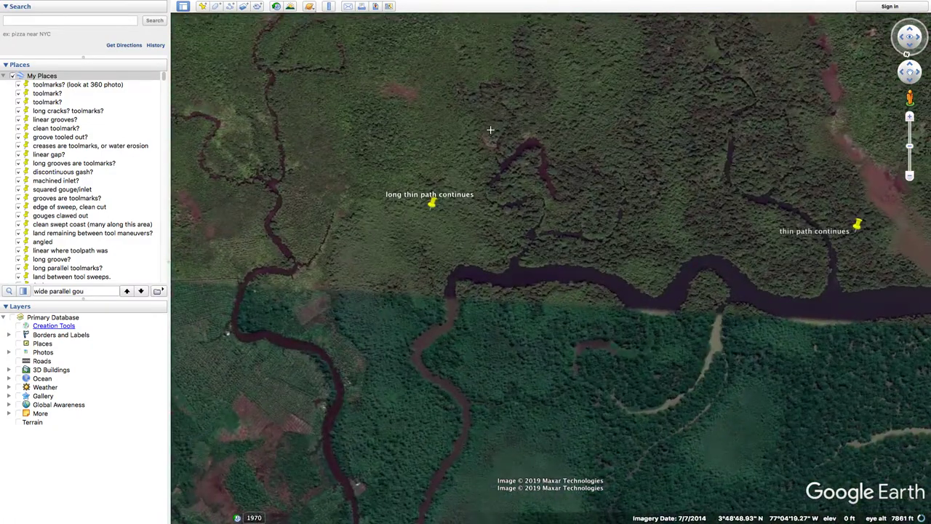
pyautogui.moveTo(418, 220); pyautogui.dragTo(301, 228)
pyautogui.scroll(2, 301, 224)
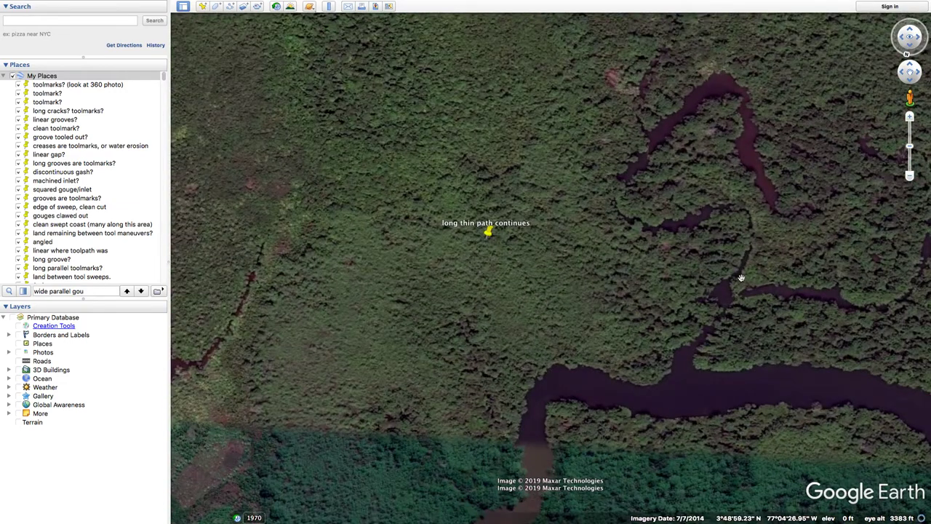
pyautogui.moveTo(741, 277); pyautogui.dragTo(487, 253)
pyautogui.moveTo(628, 264); pyautogui.dragTo(518, 268)
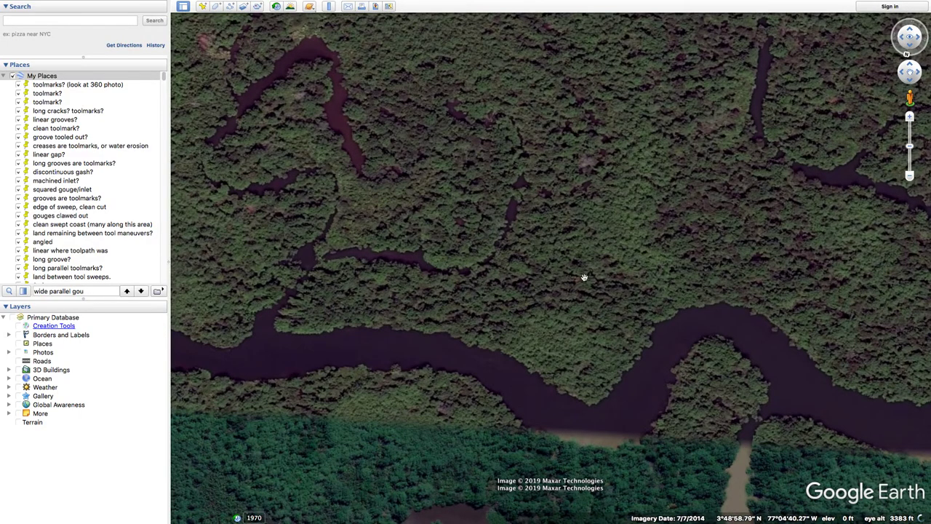
pyautogui.scroll(-2, 584, 277)
pyautogui.moveTo(613, 285); pyautogui.dragTo(461, 284)
pyautogui.scroll(2, 603, 277)
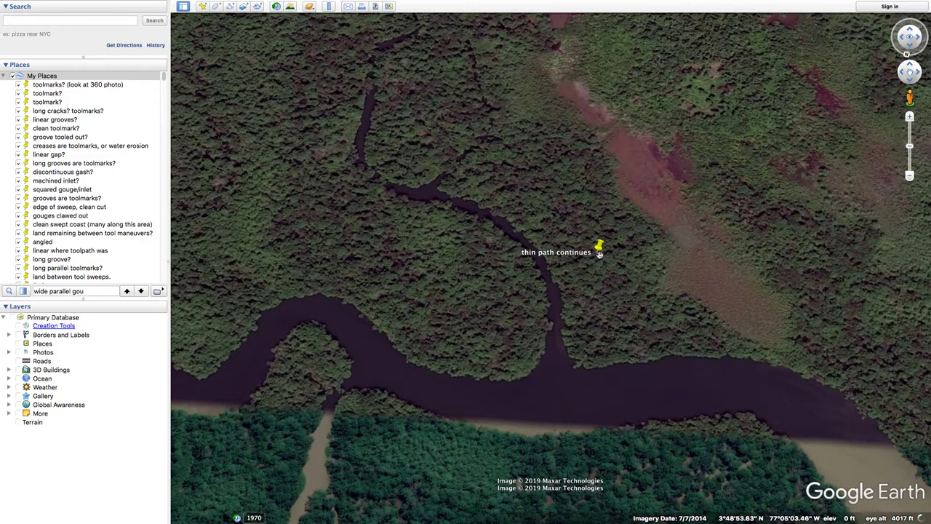
# Trace the path onward from "thin path continues" to the narrow channel at the "long thin path" placemark
pyautogui.scroll(-3, 638, 238)
pyautogui.moveTo(638, 239); pyautogui.dragTo(318, 326)
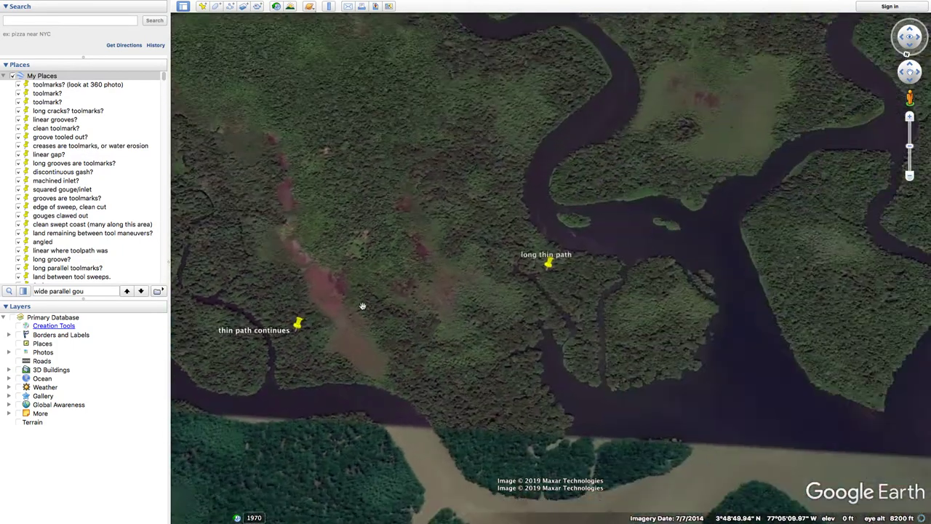
pyautogui.scroll(3, 363, 307)
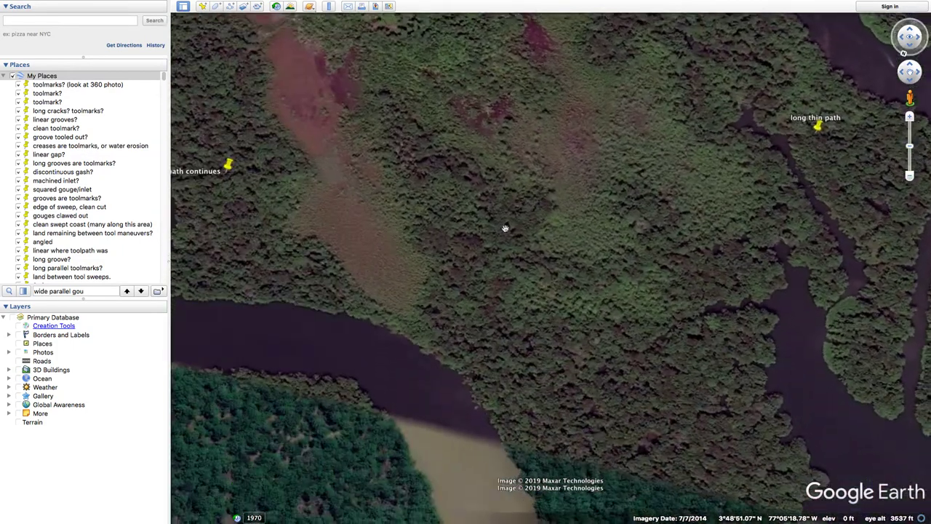
pyautogui.moveTo(505, 228); pyautogui.dragTo(316, 383)
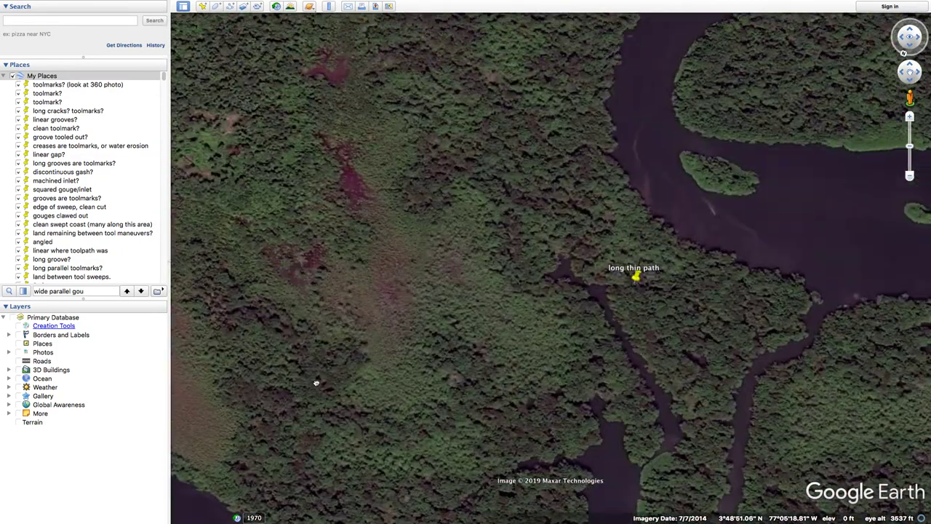
pyautogui.scroll(3, 640, 280)
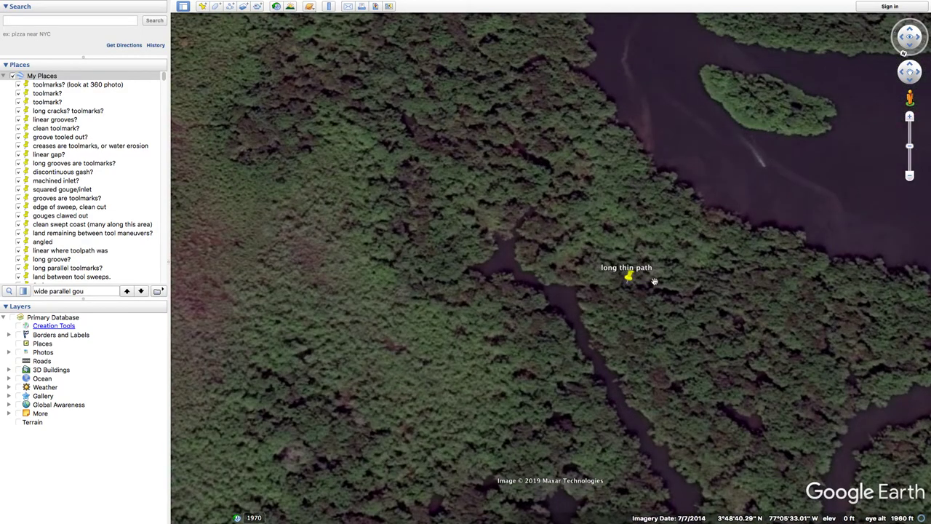
pyautogui.scroll(-5, 638, 280)
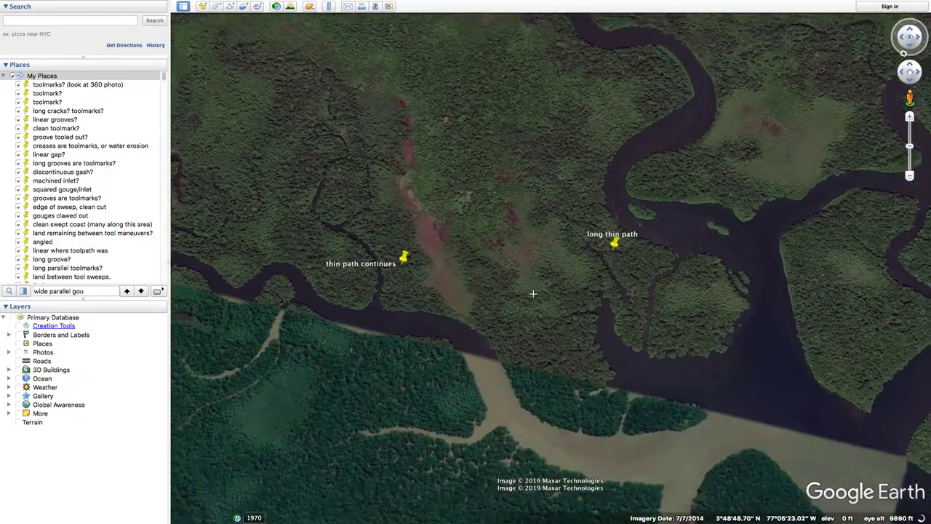
# Retrace the whole thin path from "long thin path" back past "thin path continues" to "long thin path continues"
pyautogui.moveTo(533, 293); pyautogui.dragTo(577, 335)
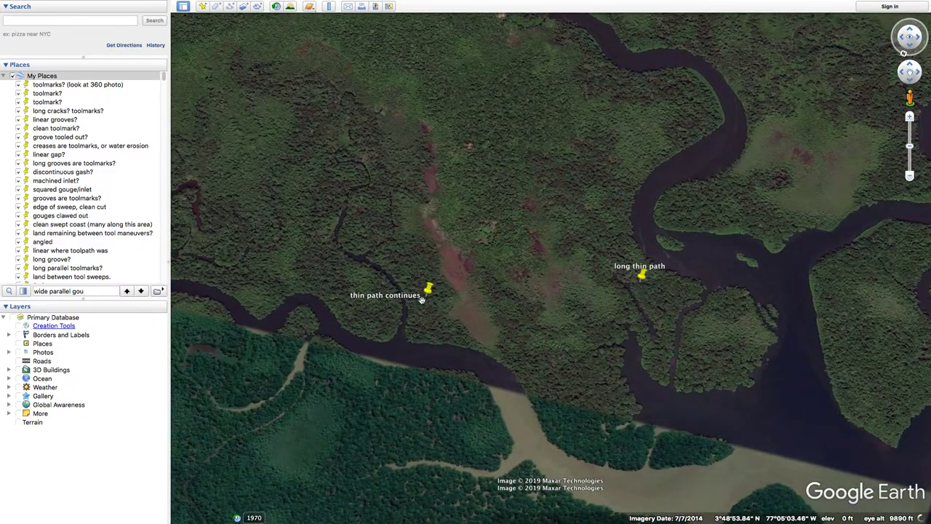
pyautogui.scroll(3, 607, 274)
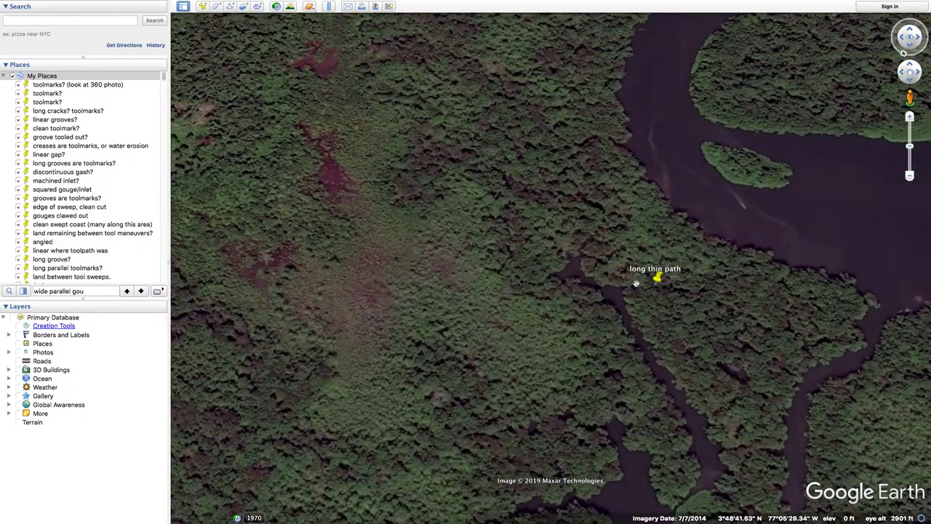
pyautogui.scroll(-3, 632, 289)
pyautogui.moveTo(526, 320); pyautogui.dragTo(764, 299)
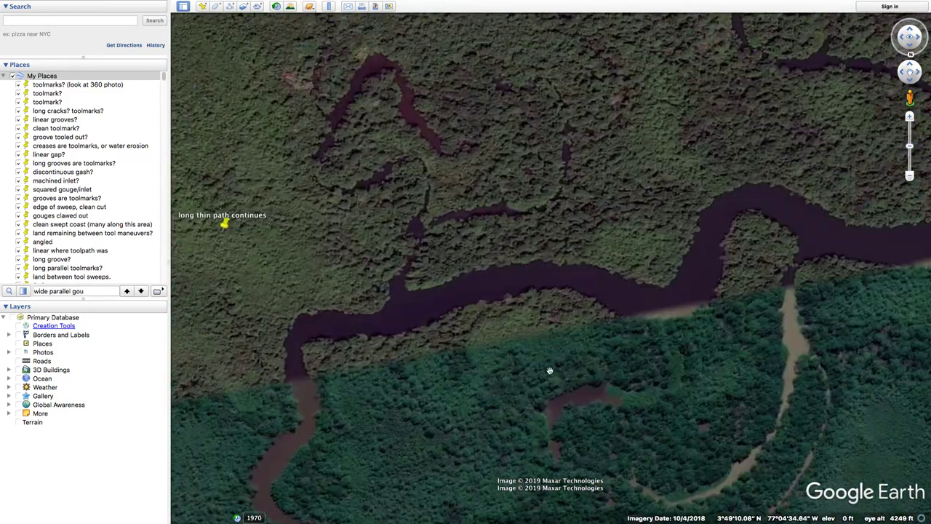
pyautogui.keyDown('ctrl'); pyautogui.scroll(-1, 494, 202); pyautogui.keyUp('ctrl')
pyautogui.moveTo(495, 202); pyautogui.dragTo(419, 267)
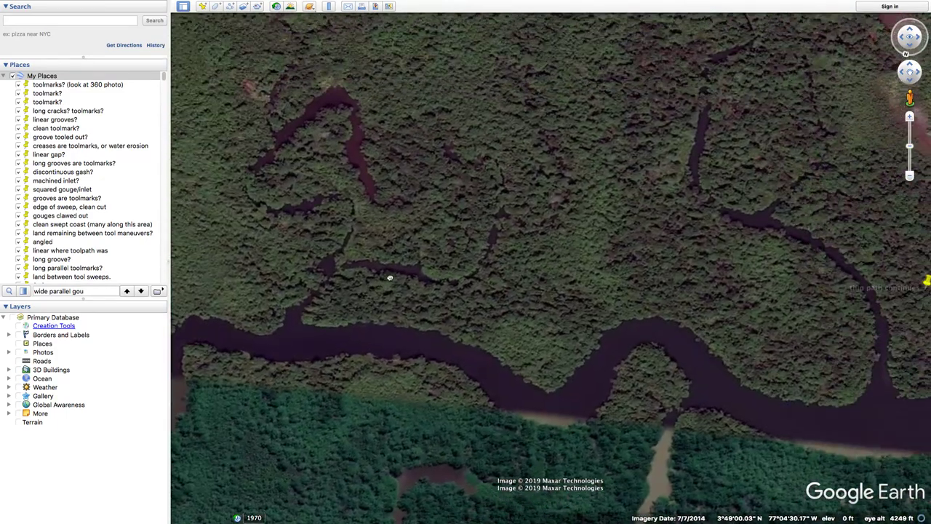
# Examine the channel cutting between the wooded islands at the "almost straight, not quite" placemark
pyautogui.scroll(-2, 420, 268)
pyautogui.scroll(-2, 420, 268)
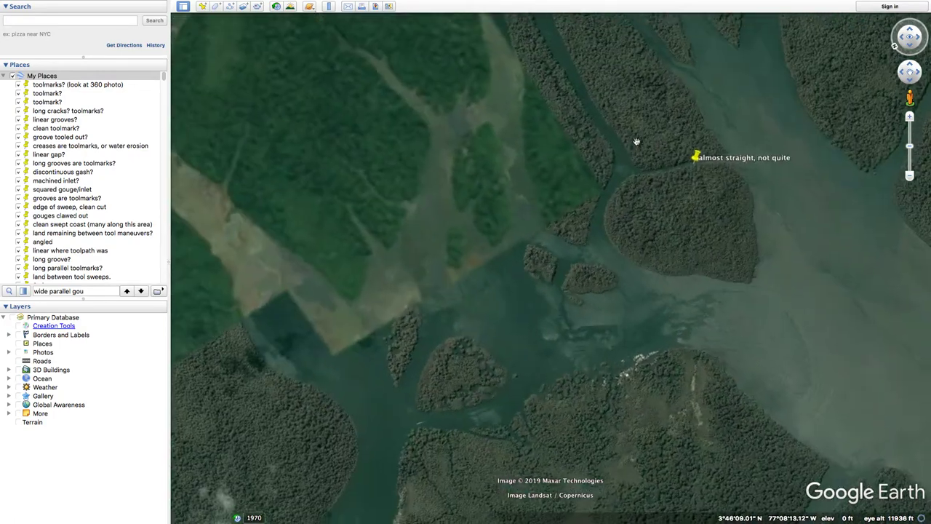
pyautogui.moveTo(636, 141); pyautogui.dragTo(428, 269)
pyautogui.scroll(2, 461, 260)
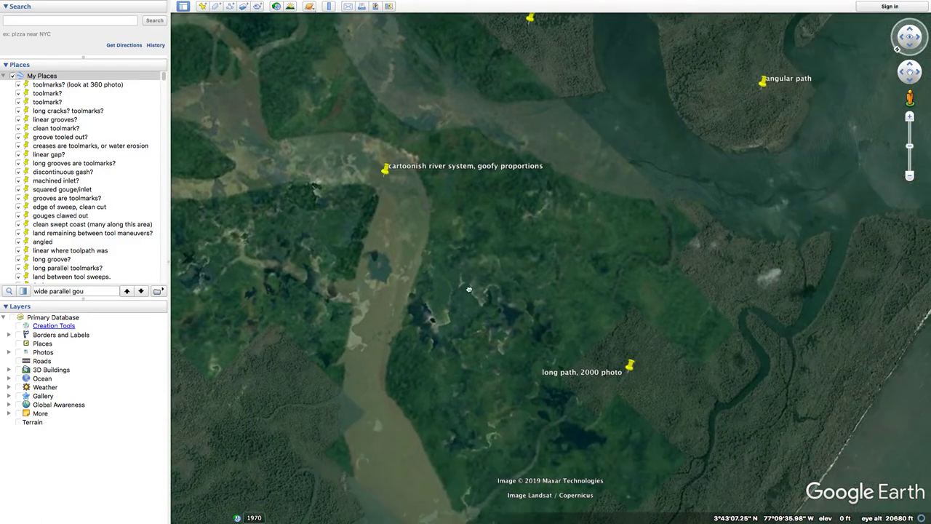
# Examine the forest patch around the "long path, 2000 photo" placemark, up close and in its surroundings
pyautogui.moveTo(570, 211)
pyautogui.mouseDown()
pyautogui.moveTo(545, 376)
pyautogui.moveTo(556, 204)
pyautogui.mouseUp()
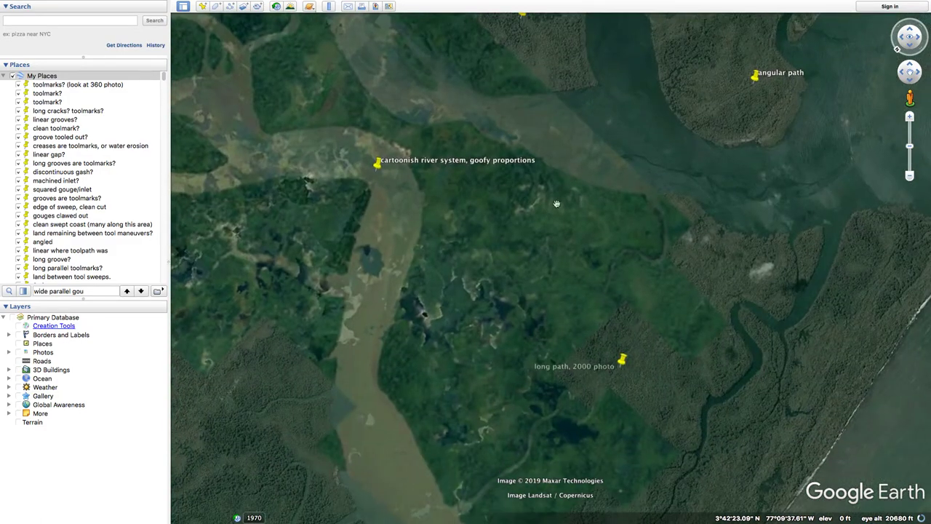
pyautogui.hotkey('shift', 'Left')
pyautogui.scroll(4, 508, 376)
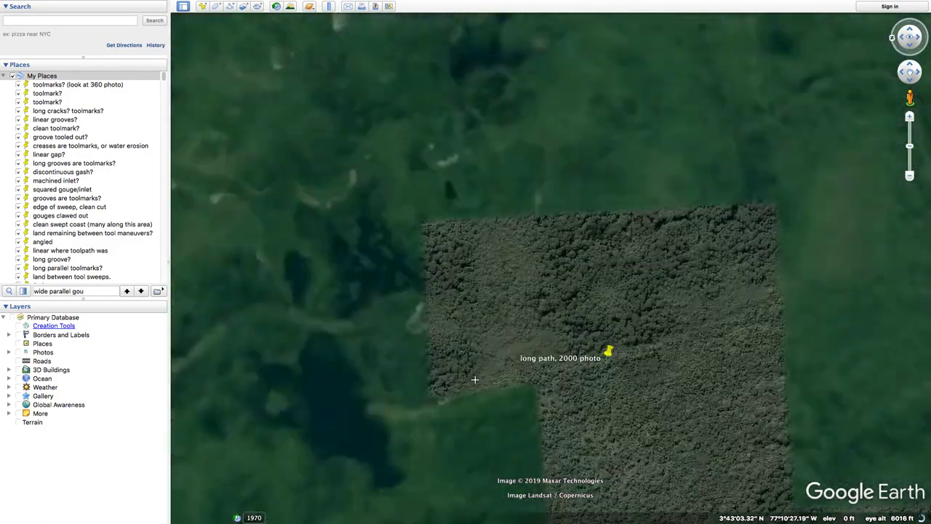
pyautogui.scroll(3, 551, 346)
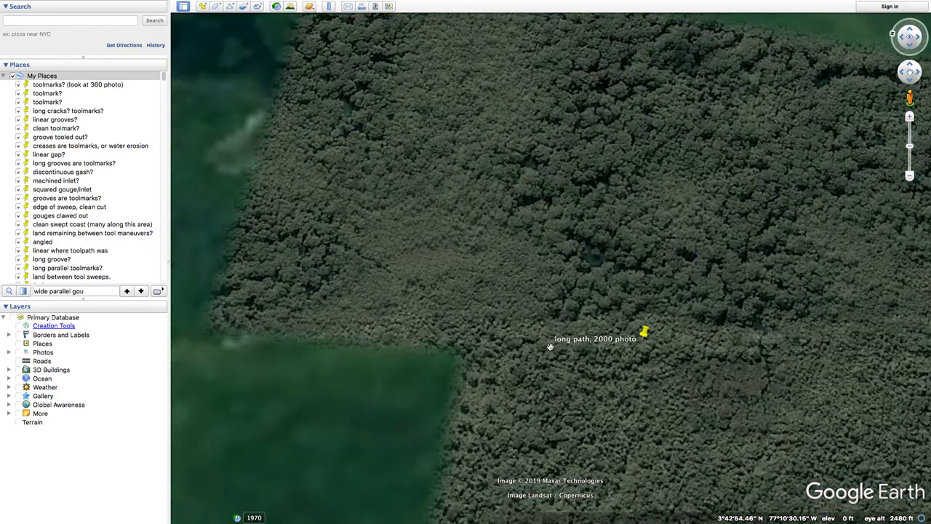
pyautogui.scroll(-5, 550, 346)
pyautogui.scroll(3, 551, 350)
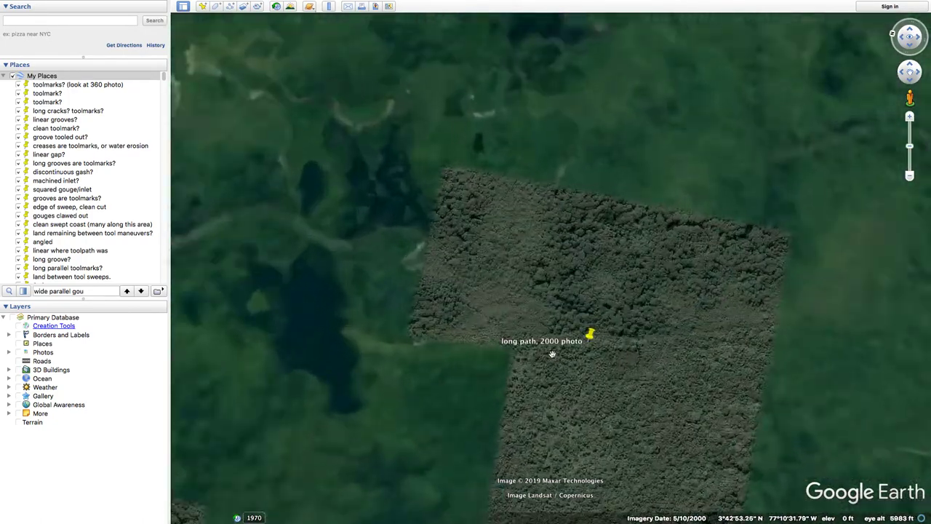
# Display the historical imagery from 5/10/2000 and inspect the faint line at the "long path, 2000 photo" placemark
pyautogui.click(277, 6)
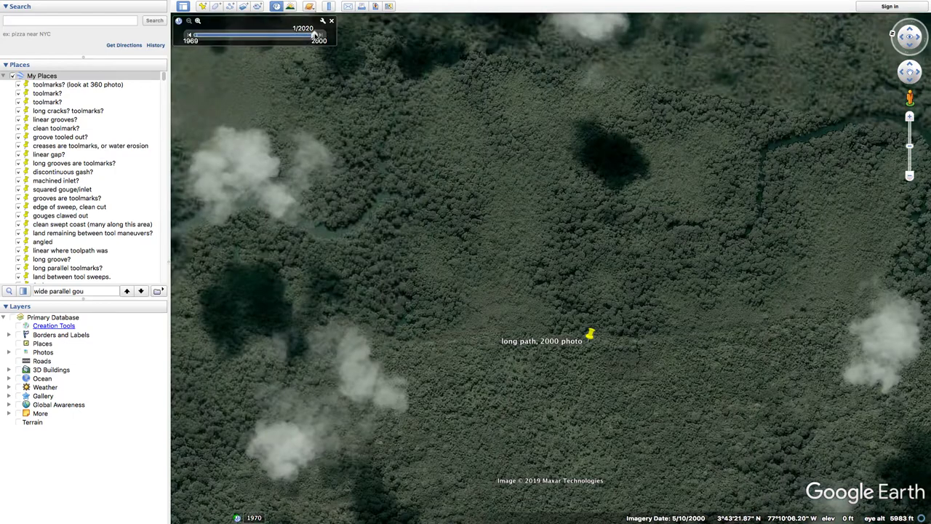
pyautogui.scroll(-2, 384, 208)
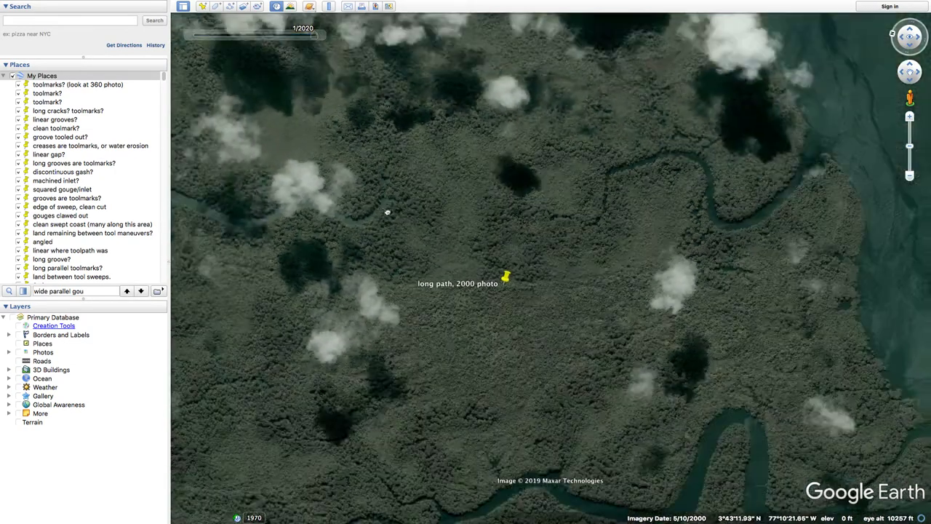
pyautogui.scroll(3, 573, 275)
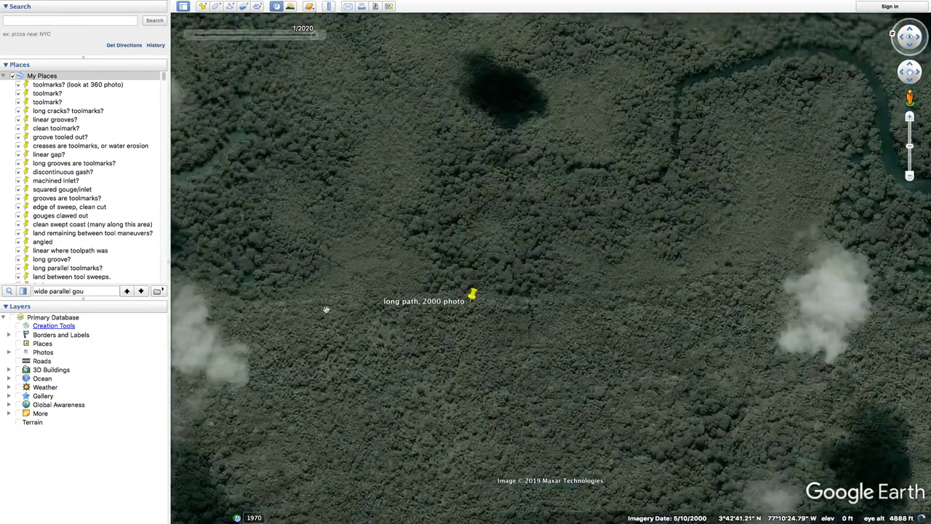
pyautogui.scroll(3, 279, 300)
# Trace the faint path from the "long path, 2000 photo" placemark through the forest toward the winding creek and open water
pyautogui.moveTo(488, 288); pyautogui.dragTo(288, 323)
pyautogui.scroll(-3, 605, 315)
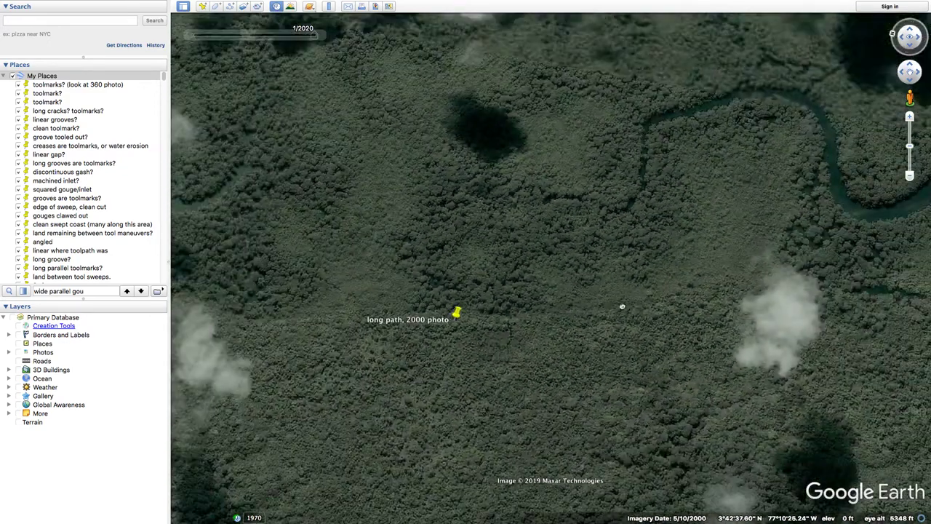
pyautogui.moveTo(658, 310); pyautogui.dragTo(462, 323)
pyautogui.moveTo(726, 307); pyautogui.dragTo(484, 349)
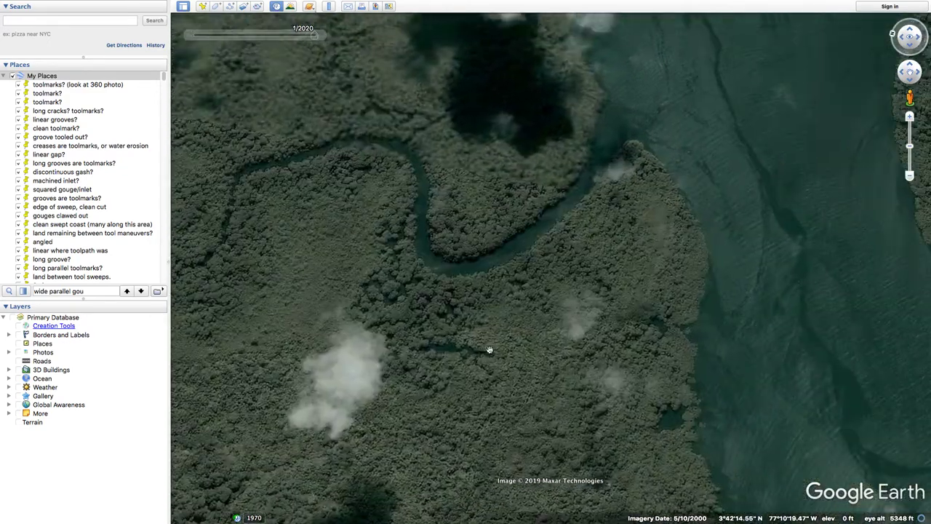
# Retrace the path back past the "long path, 2000 photo" placemark and onward to the wide river on the opposite side
pyautogui.scroll(3, 541, 343)
pyautogui.moveTo(431, 365)
pyautogui.mouseDown()
pyautogui.moveTo(727, 326)
pyautogui.moveTo(662, 330)
pyautogui.mouseUp()
pyautogui.moveTo(389, 320); pyautogui.dragTo(688, 310)
pyautogui.moveTo(370, 330); pyautogui.dragTo(744, 312)
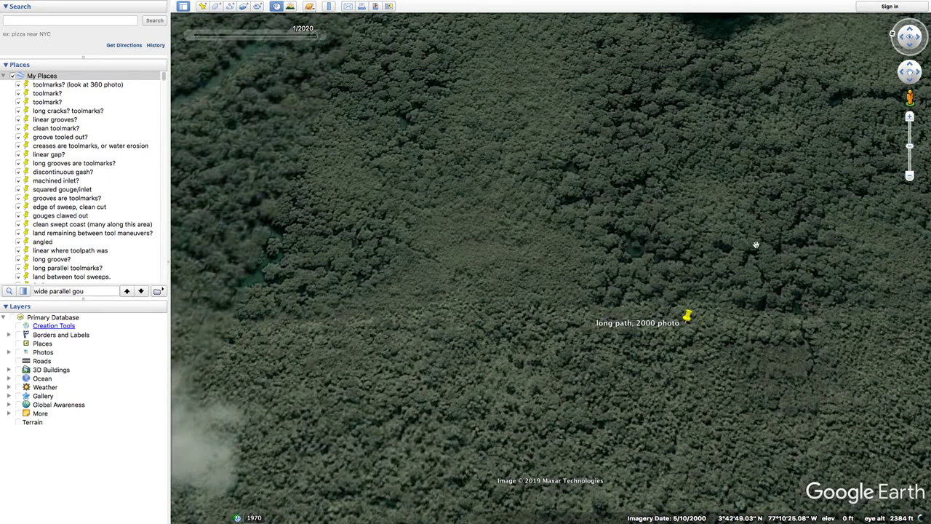
pyautogui.scroll(-5, 644, 308)
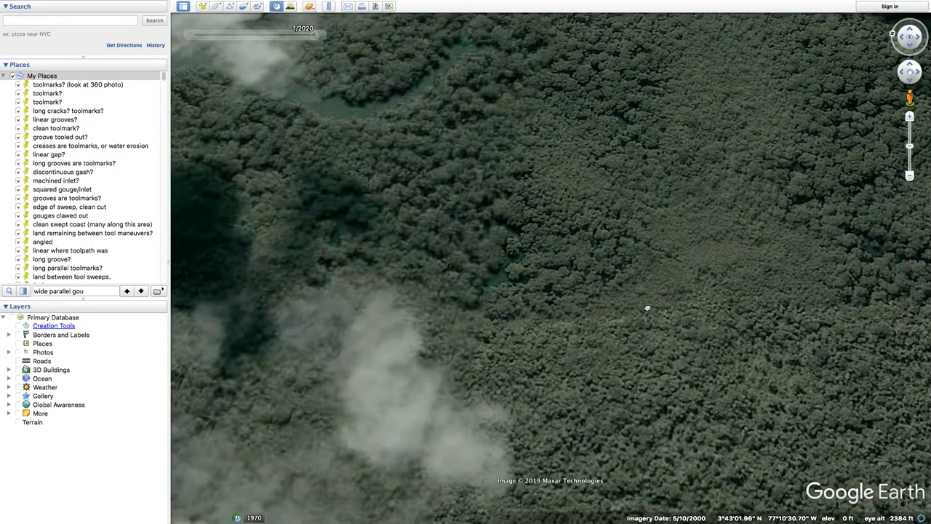
pyautogui.scroll(-5, 619, 317)
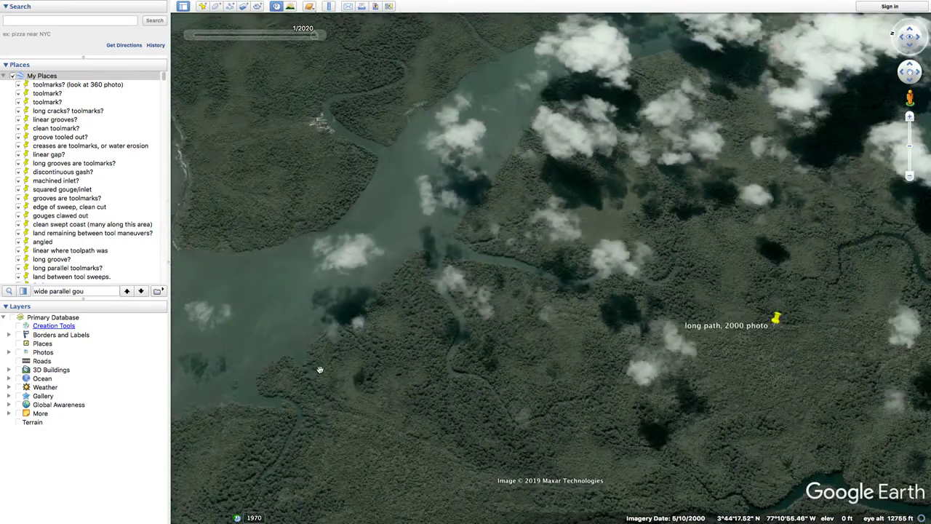
pyautogui.moveTo(375, 355); pyautogui.dragTo(250, 370)
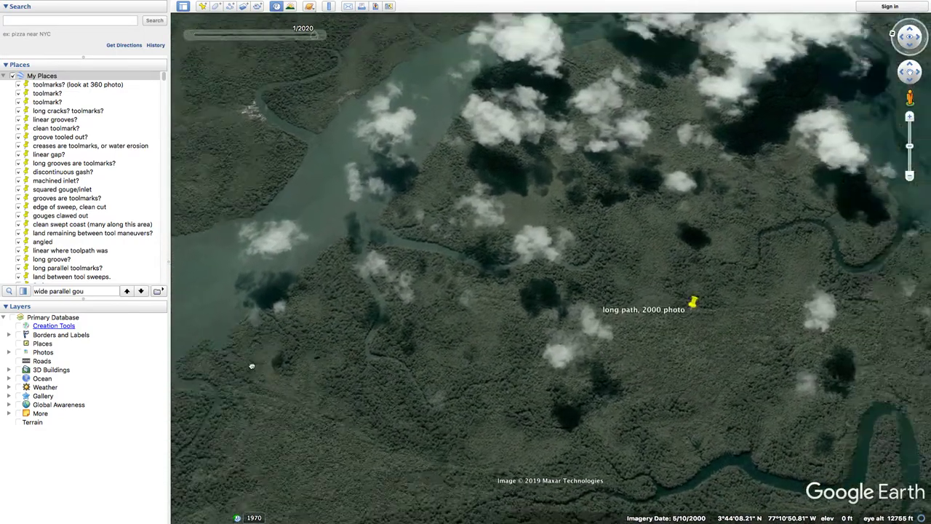
# Close the historical imagery and zoom in on the forested island with the "multiple straight/ angular fine paths, 2000 photo" placemark
pyautogui.click(330, 20)
pyautogui.moveTo(495, 220); pyautogui.dragTo(222, 387)
pyautogui.scroll(-3, 437, 296)
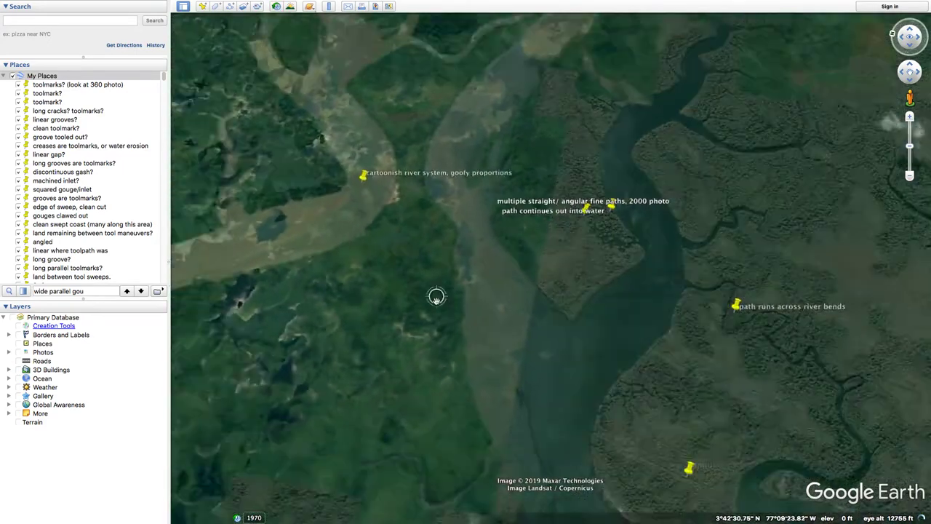
pyautogui.scroll(6, 519, 246)
pyautogui.moveTo(510, 466); pyautogui.dragTo(505, 341)
pyautogui.scroll(4, 474, 161)
pyautogui.scroll(-1, 378, 246)
pyautogui.scroll(-5, 377, 246)
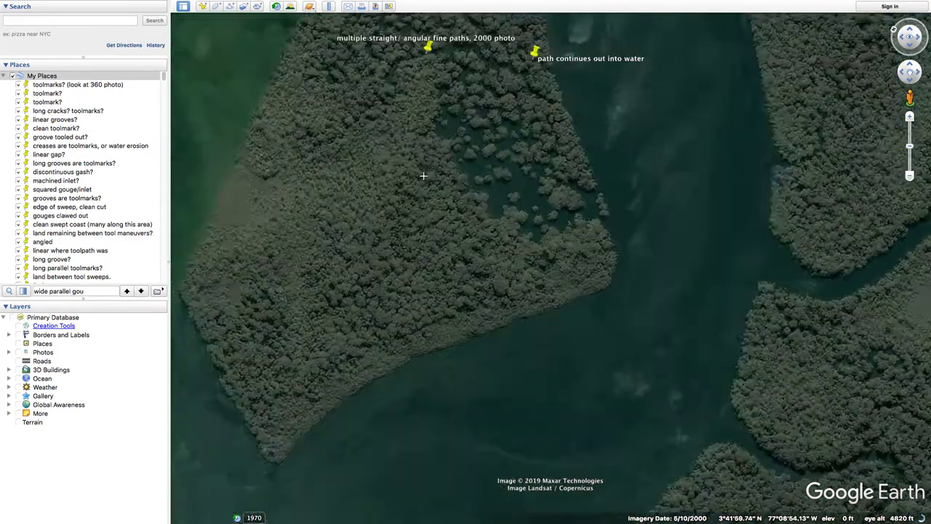
pyautogui.scroll(3, 408, 214)
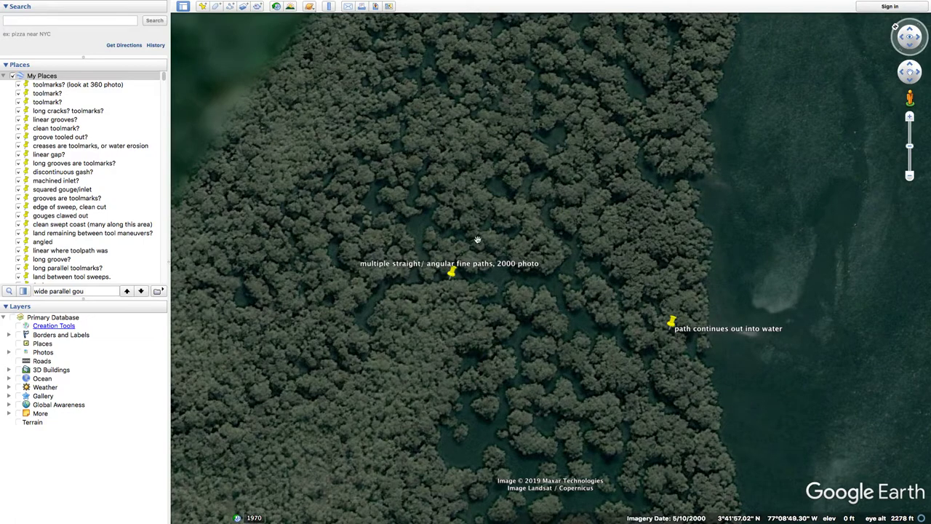
# Fly to the "multiple straight/ angular fine paths, 2000 photo" placemark and examine the narrow channels around it
pyautogui.doubleClick(451, 272)
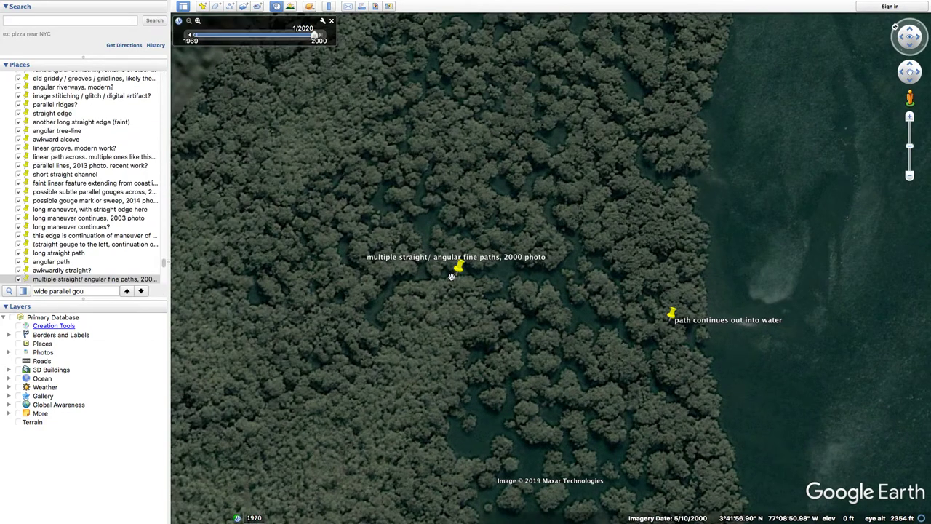
pyautogui.scroll(-3, 480, 281)
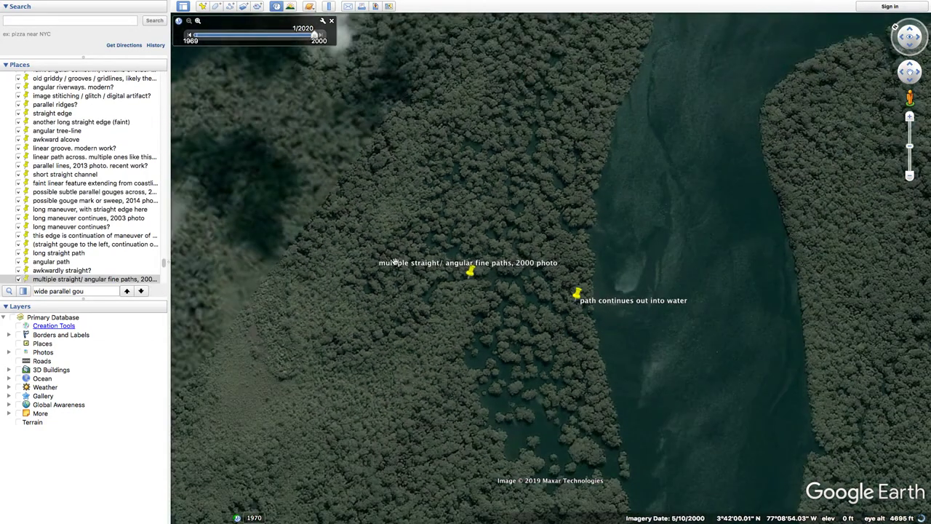
pyautogui.scroll(3, 411, 300)
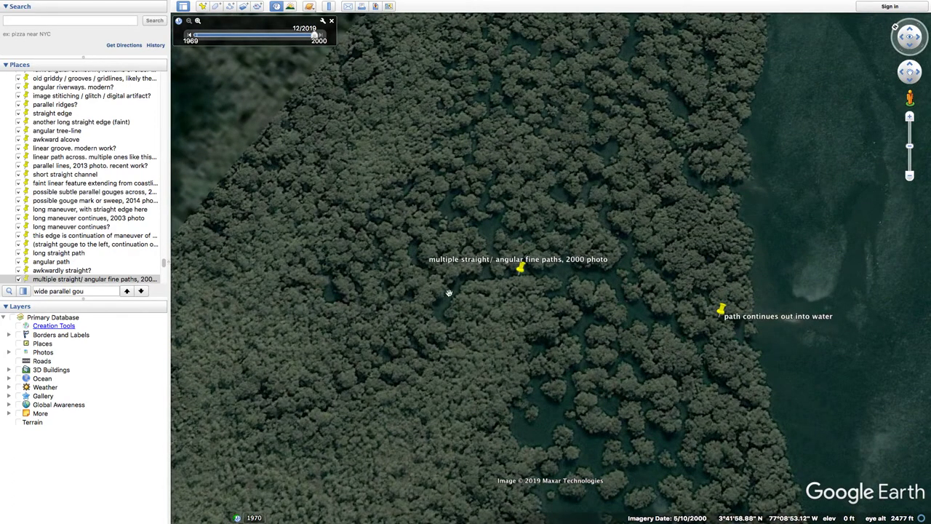
pyautogui.scroll(-4, 444, 292)
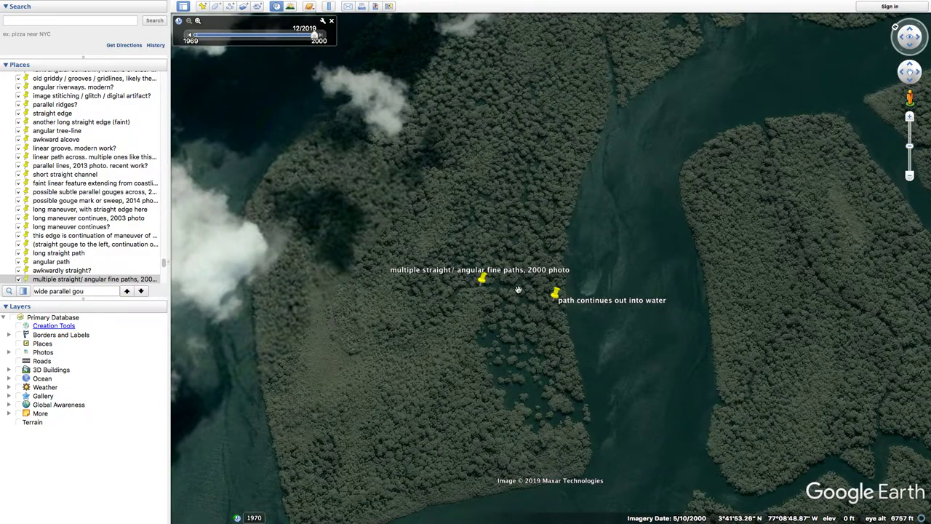
pyautogui.scroll(3, 518, 289)
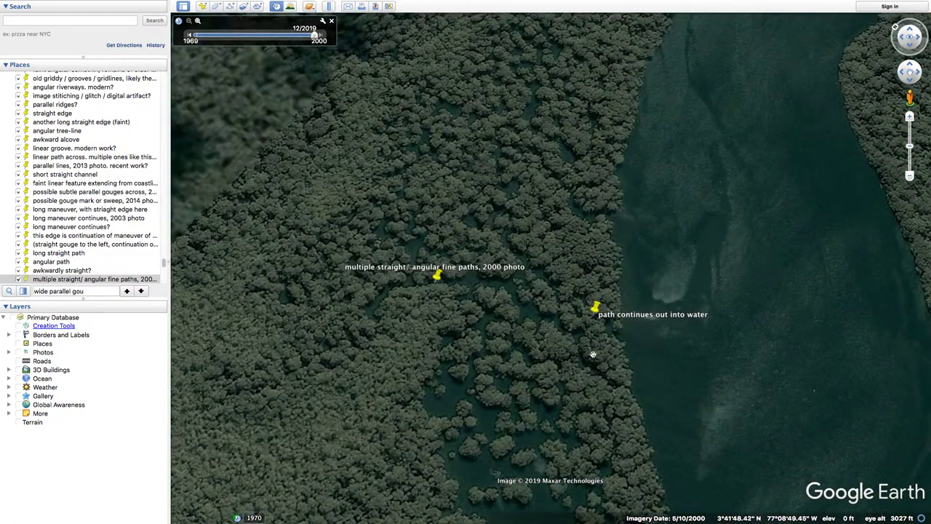
# Rotate and zoom the map around the "path continues out into water" placemark to examine the shoreline and adjoining water
pyautogui.moveTo(624, 329); pyautogui.dragTo(369, 169)
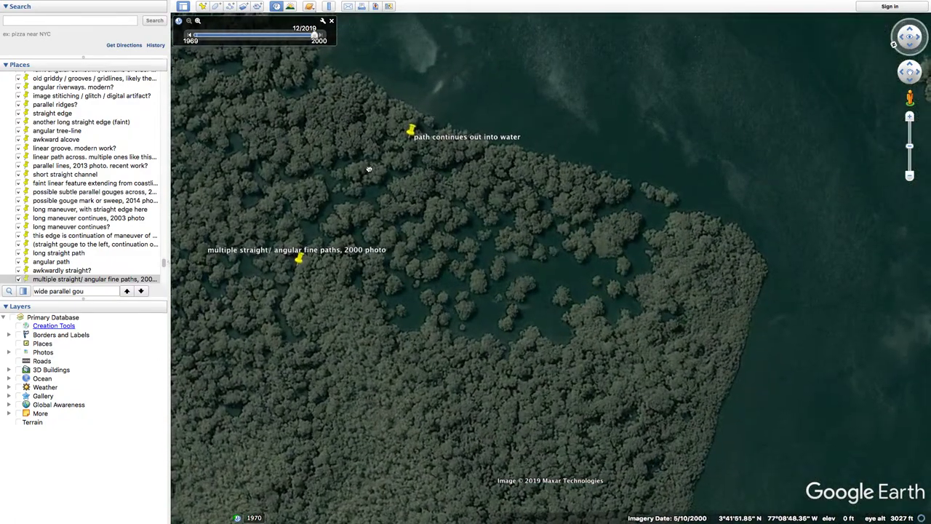
pyautogui.moveTo(427, 107); pyautogui.dragTo(476, 214)
pyautogui.scroll(3, 476, 214)
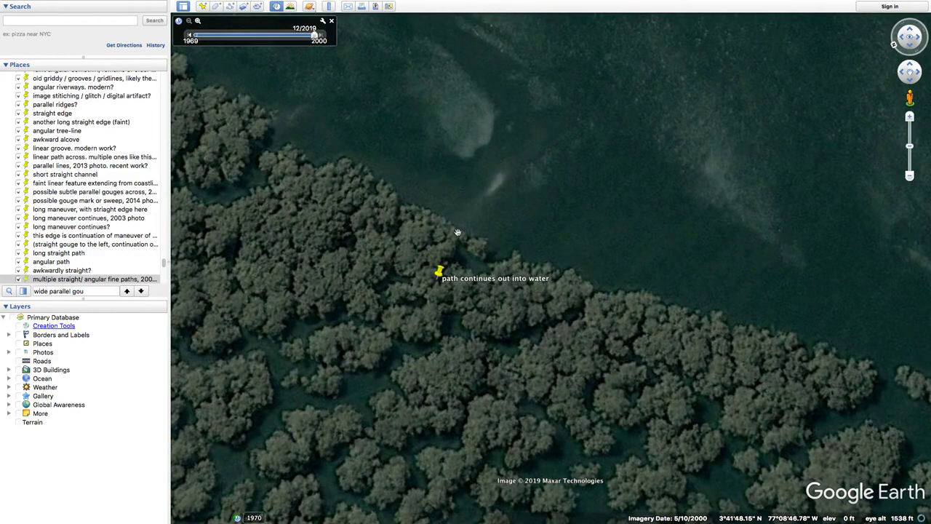
pyautogui.moveTo(523, 243); pyautogui.dragTo(363, 157, button='middle')
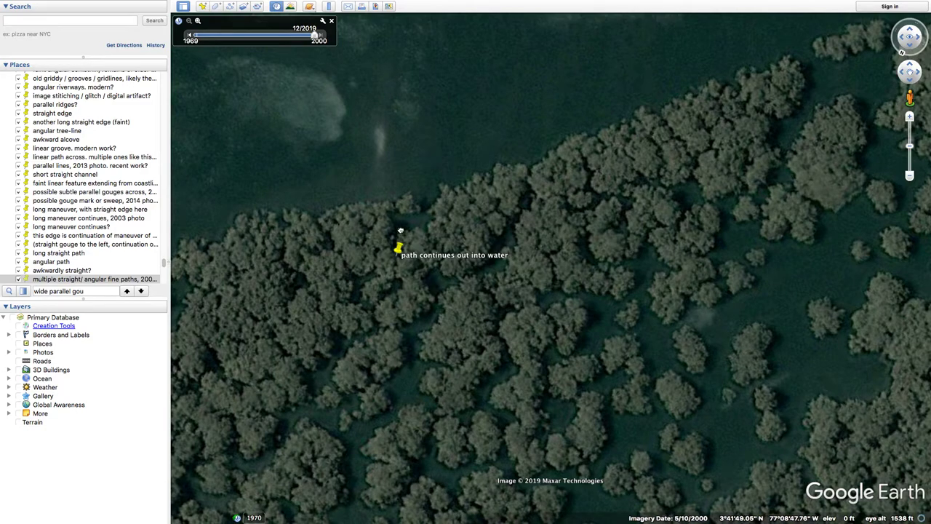
pyautogui.moveTo(400, 229); pyautogui.dragTo(416, 355)
pyautogui.moveTo(412, 256); pyautogui.dragTo(405, 340, button='right')
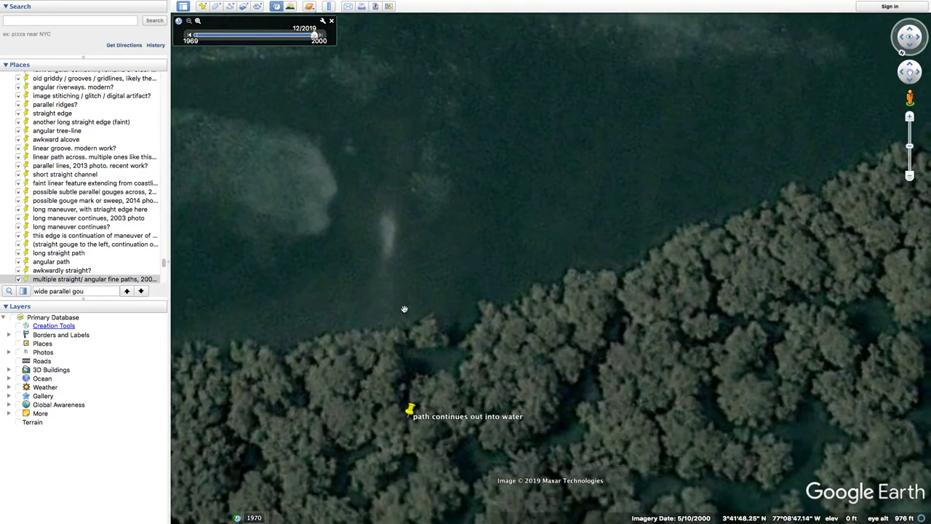
pyautogui.moveTo(408, 319); pyautogui.dragTo(419, 368)
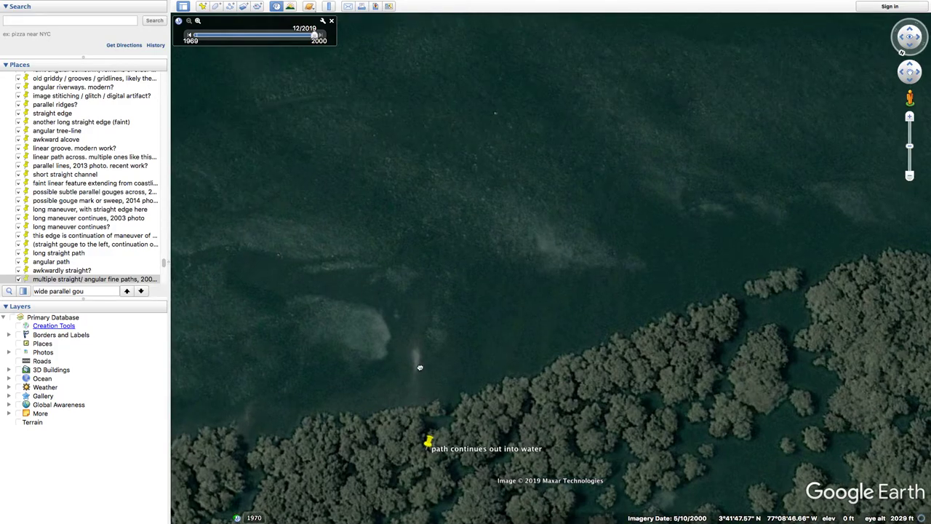
# View the 12/1969 imagery at the "path continues out into water" placemark, then close historical imagery and return to the wider river delta
pyautogui.moveTo(314, 35); pyautogui.dragTo(150, 35)
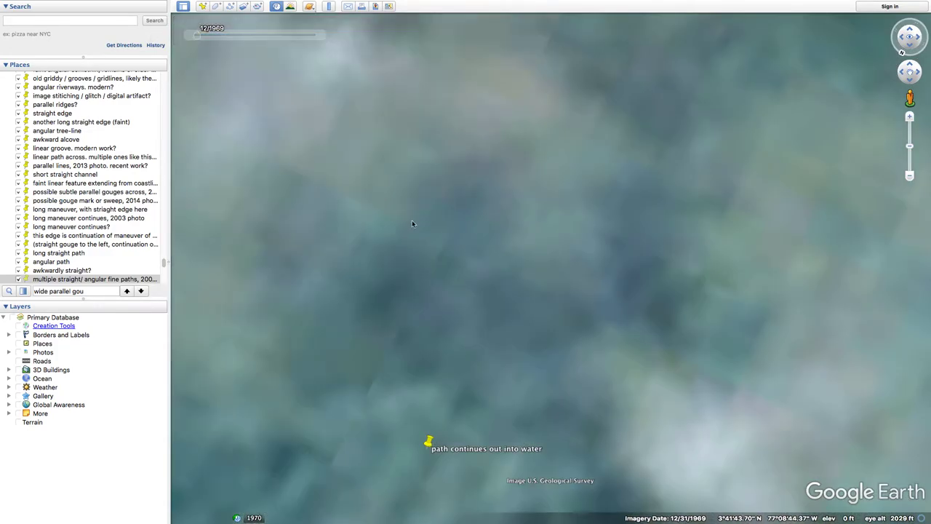
pyautogui.click(331, 20)
pyautogui.moveTo(730, 289); pyautogui.dragTo(741, 3)
pyautogui.moveTo(611, 109); pyautogui.dragTo(612, 163, button='right')
pyautogui.moveTo(612, 164); pyautogui.dragTo(471, 190)
pyautogui.scroll(-3, 509, 187)
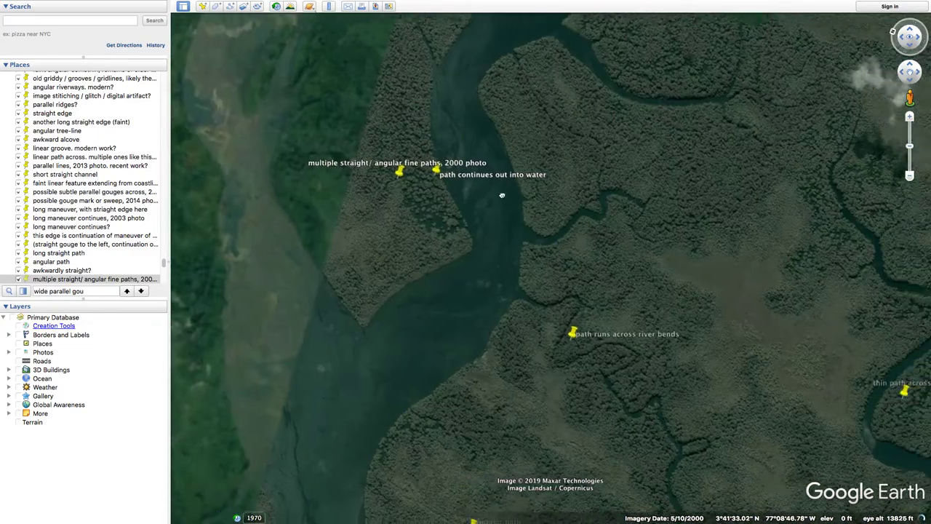
pyautogui.scroll(-3, 522, 194)
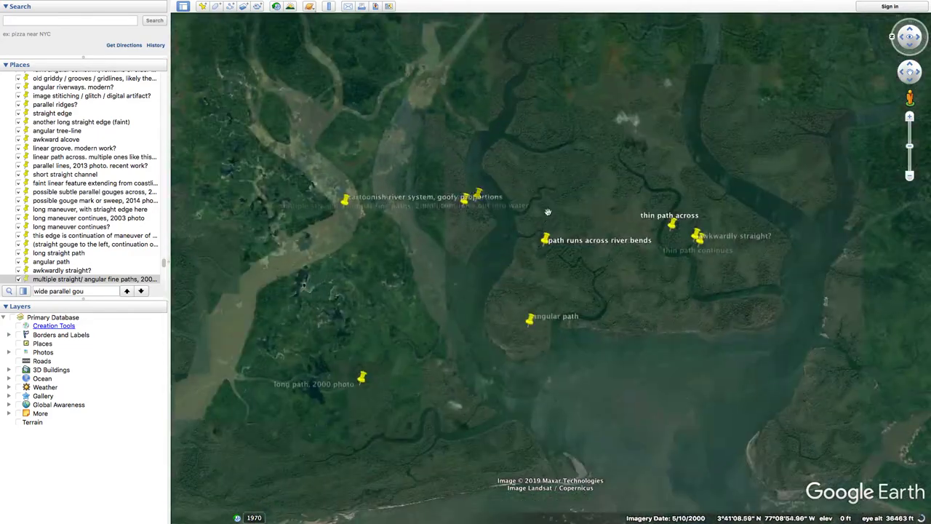
# Examine the forest and creeks east of the main river, down to the "path runs across river bends" placemark
pyautogui.scroll(4, 553, 169)
pyautogui.scroll(3, 520, 164)
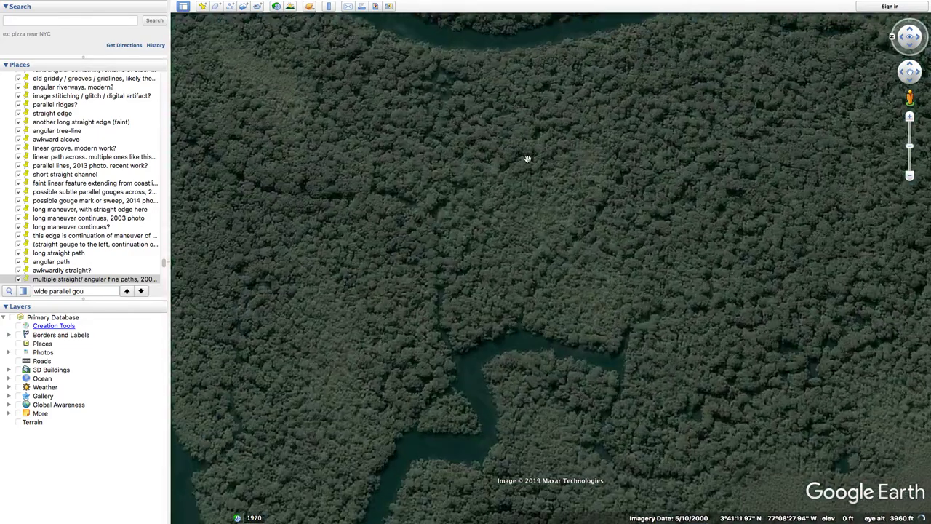
pyautogui.scroll(-3, 542, 178)
pyautogui.scroll(5, 592, 208)
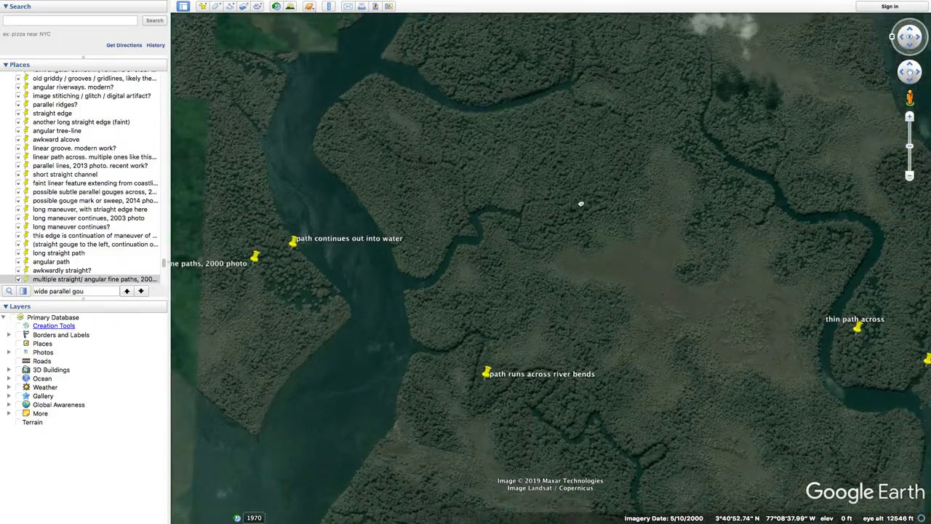
pyautogui.scroll(-3, 470, 225)
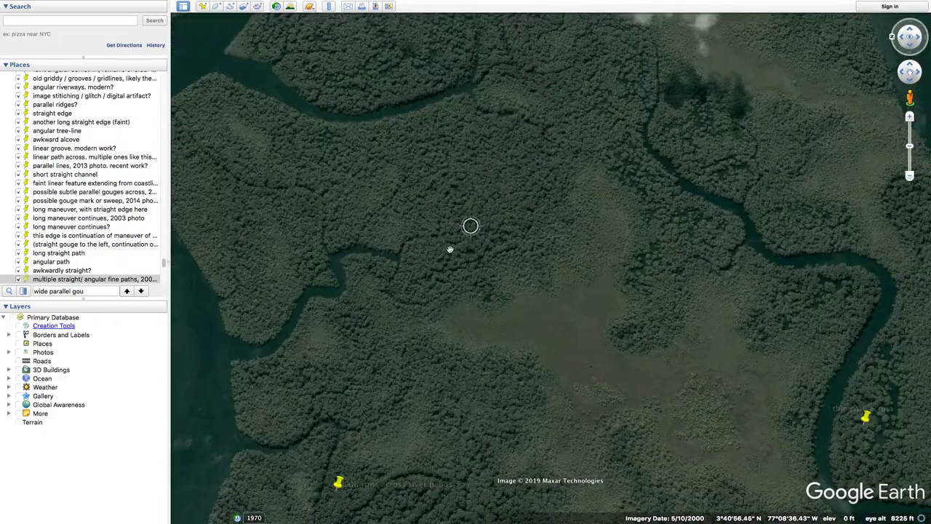
pyautogui.scroll(4, 449, 250)
pyautogui.scroll(-4, 440, 260)
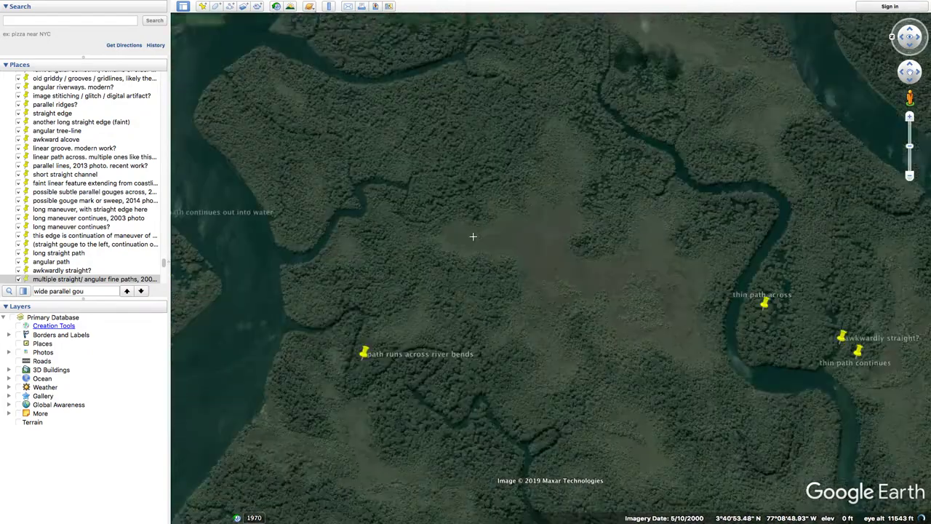
pyautogui.scroll(5, 376, 270)
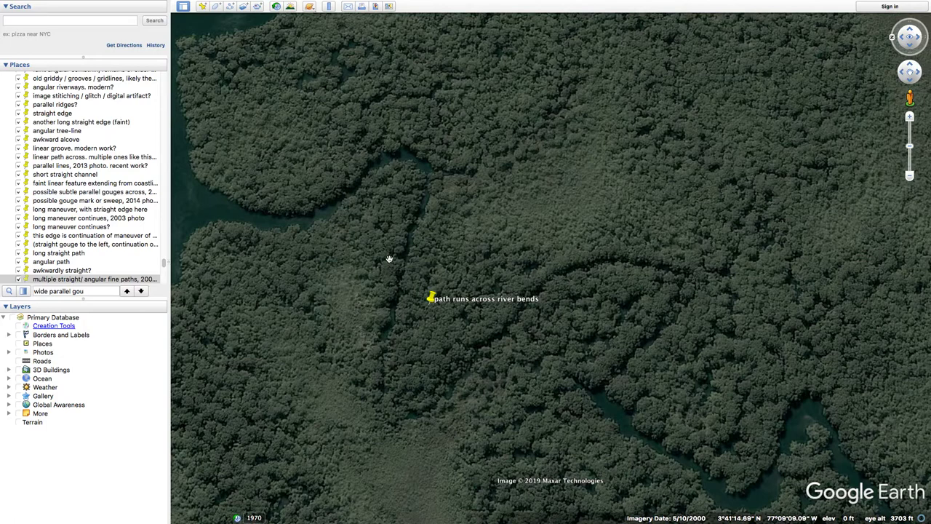
pyautogui.moveTo(462, 268); pyautogui.dragTo(575, 212)
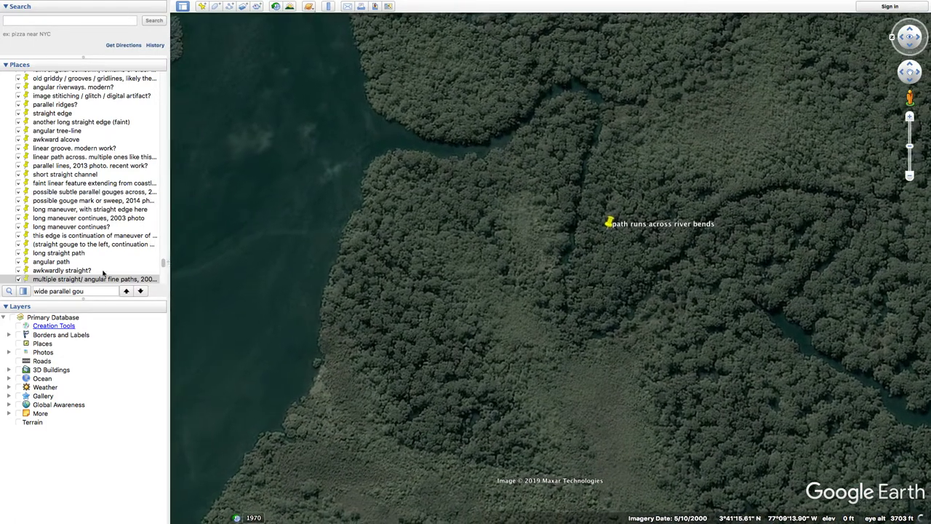
# Narrow the sidebar to enlarge the map and inspect the island paths near the "path continues out into water" placemark
pyautogui.moveTo(167, 262); pyautogui.dragTo(100, 263)
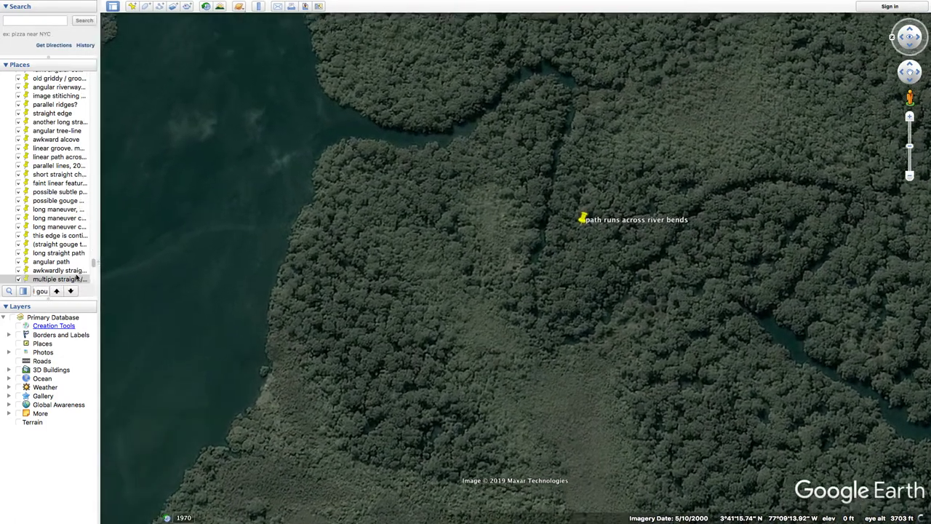
pyautogui.scroll(-5, 407, 263)
pyautogui.moveTo(451, 272); pyautogui.dragTo(542, 277)
pyautogui.moveTo(256, 136); pyautogui.dragTo(303, 193)
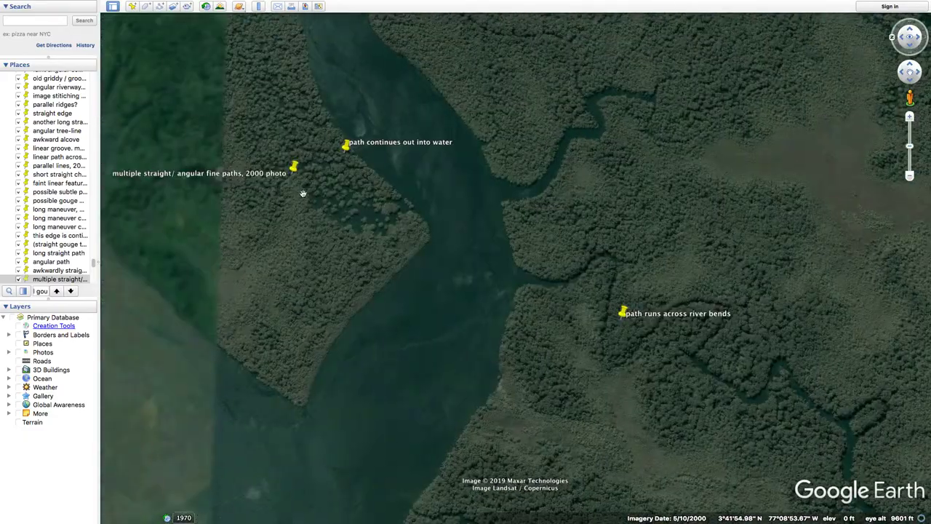
pyautogui.scroll(4, 297, 177)
pyautogui.scroll(2, 297, 176)
pyautogui.scroll(-3, 297, 177)
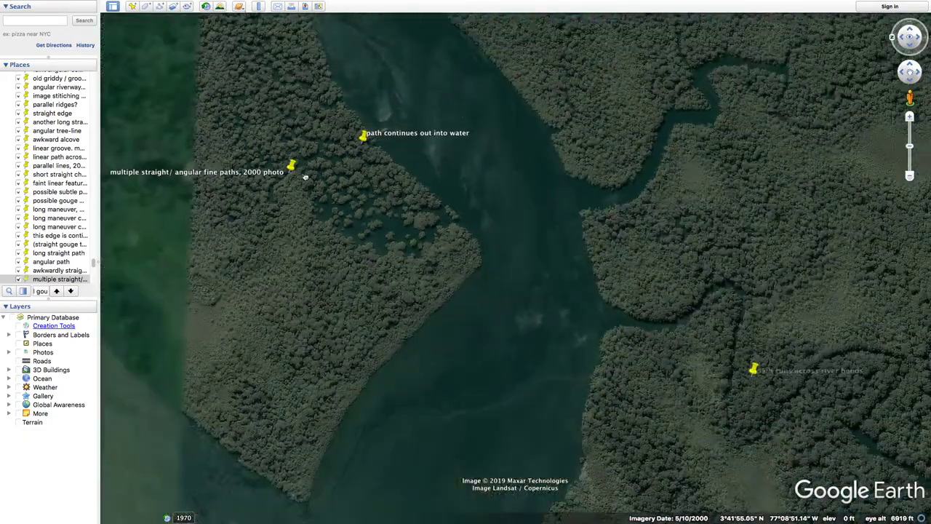
pyautogui.moveTo(305, 174); pyautogui.dragTo(297, 196)
pyautogui.scroll(4, 342, 158)
pyautogui.scroll(-4, 342, 158)
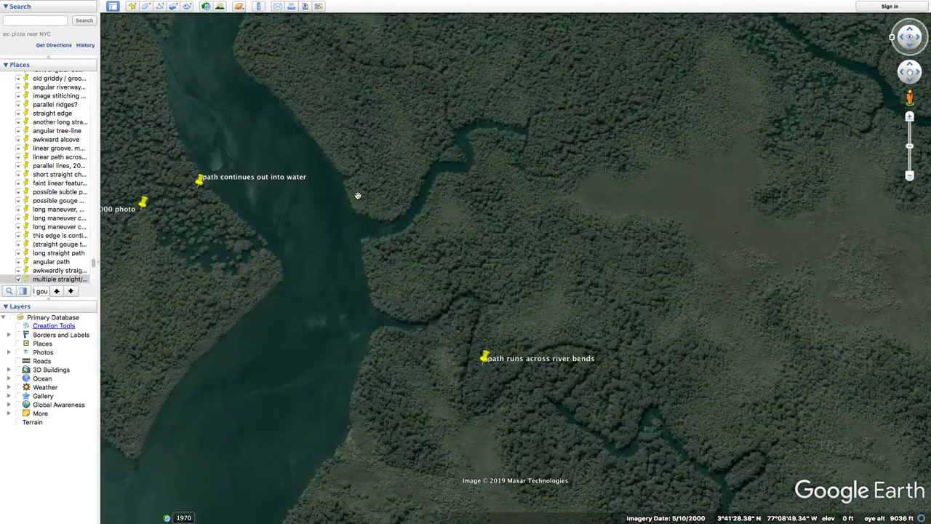
# Zoom in closely on the creek and path around the "path runs across river bends" placemark
pyautogui.press('Right')
pyautogui.press('Down')
pyautogui.scroll(5, 445, 203)
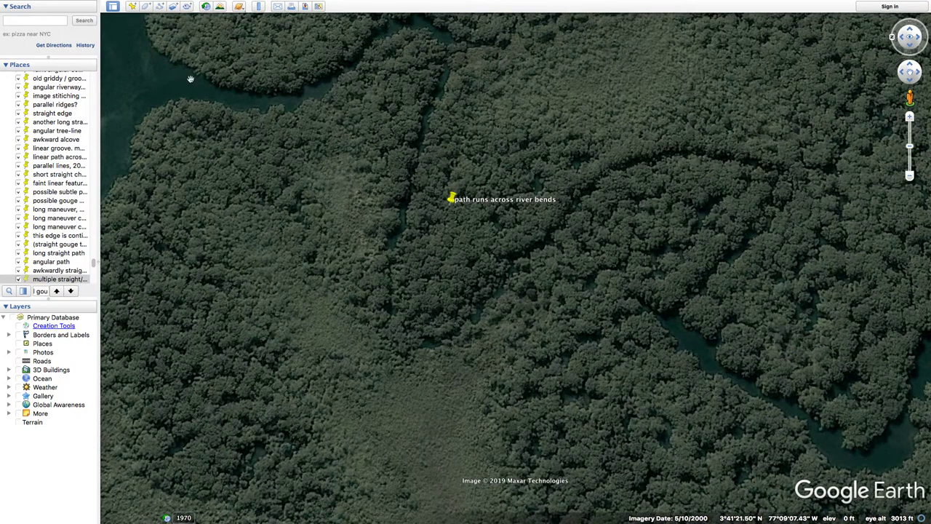
# Hide all My Places placemarks and examine the unobstructed path crossing the river bends
pyautogui.moveTo(94, 262); pyautogui.dragTo(70, 69)
pyautogui.click(13, 77)
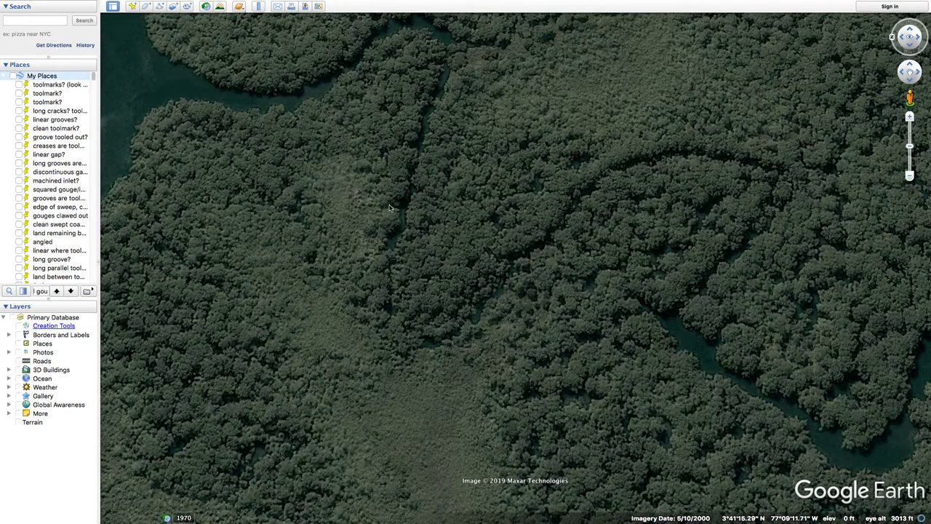
pyautogui.moveTo(599, 193); pyautogui.dragTo(381, 222)
pyautogui.scroll(-3, 378, 222)
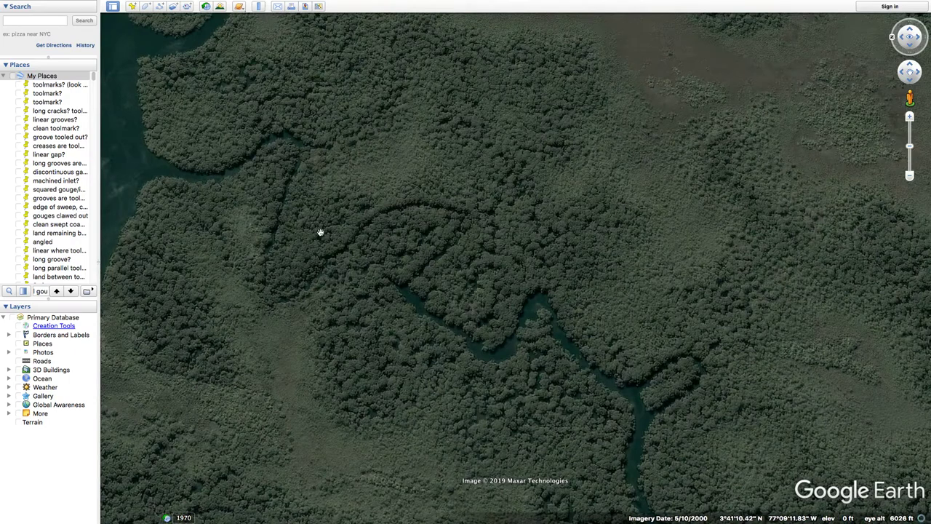
pyautogui.scroll(3, 320, 232)
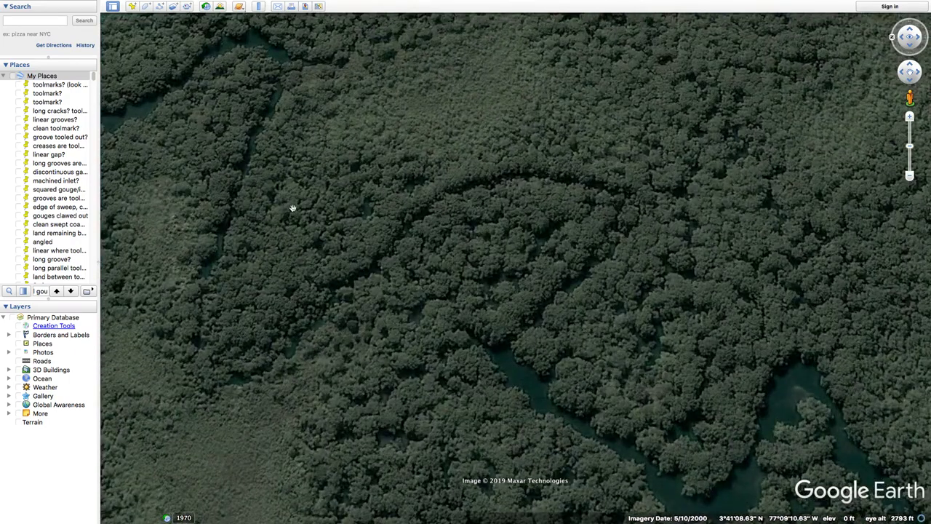
# Show all My Places placemarks on the map again
pyautogui.click(13, 76)
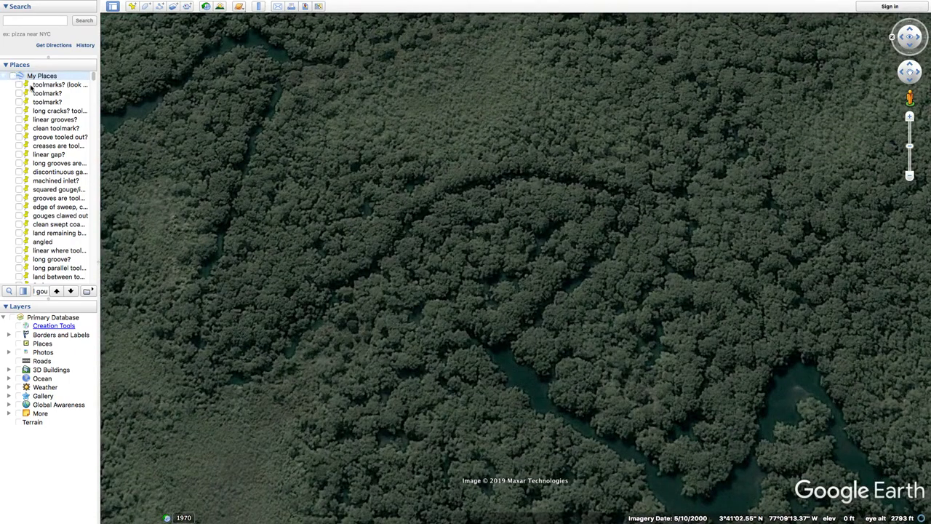
pyautogui.scroll(2, 307, 237)
pyautogui.scroll(-2, 307, 237)
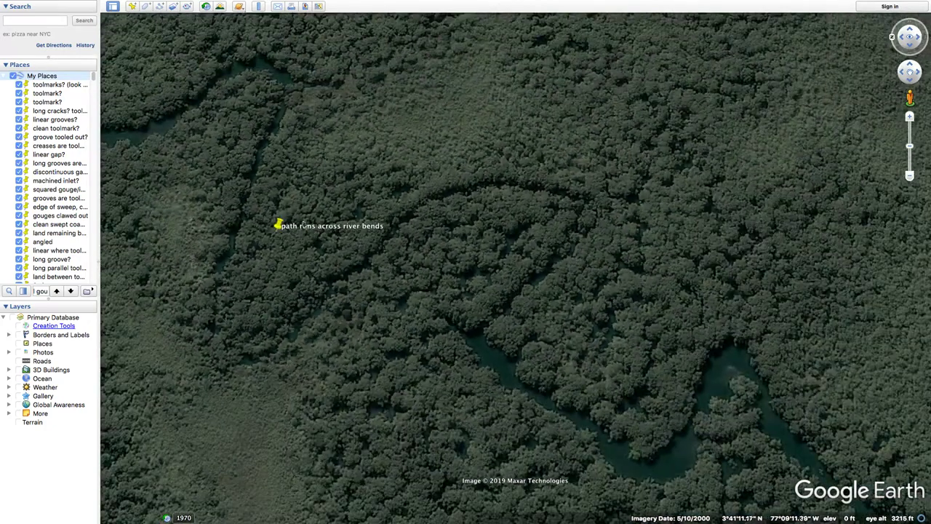
# Open historical imagery and compare the 12/1969 and 5/2000 images at the "path runs across river bends" placemark
pyautogui.click(206, 7)
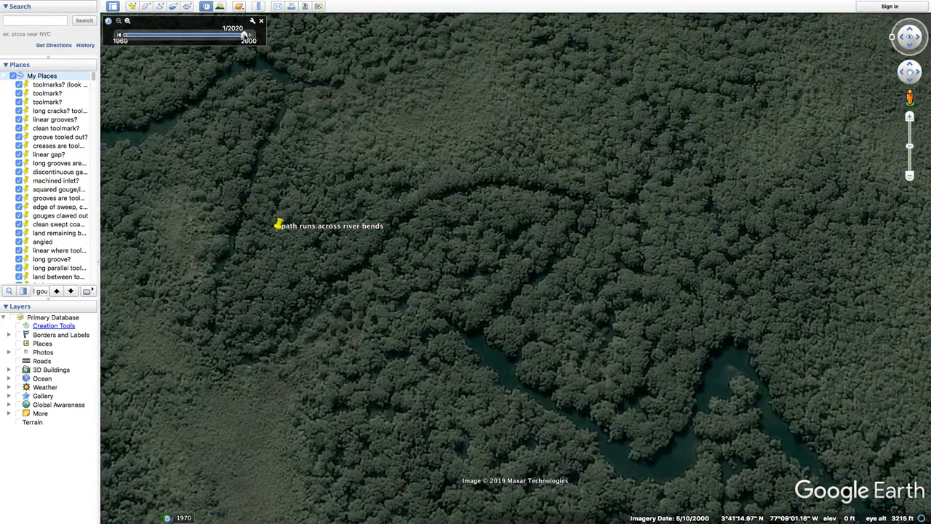
pyautogui.moveTo(244, 36); pyautogui.dragTo(138, 36)
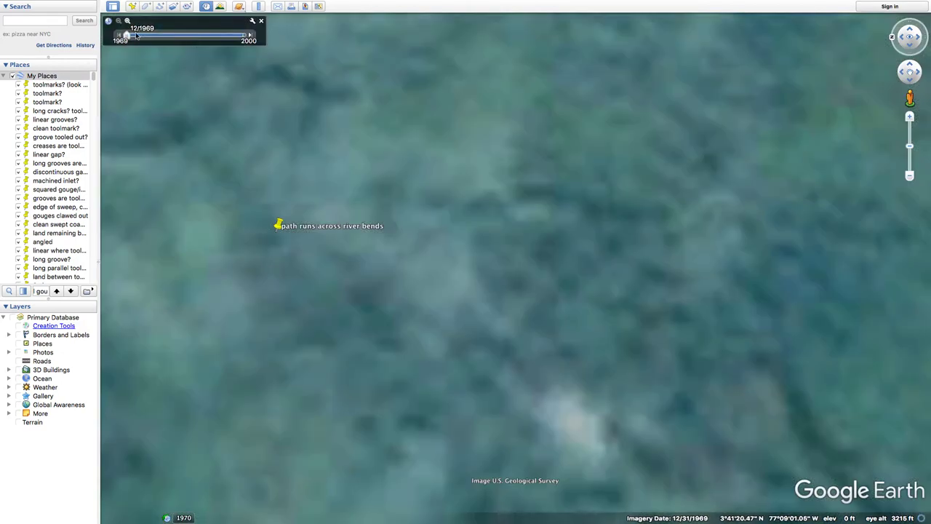
pyautogui.moveTo(128, 36); pyautogui.dragTo(245, 37)
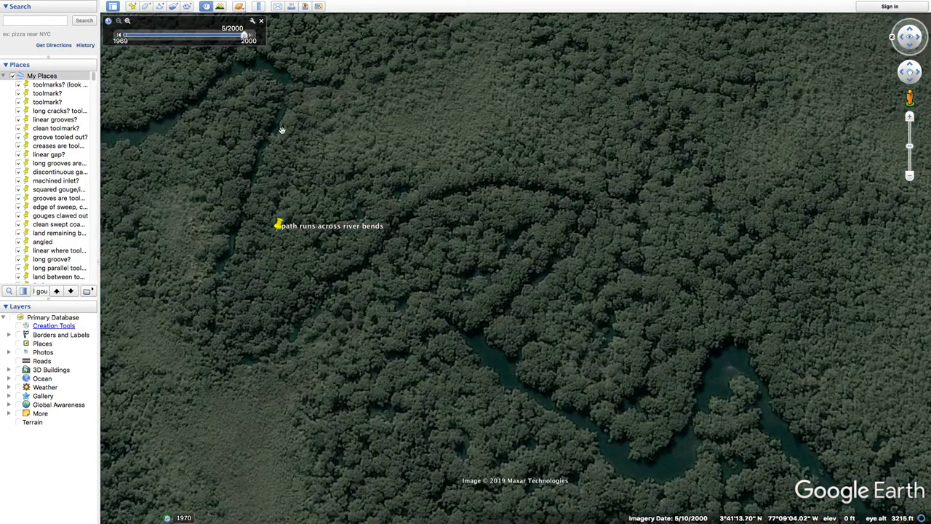
# Close historical imagery and examine the line through the forest at the "angular path" placemark
pyautogui.click(263, 23)
pyautogui.scroll(-4, 434, 214)
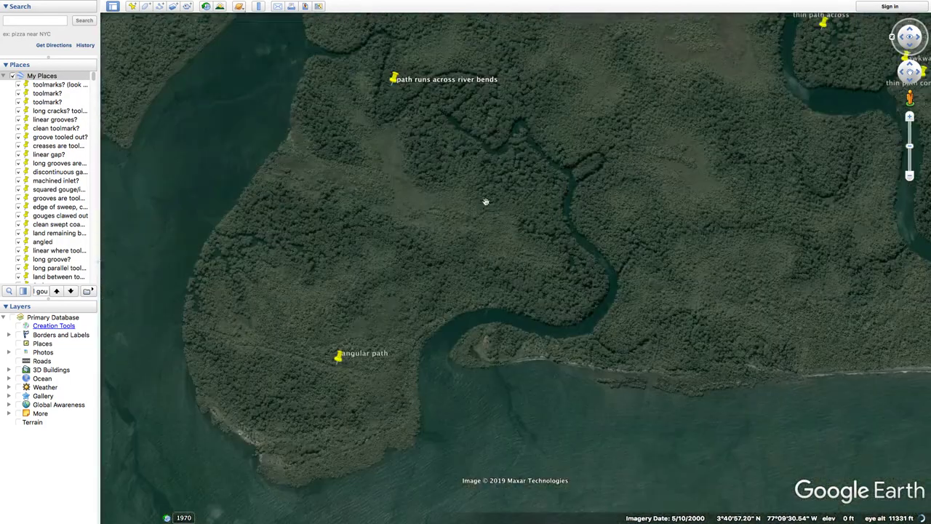
pyautogui.scroll(3, 370, 267)
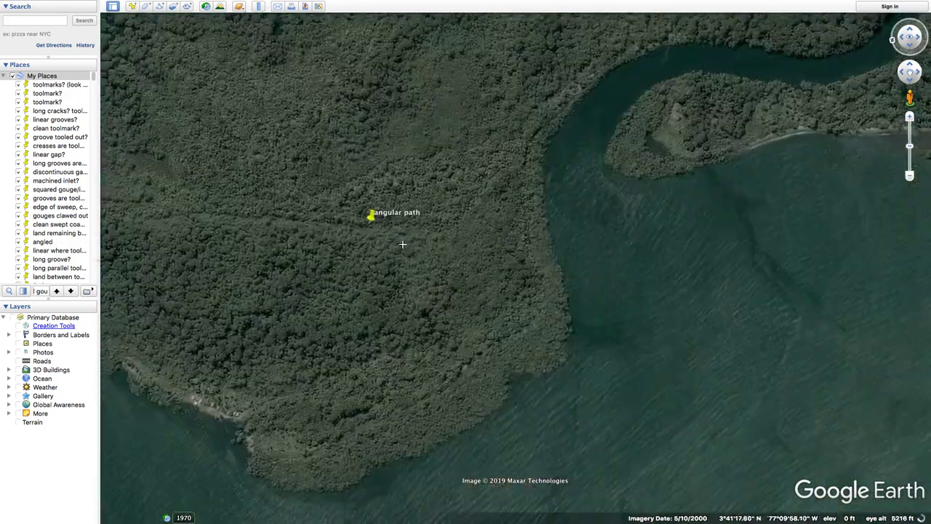
pyautogui.moveTo(341, 270); pyautogui.dragTo(402, 303)
pyautogui.moveTo(265, 280); pyautogui.dragTo(337, 295)
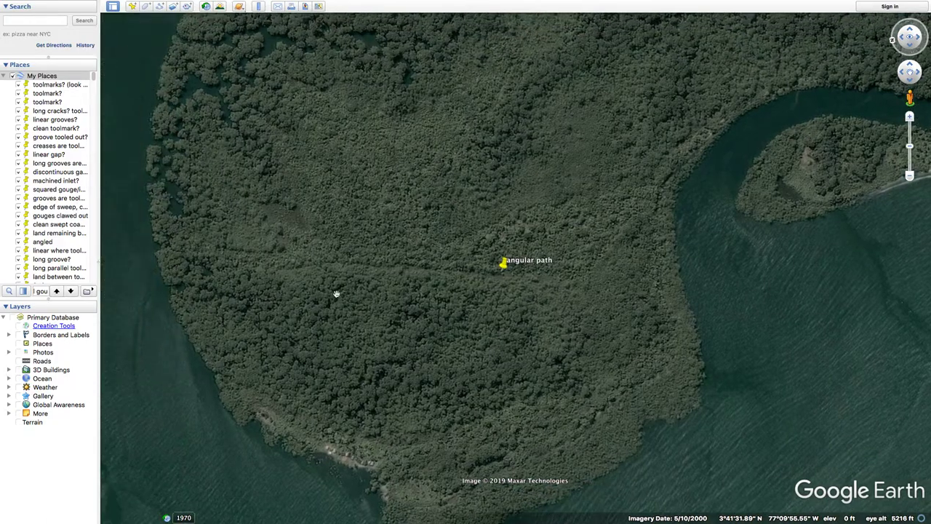
pyautogui.scroll(2, 306, 267)
pyautogui.scroll(-3, 308, 267)
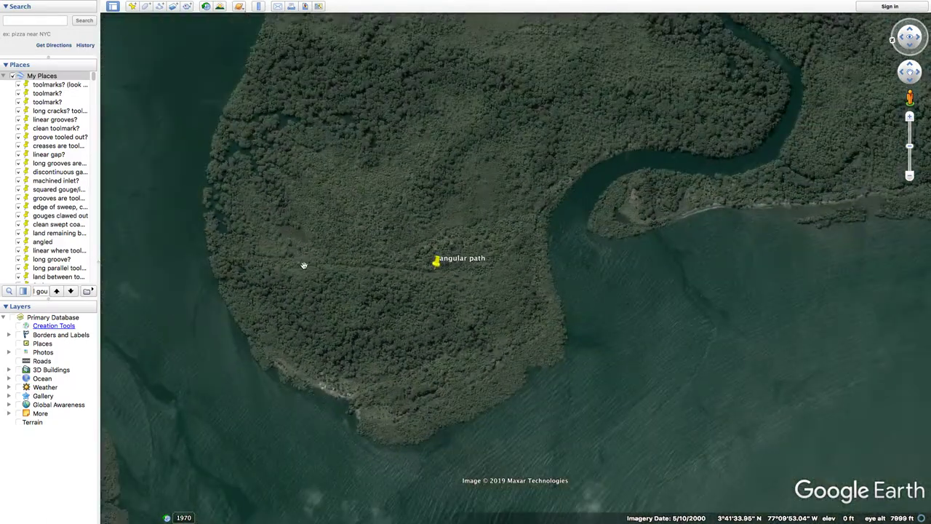
pyautogui.scroll(4, 305, 264)
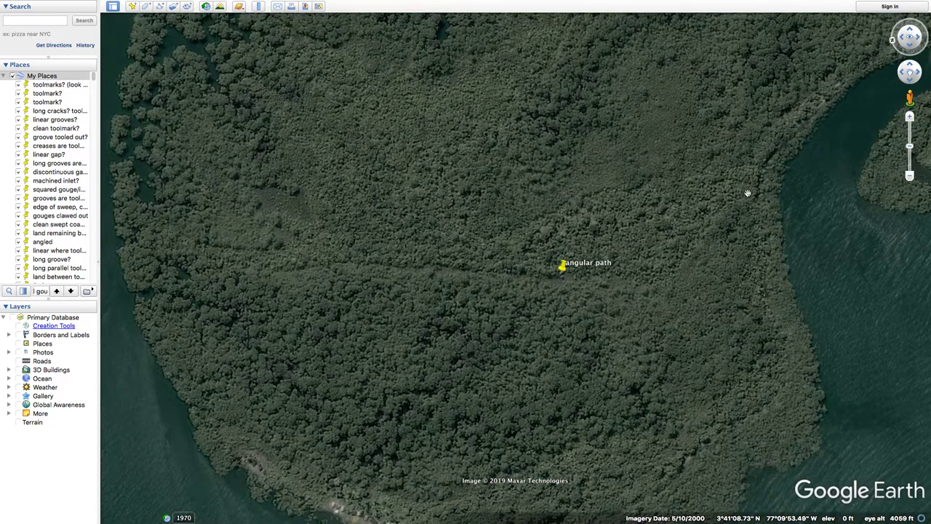
# Survey the forest between the "angular path" placemark and the river bend at the "thin path across" placemark
pyautogui.scroll(-3, 747, 193)
pyautogui.moveTo(745, 193); pyautogui.dragTo(458, 343)
pyautogui.moveTo(663, 253); pyautogui.dragTo(390, 337)
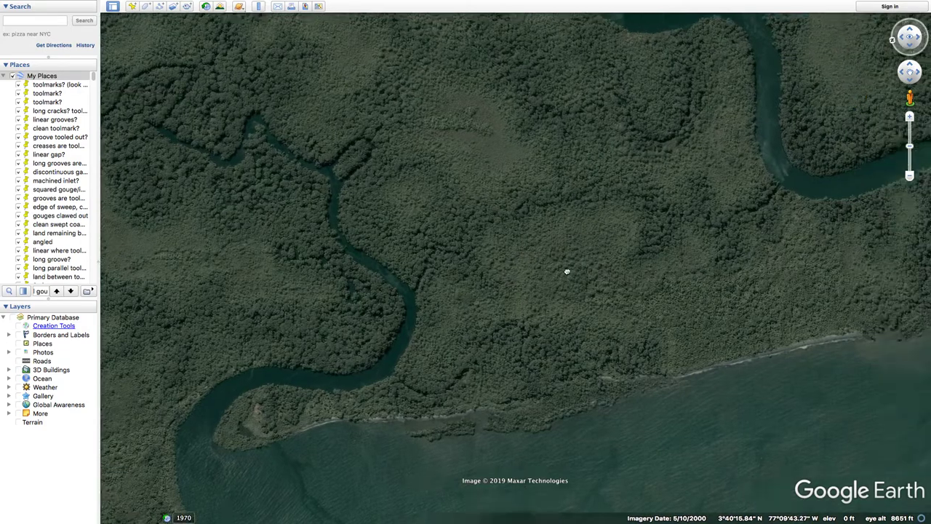
pyautogui.scroll(3, 568, 287)
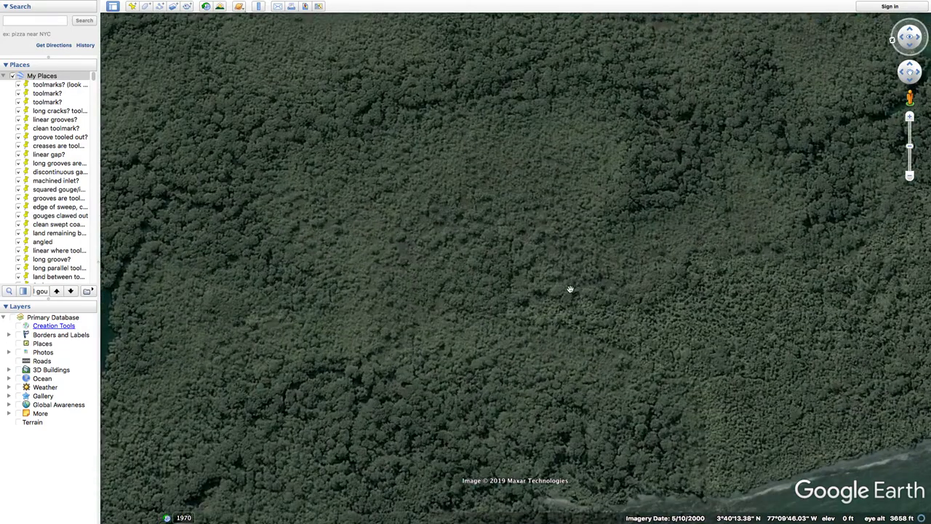
pyautogui.scroll(-4, 570, 289)
pyautogui.moveTo(647, 239); pyautogui.dragTo(464, 372)
pyautogui.scroll(1, 472, 148)
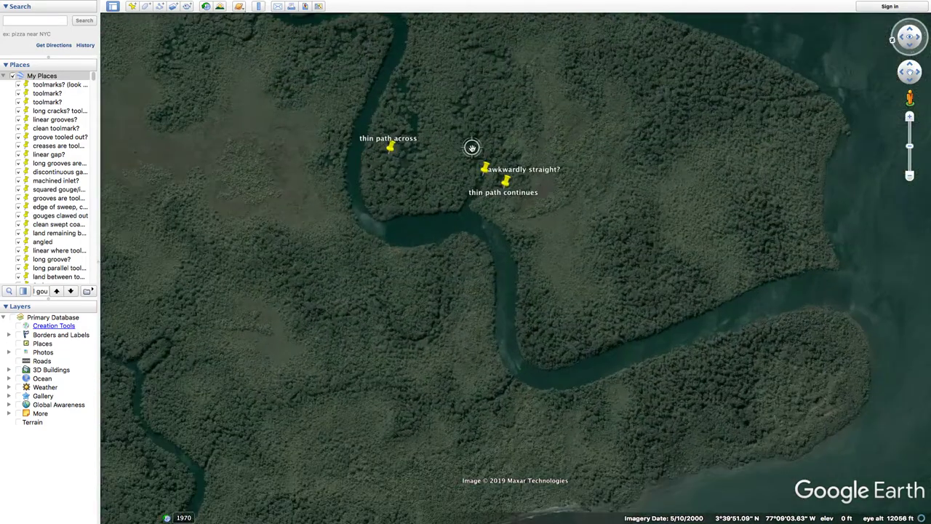
# Examine the thin path running through the "thin path across", "awkwardly straight?" and "thin path continues" placemarks
pyautogui.scroll(2, 472, 148)
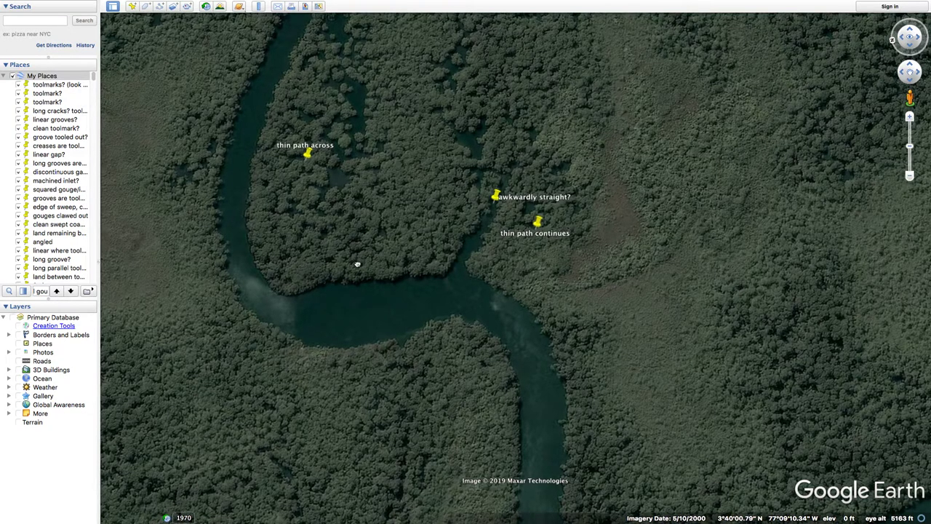
pyautogui.moveTo(357, 264); pyautogui.dragTo(370, 270)
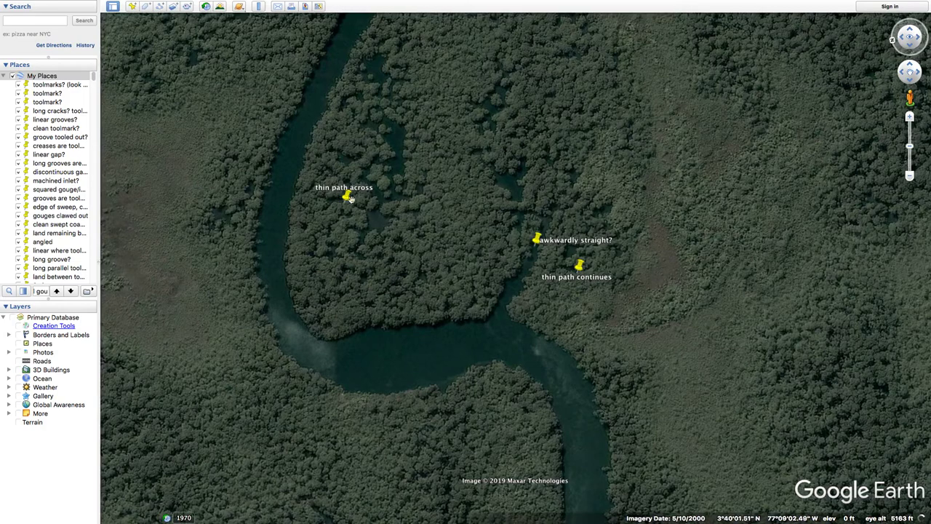
pyautogui.scroll(2, 536, 234)
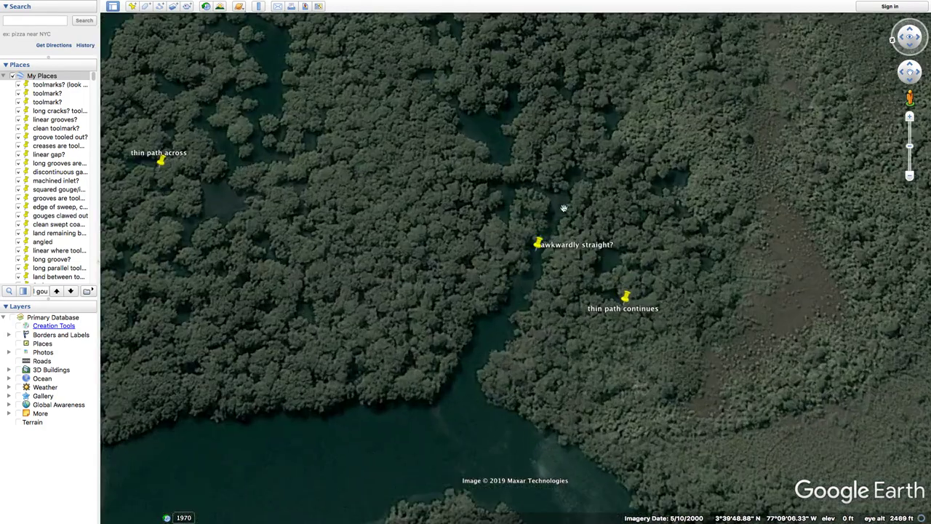
pyautogui.scroll(-2, 595, 277)
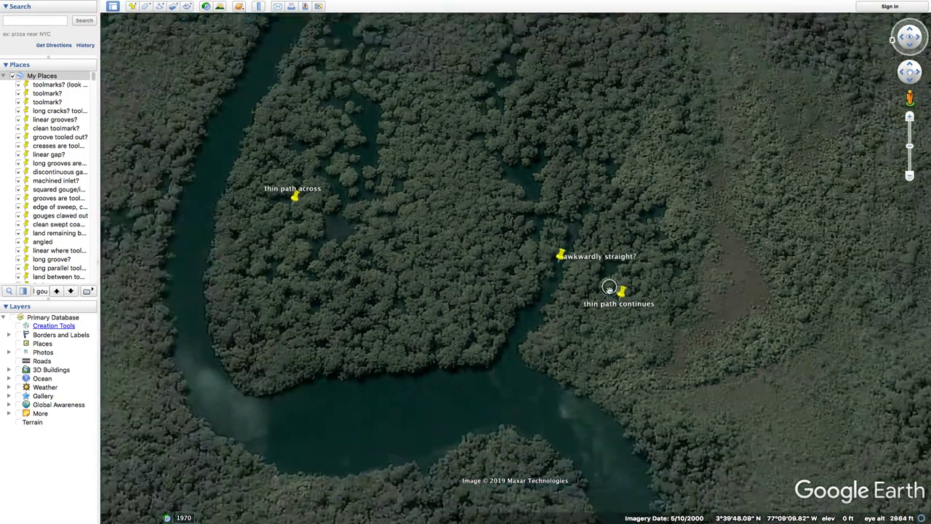
pyautogui.scroll(2, 385, 345)
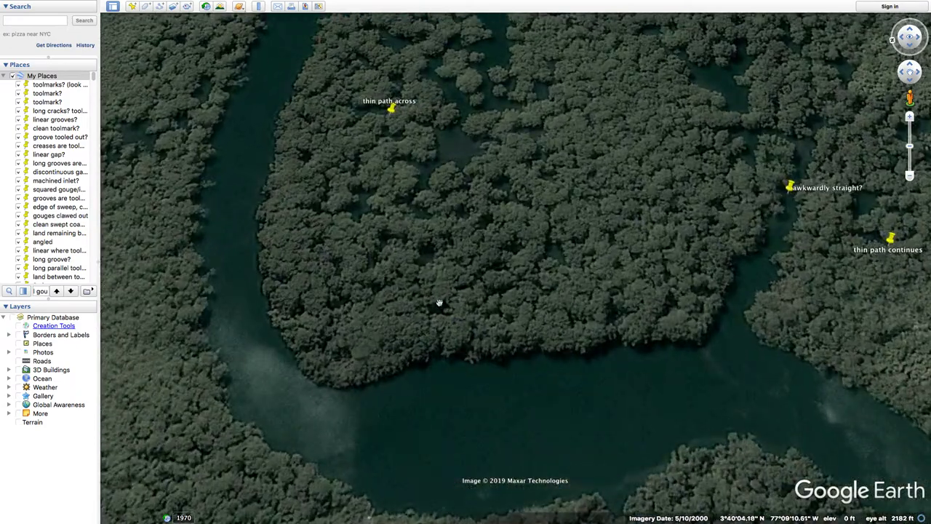
pyautogui.moveTo(638, 168); pyautogui.dragTo(600, 399)
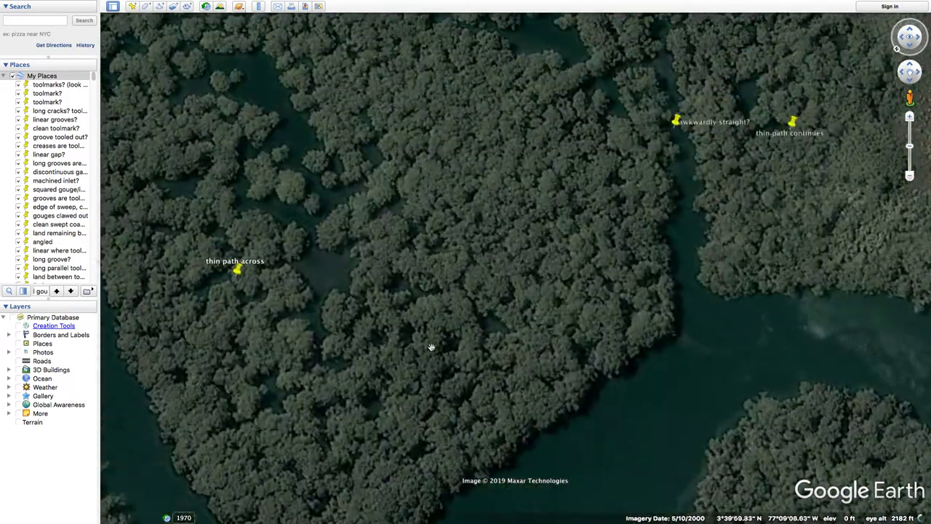
pyautogui.moveTo(456, 425); pyautogui.dragTo(452, 325)
pyautogui.scroll(-3, 448, 270)
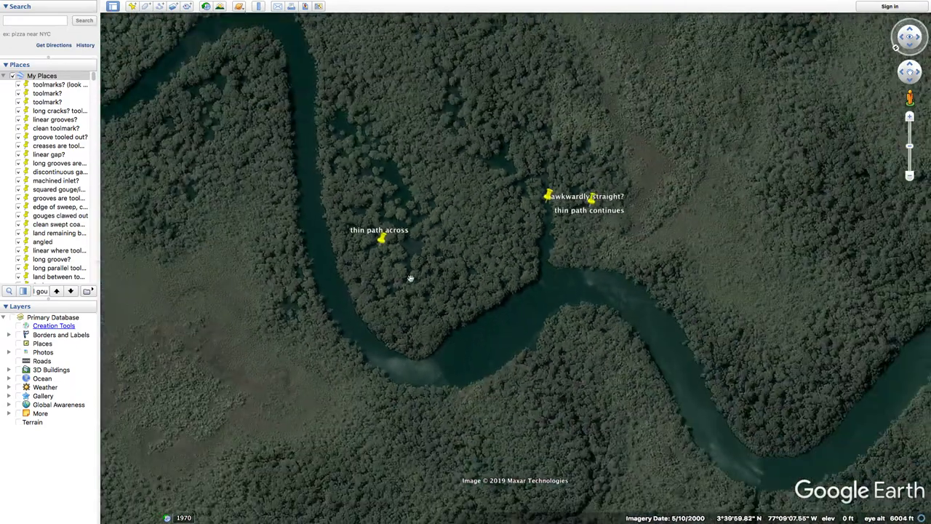
# Inspect the brown clearing across the river, west of the "thin path across" placemark, close up and in context
pyautogui.scroll(2, 412, 300)
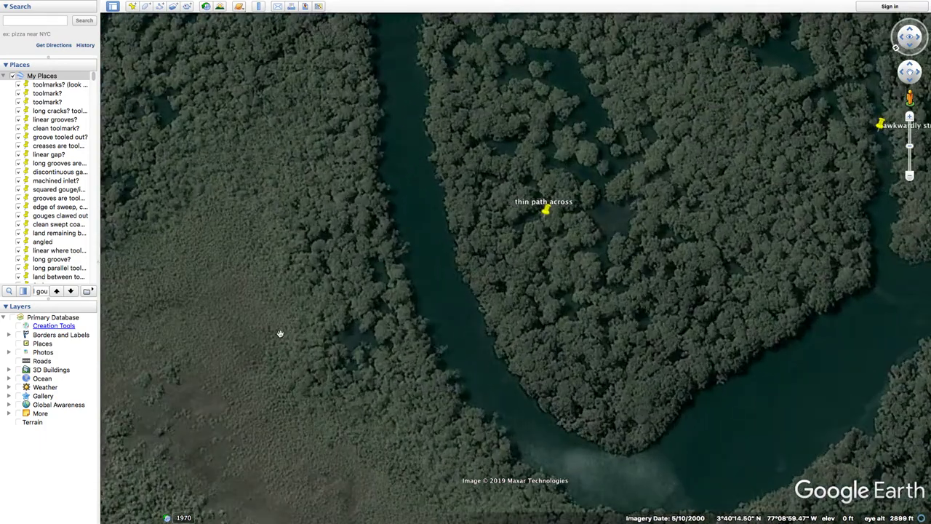
pyautogui.moveTo(350, 318); pyautogui.dragTo(408, 265)
pyautogui.moveTo(273, 328); pyautogui.dragTo(438, 364)
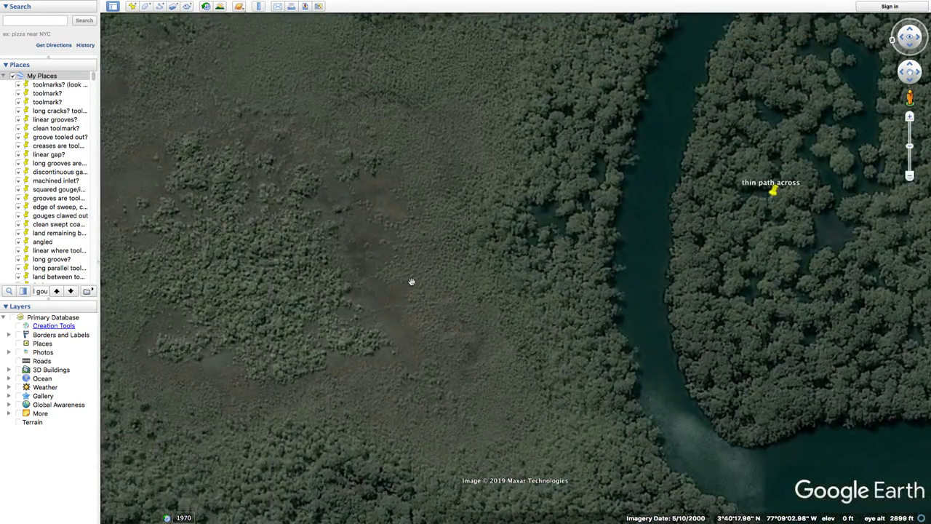
pyautogui.scroll(-3, 445, 270)
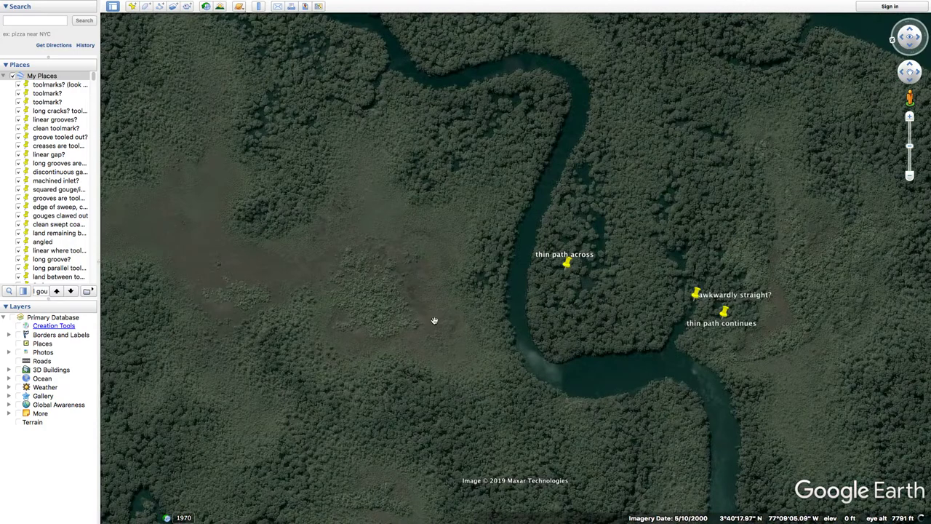
pyautogui.scroll(3, 434, 321)
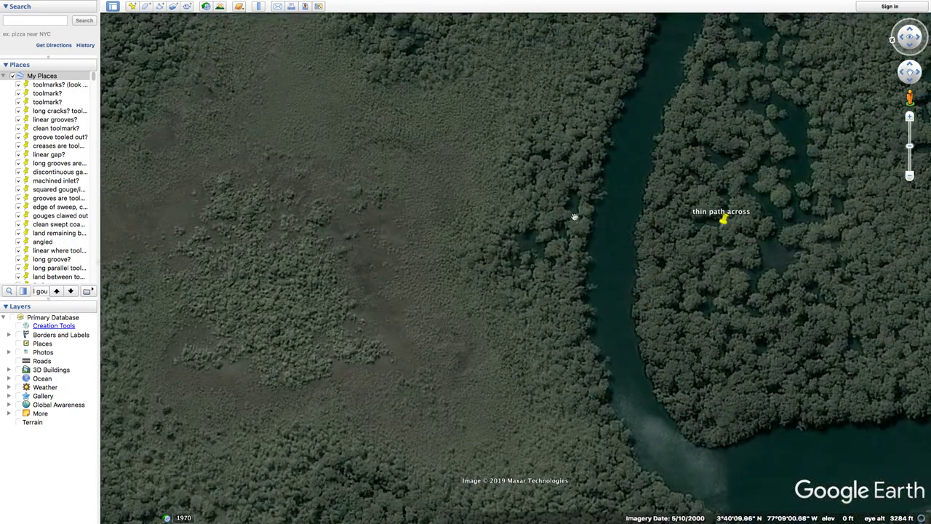
pyautogui.moveTo(429, 252); pyautogui.dragTo(522, 266)
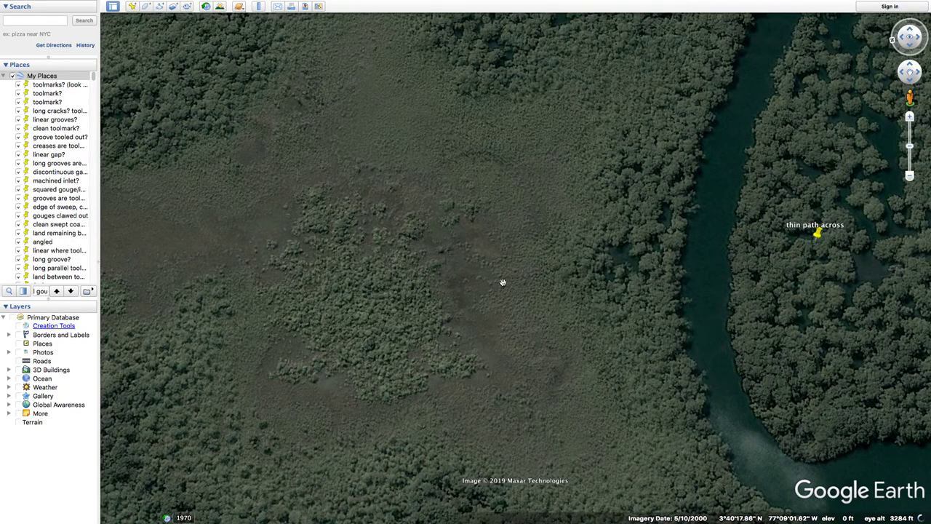
pyautogui.scroll(-3, 501, 280)
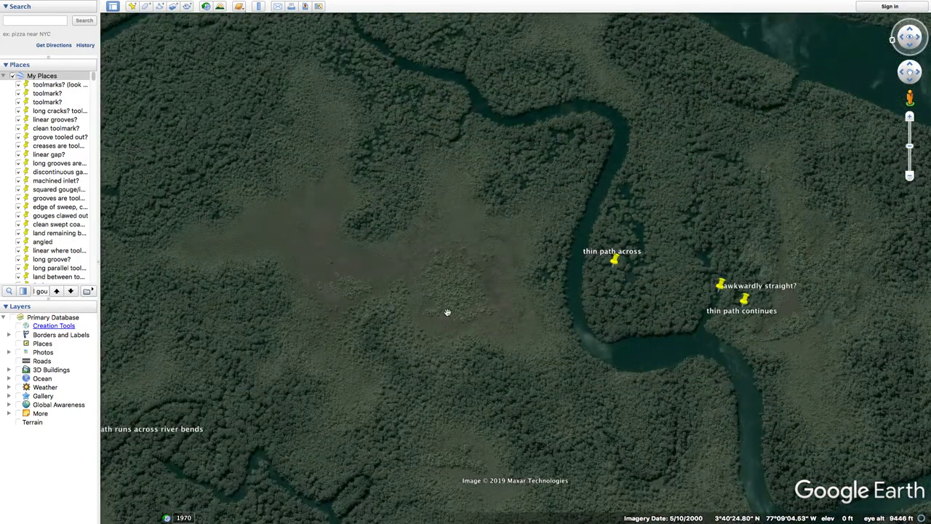
pyautogui.scroll(3, 322, 322)
pyautogui.scroll(-2, 408, 293)
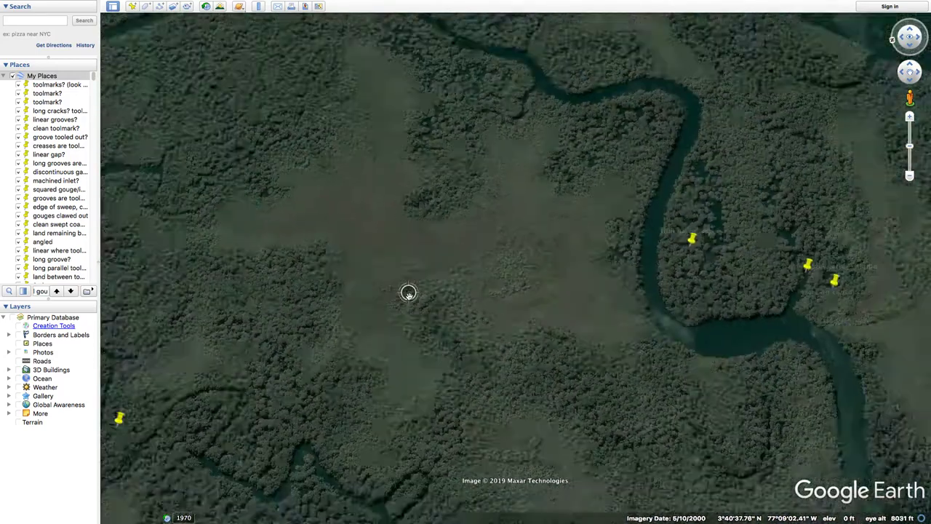
# View all the delta's placemarks from high altitude, and check the saved "straight edge" image in Preview before returning to Google Earth
pyautogui.scroll(-3, 409, 295)
pyautogui.scroll(-3, 429, 307)
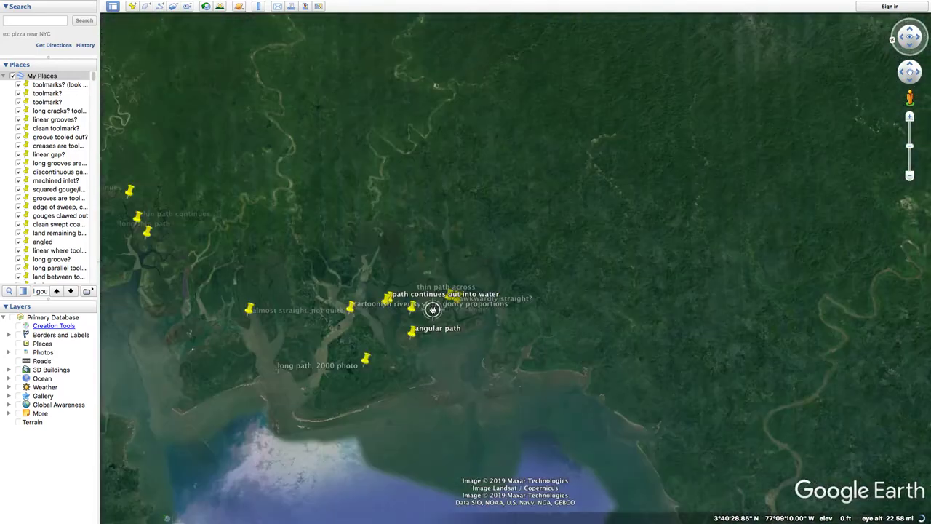
pyautogui.scroll(-3, 432, 310)
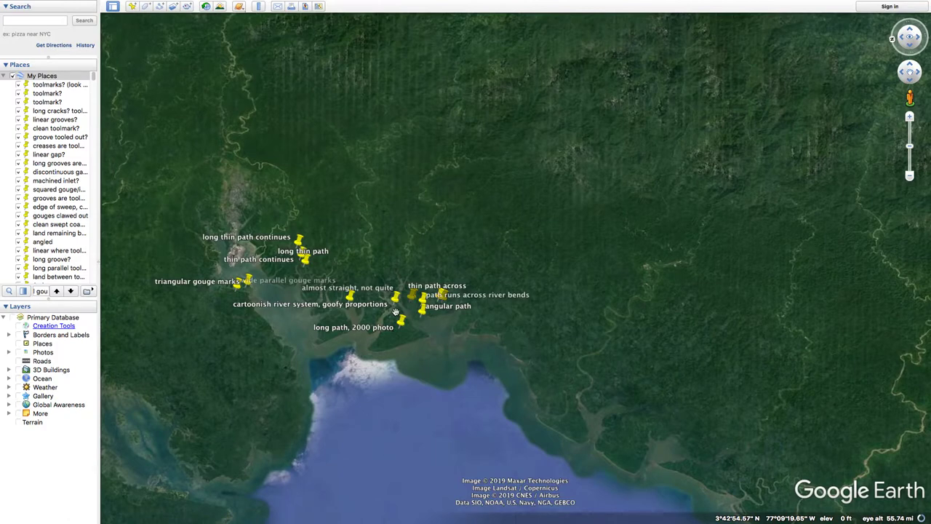
pyautogui.press('super+Tab')
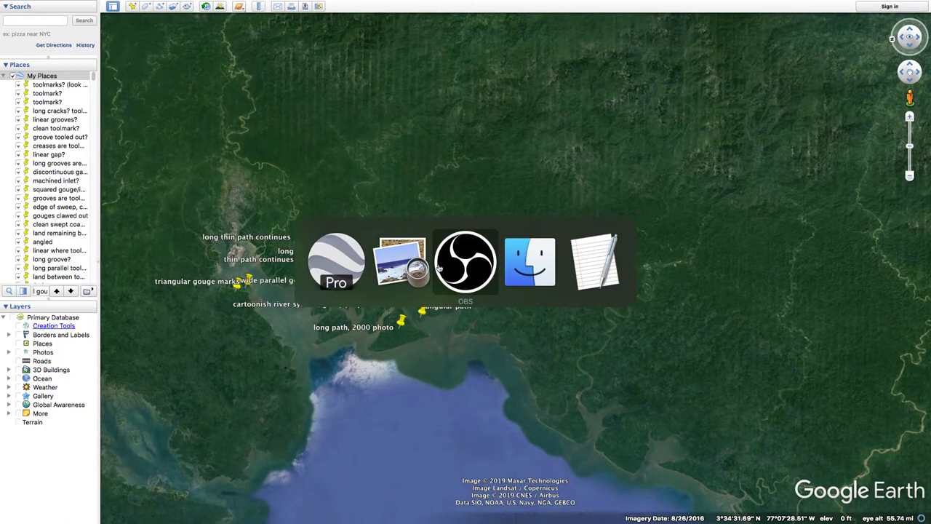
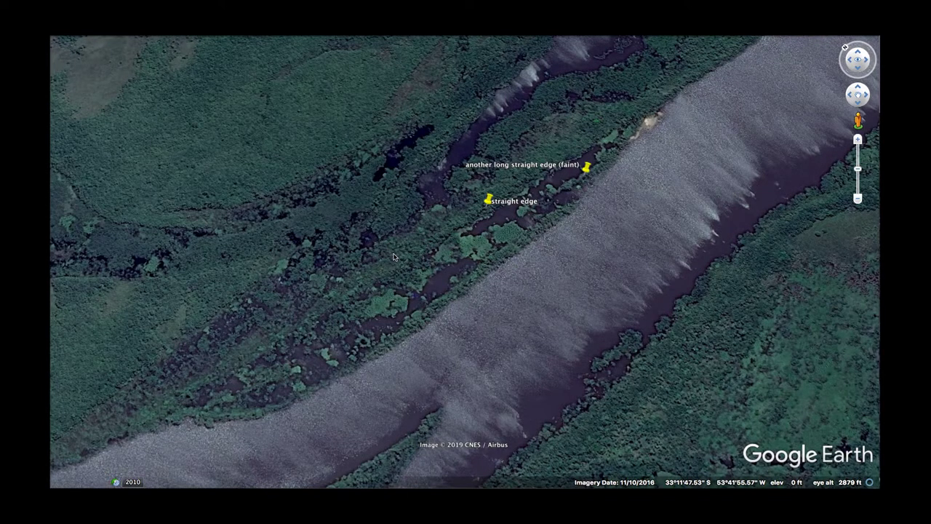
pyautogui.press('super+Tab')
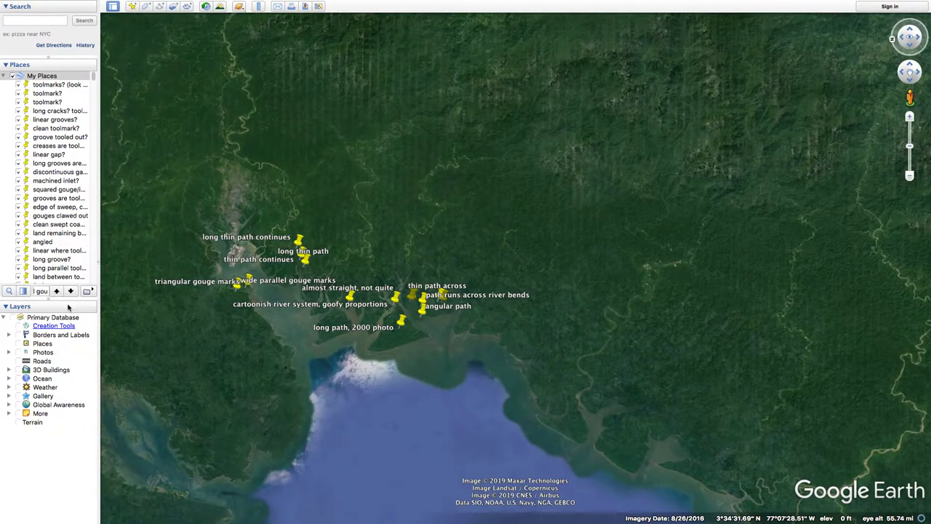
# Search My Places for "similar to kilchlis meadow" and fly to the matching placemark
pyautogui.write('simil')
pyautogui.write('ar to')
pyautogui.write(' kilchi')
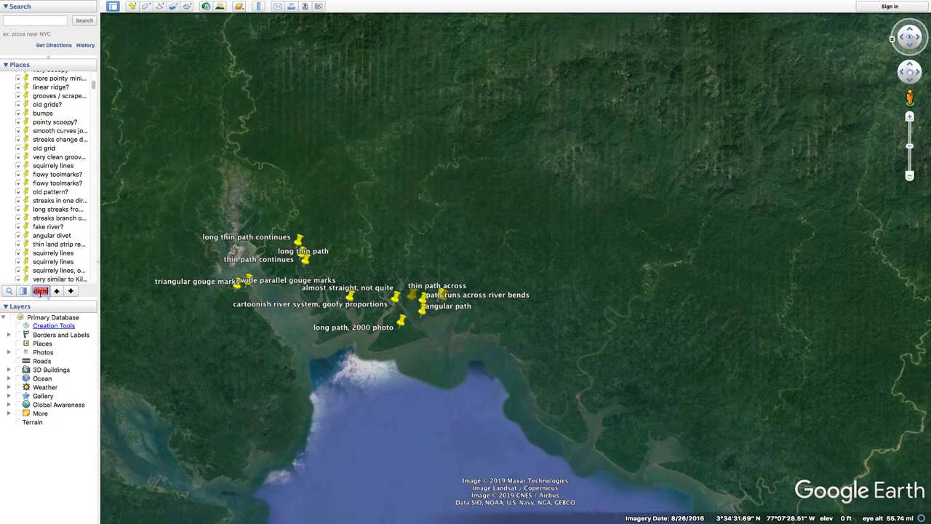
pyautogui.press('BackSpace')
pyautogui.write('mea')
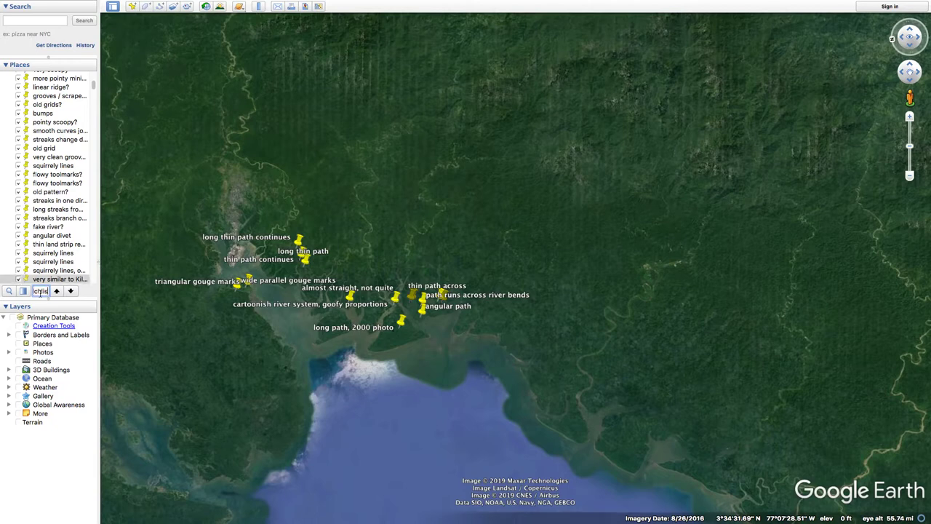
pyautogui.write(',')
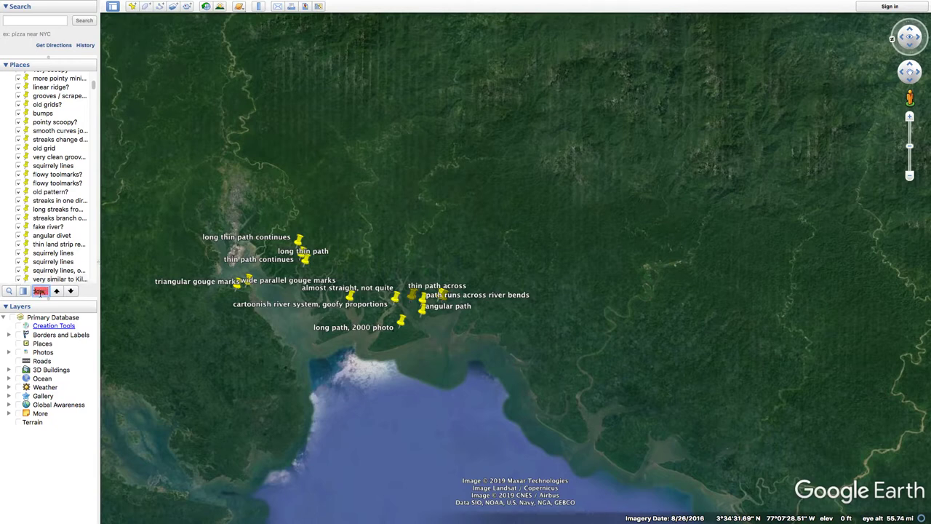
pyautogui.press('BackSpace')
pyautogui.doubleClick(61, 279)
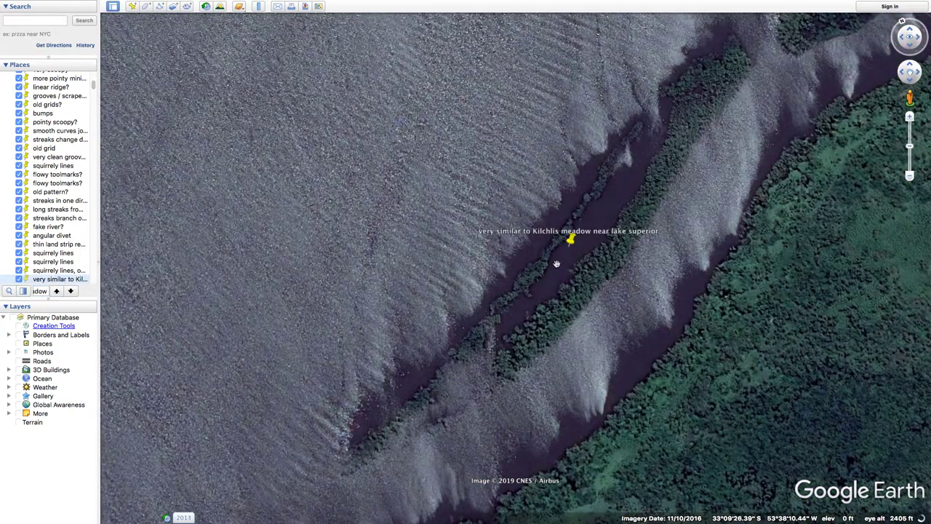
# Zoom out from the "very similar to Kilchlis meadow near lake superior" placemark to show its location within South America
pyautogui.scroll(-10, 436, 258)
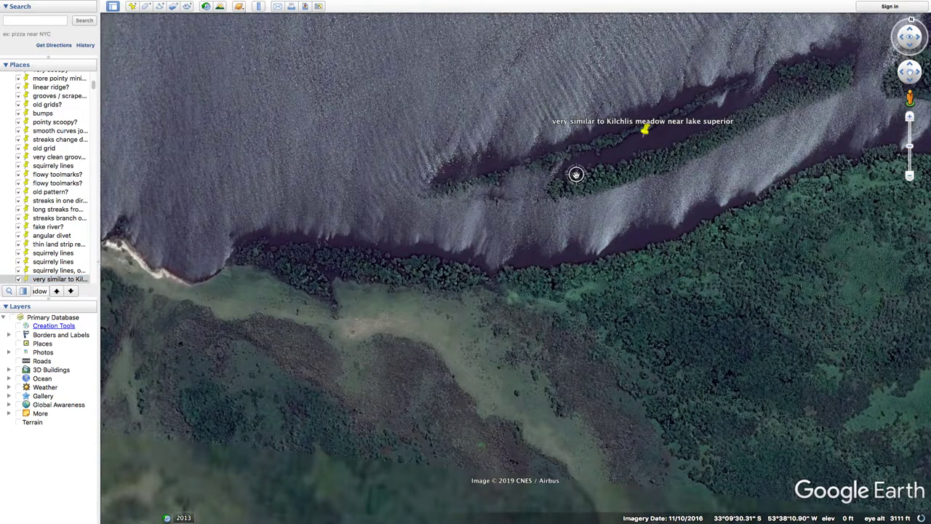
pyautogui.scroll(-10, 535, 245)
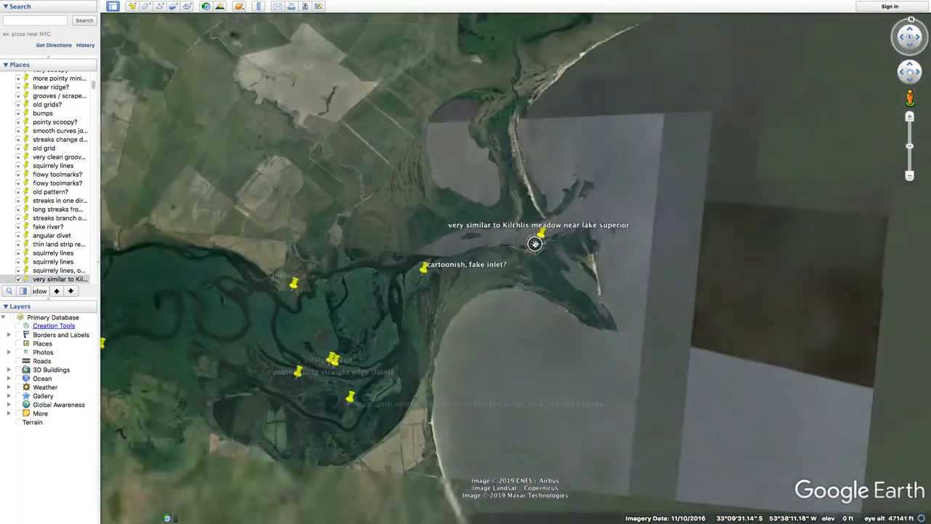
pyautogui.scroll(-10, 535, 245)
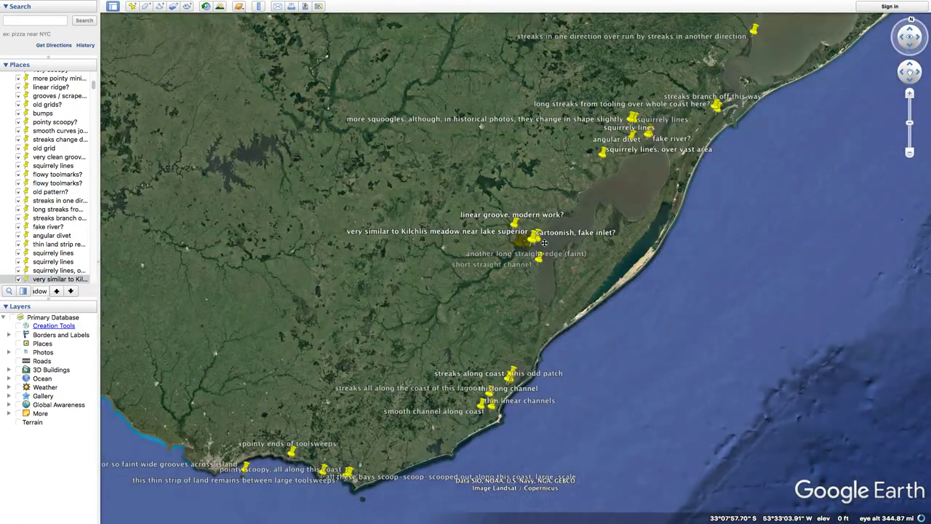
pyautogui.scroll(-10, 536, 239)
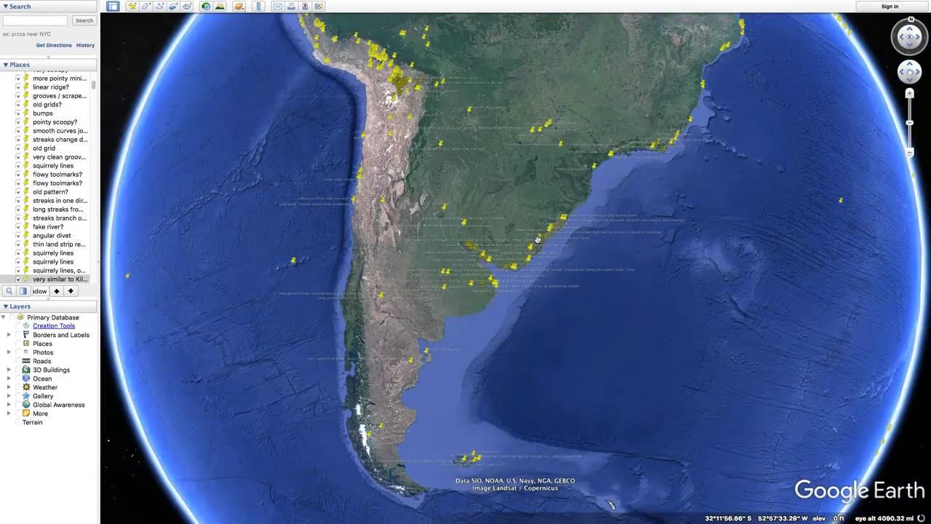
# Zoom in on the "very similar to Kilchlis meadow near lake superior" placemark and inspect the thin wooded islands beside it
pyautogui.scroll(10, 536, 239)
pyautogui.scroll(8, 536, 238)
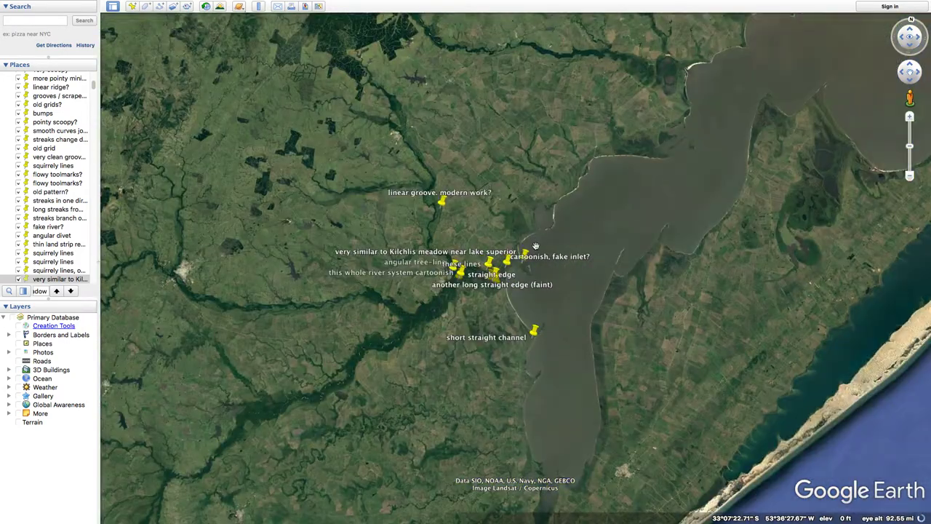
pyautogui.scroll(3, 535, 246)
pyautogui.moveTo(525, 259); pyautogui.dragTo(528, 217)
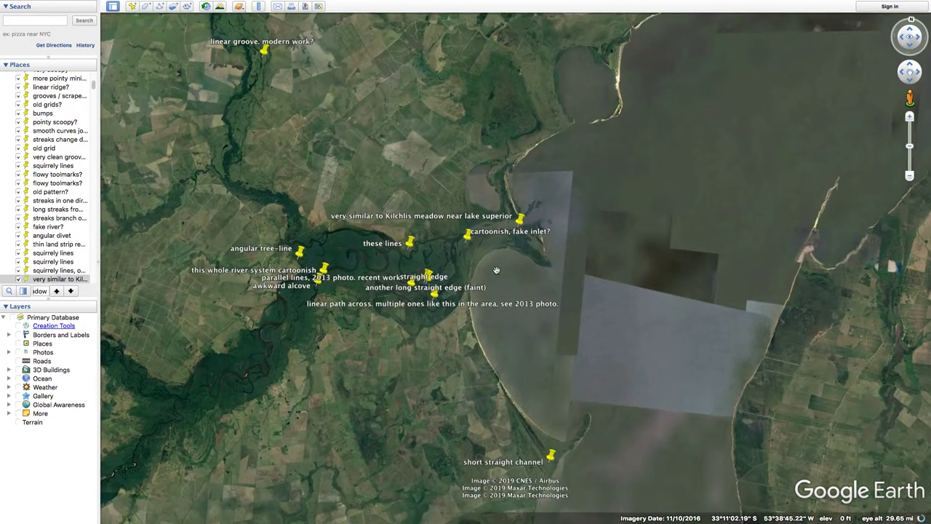
pyautogui.scroll(3, 486, 253)
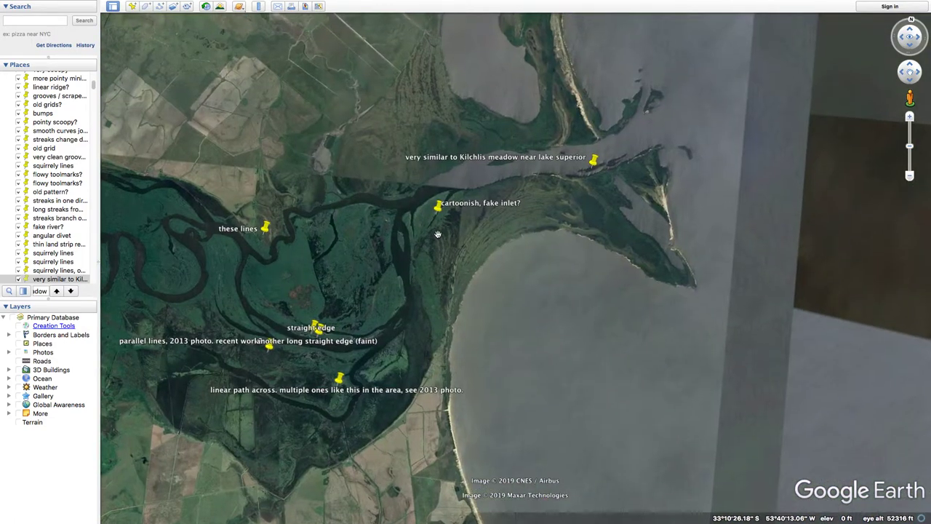
pyautogui.scroll(2, 626, 152)
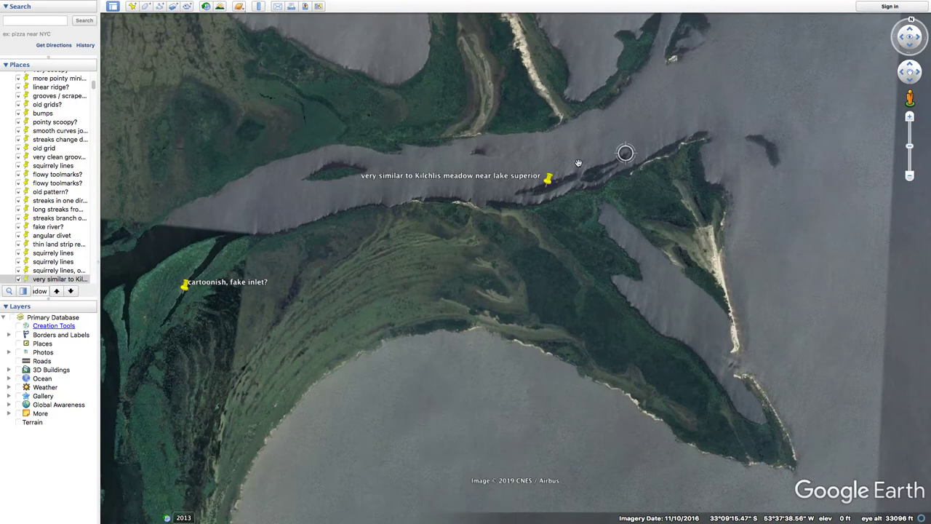
pyautogui.scroll(2, 567, 157)
pyautogui.moveTo(542, 134); pyautogui.dragTo(485, 306)
pyautogui.scroll(2, 486, 305)
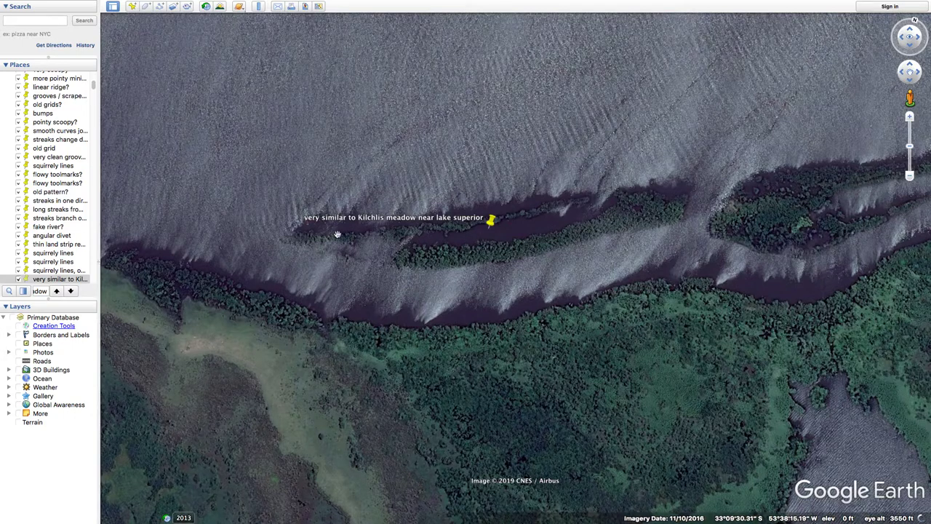
pyautogui.moveTo(550, 227); pyautogui.dragTo(409, 268)
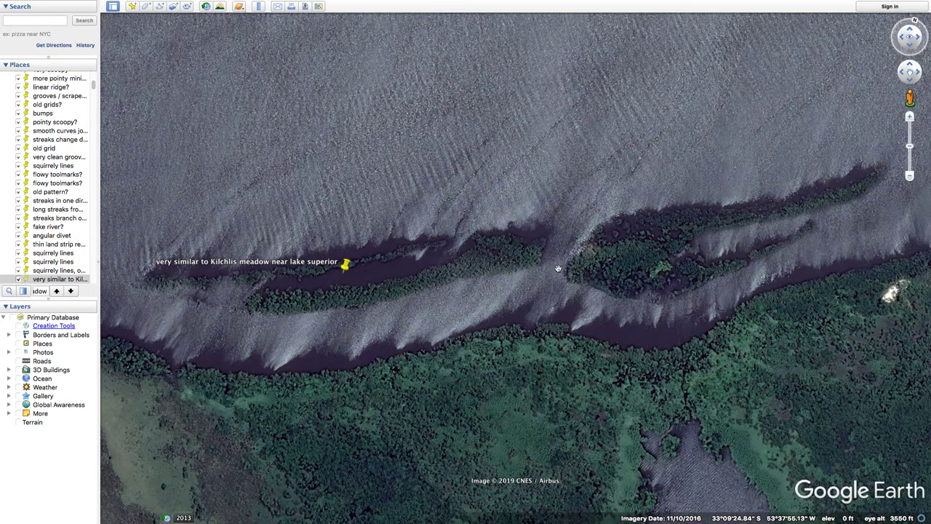
pyautogui.scroll(-5, 620, 268)
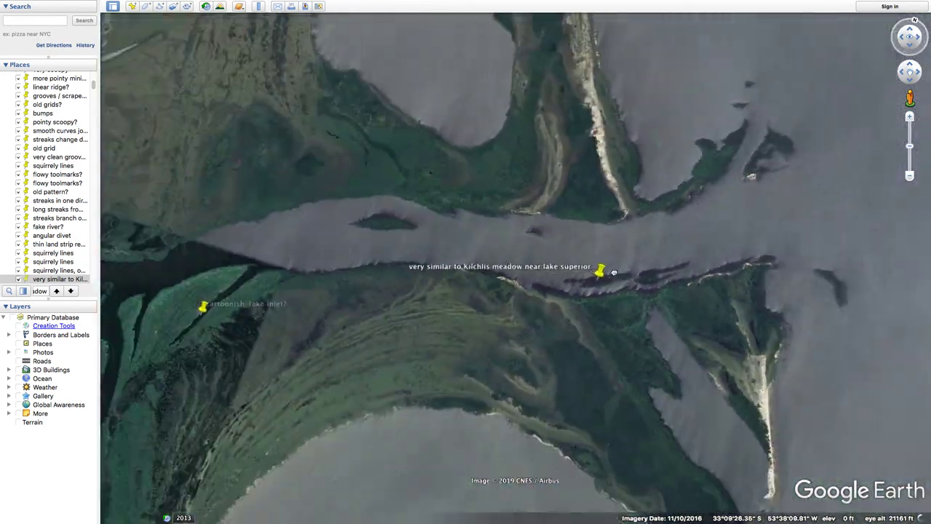
# Follow the river inland from the river mouth, past the "cartoonish, fake inlet?" placemark, towards "these lines"
pyautogui.moveTo(614, 272); pyautogui.dragTo(647, 274)
pyautogui.moveTo(397, 291); pyautogui.dragTo(576, 210)
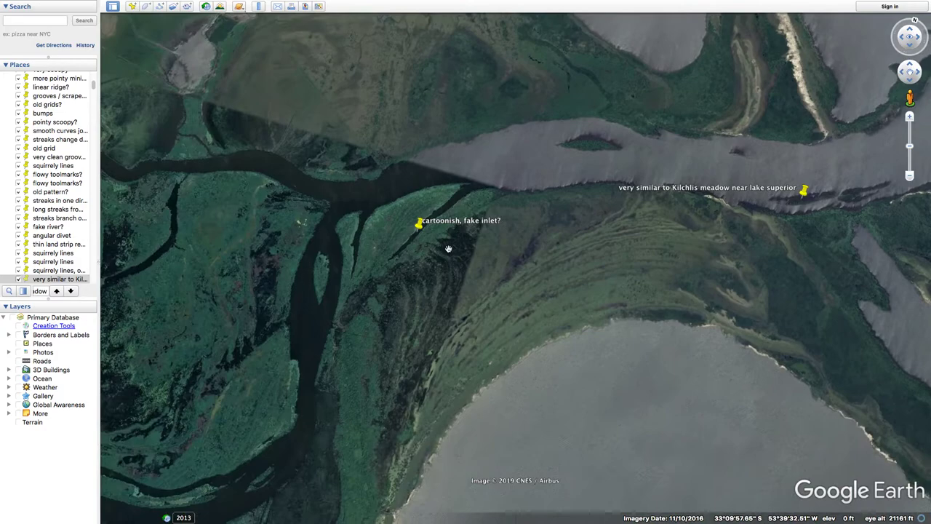
pyautogui.moveTo(448, 249); pyautogui.dragTo(508, 110)
pyautogui.moveTo(538, 177); pyautogui.dragTo(596, 313)
pyautogui.moveTo(406, 148); pyautogui.dragTo(531, 197)
# Examine the tracks and channels around the "these lines" placemark and the river loop with a small islet west of it
pyautogui.scroll(5, 308, 155)
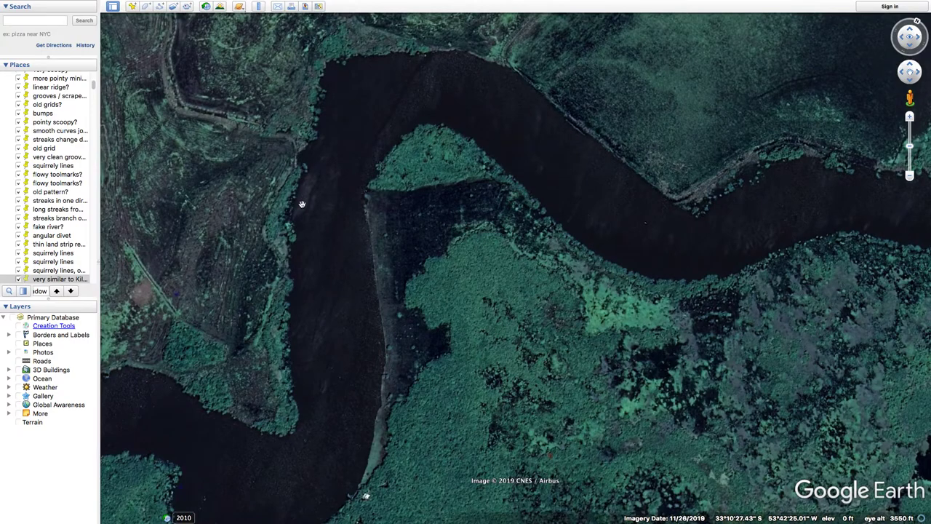
pyautogui.moveTo(301, 204); pyautogui.dragTo(476, 266)
pyautogui.moveTo(374, 241); pyautogui.dragTo(660, 169)
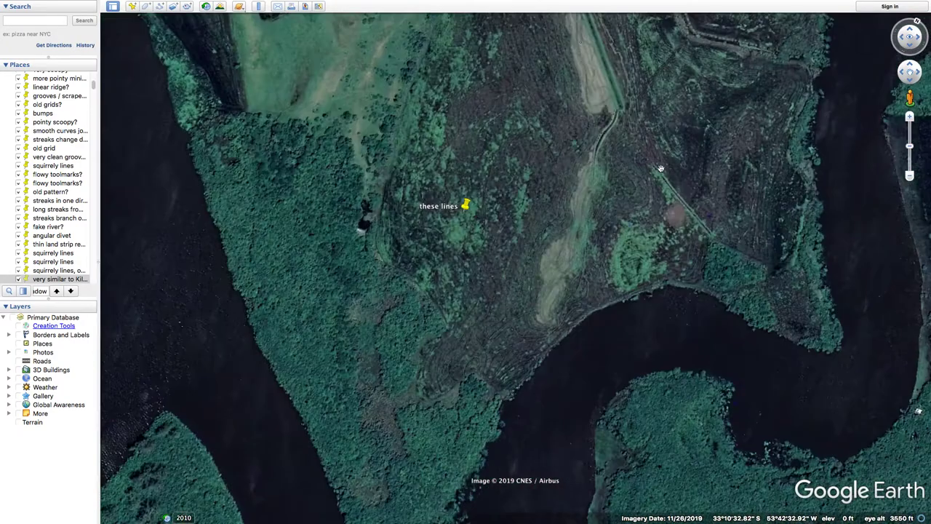
pyautogui.moveTo(558, 154); pyautogui.dragTo(519, 266)
pyautogui.moveTo(594, 83); pyautogui.dragTo(585, 195)
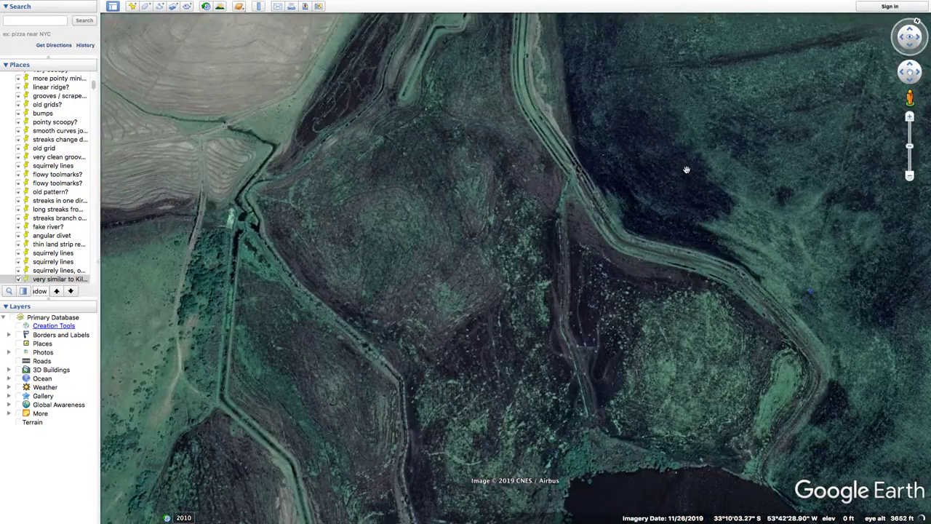
pyautogui.scroll(-5, 603, 212)
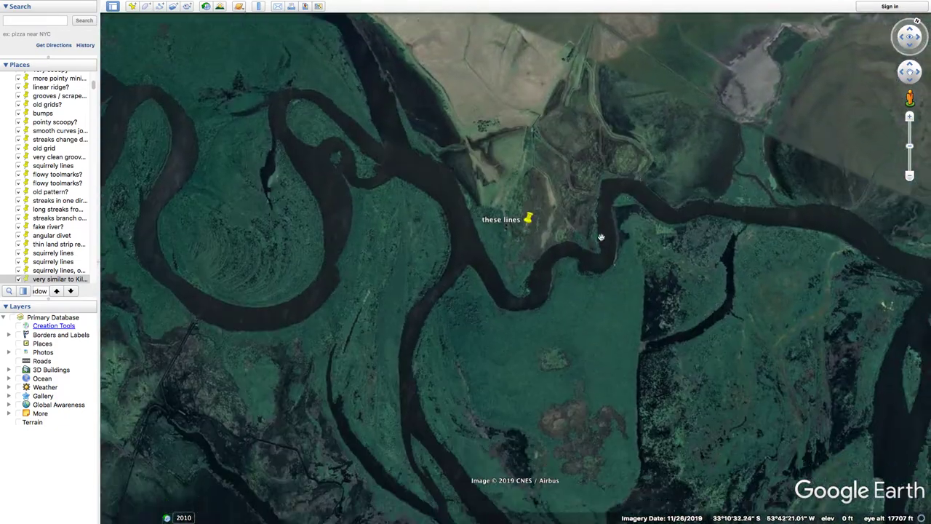
pyautogui.scroll(3, 339, 134)
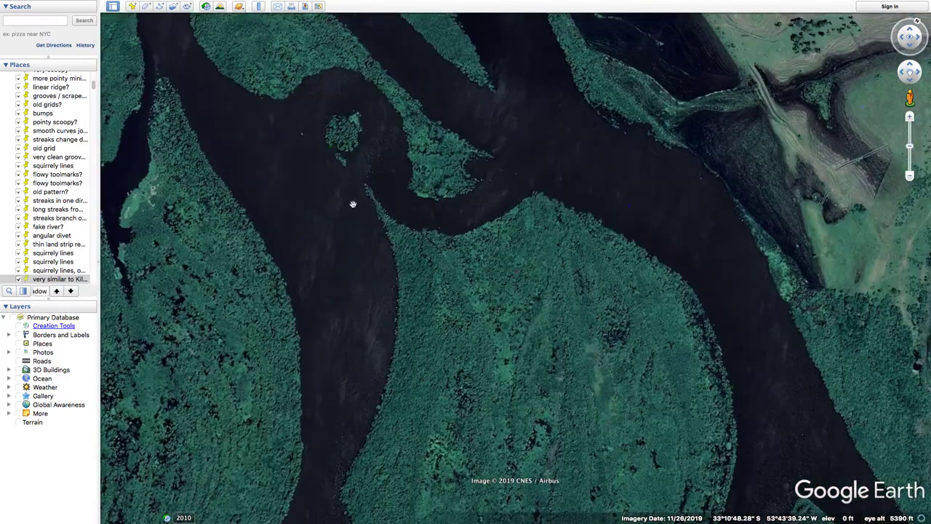
pyautogui.scroll(-5, 352, 203)
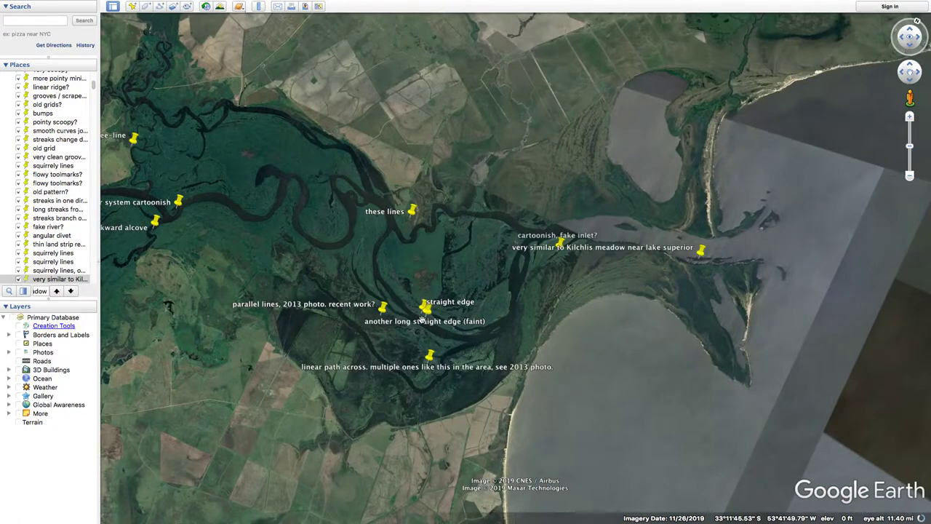
# View the "straight edge" and "another long straight edge (faint)" placemarks close up with the view rotated, selecting each one
pyautogui.scroll(5, 421, 320)
pyautogui.scroll(3, 467, 285)
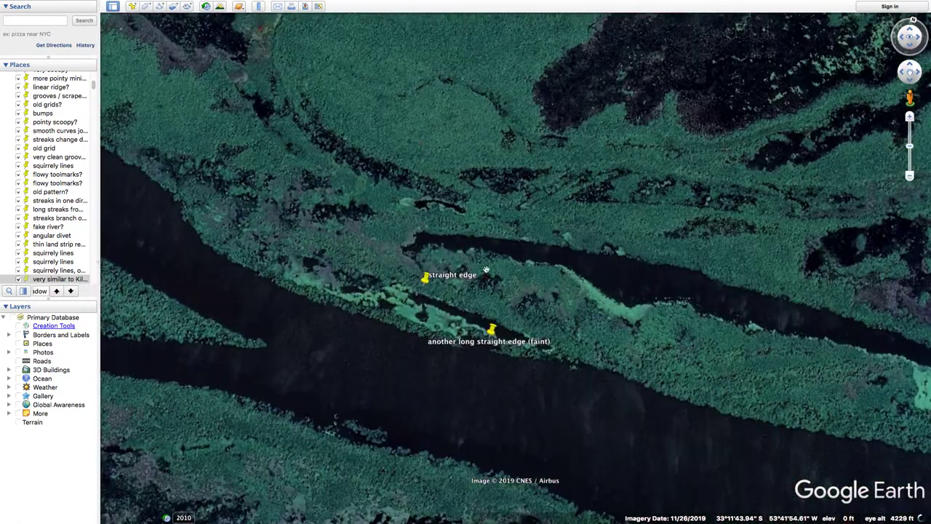
pyautogui.moveTo(486, 270); pyautogui.dragTo(409, 212, button='middle')
pyautogui.moveTo(405, 302); pyautogui.dragTo(564, 316)
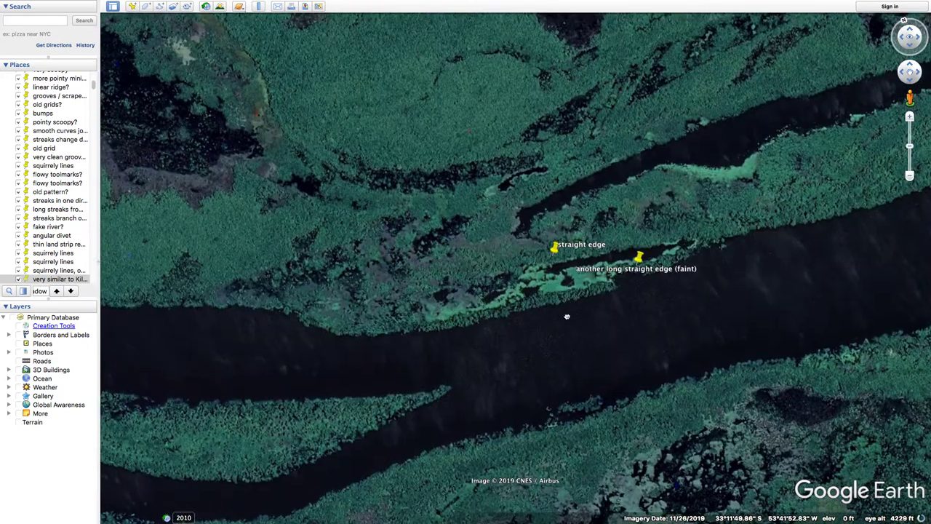
pyautogui.doubleClick(554, 250)
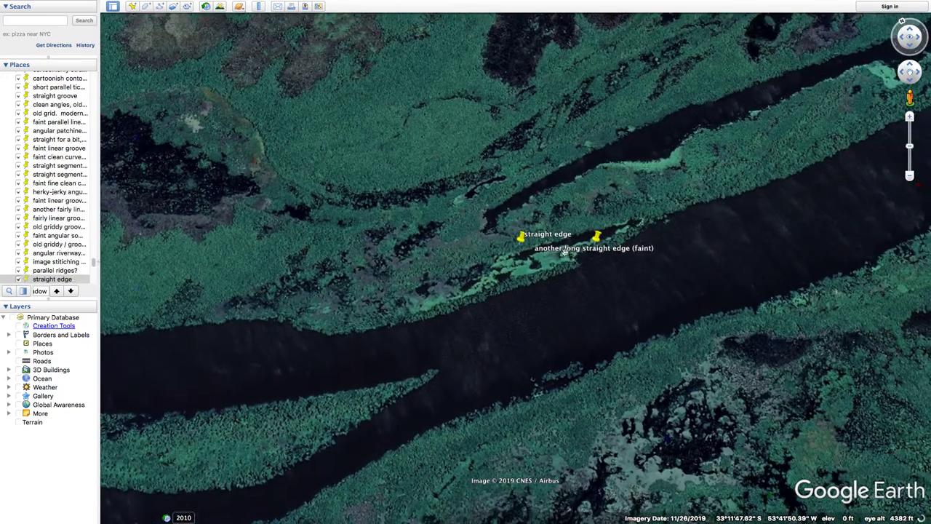
pyautogui.click(598, 235)
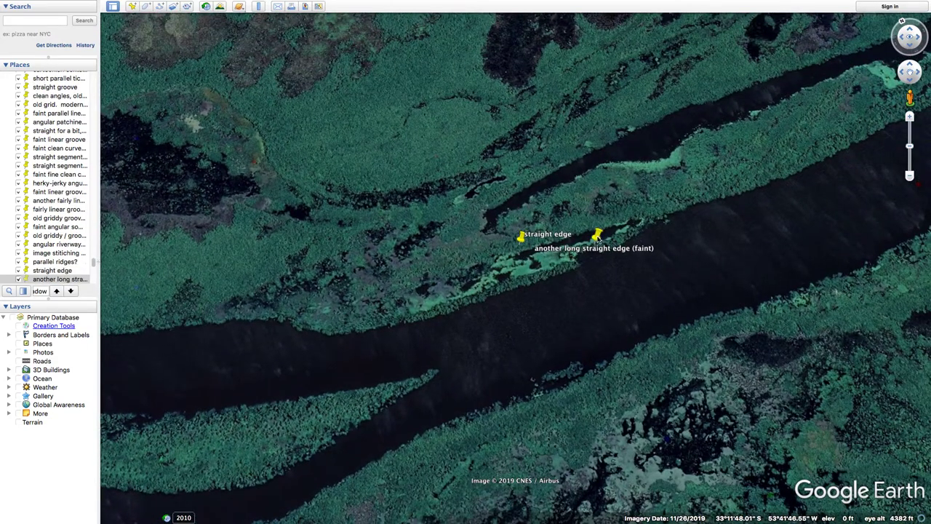
# Turn on historical imagery and examine the riverbank west of the "straight edge" placemark
pyautogui.click(206, 6)
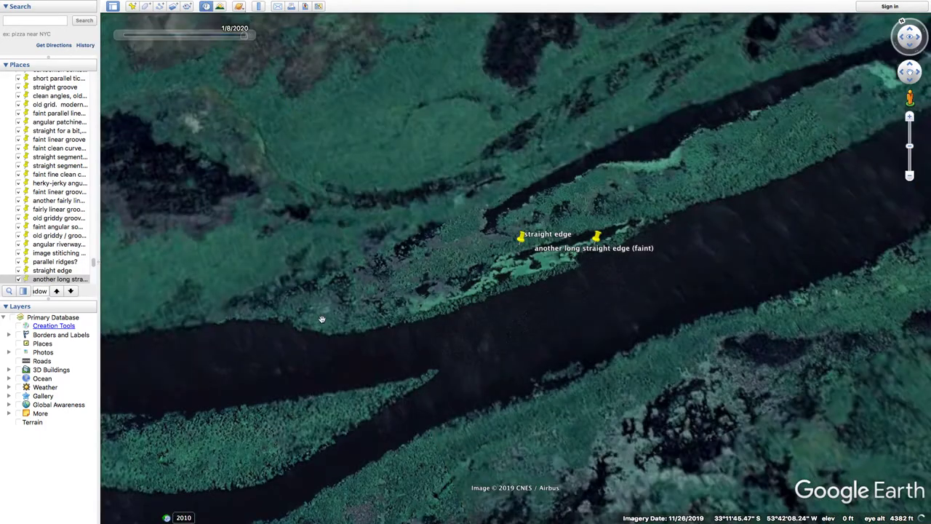
pyautogui.moveTo(322, 318); pyautogui.dragTo(414, 411)
pyautogui.scroll(4, 434, 249)
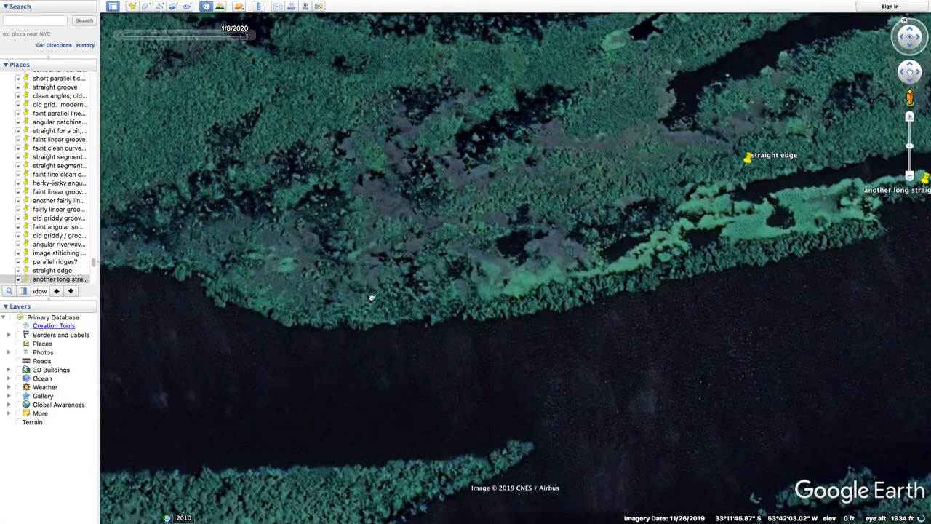
pyautogui.scroll(-2, 371, 298)
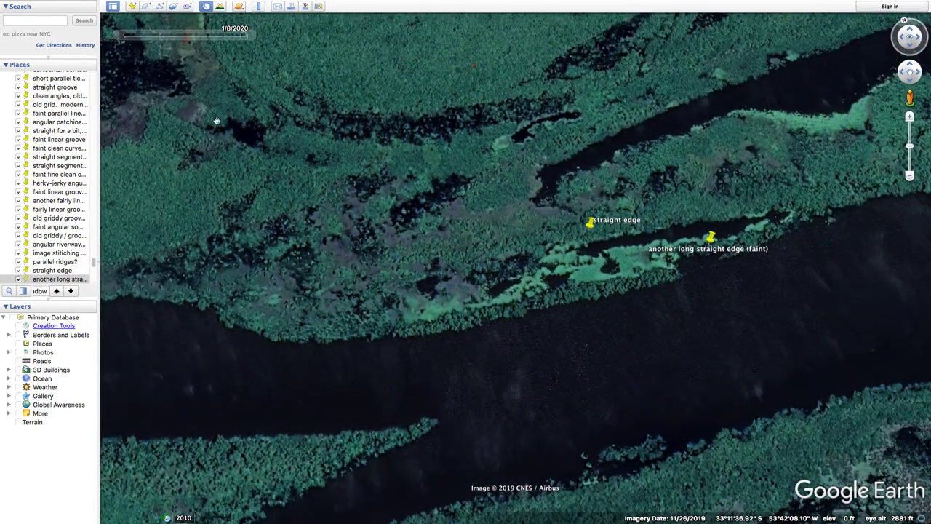
# Compare the straight-edge riverbank in the 11/10/2016, 10/26/2013 and 8/16/2010 imagery, finishing on 11/26/2019
pyautogui.moveTo(242, 34)
pyautogui.moveTo(244, 35); pyautogui.dragTo(205, 38)
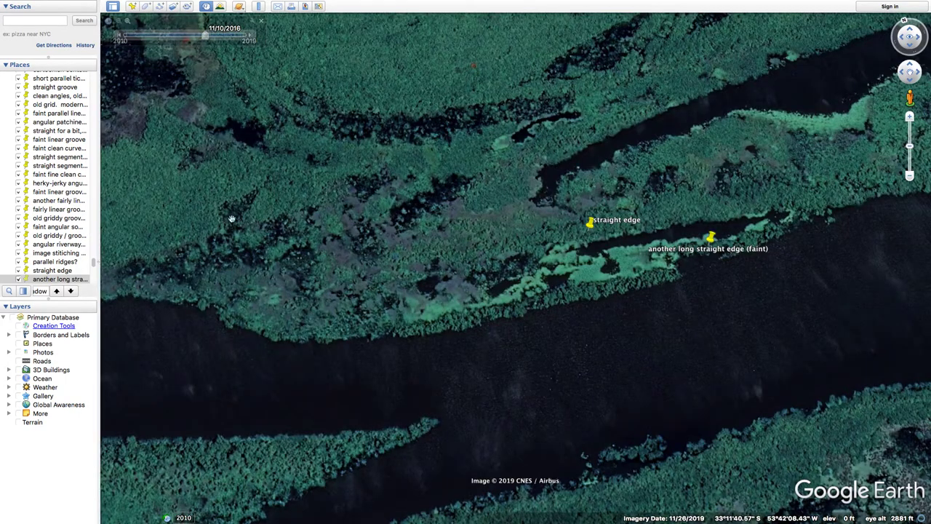
pyautogui.moveTo(211, 37)
pyautogui.moveTo(211, 37); pyautogui.dragTo(167, 36)
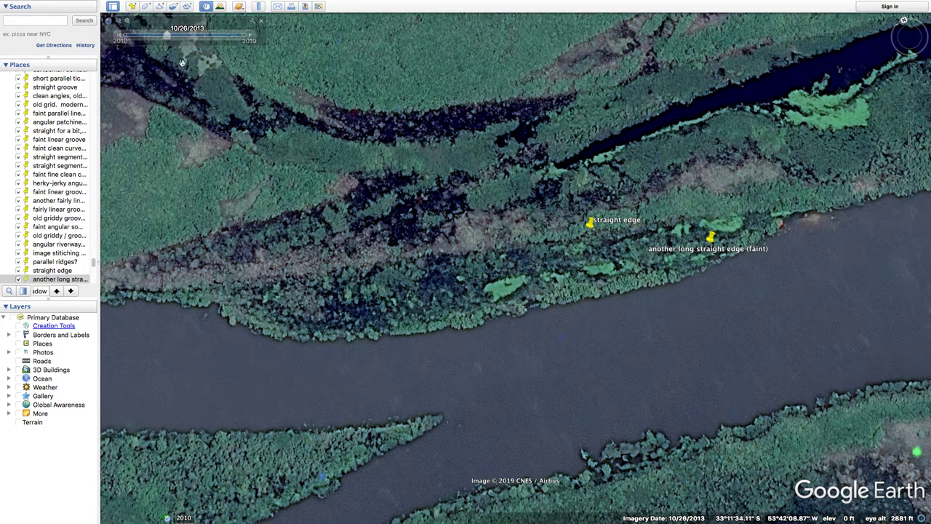
pyautogui.moveTo(165, 35); pyautogui.dragTo(121, 35)
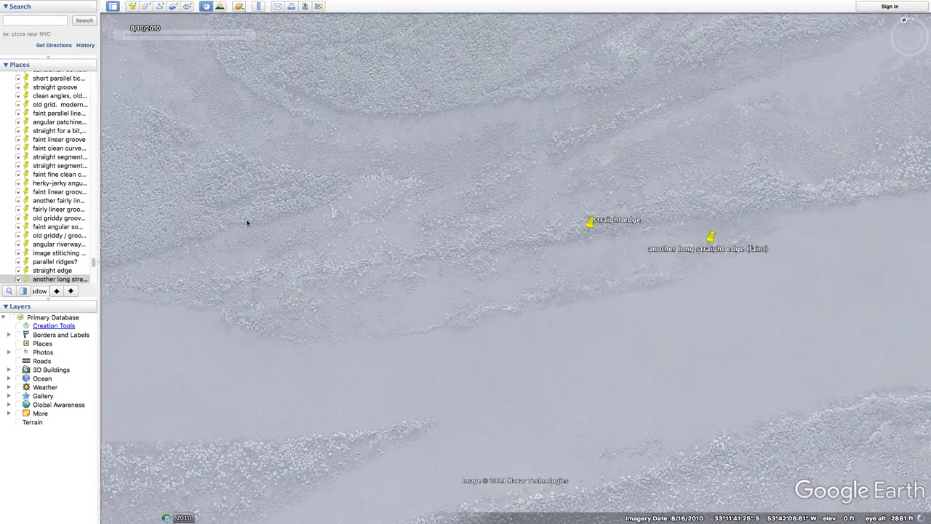
pyautogui.click(207, 35)
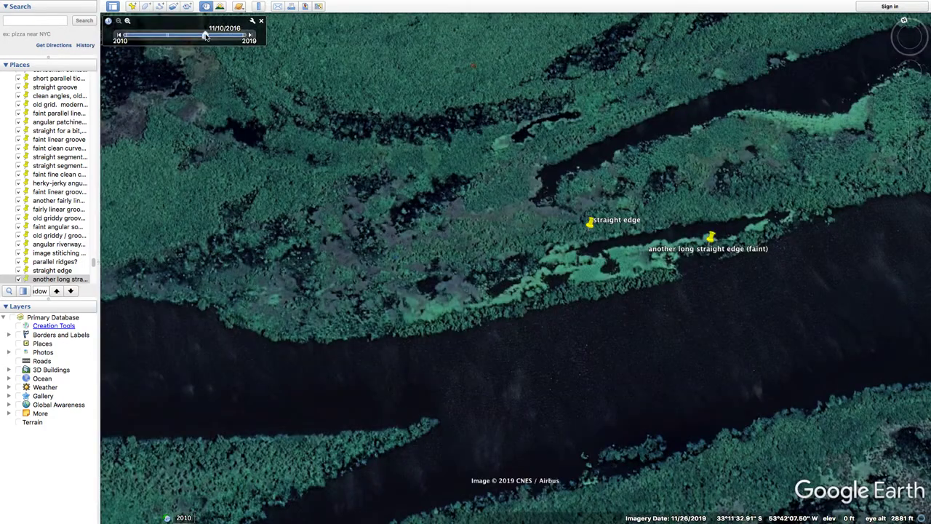
pyautogui.moveTo(206, 35); pyautogui.dragTo(250, 34)
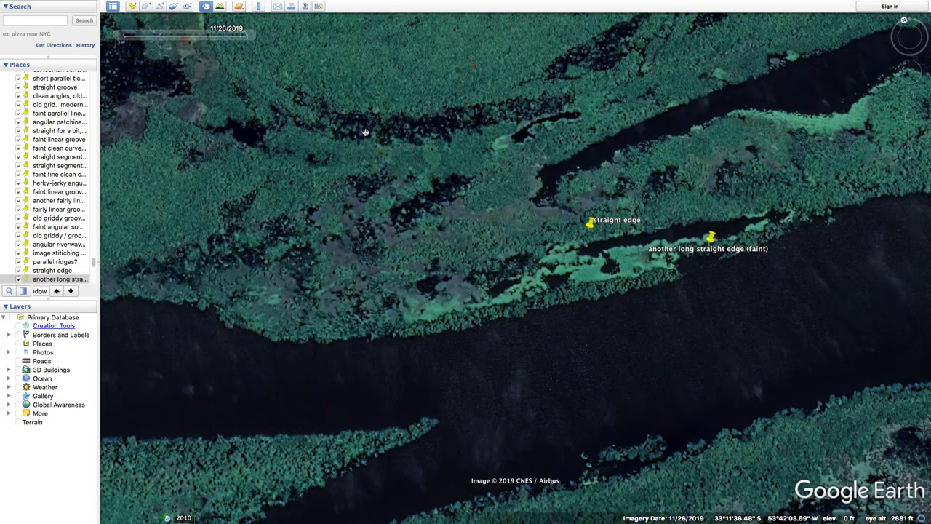
# Inspect the riverbank and vegetation around the two straight-edge placemarks in the 11/26/2019 imagery, close up and in context
pyautogui.scroll(-3, 337, 226)
pyautogui.moveTo(518, 269); pyautogui.dragTo(512, 127)
pyautogui.moveTo(453, 282); pyautogui.dragTo(573, 446)
pyautogui.scroll(3, 490, 276)
pyautogui.moveTo(501, 271); pyautogui.dragTo(496, 171)
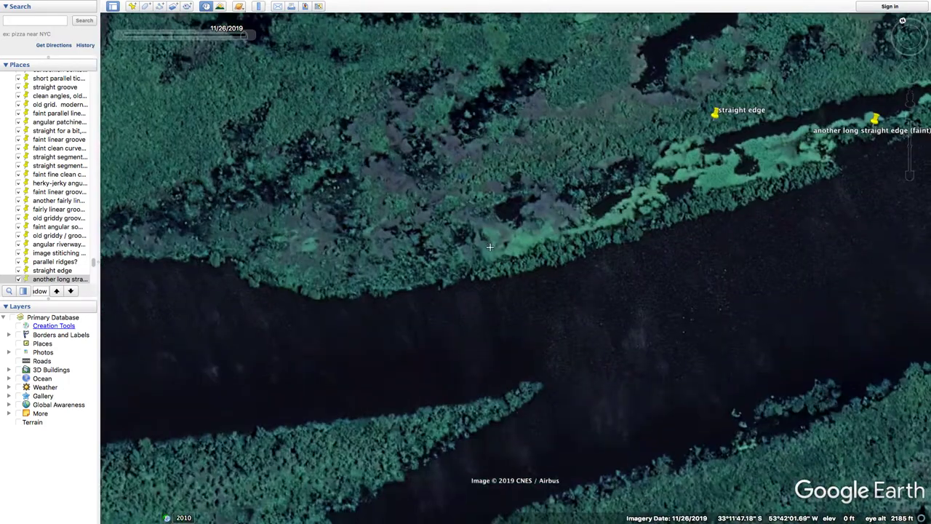
pyautogui.moveTo(469, 257); pyautogui.dragTo(424, 339)
pyautogui.scroll(-3, 423, 338)
pyautogui.scroll(2, 424, 336)
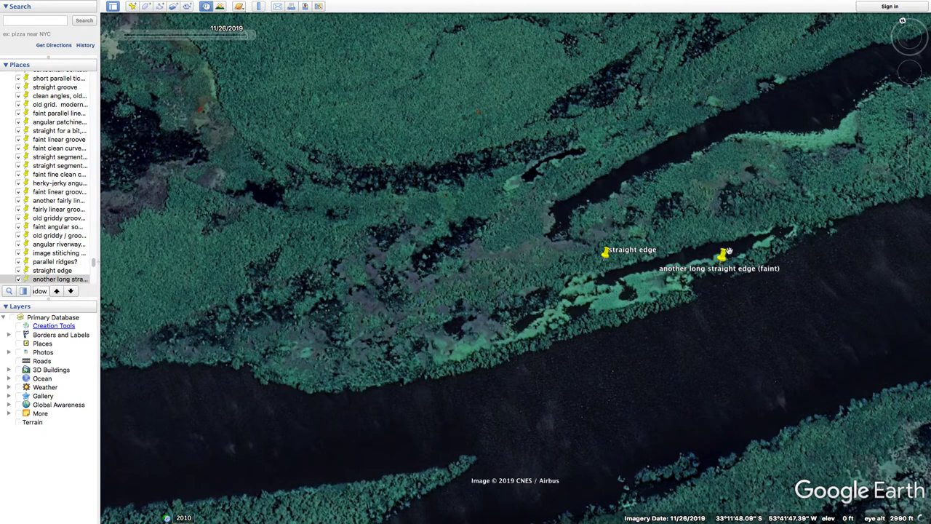
# Inspect the dark marsh around the "parallel lines, 2013 photo. recent work?" placemark, and view it within the wider delta
pyautogui.scroll(-3, 722, 256)
pyautogui.scroll(-5, 474, 325)
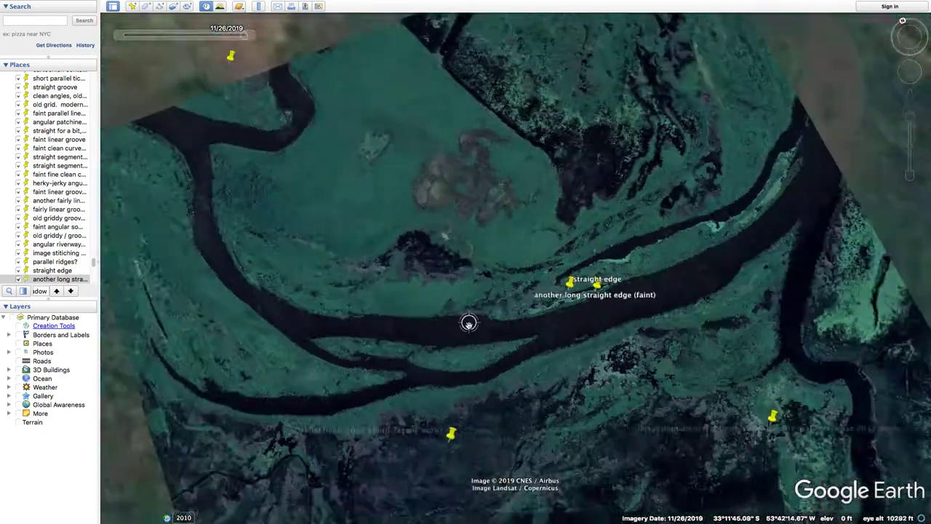
pyautogui.scroll(4, 446, 265)
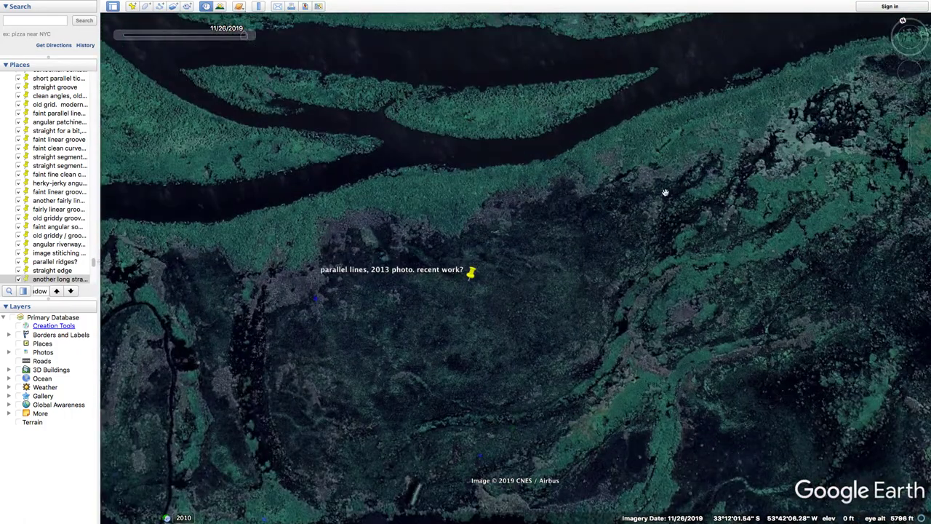
pyautogui.moveTo(666, 191); pyautogui.dragTo(656, 189)
pyautogui.moveTo(658, 291); pyautogui.dragTo(654, 165)
pyautogui.scroll(-4, 632, 207)
pyautogui.scroll(-4, 521, 212)
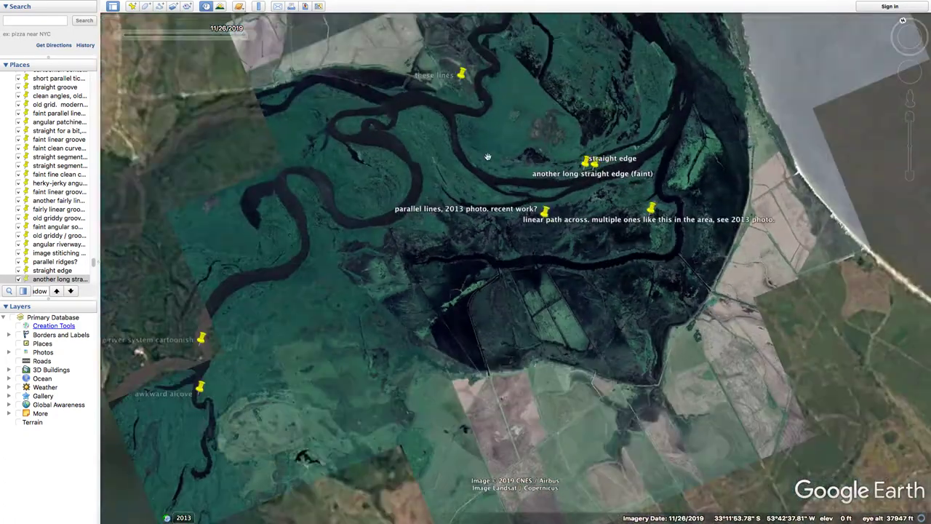
# Examine the long straight forest edge east of "these lines", reset the view to north up, and inspect the vegetation east of that edge
pyautogui.moveTo(438, 202); pyautogui.dragTo(461, 210)
pyautogui.scroll(3, 467, 132)
pyautogui.moveTo(468, 148); pyautogui.dragTo(358, 212)
pyautogui.scroll(6, 530, 204)
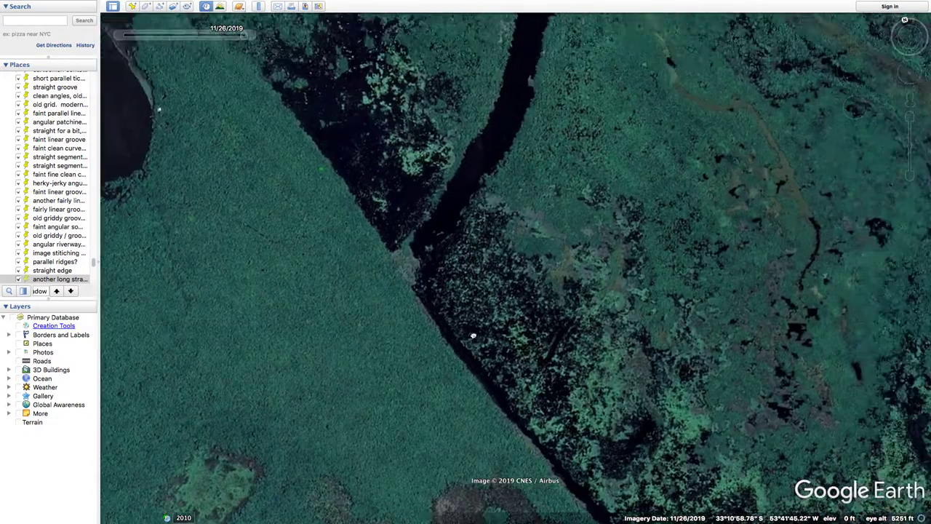
pyautogui.scroll(-3, 466, 336)
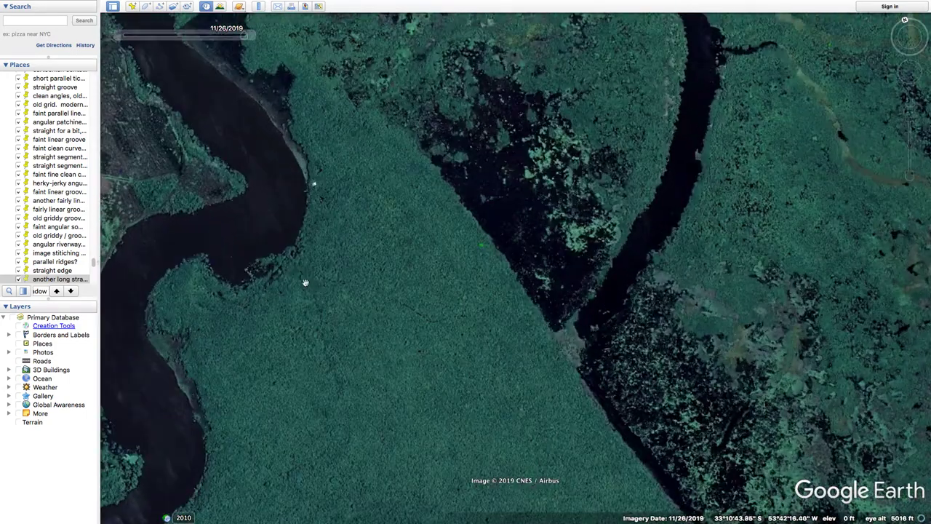
pyautogui.press('r')
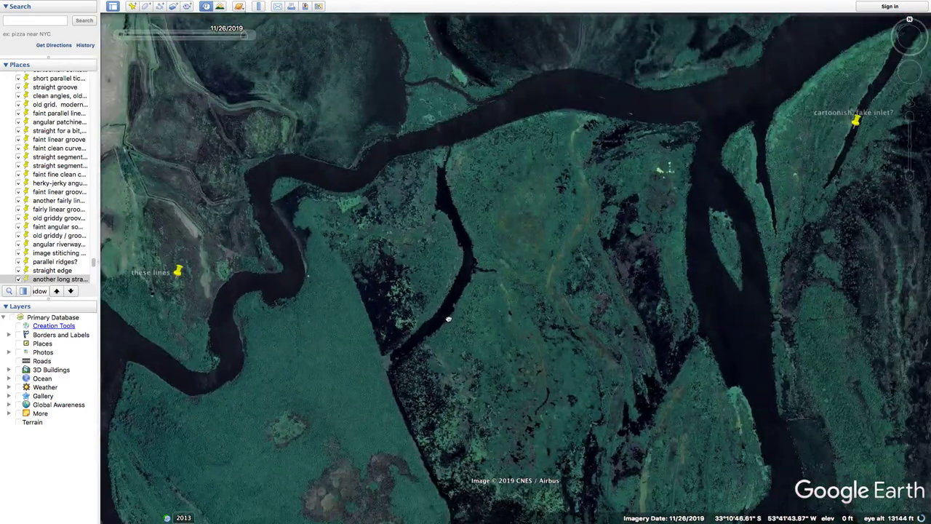
pyautogui.scroll(5, 447, 315)
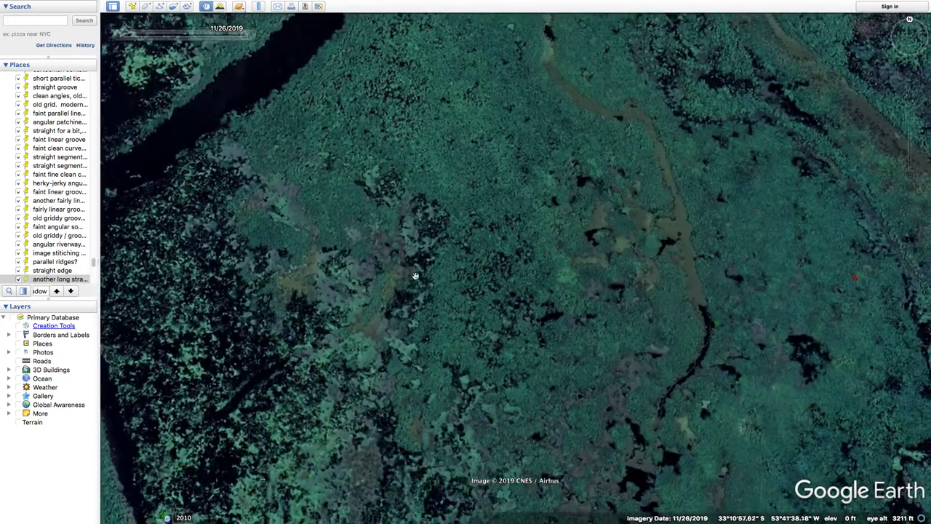
# Inspect the marsh and winding muddy channel east of the long straight forest edge, and view the area within the wider delta
pyautogui.moveTo(415, 276); pyautogui.dragTo(488, 202)
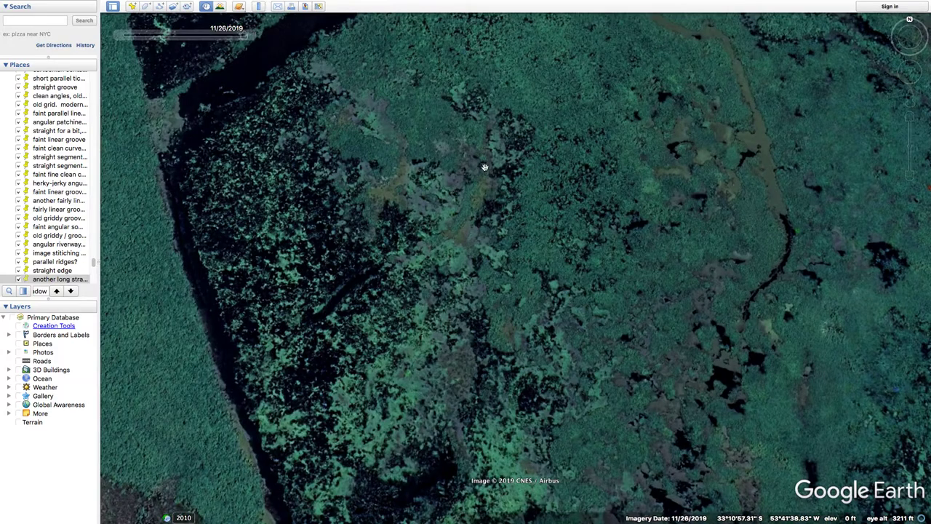
pyautogui.moveTo(602, 260); pyautogui.dragTo(485, 395)
pyautogui.moveTo(573, 248); pyautogui.dragTo(520, 377)
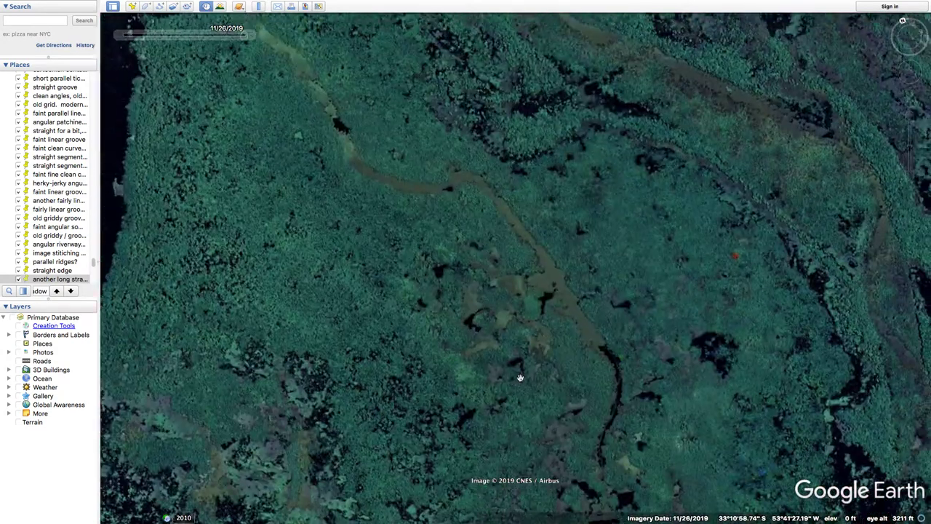
pyautogui.scroll(-5, 520, 378)
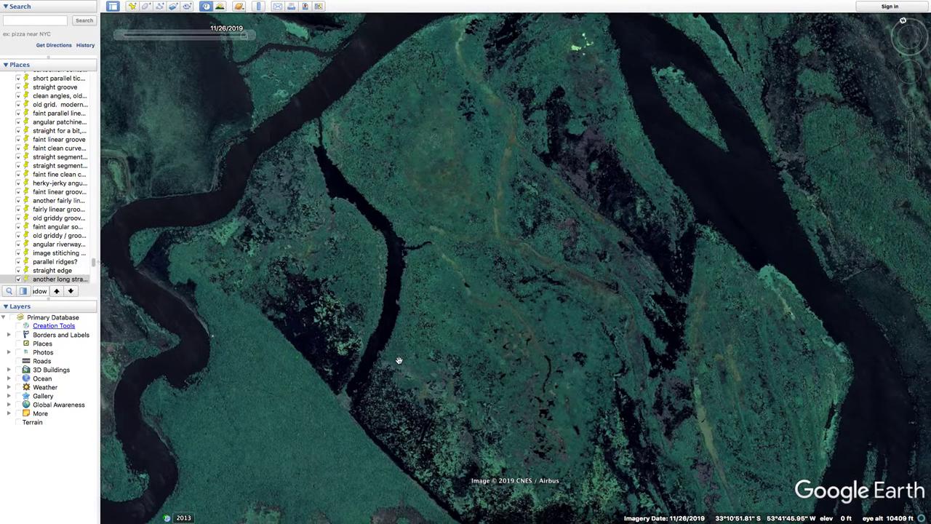
pyautogui.scroll(-5, 398, 360)
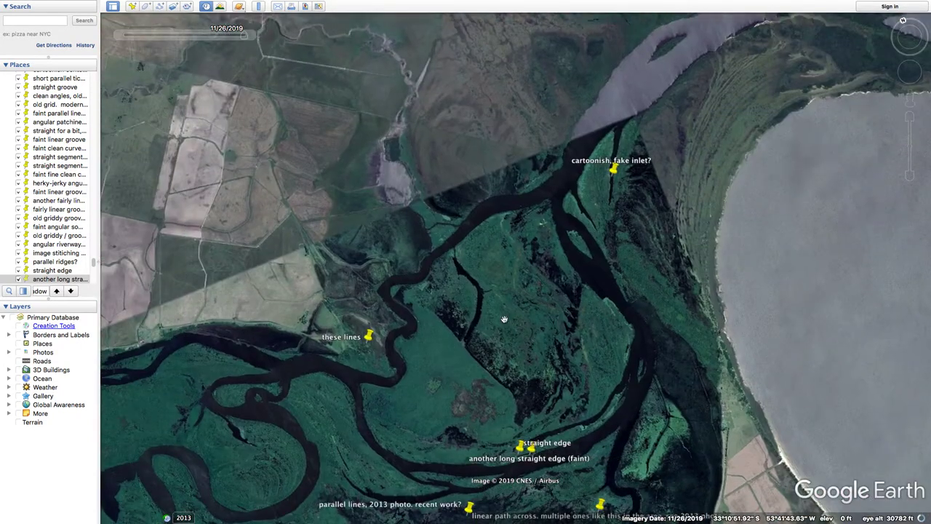
# Inspect the forest patch and dark streaked marsh between the river and the lagoon, close up and in context
pyautogui.scroll(5, 652, 256)
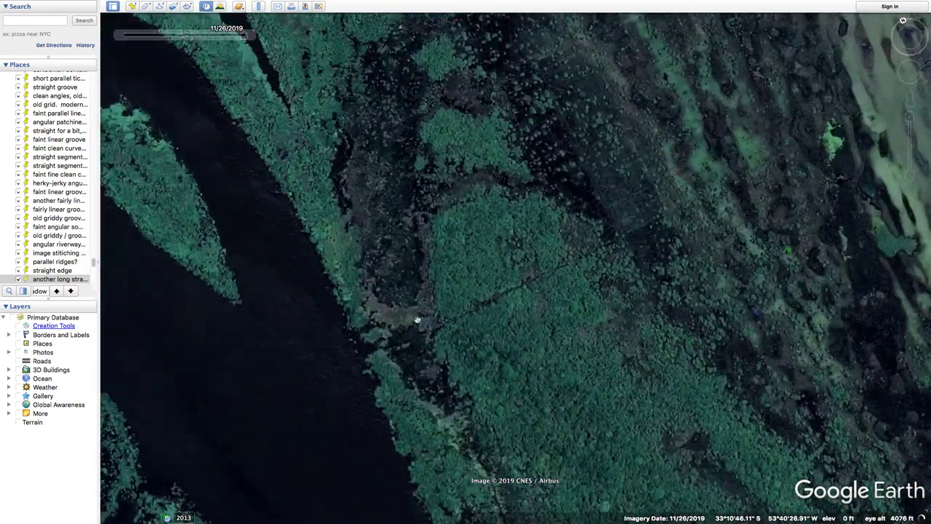
pyautogui.moveTo(593, 230); pyautogui.dragTo(482, 364)
pyautogui.scroll(3, 530, 249)
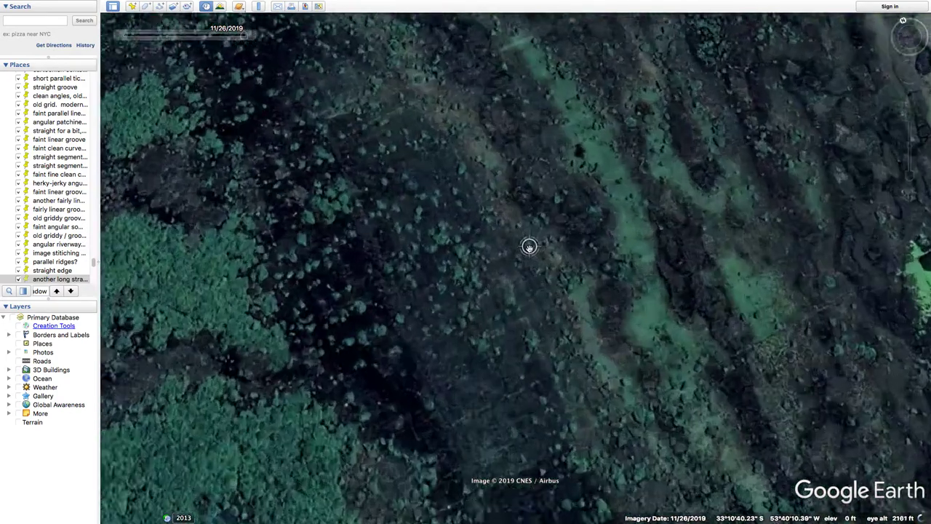
pyautogui.scroll(-3, 606, 263)
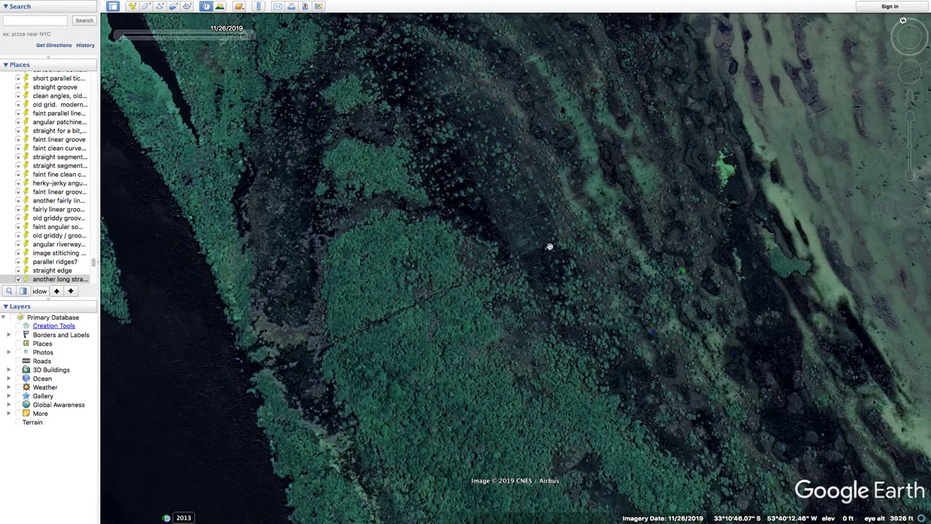
pyautogui.scroll(-5, 356, 346)
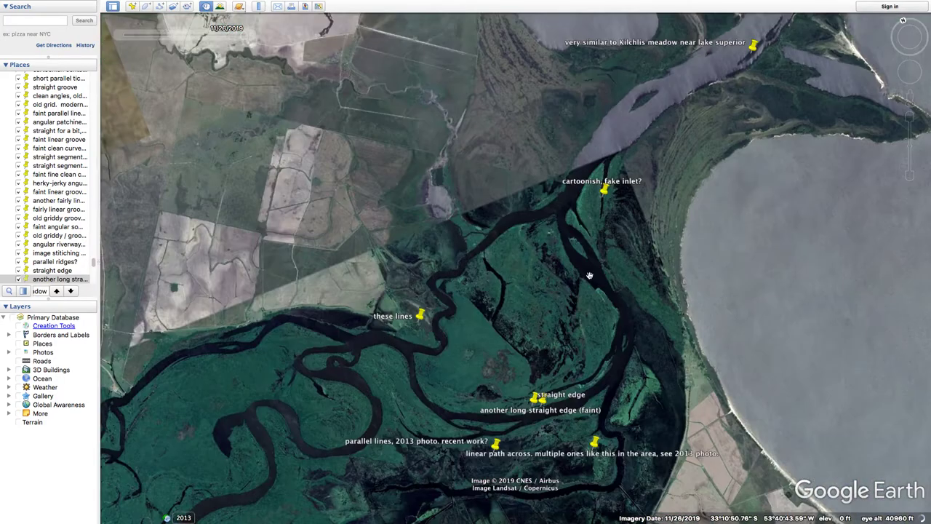
# Find the "angular tree-line" placemark in the western delta and inspect the forest border beside the river bend up close
pyautogui.moveTo(451, 349); pyautogui.dragTo(528, 245)
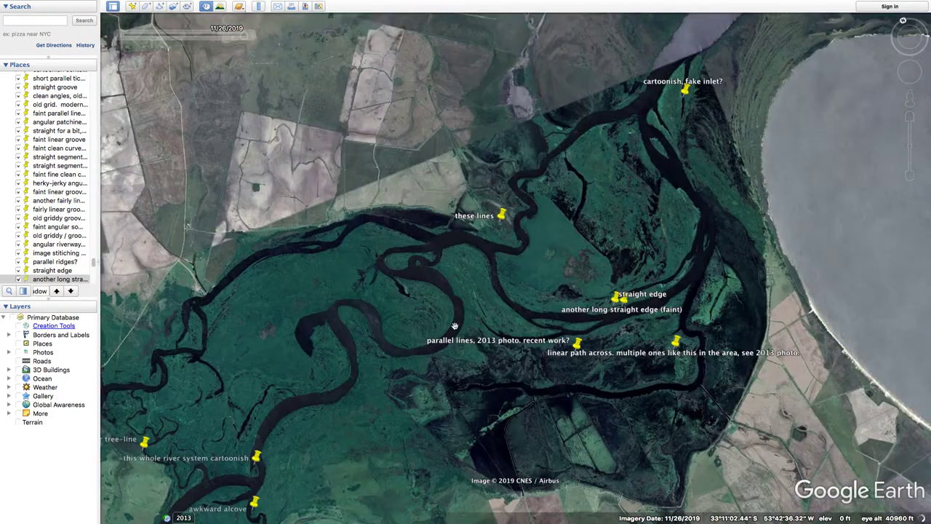
pyautogui.moveTo(401, 386); pyautogui.dragTo(476, 282)
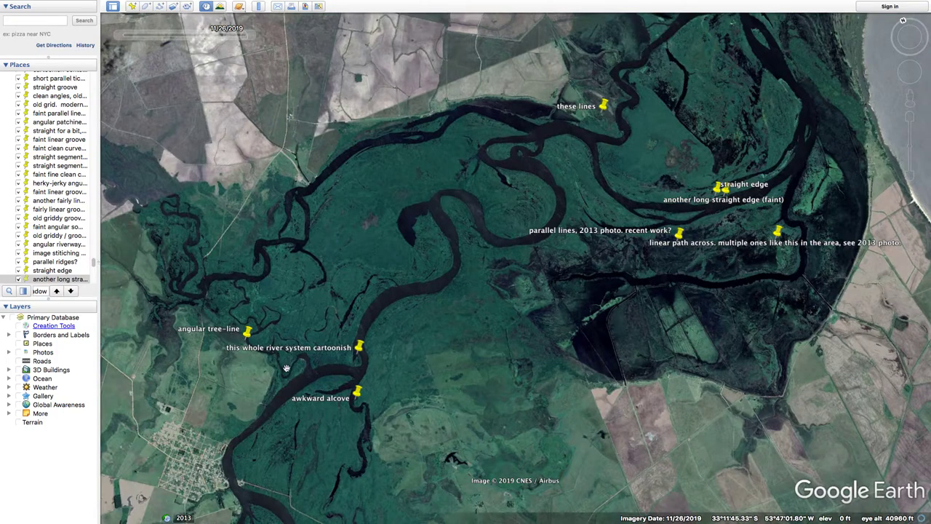
pyautogui.scroll(8, 236, 352)
pyautogui.moveTo(206, 339); pyautogui.dragTo(456, 202, button='middle')
pyautogui.moveTo(502, 255); pyautogui.dragTo(575, 479)
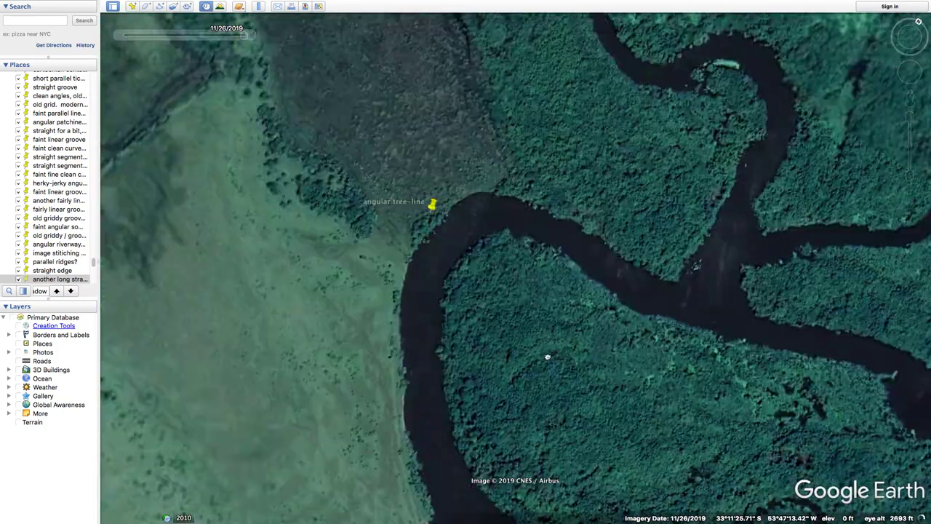
pyautogui.moveTo(490, 267); pyautogui.dragTo(476, 376)
pyautogui.scroll(3, 390, 352)
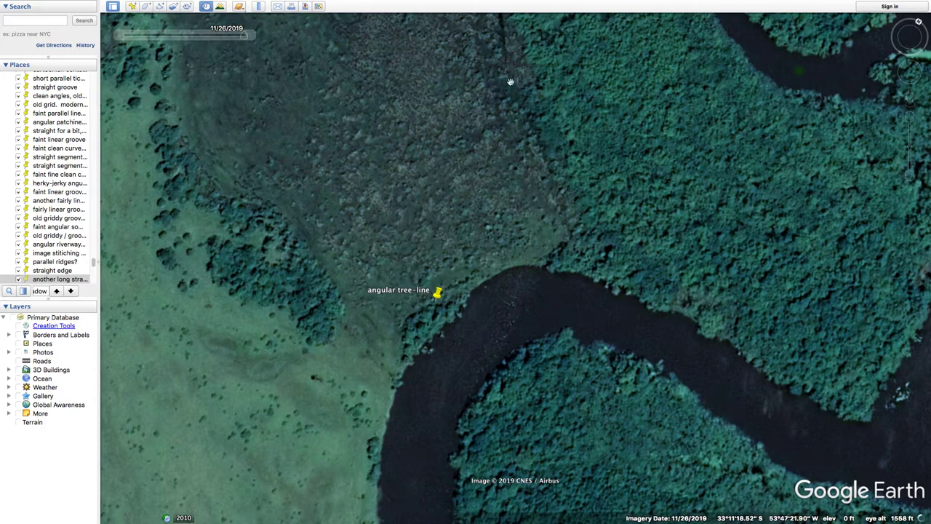
# Examine the edges of the dark field north of "angular tree-line", up to the road crossing the marsh
pyautogui.scroll(-3, 509, 131)
pyautogui.moveTo(509, 170); pyautogui.dragTo(517, 279)
pyautogui.moveTo(503, 141); pyautogui.dragTo(514, 303)
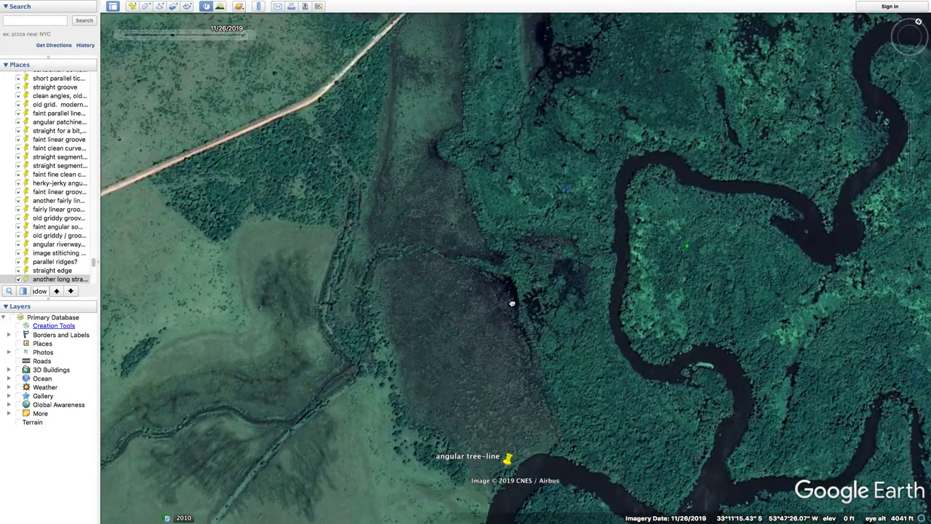
pyautogui.scroll(3, 499, 274)
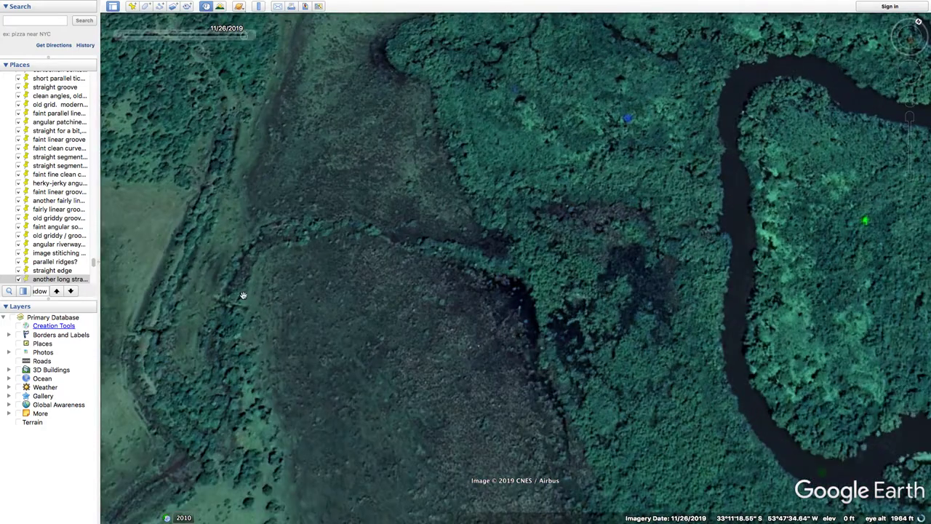
pyautogui.scroll(-5, 493, 263)
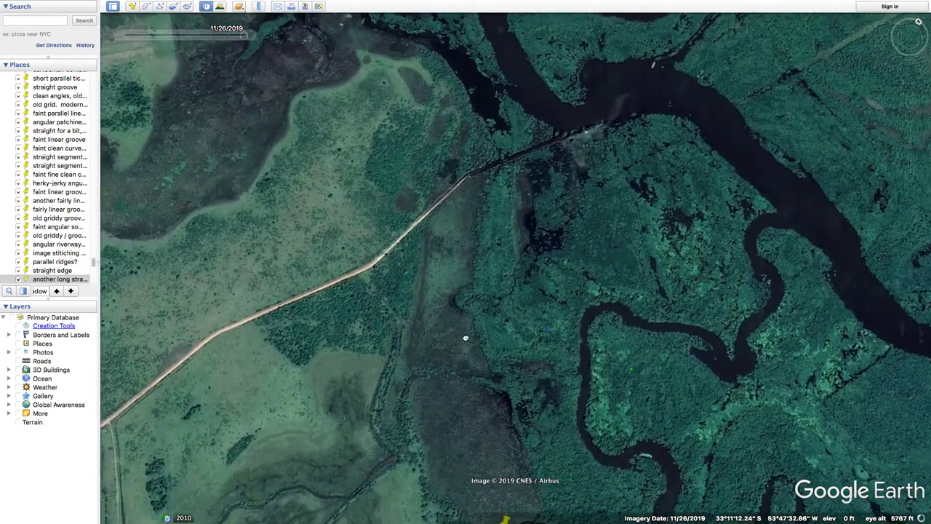
pyautogui.moveTo(466, 336); pyautogui.dragTo(421, 296)
pyautogui.moveTo(419, 334); pyautogui.dragTo(453, 245)
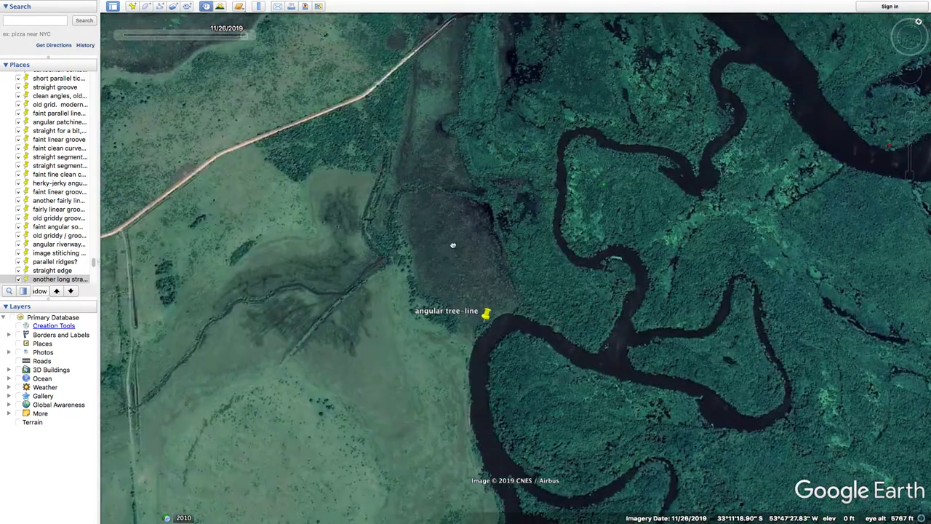
# Inspect the meandering channels between "angular tree-line" and the main river, and view them together with the nearby town
pyautogui.scroll(-5, 309, 365)
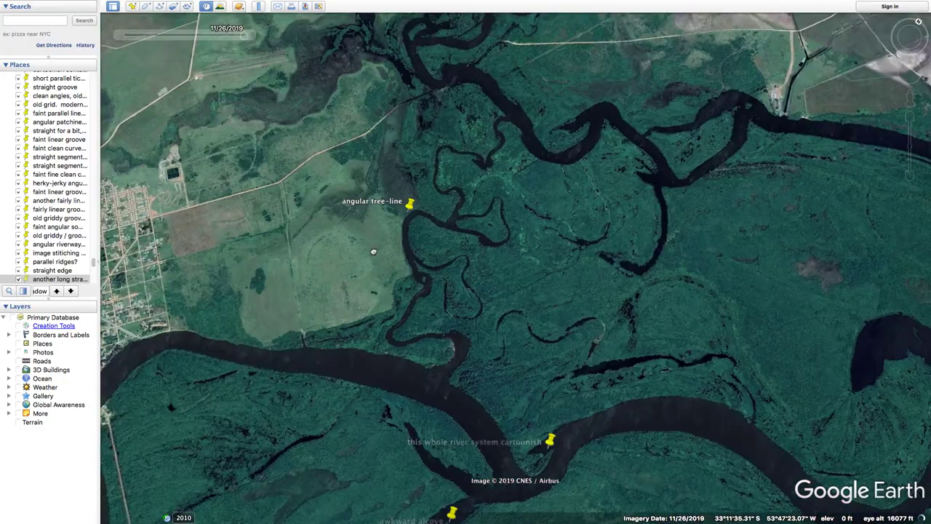
pyautogui.scroll(5, 366, 325)
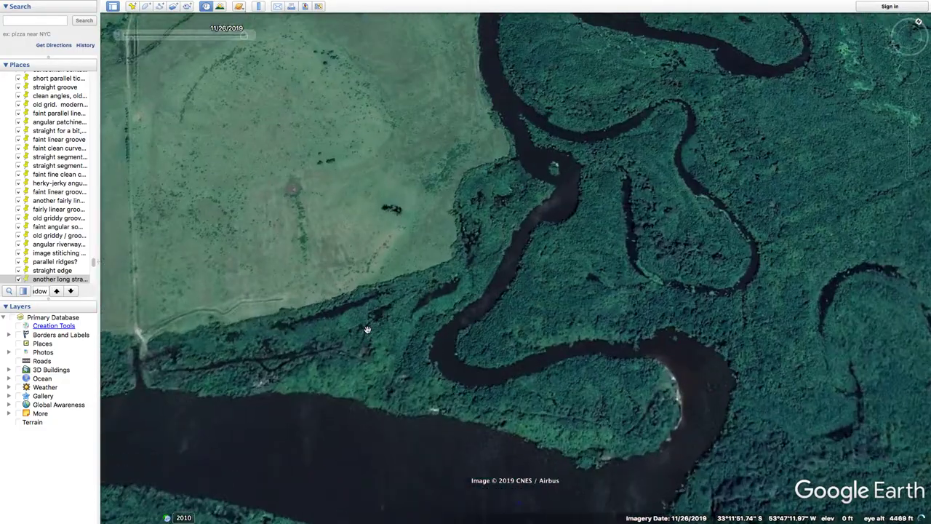
pyautogui.moveTo(552, 373); pyautogui.dragTo(483, 357)
pyautogui.scroll(3, 542, 260)
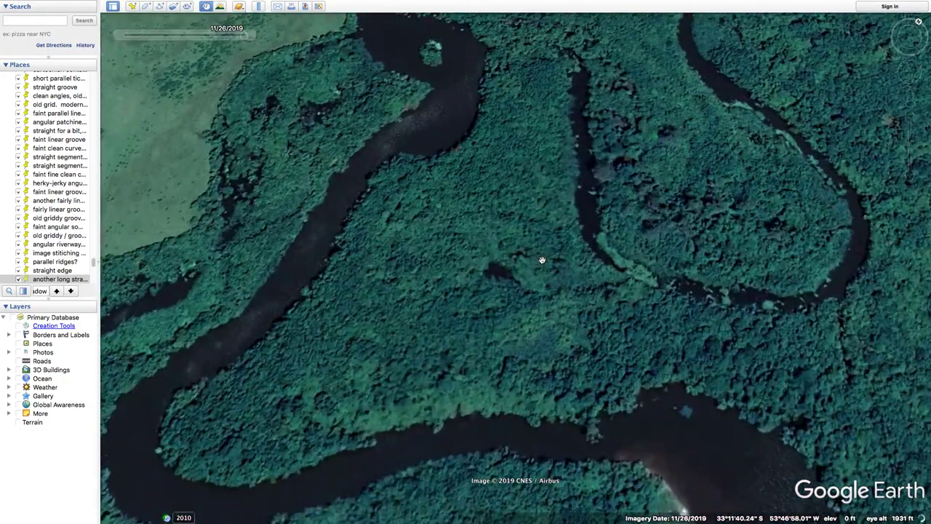
pyautogui.scroll(-4, 542, 259)
pyautogui.scroll(-6, 541, 260)
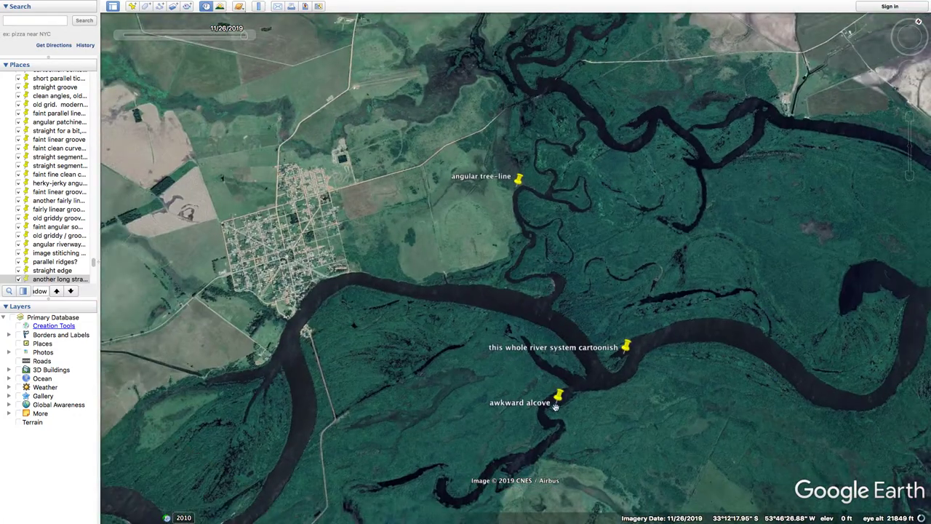
# Go to the "awkward alcove" placemark, hide its marker, and inspect the squared riverbank notch up close
pyautogui.scroll(9, 555, 406)
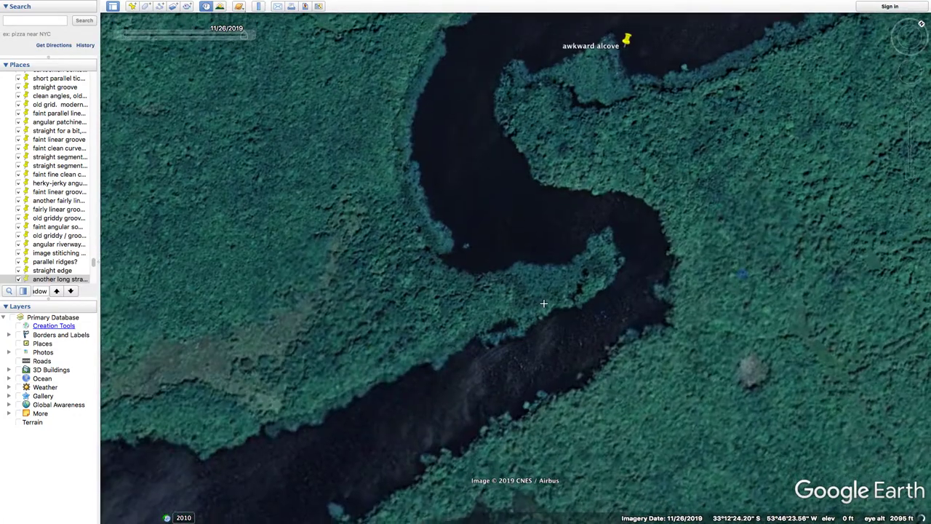
pyautogui.moveTo(543, 304); pyautogui.dragTo(619, 403)
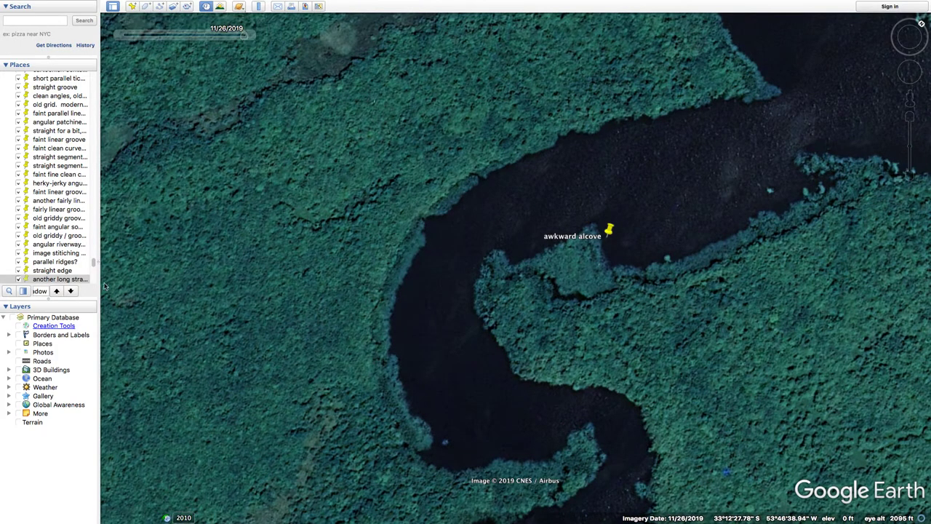
pyautogui.doubleClick(606, 228)
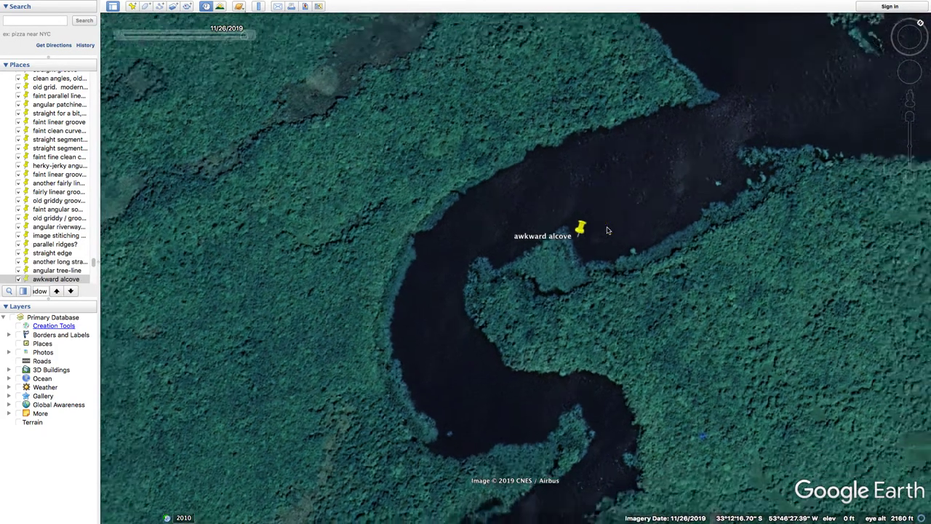
pyautogui.click(19, 280)
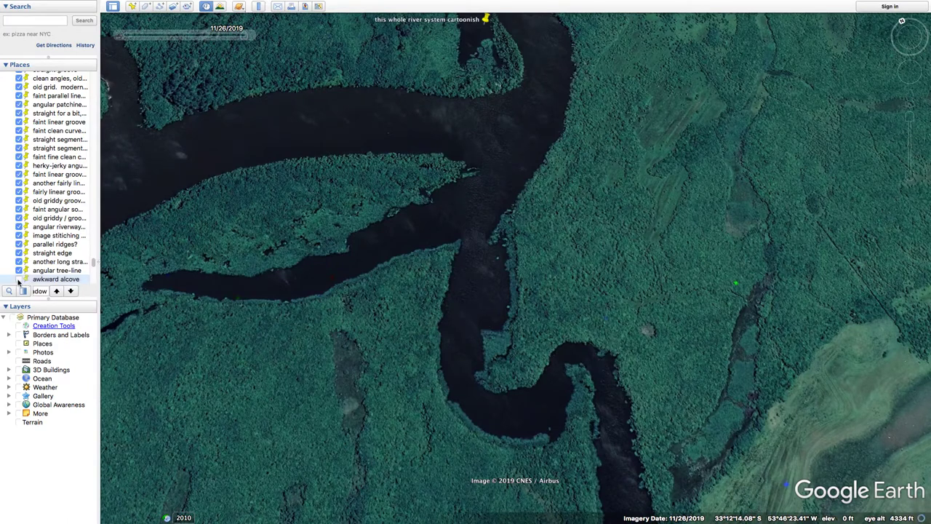
pyautogui.scroll(3, 493, 332)
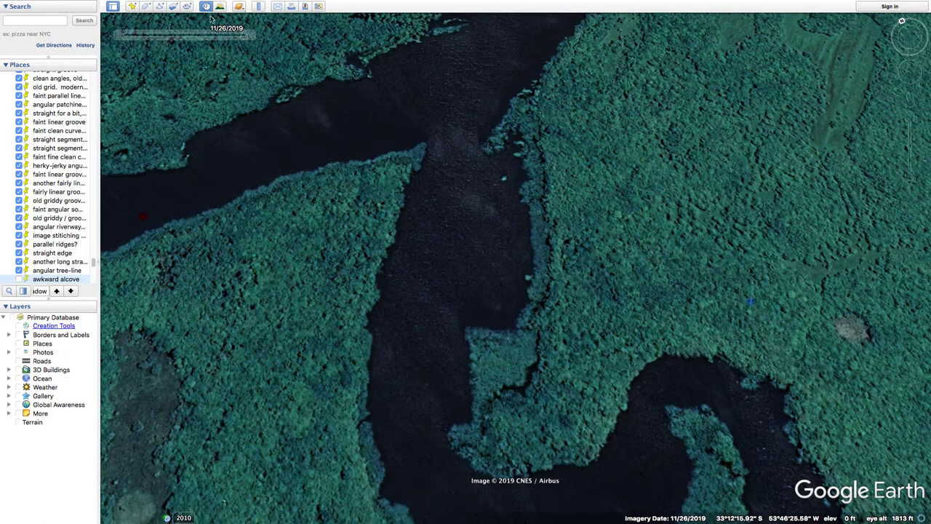
# Compare the alcove in the 11/10/2016, 10/6/2013 and 8/16/2010 imagery, finishing on 11/26/2019
pyautogui.moveTo(245, 35); pyautogui.dragTo(208, 38)
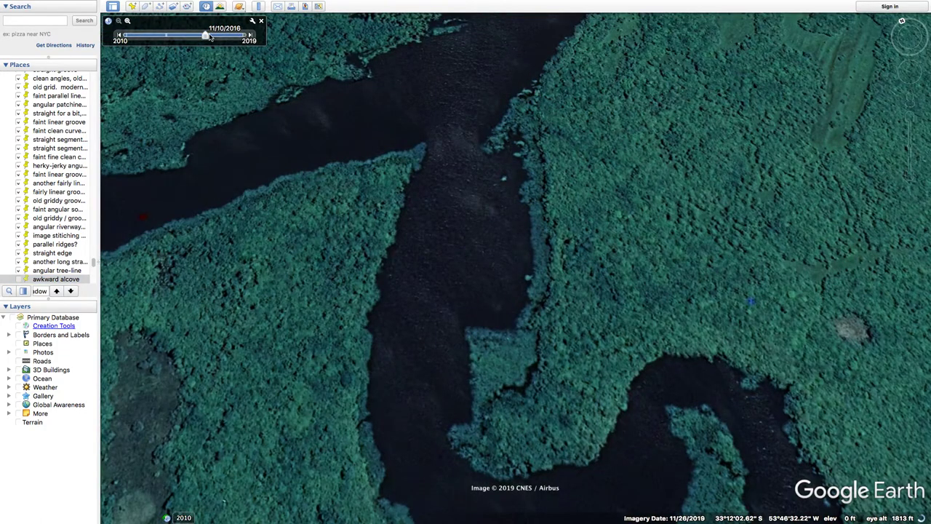
pyautogui.click(165, 36)
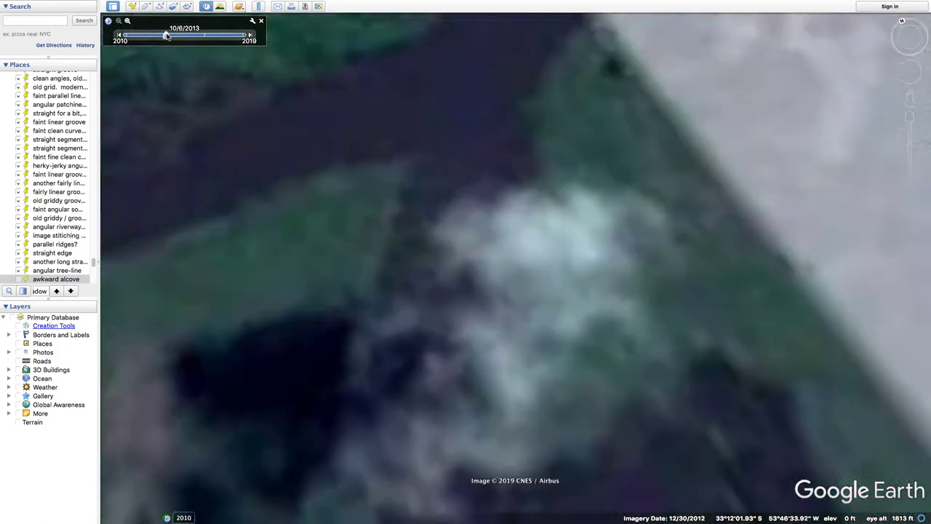
pyautogui.moveTo(167, 36); pyautogui.dragTo(128, 35)
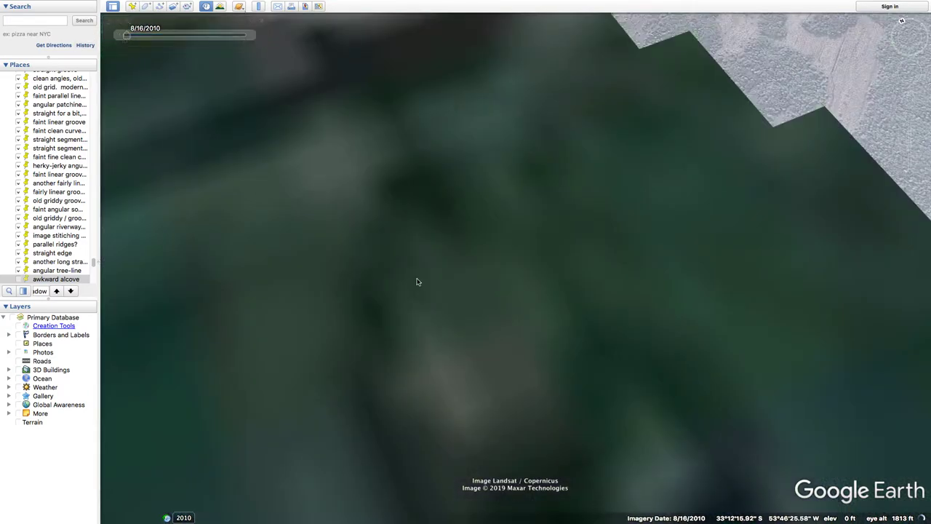
pyautogui.scroll(-3, 477, 341)
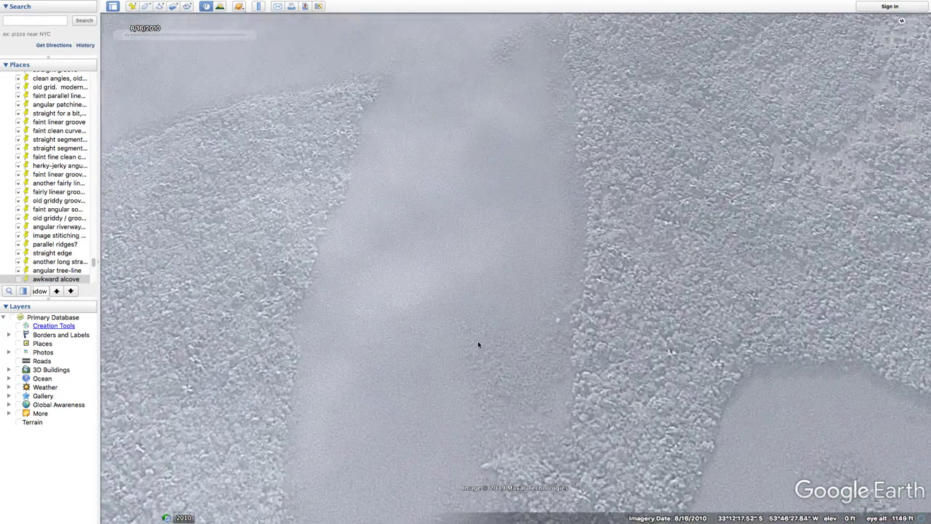
pyautogui.scroll(3, 469, 342)
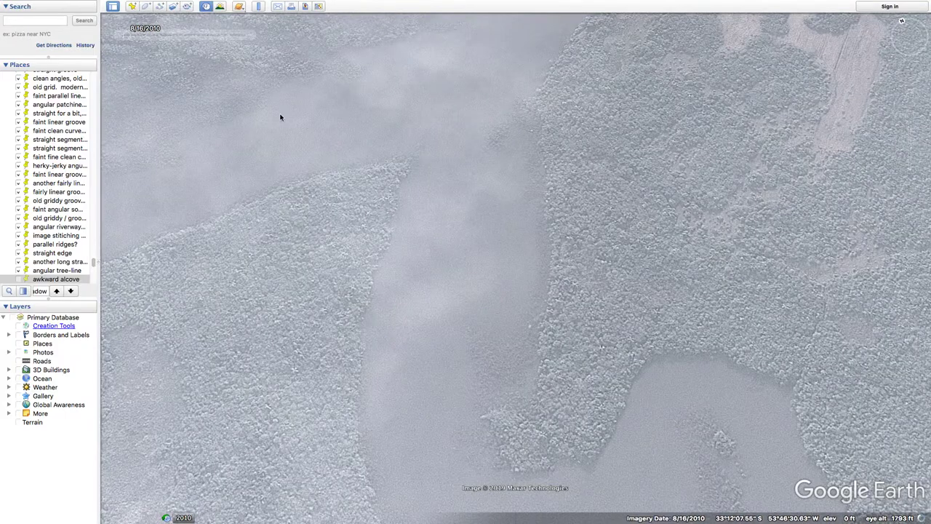
pyautogui.moveTo(148, 37)
pyautogui.moveTo(128, 36); pyautogui.dragTo(318, 37)
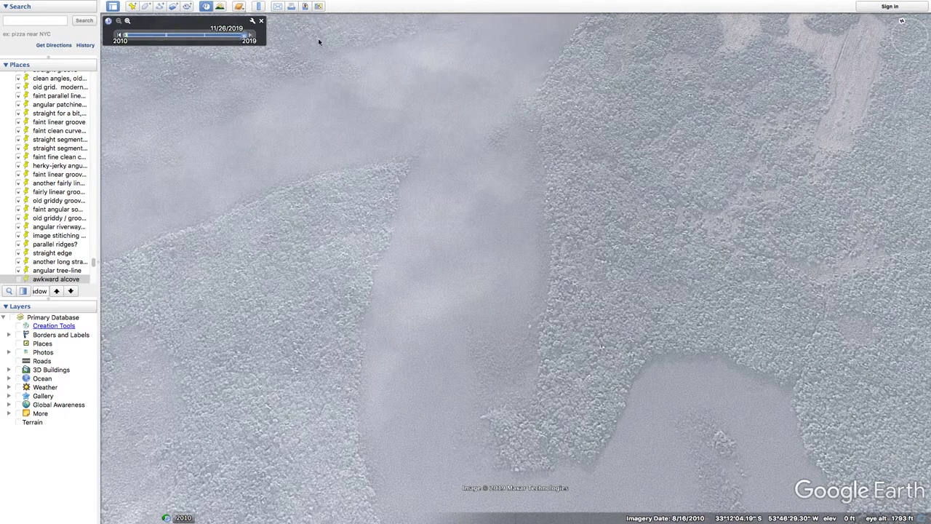
# View the alcove in its surroundings and inspect the streaked clearings in the forest to its northeast
pyautogui.scroll(-5, 505, 193)
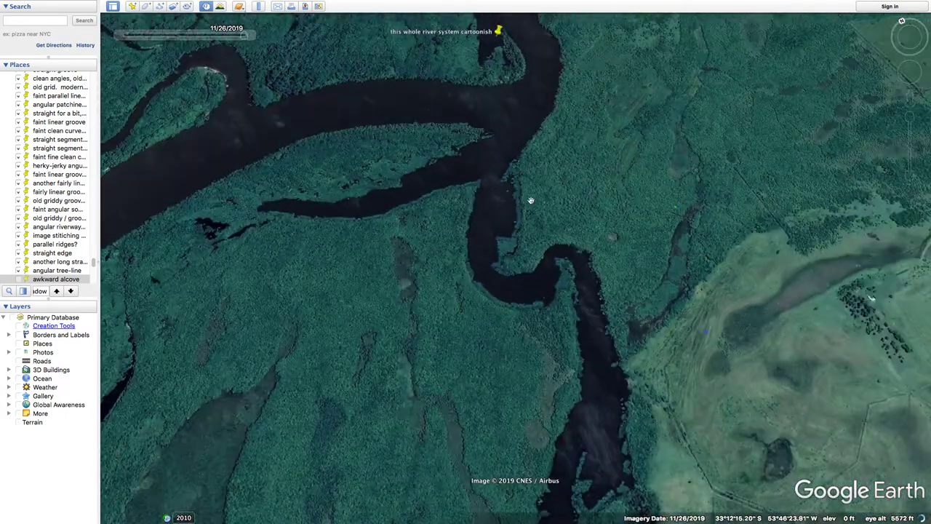
pyautogui.scroll(4, 630, 84)
pyautogui.moveTo(643, 98); pyautogui.dragTo(470, 212)
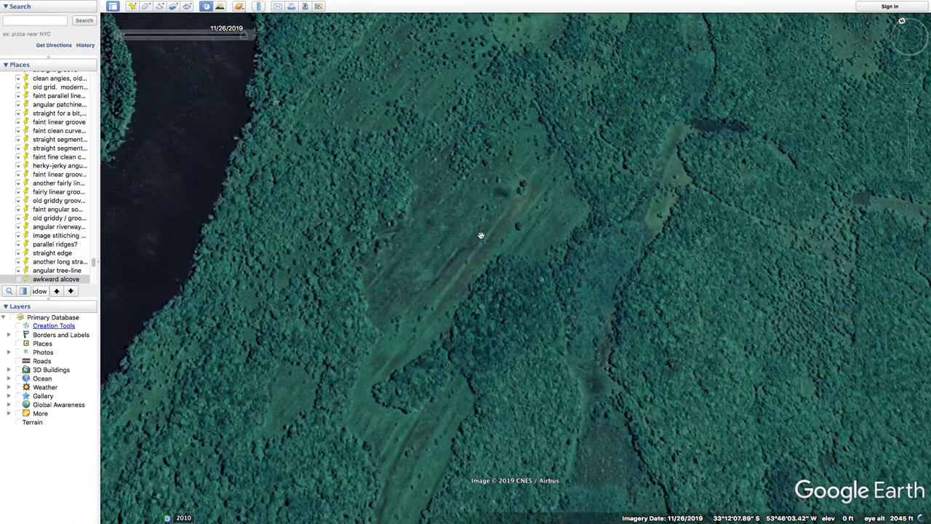
pyautogui.scroll(-3, 501, 201)
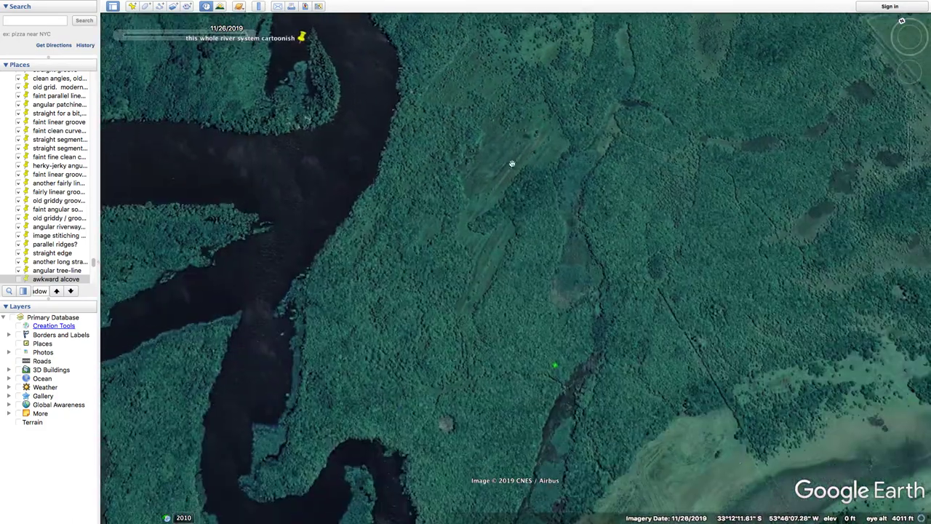
pyautogui.scroll(3, 512, 164)
pyautogui.scroll(-3, 467, 244)
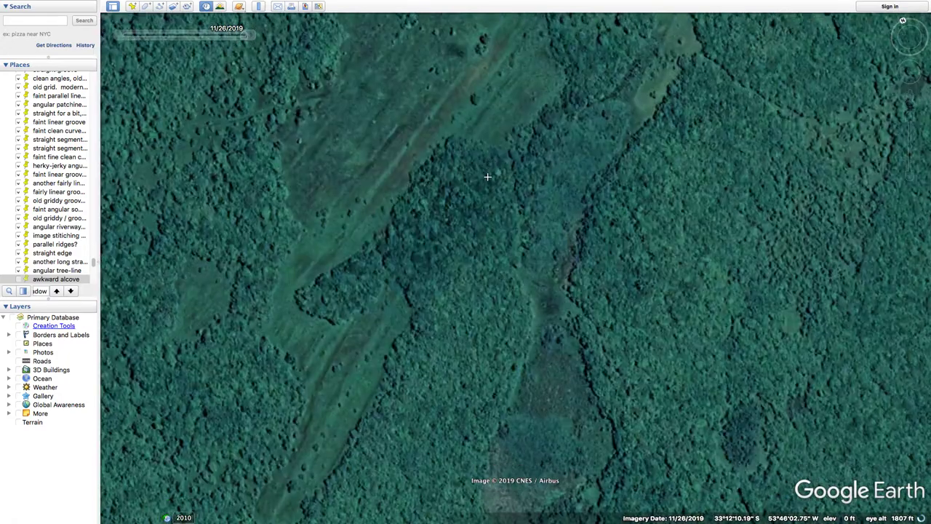
# Examine the streaked forest clearings east of the river and the straight dark line cutting through the trees to the field southeast of them
pyautogui.scroll(-5, 437, 130)
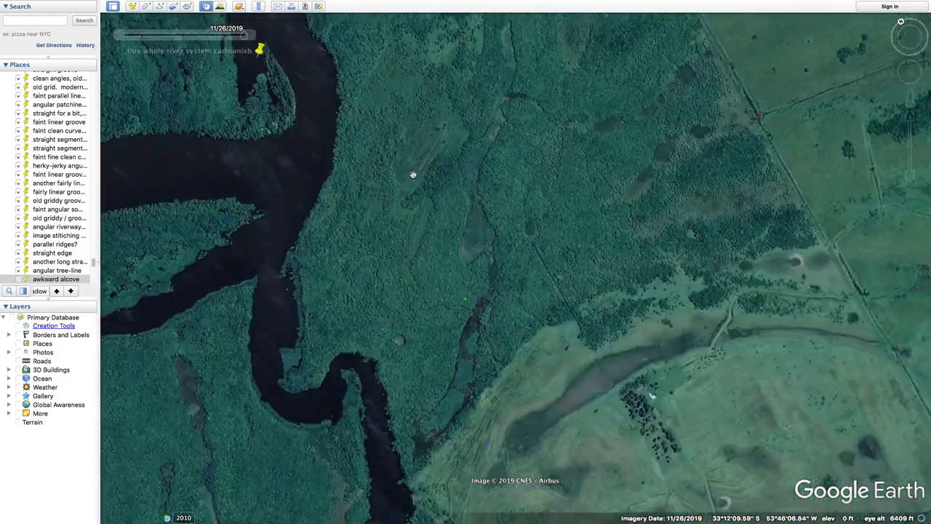
pyautogui.scroll(5, 427, 231)
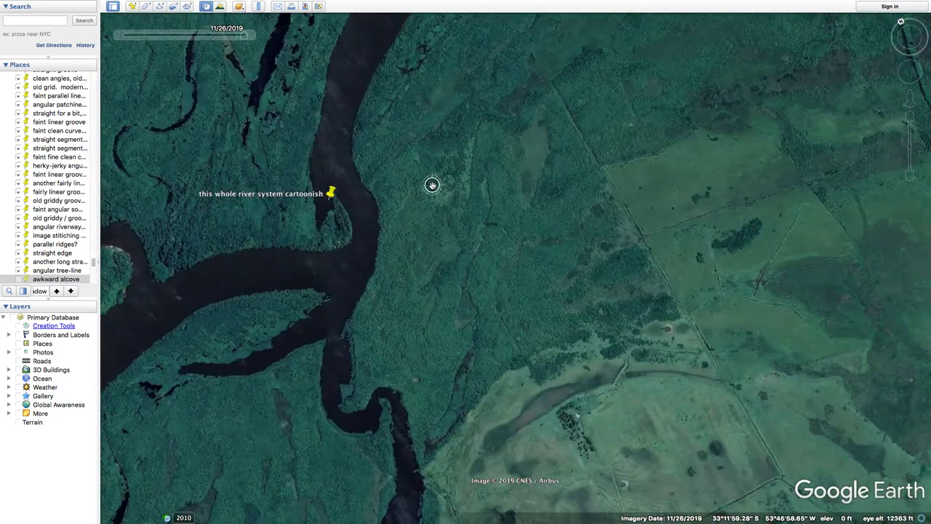
pyautogui.scroll(3, 381, 245)
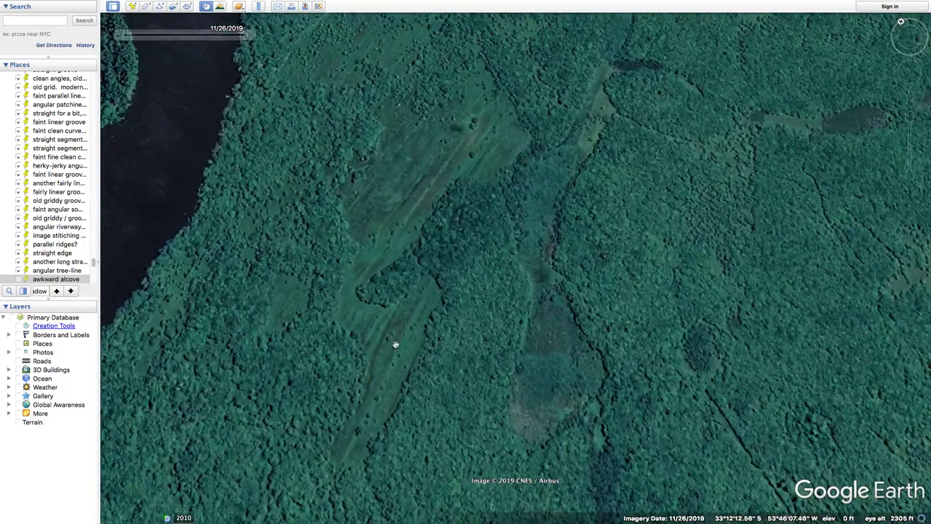
pyautogui.moveTo(395, 344); pyautogui.dragTo(373, 223)
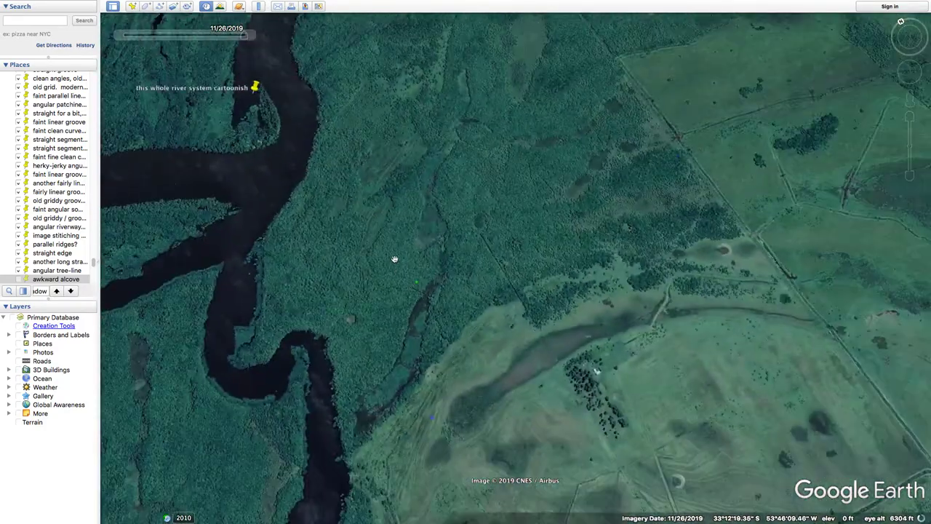
pyautogui.scroll(3, 524, 295)
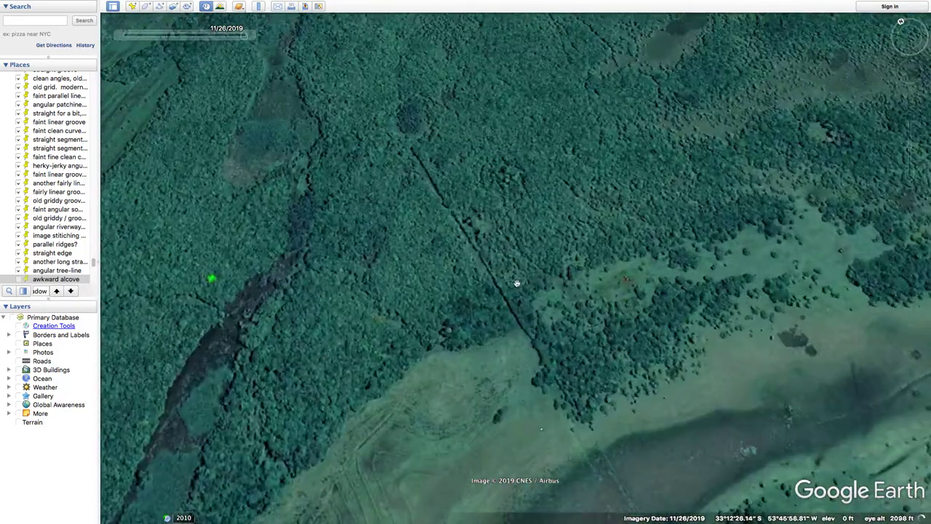
pyautogui.moveTo(443, 189); pyautogui.dragTo(528, 338)
pyautogui.moveTo(425, 98); pyautogui.dragTo(489, 280)
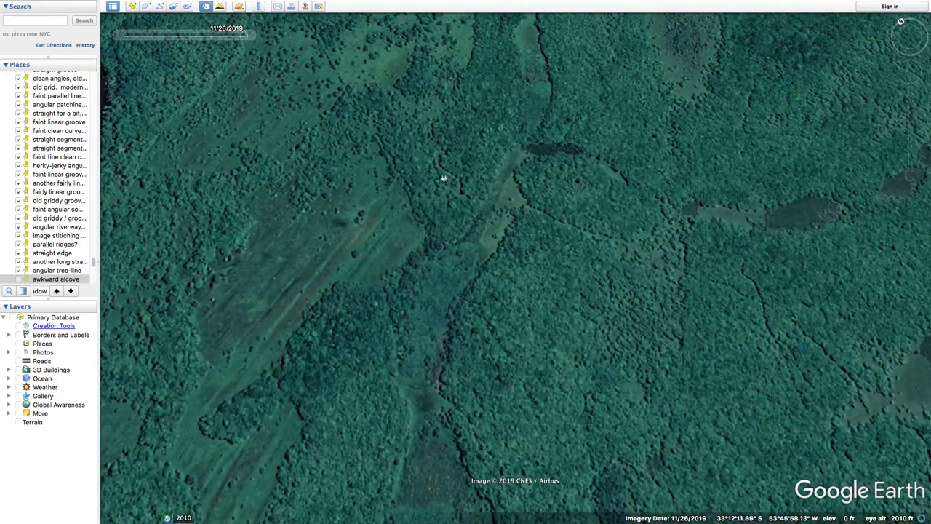
pyautogui.moveTo(386, 120); pyautogui.dragTo(540, 337)
# Follow the forest belt along the river's south bank eastward, reset the view to north, and approach the brownish clearings
pyautogui.scroll(-5, 539, 338)
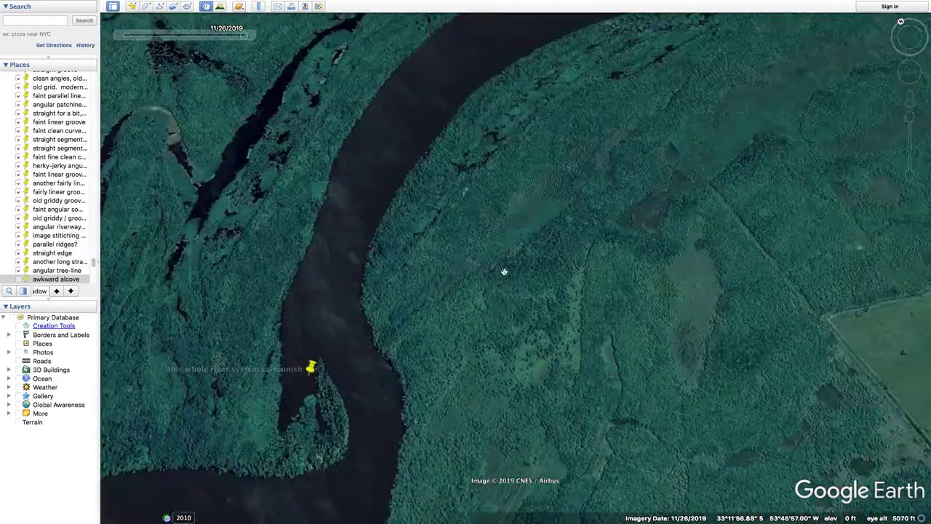
pyautogui.moveTo(510, 257); pyautogui.dragTo(502, 359)
pyautogui.moveTo(615, 191); pyautogui.dragTo(382, 281)
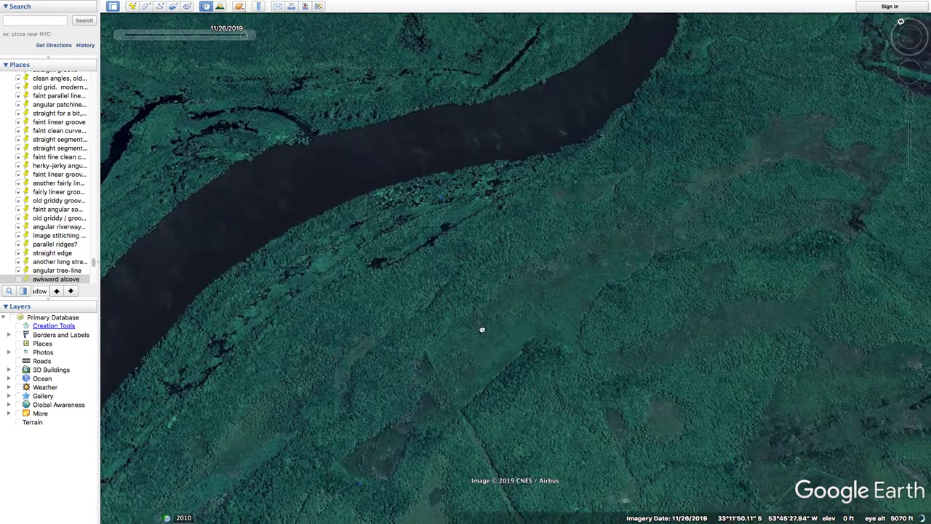
pyautogui.moveTo(480, 328); pyautogui.dragTo(442, 232)
pyautogui.press('r')
pyautogui.moveTo(649, 166); pyautogui.dragTo(320, 477)
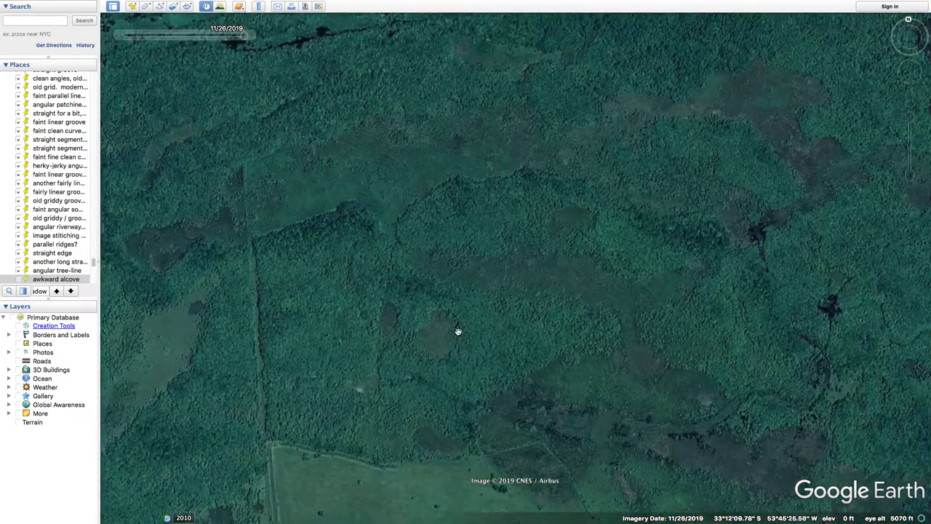
pyautogui.moveTo(507, 263); pyautogui.dragTo(419, 278)
pyautogui.moveTo(539, 216); pyautogui.dragTo(482, 320)
pyautogui.scroll(4, 483, 320)
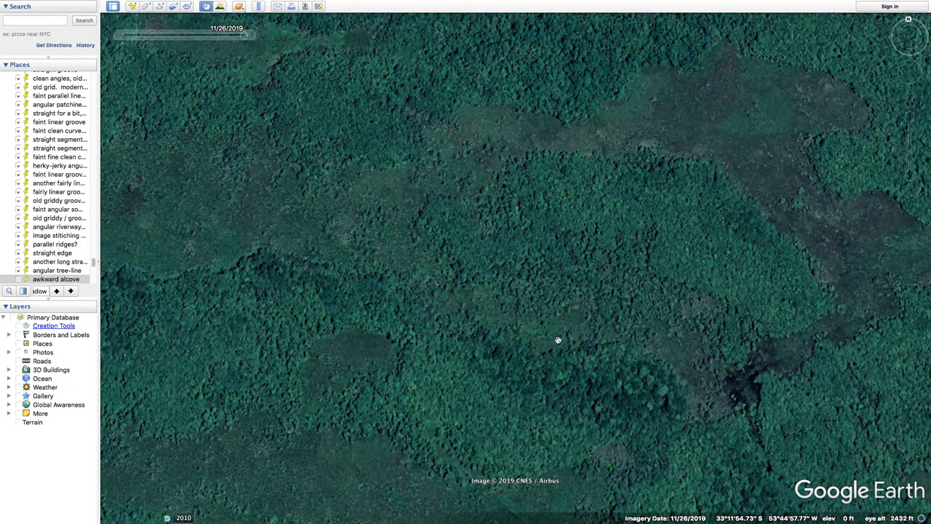
# Inspect the shapes and tree edges of the brownish clearings and dark tree clump in the forest up close
pyautogui.scroll(-3, 558, 337)
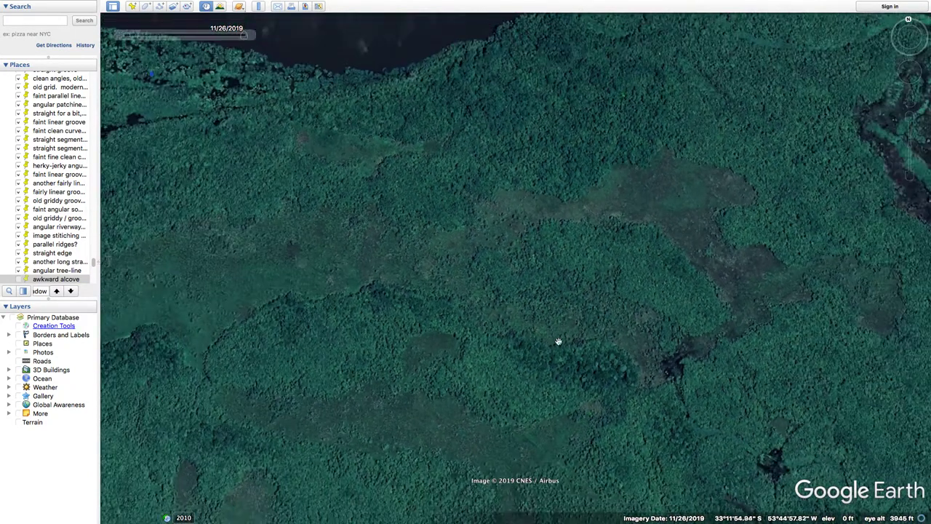
pyautogui.scroll(3, 538, 339)
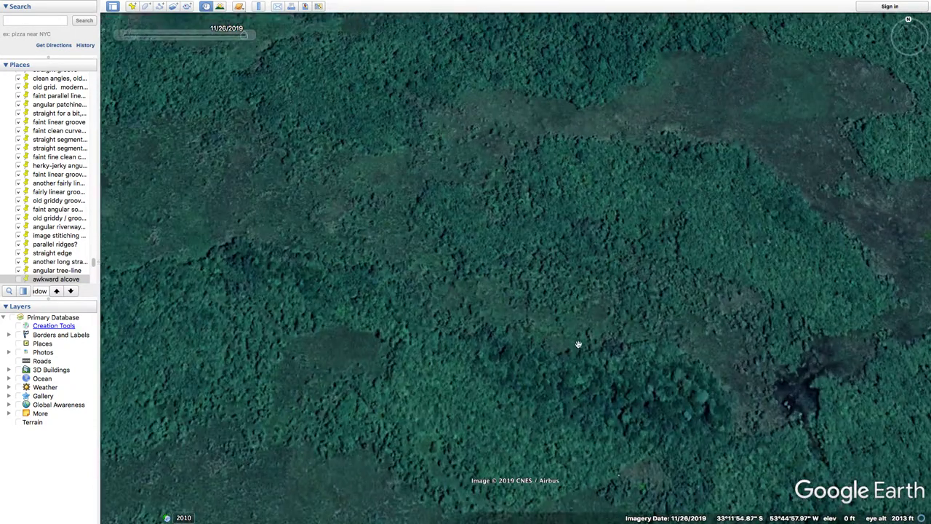
pyautogui.moveTo(664, 361); pyautogui.dragTo(630, 221)
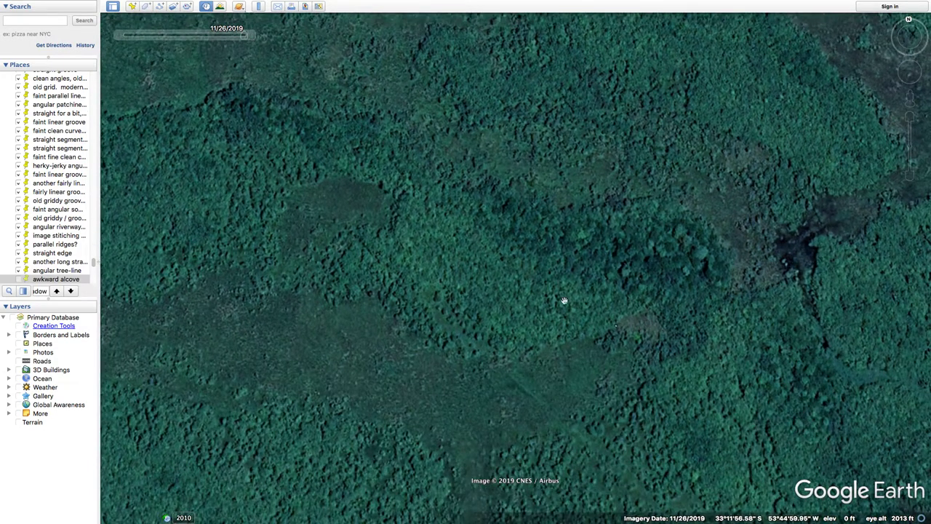
pyautogui.moveTo(639, 309); pyautogui.dragTo(611, 169)
pyautogui.moveTo(504, 334); pyautogui.dragTo(546, 251)
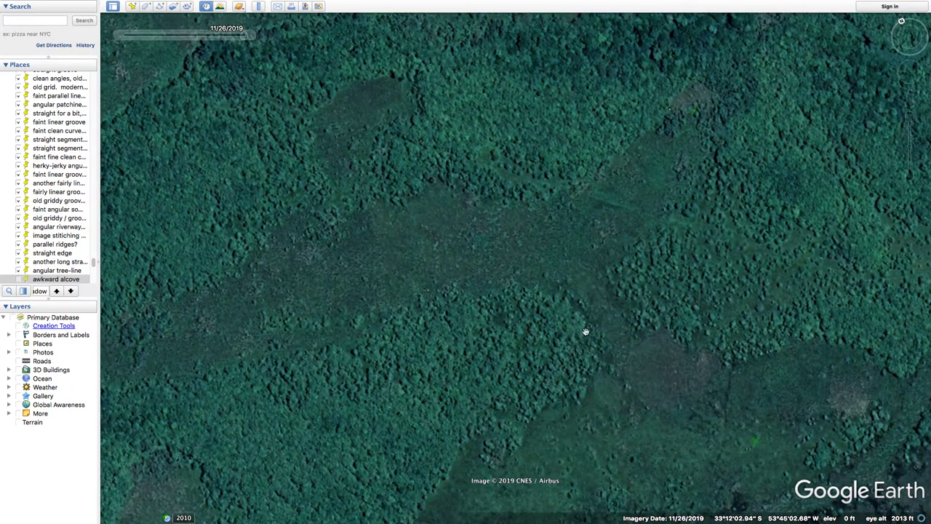
pyautogui.moveTo(521, 281); pyautogui.dragTo(583, 389)
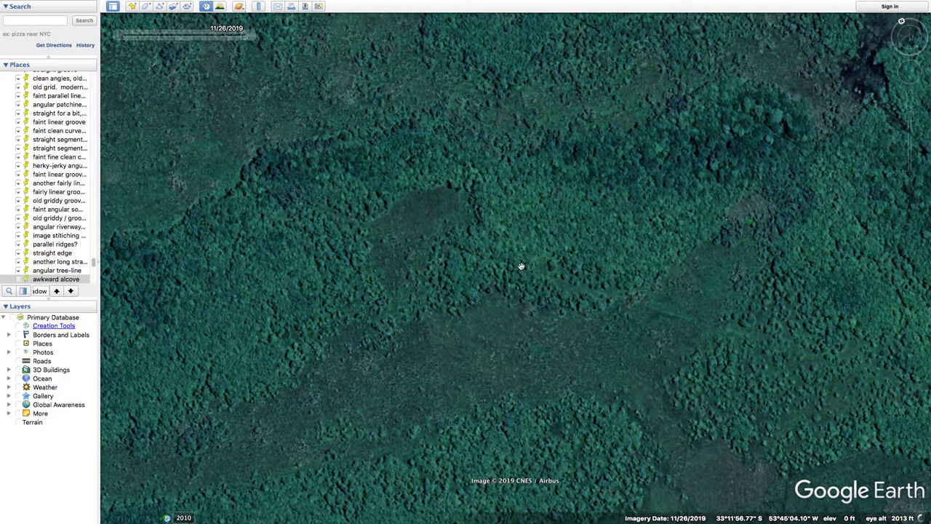
pyautogui.moveTo(781, 346); pyautogui.dragTo(448, 285)
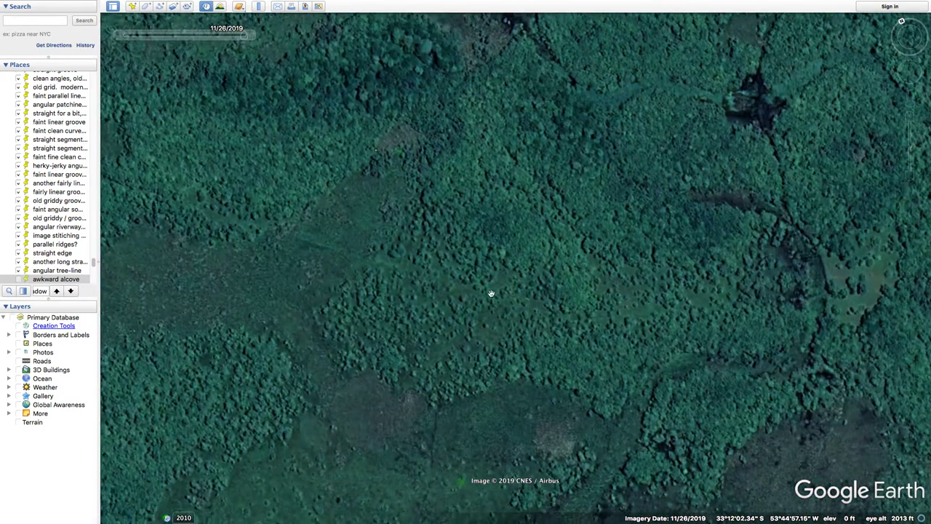
# Examine the small dark ponds and thin channels in the forest west of the straight canal, close up and in context
pyautogui.scroll(-5, 654, 350)
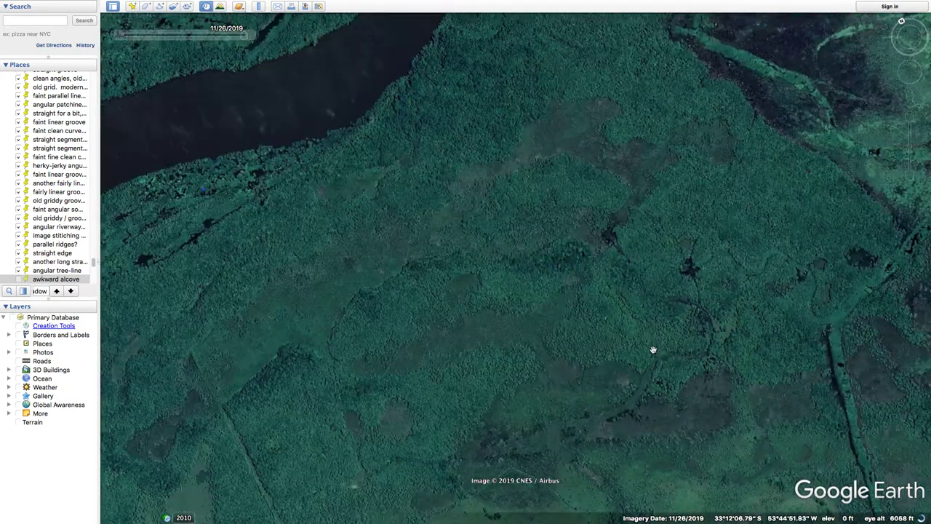
pyautogui.scroll(3, 663, 356)
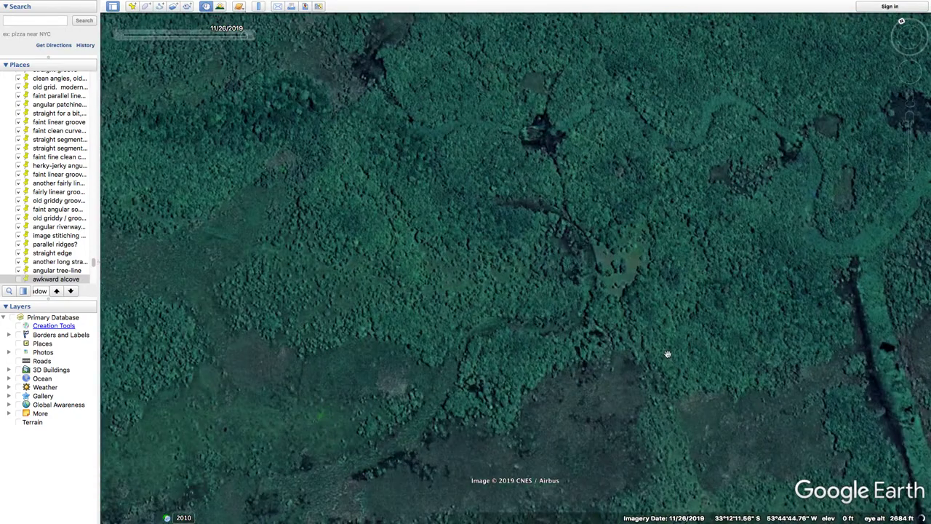
pyautogui.moveTo(637, 343); pyautogui.dragTo(579, 343)
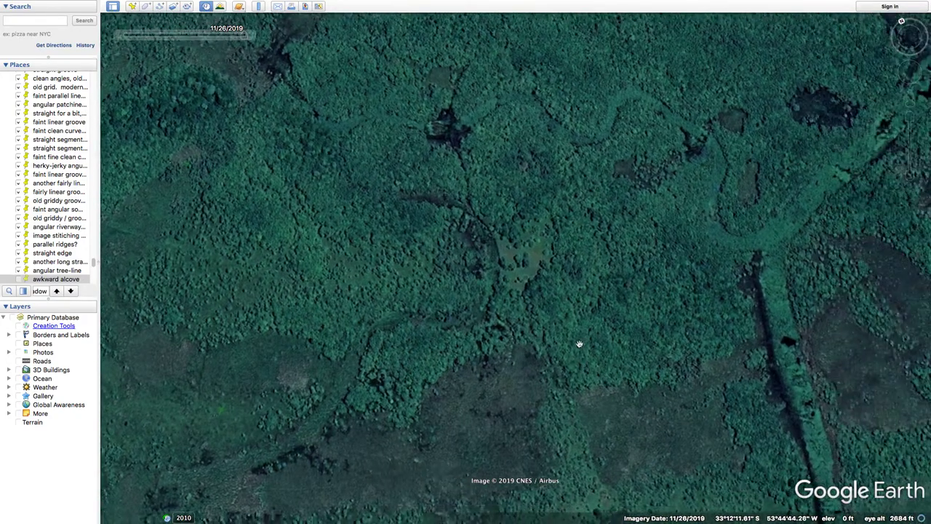
pyautogui.scroll(2, 542, 341)
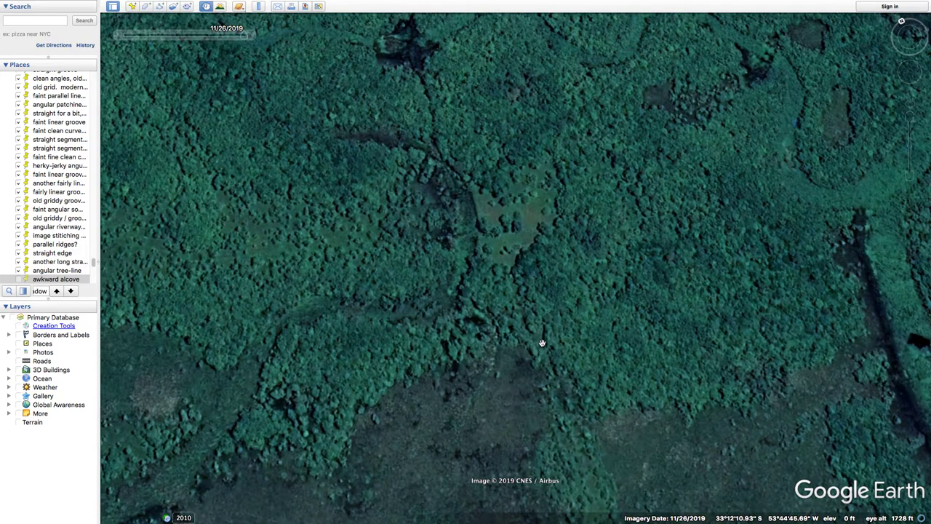
pyautogui.scroll(-3, 753, 371)
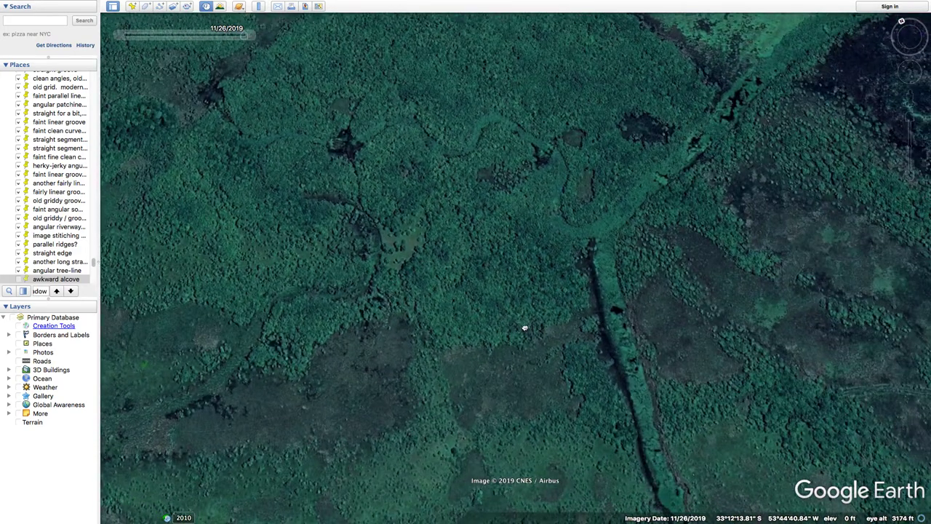
pyautogui.scroll(-3, 524, 326)
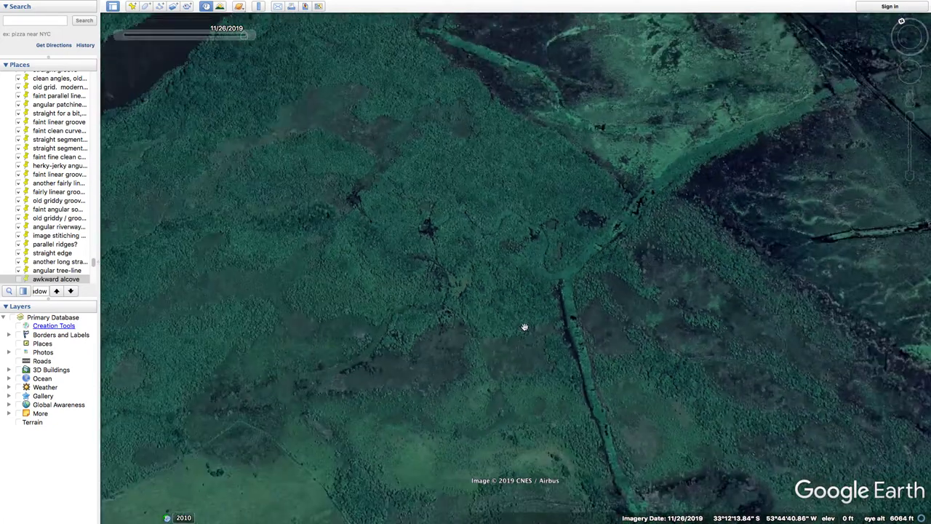
# Survey the forest between the river bend and the fenced field to its south with north facing up
pyautogui.moveTo(478, 324); pyautogui.dragTo(647, 365)
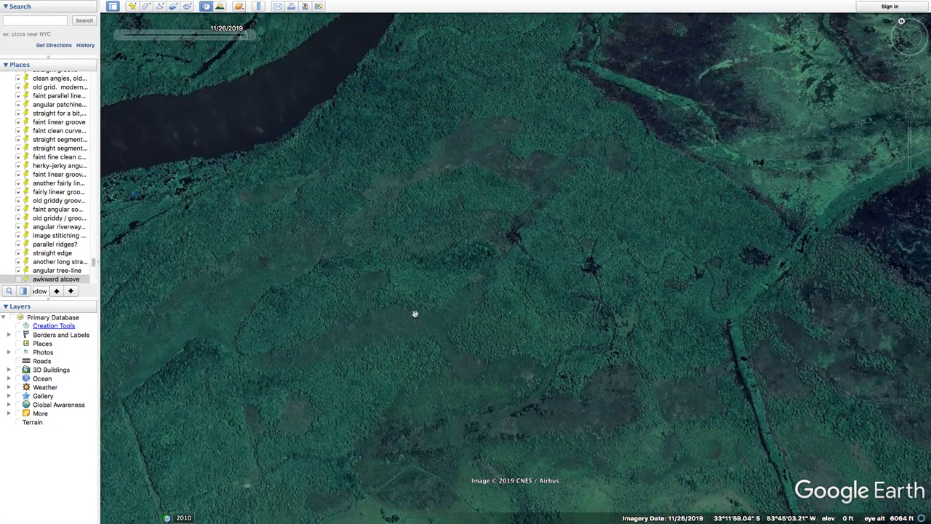
pyautogui.scroll(5, 415, 313)
pyautogui.scroll(-4, 486, 364)
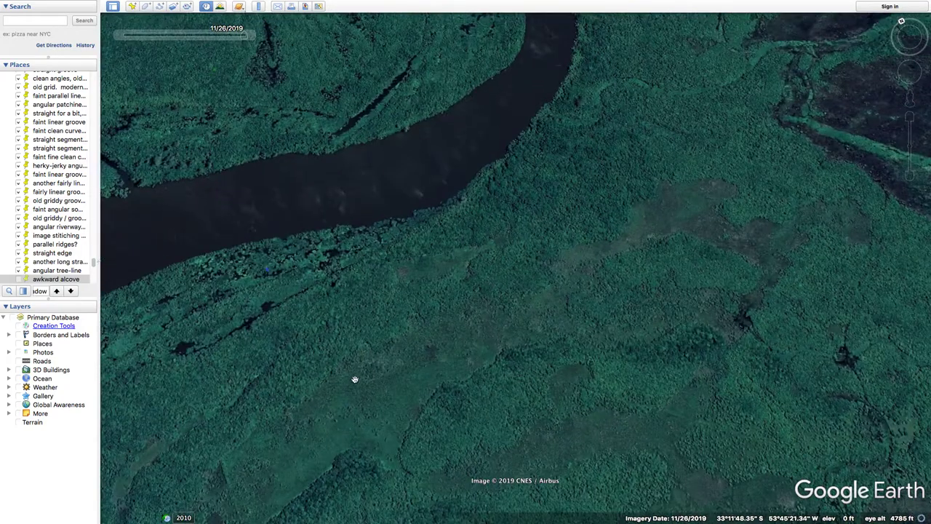
pyautogui.hotkey('shift', 'Right')
pyautogui.press('n')
pyautogui.moveTo(347, 380); pyautogui.dragTo(363, 34)
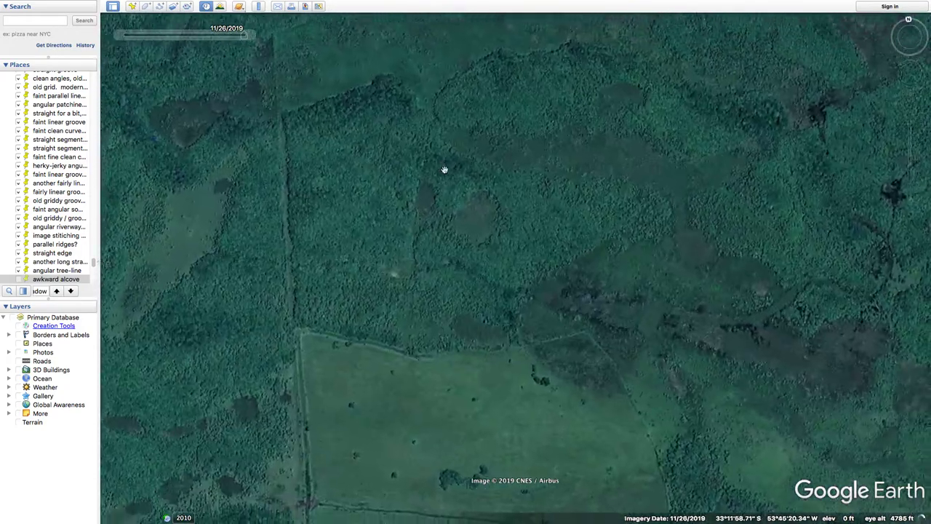
pyautogui.moveTo(445, 170); pyautogui.dragTo(544, 289)
pyautogui.scroll(-3, 362, 271)
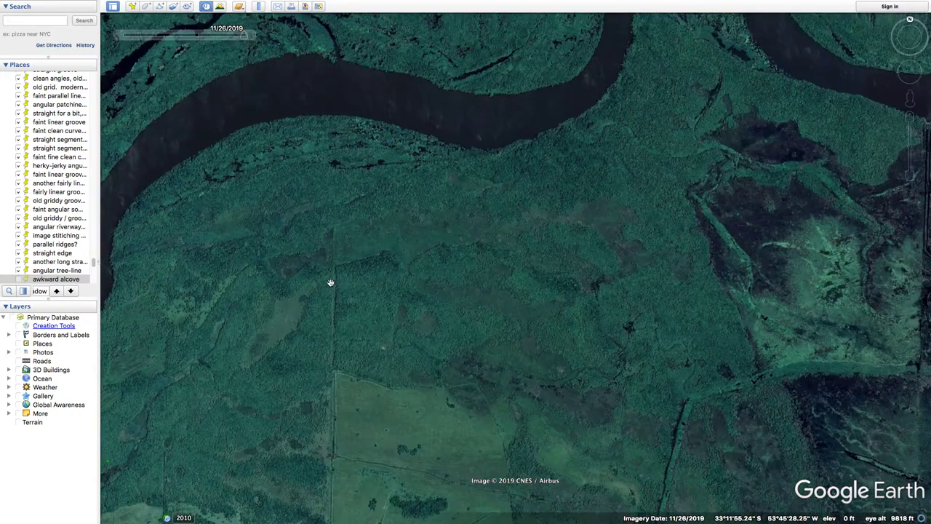
# Inspect the straight-edged clearing at the north end of the long boundary line, and view it together with the river
pyautogui.scroll(5, 299, 272)
pyautogui.moveTo(285, 283); pyautogui.dragTo(341, 288)
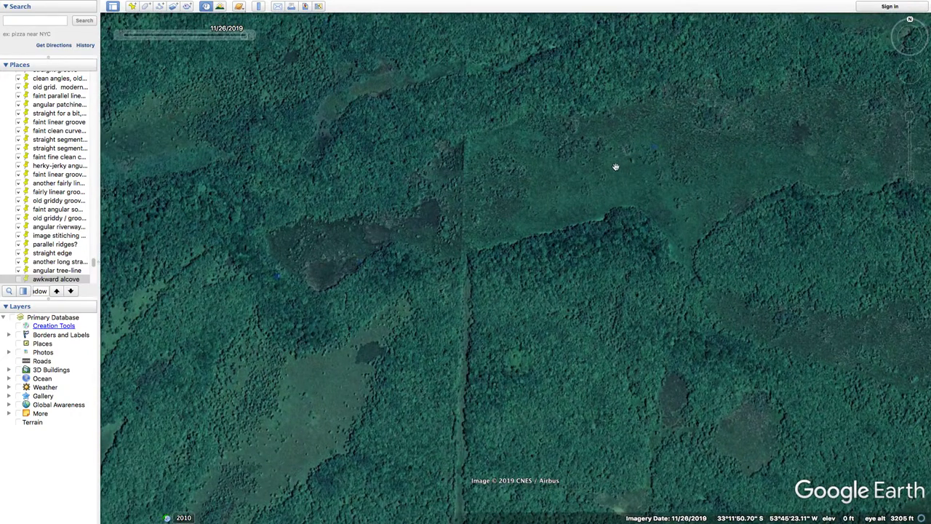
pyautogui.scroll(4, 624, 168)
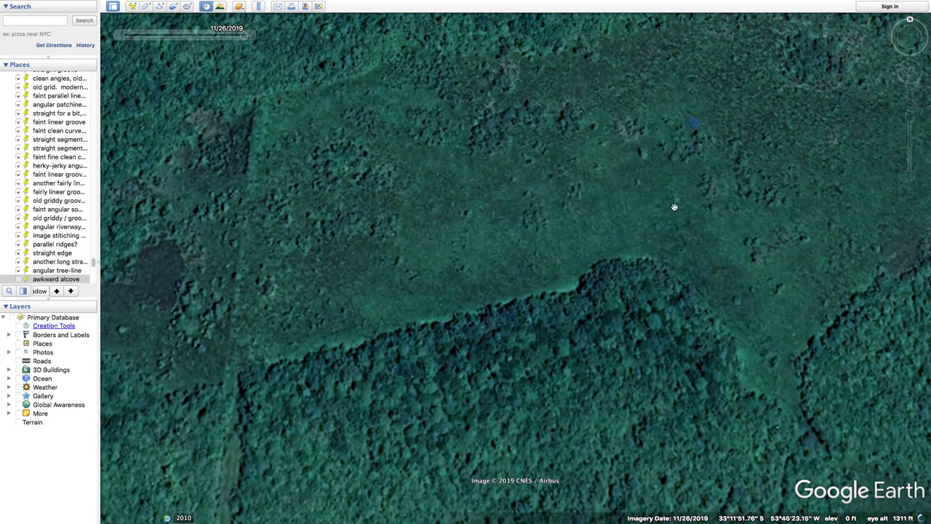
pyautogui.scroll(-5, 698, 219)
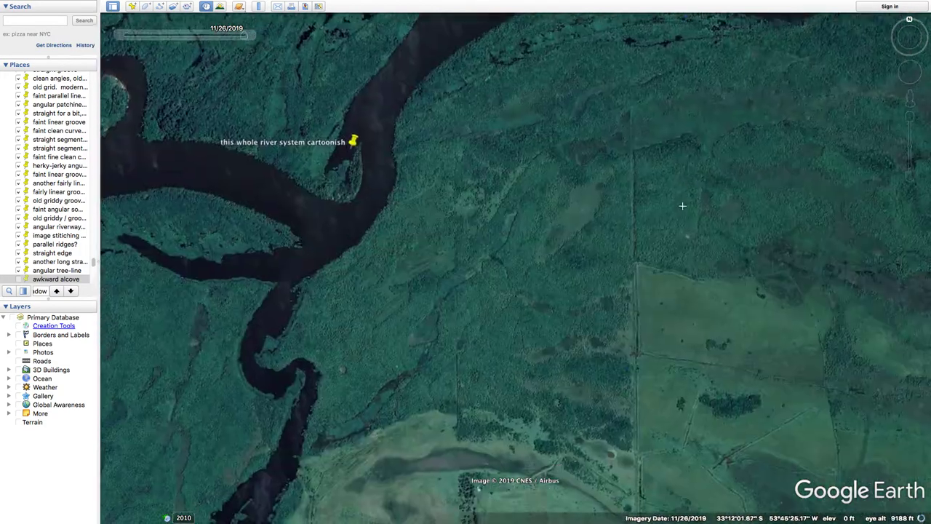
pyautogui.moveTo(684, 155); pyautogui.dragTo(621, 248)
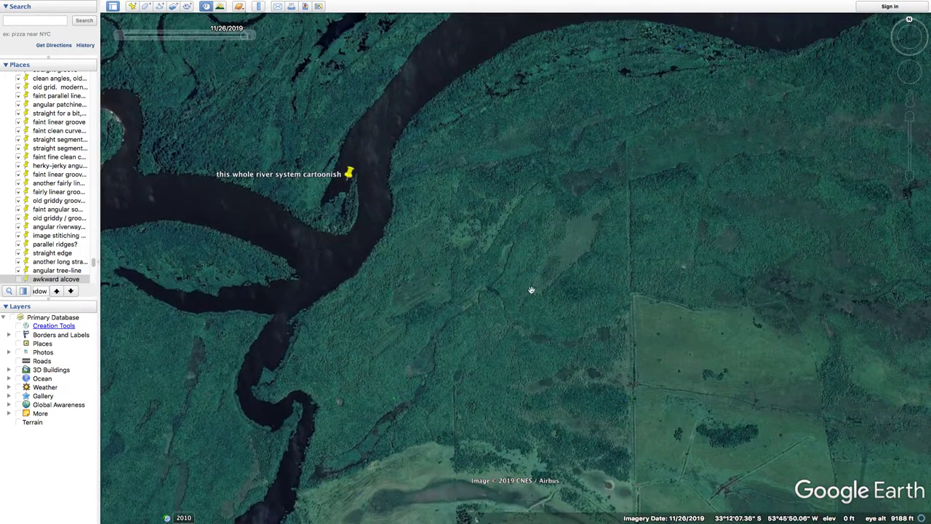
# Go to the "short straight channel" placemark near the lagoon's spit and inspect the channel up close and in its surroundings
pyautogui.scroll(-7, 272, 181)
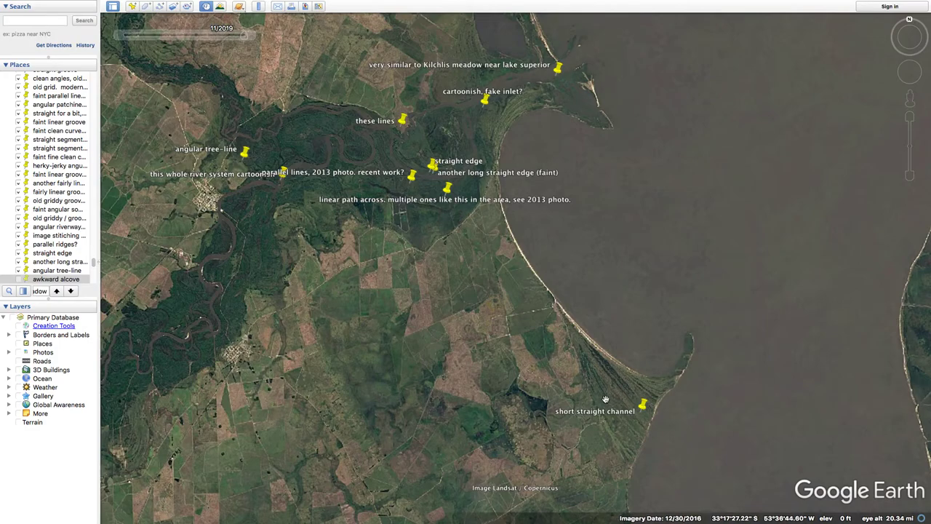
pyautogui.scroll(7, 633, 412)
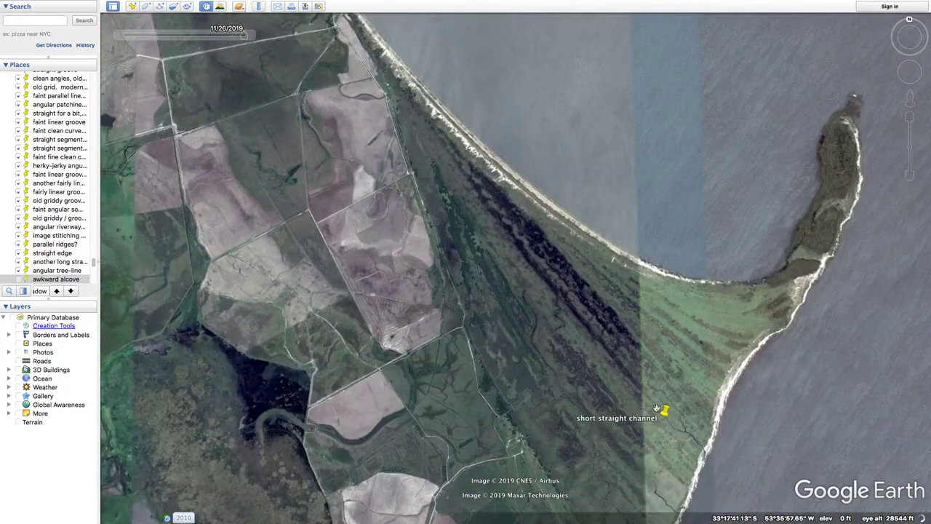
pyautogui.scroll(4, 674, 413)
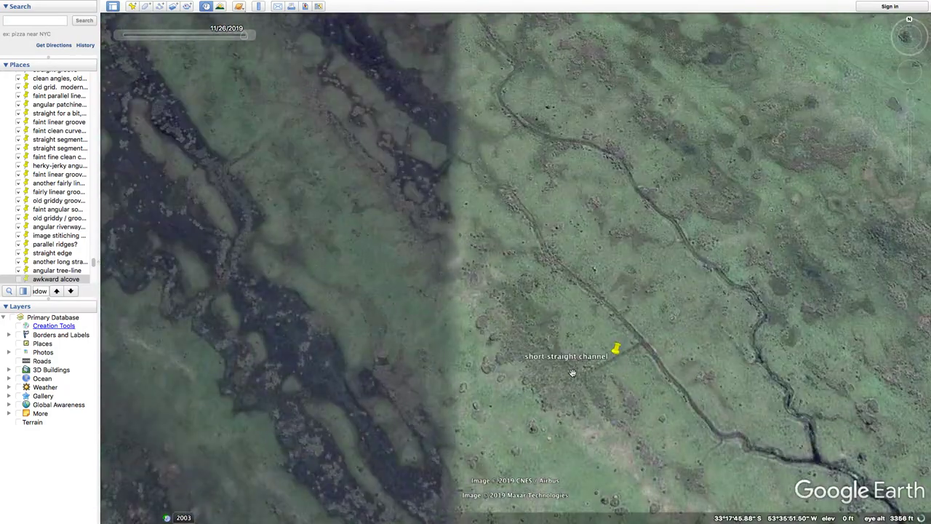
pyautogui.scroll(3, 615, 361)
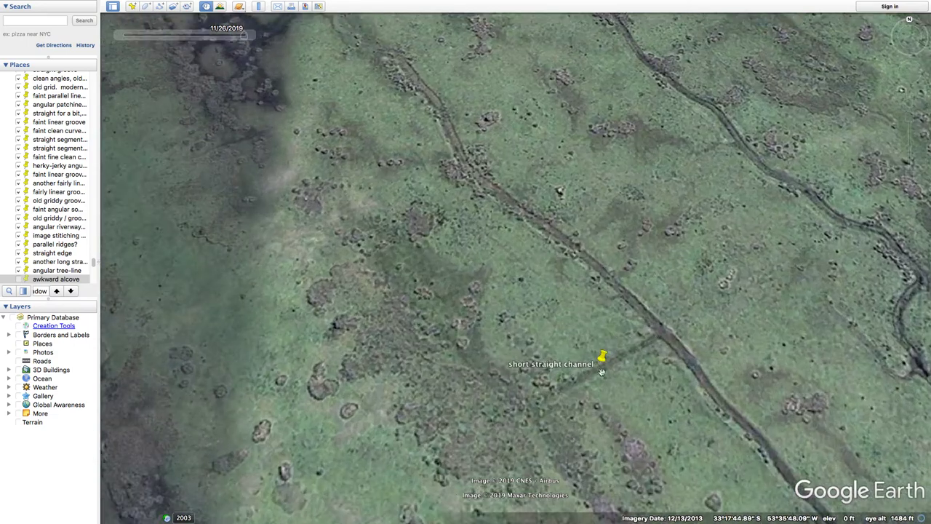
pyautogui.scroll(-3, 647, 337)
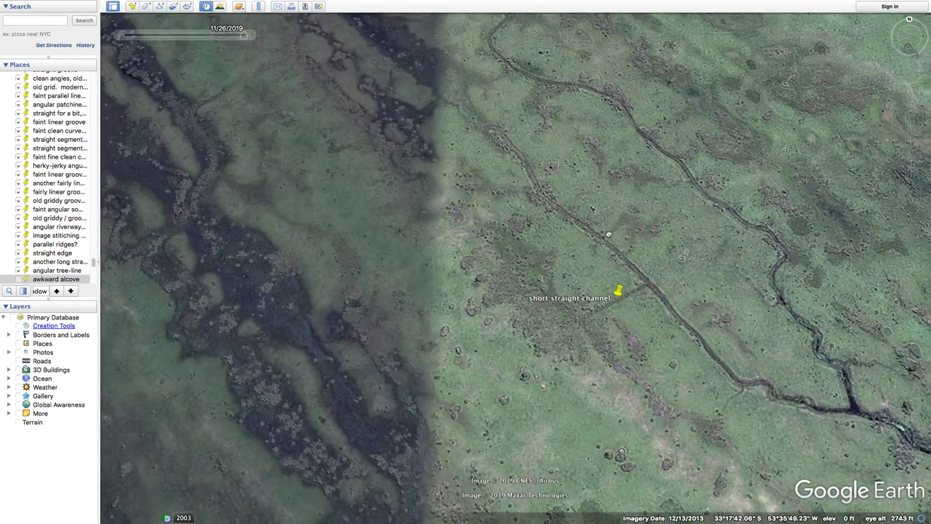
# Go to the "very similar to Kilchlis meadow near lake superior" placemark at the river mouth and inspect its narrow islands up close and in context
pyautogui.scroll(-3, 550, 288)
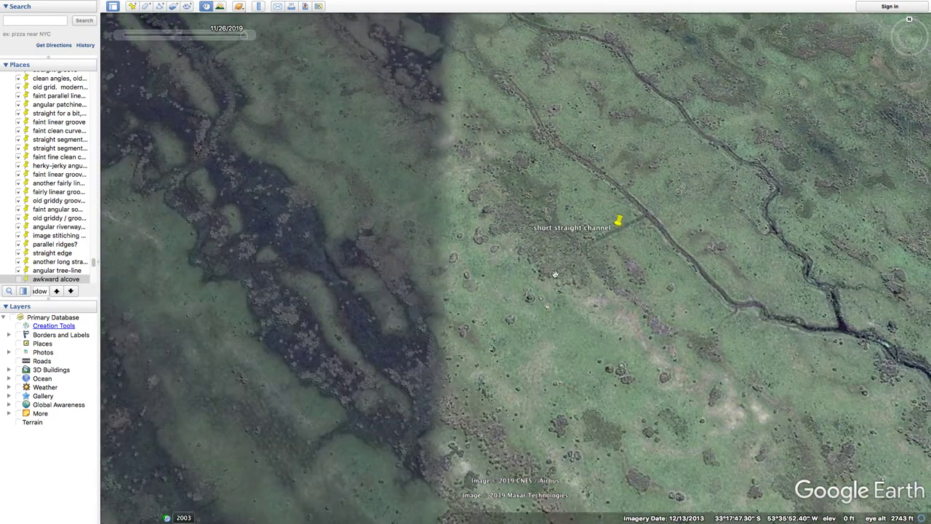
pyautogui.scroll(-5, 550, 288)
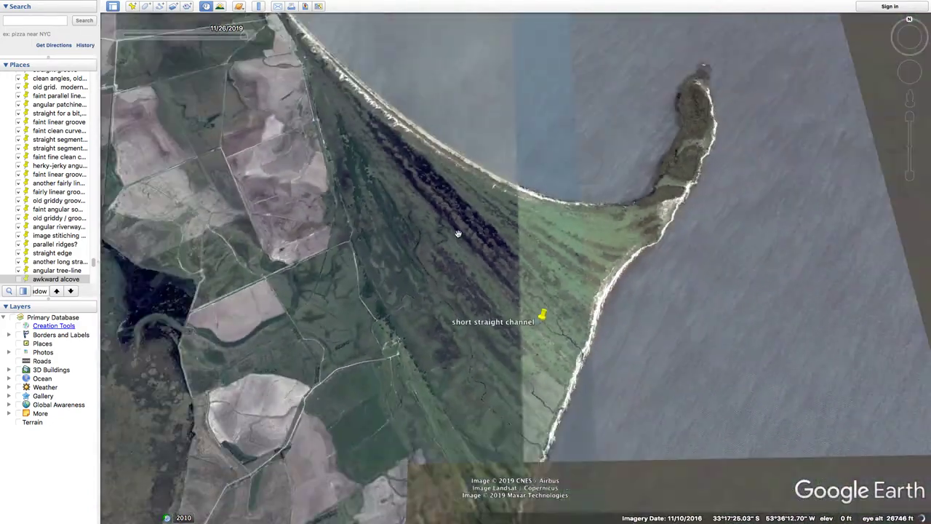
pyautogui.scroll(-5, 511, 354)
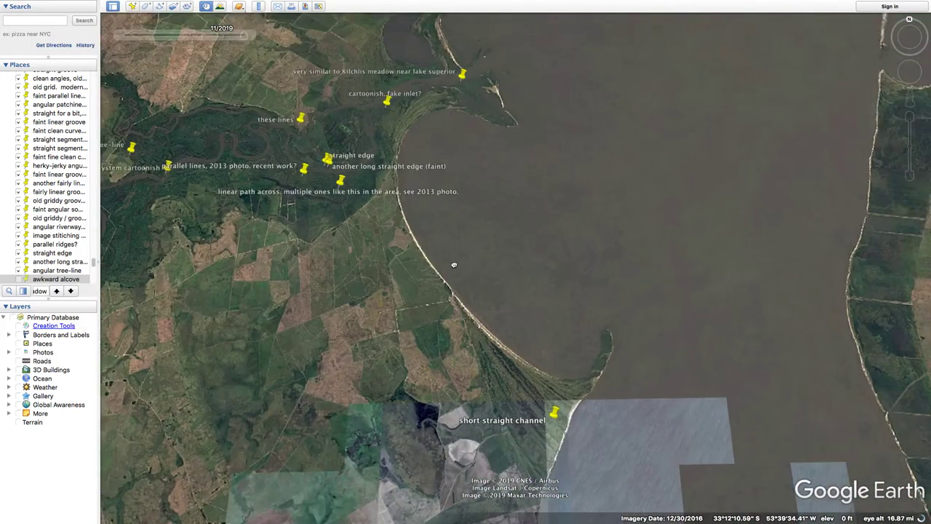
pyautogui.scroll(8, 502, 167)
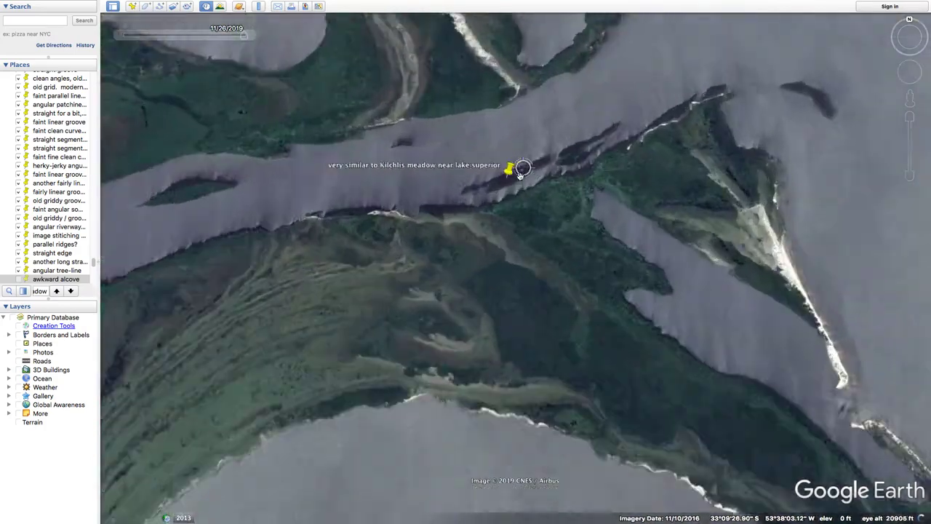
pyautogui.scroll(4, 488, 186)
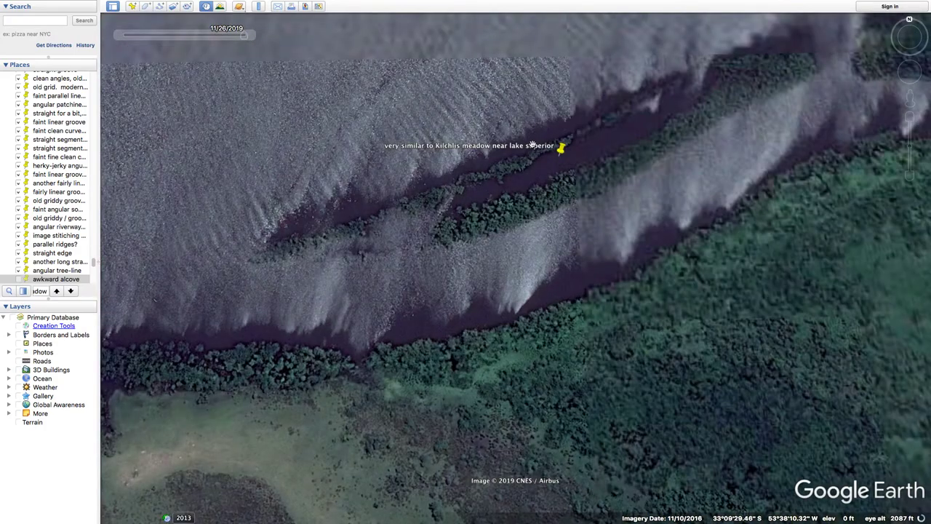
pyautogui.scroll(-6, 531, 167)
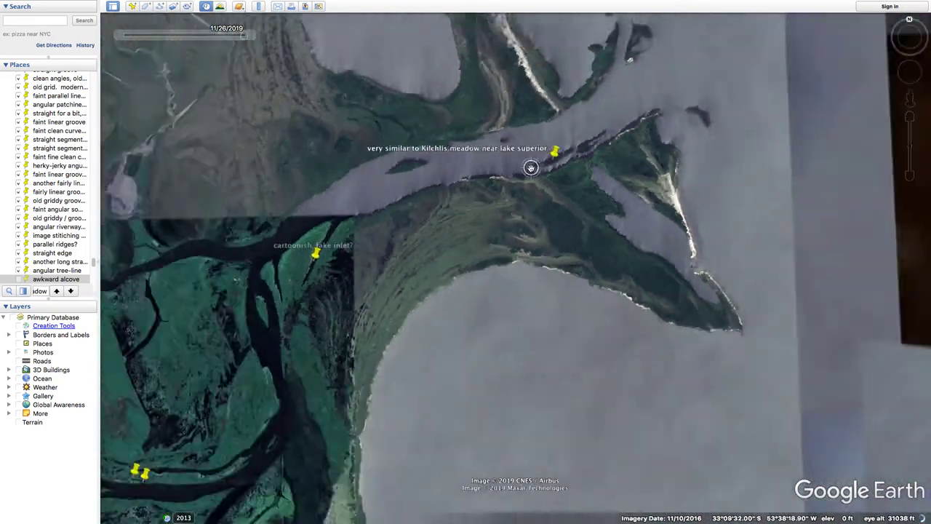
pyautogui.scroll(-3, 530, 167)
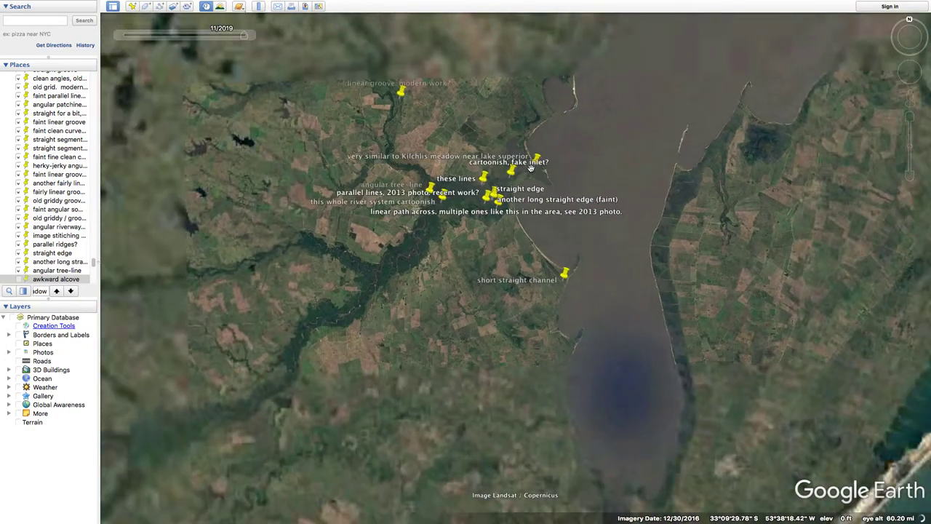
# Travel from South America to the western tip of Lake Superior and locate the "artificial groove" placemark in the river bay
pyautogui.scroll(-6, 530, 167)
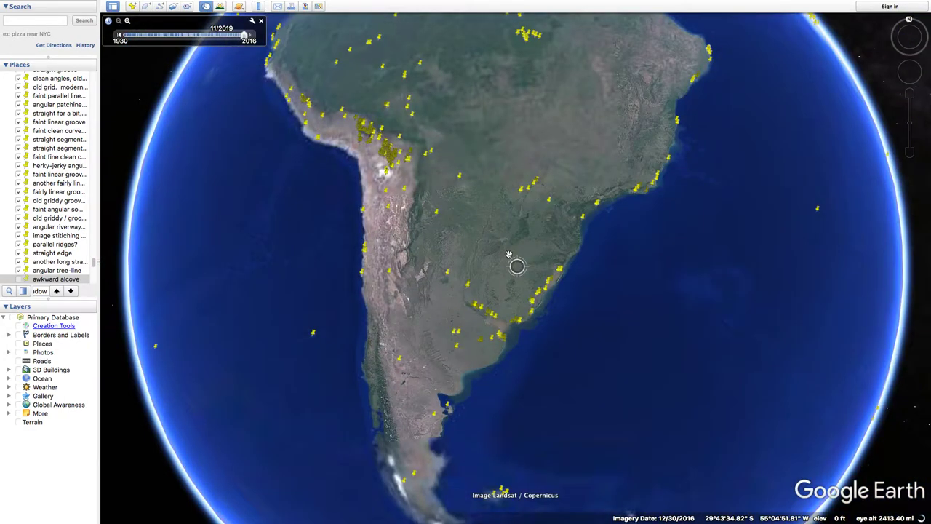
pyautogui.scroll(-5, 508, 254)
pyautogui.scroll(10, 513, 206)
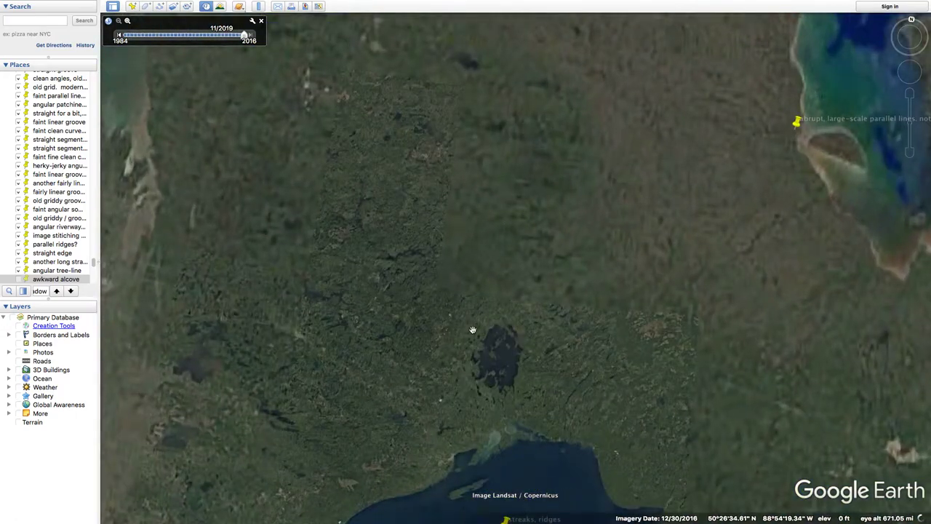
pyautogui.moveTo(472, 330); pyautogui.dragTo(482, 210)
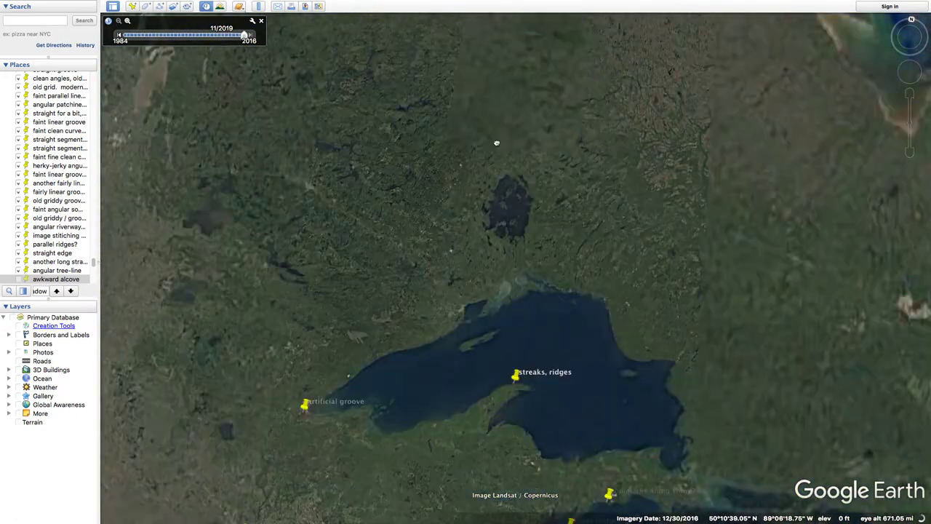
pyautogui.moveTo(453, 333); pyautogui.dragTo(577, 269)
pyautogui.scroll(8, 423, 322)
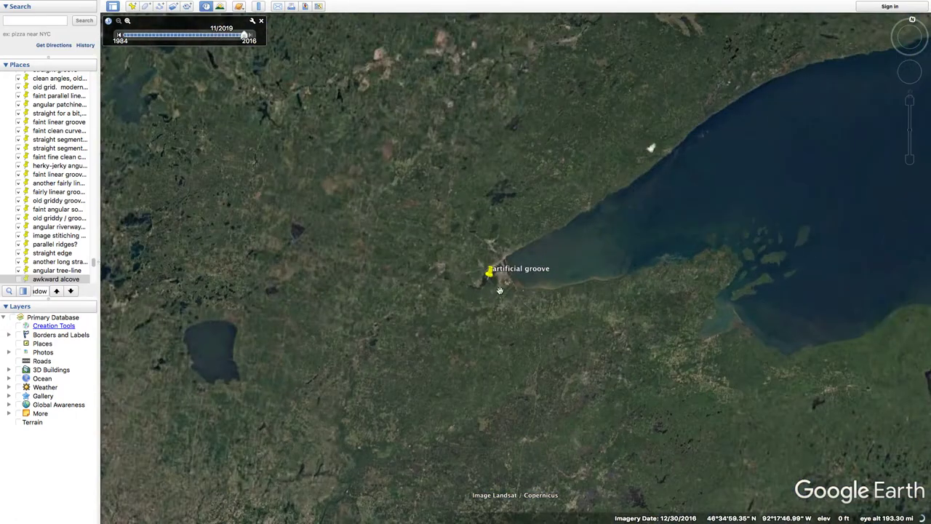
pyautogui.scroll(4, 399, 318)
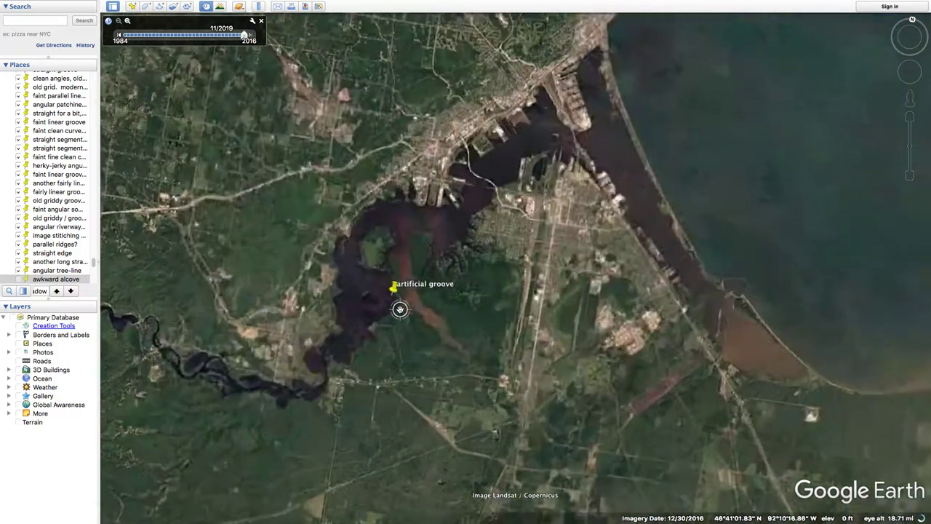
pyautogui.scroll(4, 372, 302)
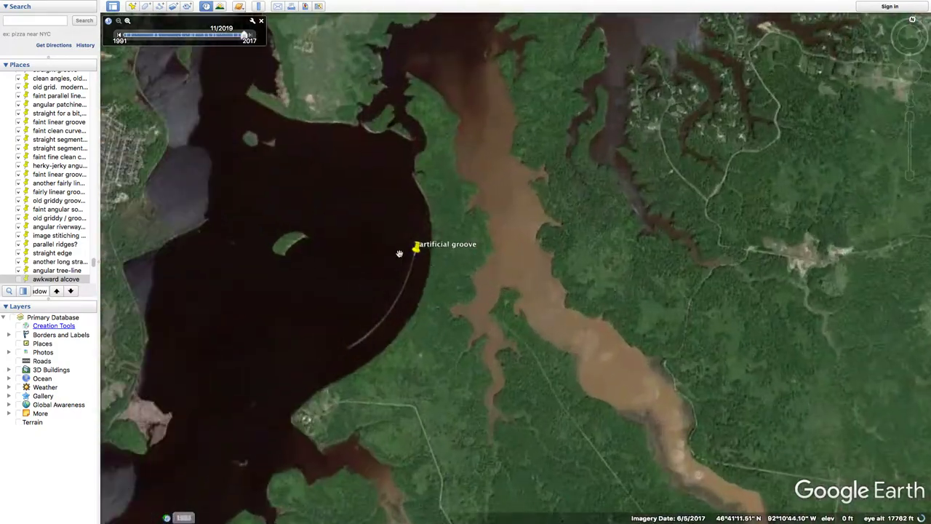
# Inspect the long curved strip in the water at the "artificial groove" placemark, up close and along its full length
pyautogui.moveTo(421, 452); pyautogui.dragTo(582, 305)
pyautogui.scroll(3, 502, 250)
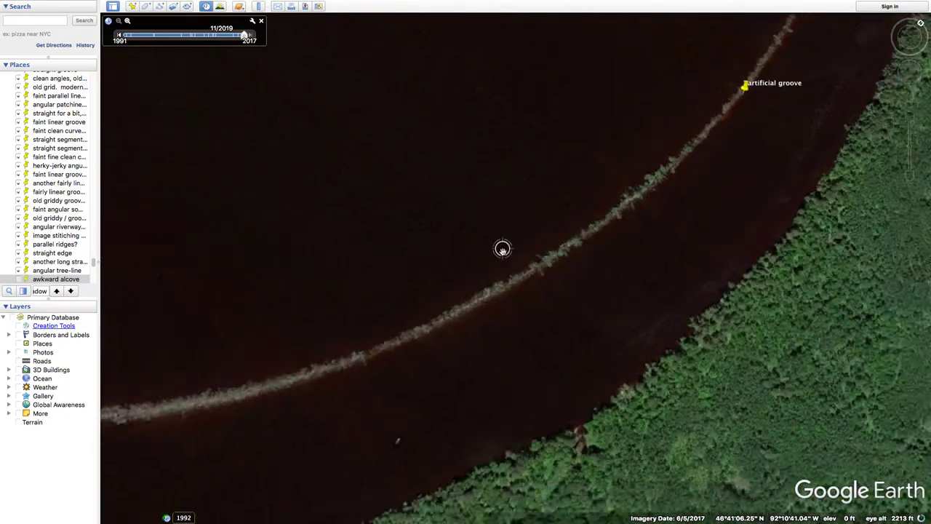
pyautogui.scroll(-3, 505, 267)
pyautogui.scroll(3, 483, 256)
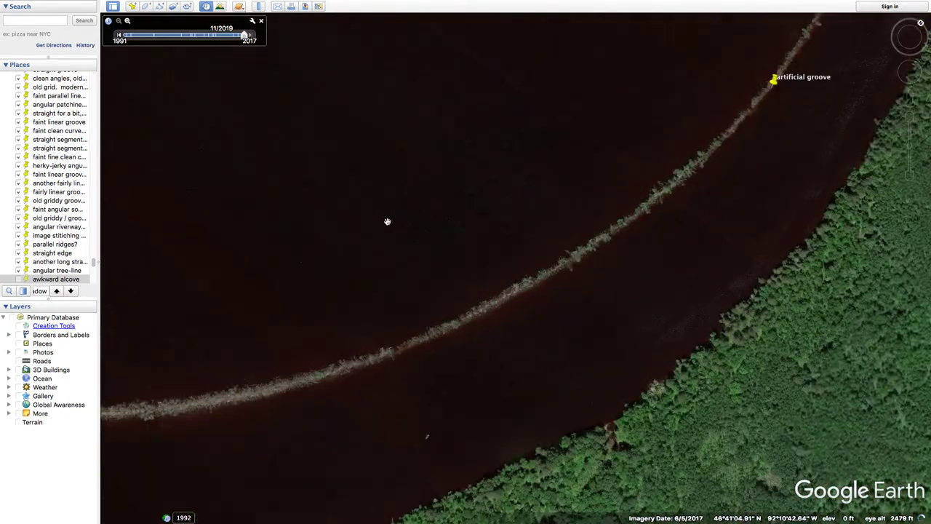
pyautogui.scroll(-3, 386, 219)
pyautogui.scroll(3, 276, 137)
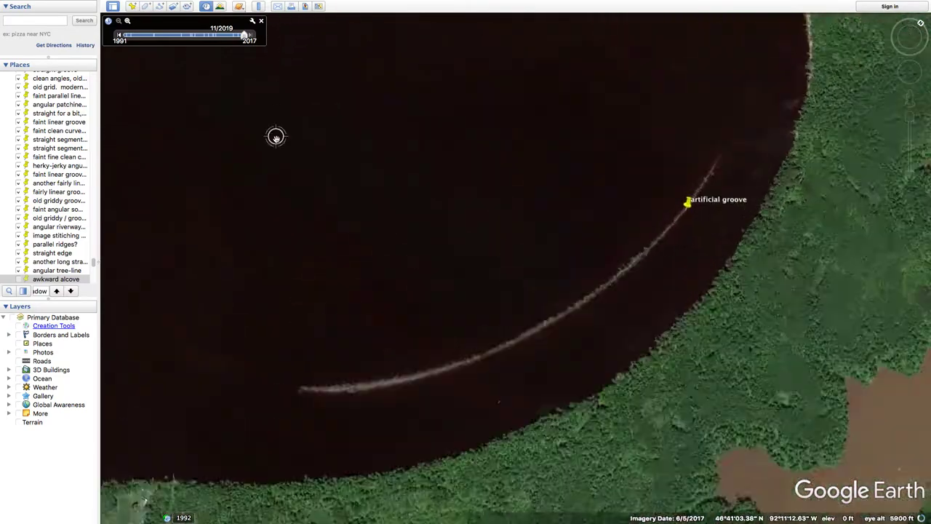
# Compare the curved strip in progressively older imagery from 5/2016, 4/2011, 9/2006, 7/1997, 5/1992 and 5/1991
pyautogui.moveTo(249, 38); pyautogui.dragTo(240, 43)
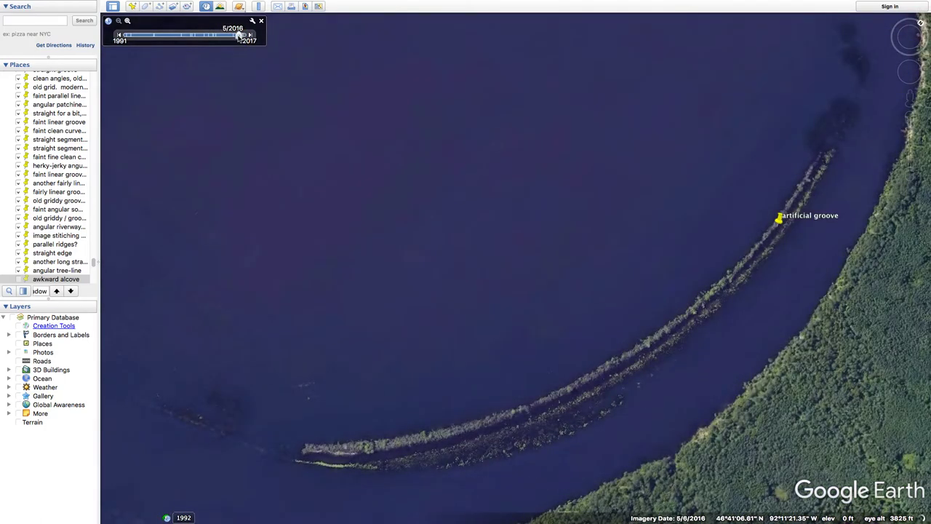
pyautogui.moveTo(232, 38); pyautogui.dragTo(216, 36)
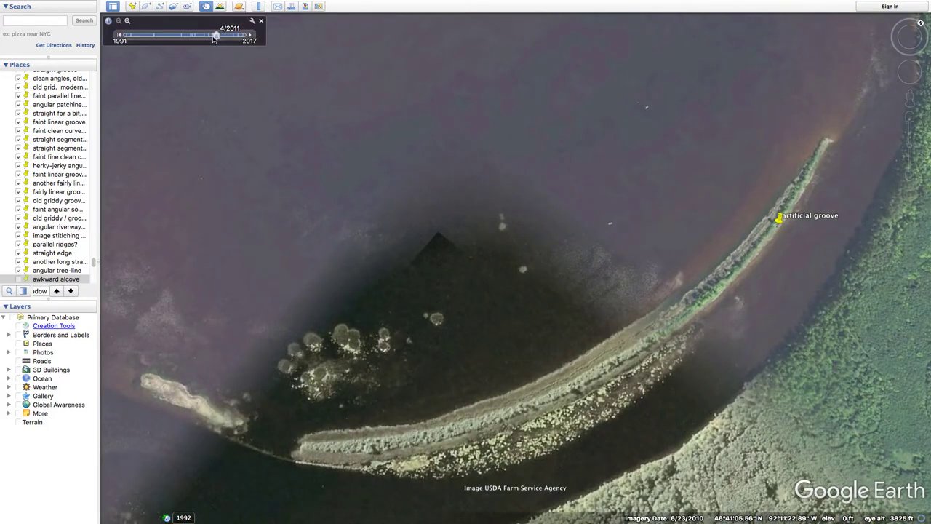
pyautogui.moveTo(216, 36); pyautogui.dragTo(195, 37)
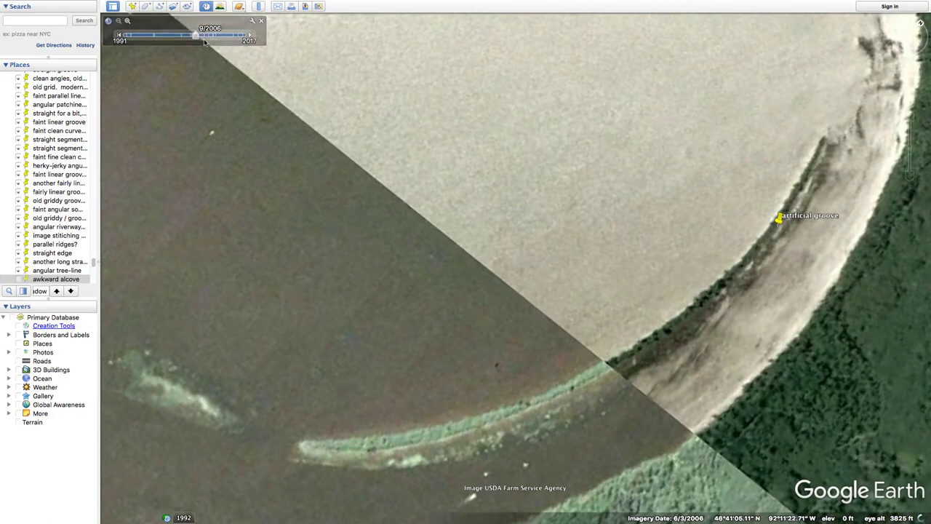
pyautogui.moveTo(195, 34); pyautogui.dragTo(178, 36)
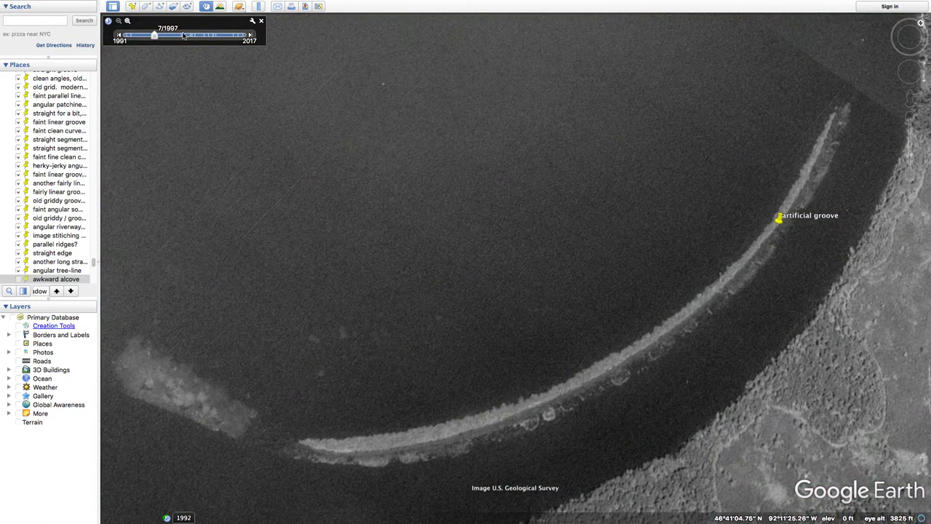
pyautogui.click(131, 36)
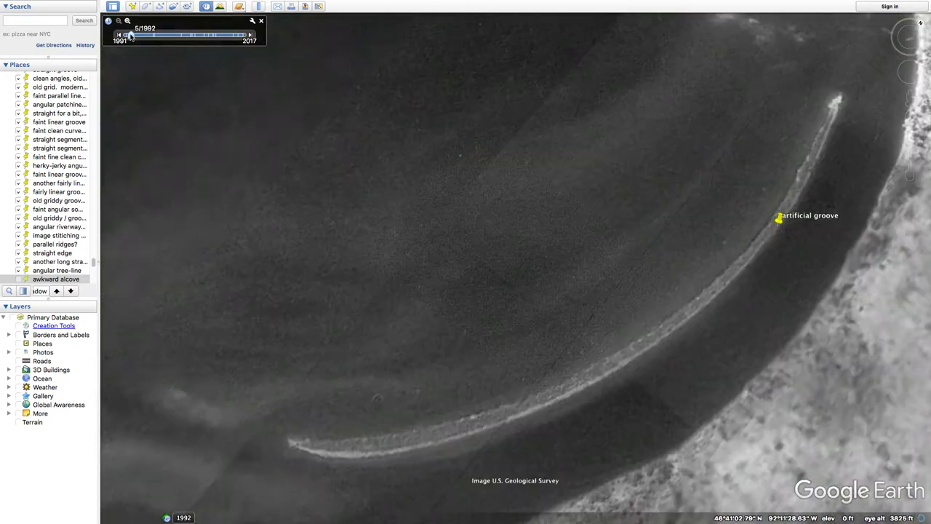
pyautogui.moveTo(131, 36); pyautogui.dragTo(127, 37)
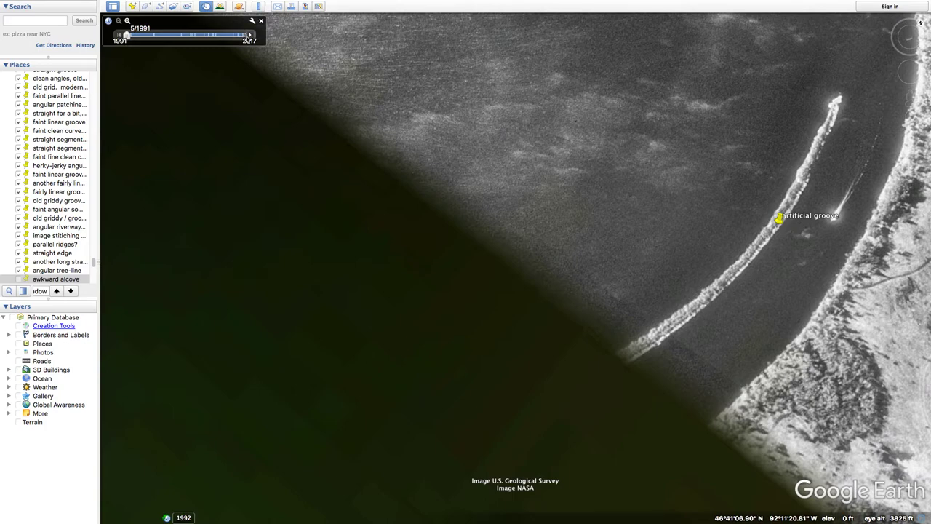
# Review the curved strip again in the 5/2016 and 4/2011 imagery, and turn off historical imagery
pyautogui.click(239, 37)
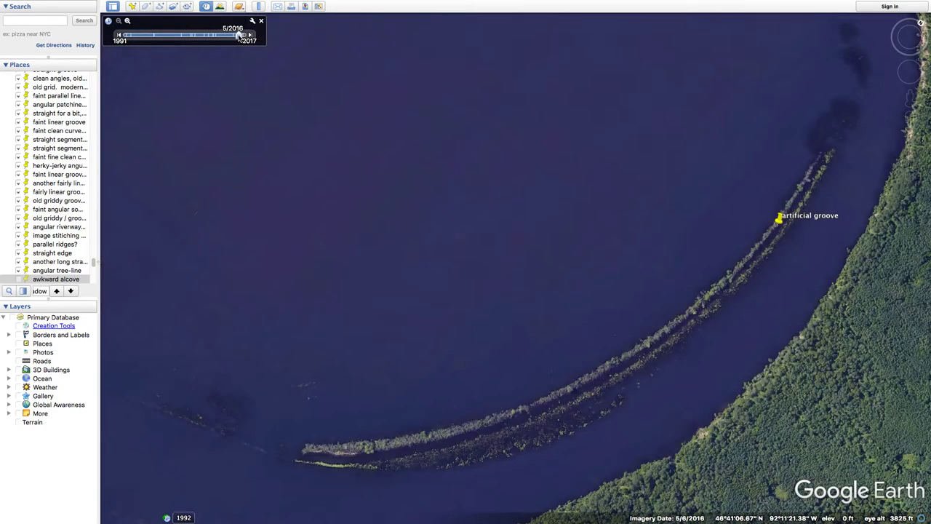
pyautogui.moveTo(237, 37); pyautogui.dragTo(227, 38)
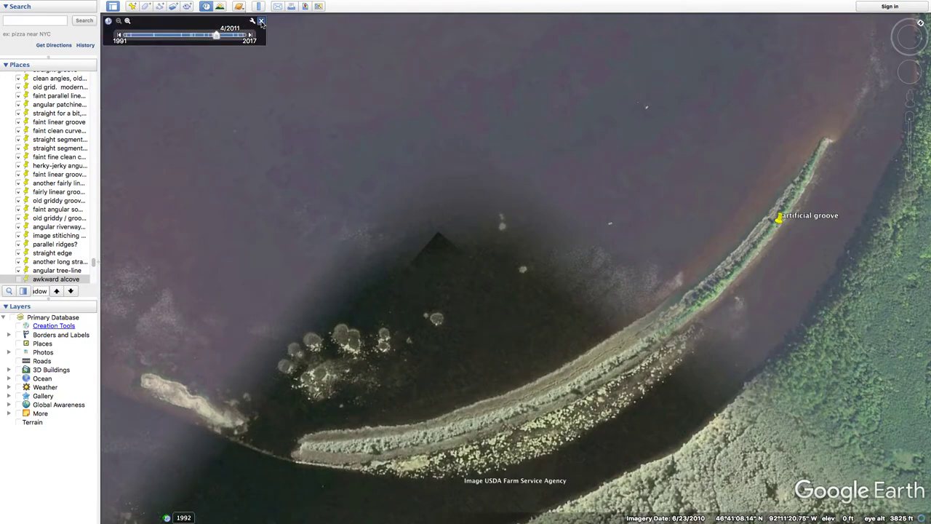
pyautogui.click(261, 22)
# View the whole bay, and examine the wooded peninsula in the reddish inlet southeast of the "artificial groove" placemark
pyautogui.scroll(-10, 624, 310)
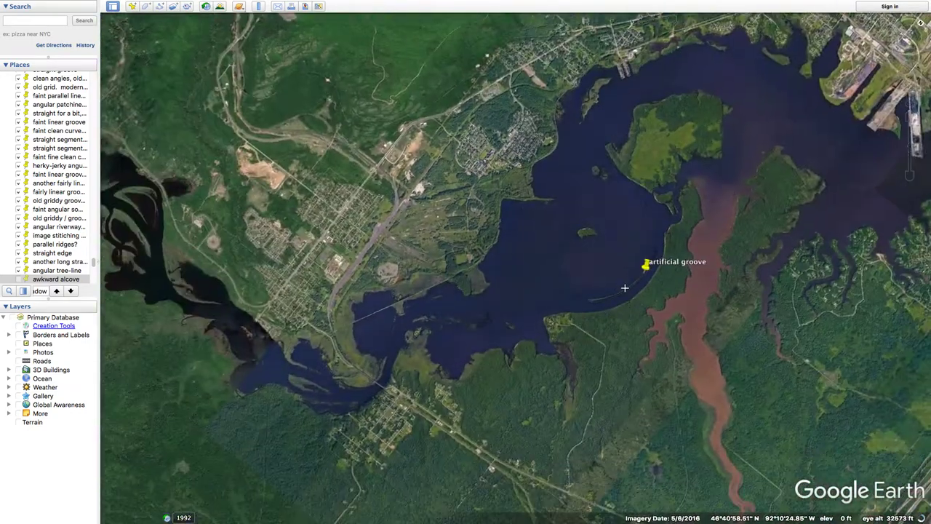
pyautogui.scroll(5, 670, 339)
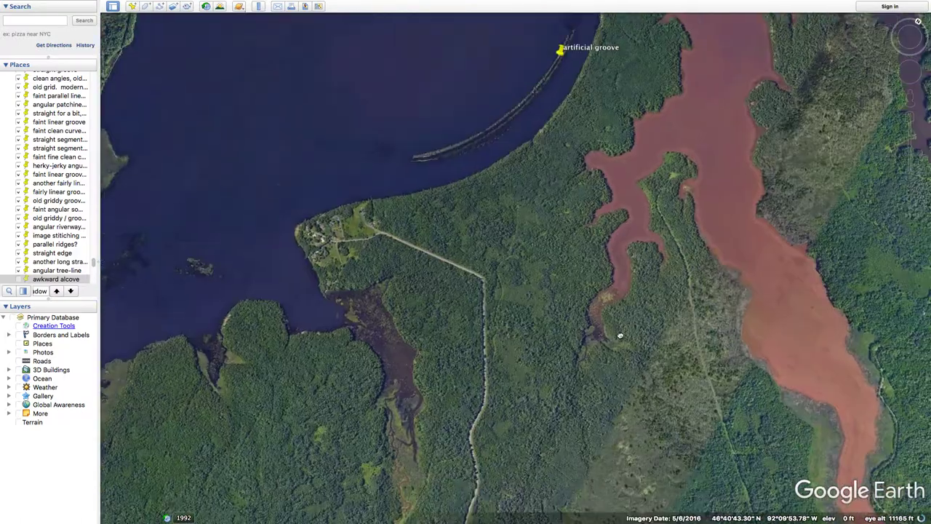
pyautogui.scroll(7, 683, 178)
pyautogui.moveTo(683, 177); pyautogui.dragTo(650, 264)
pyautogui.scroll(2, 651, 190)
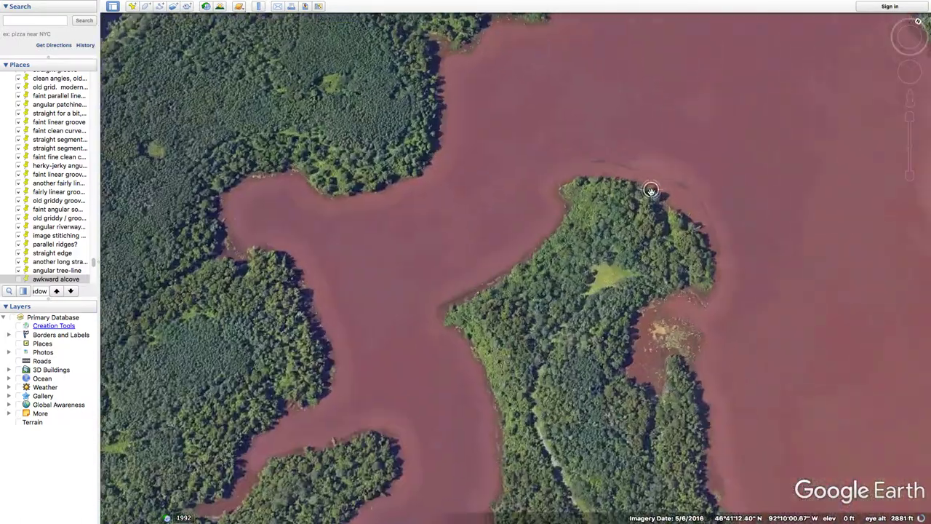
pyautogui.scroll(3, 650, 190)
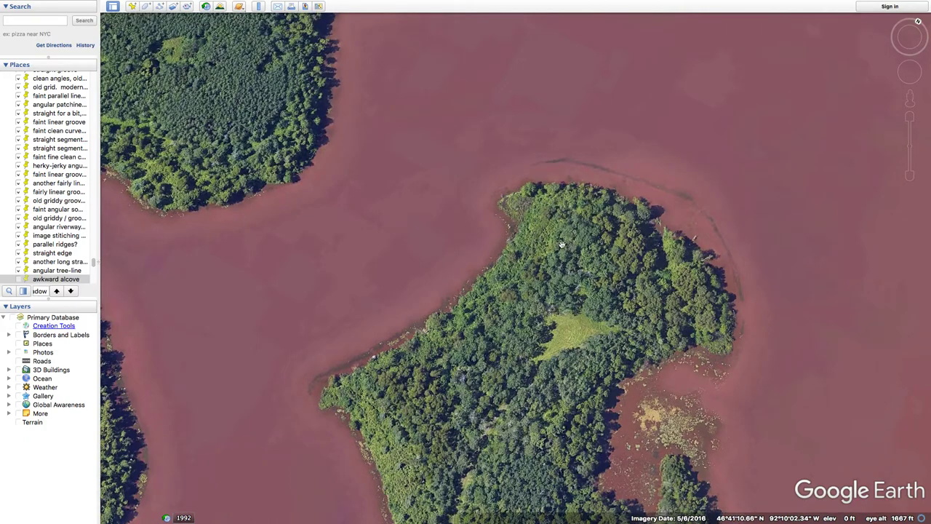
pyautogui.scroll(3, 400, 312)
# Survey the peninsula's pointed western corner, its west shore and the narrow track through its trees
pyautogui.moveTo(365, 344); pyautogui.dragTo(399, 51)
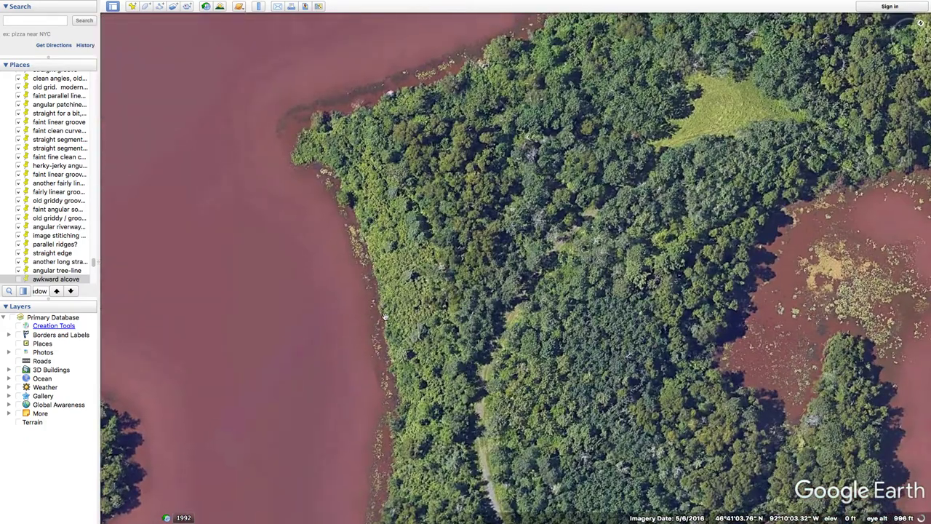
pyautogui.moveTo(384, 317); pyautogui.dragTo(381, 220)
pyautogui.moveTo(376, 384); pyautogui.dragTo(391, 323)
pyautogui.moveTo(509, 389); pyautogui.dragTo(519, 272)
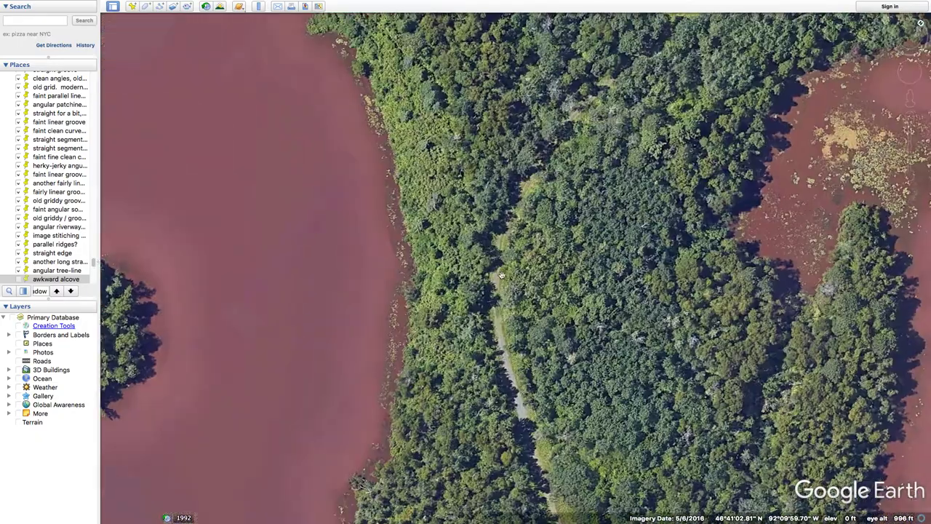
pyautogui.moveTo(501, 274); pyautogui.dragTo(500, 314)
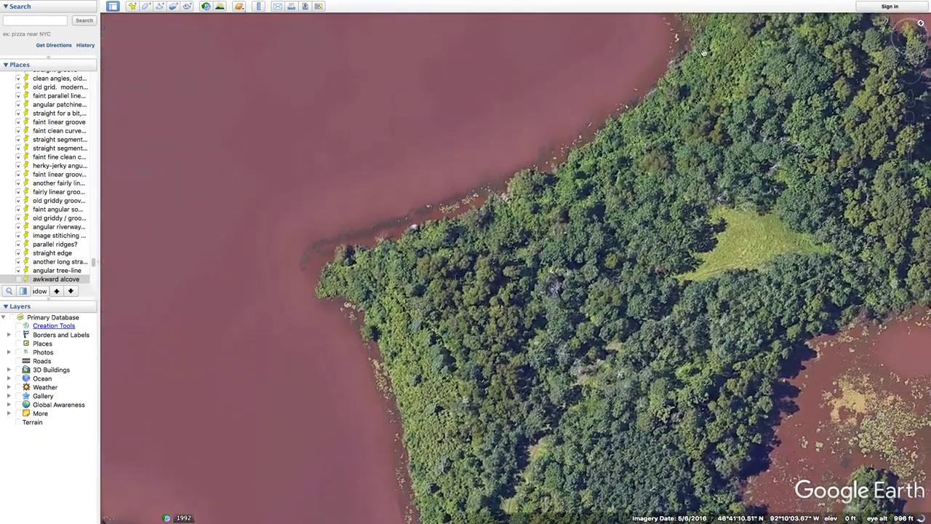
# Trace the thin dark arc in the water around the peninsula's northern and eastern shore
pyautogui.moveTo(670, 149); pyautogui.dragTo(647, 334)
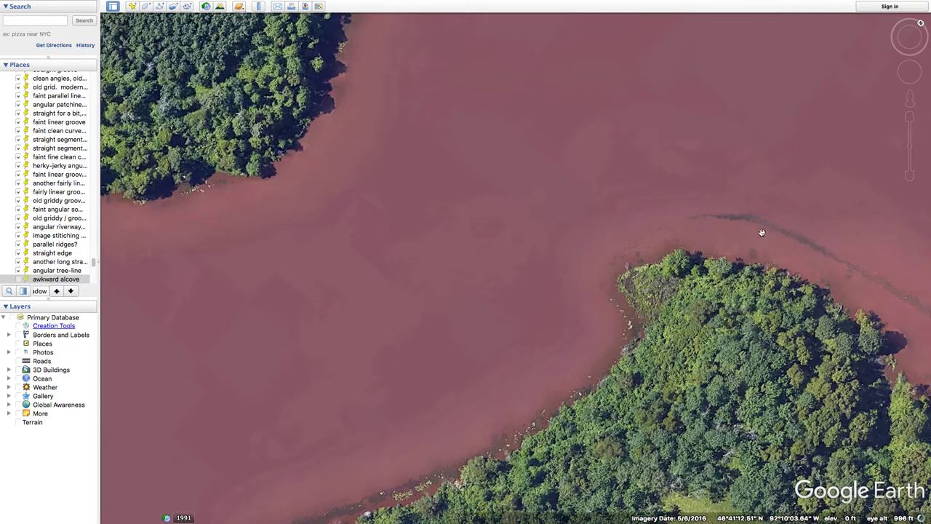
pyautogui.moveTo(757, 229); pyautogui.dragTo(503, 216)
pyautogui.moveTo(649, 321); pyautogui.dragTo(490, 193)
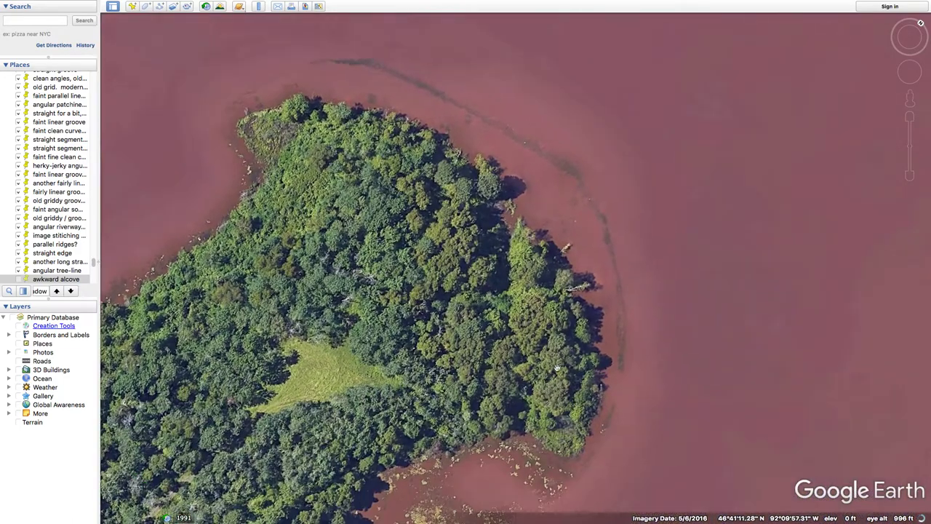
pyautogui.moveTo(536, 412); pyautogui.dragTo(557, 281)
# View the peninsula within the reddish inlet, and examine the rounded cove in the forested shore to its west
pyautogui.scroll(-3, 555, 281)
pyautogui.scroll(-3, 554, 280)
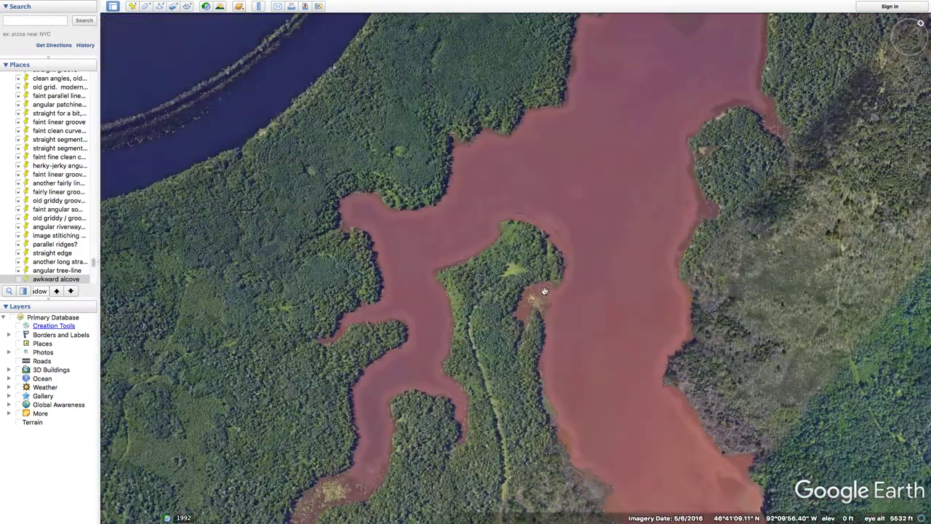
pyautogui.scroll(5, 367, 184)
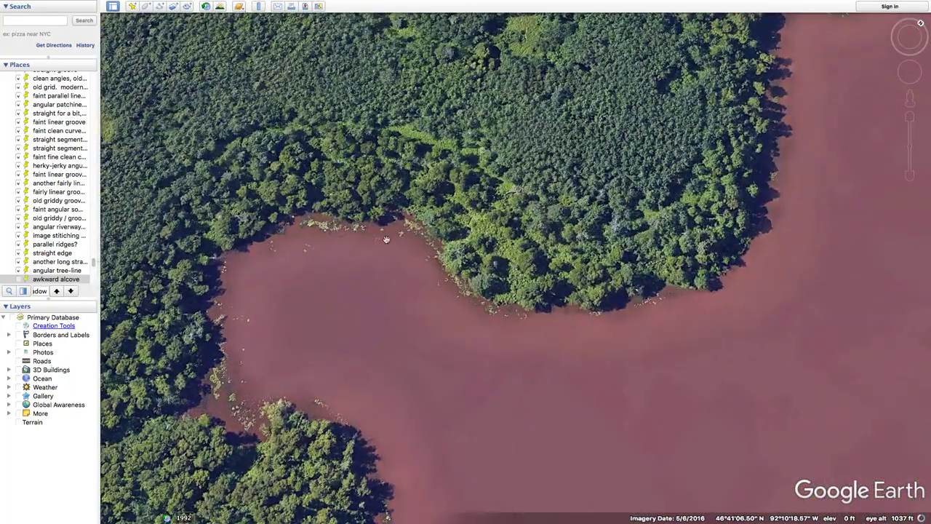
# Survey the winding reddish channel south of the rounded cove, the wooded peninsula, and the wider inlet southeast of the "artificial groove" placemark
pyautogui.scroll(-3, 401, 277)
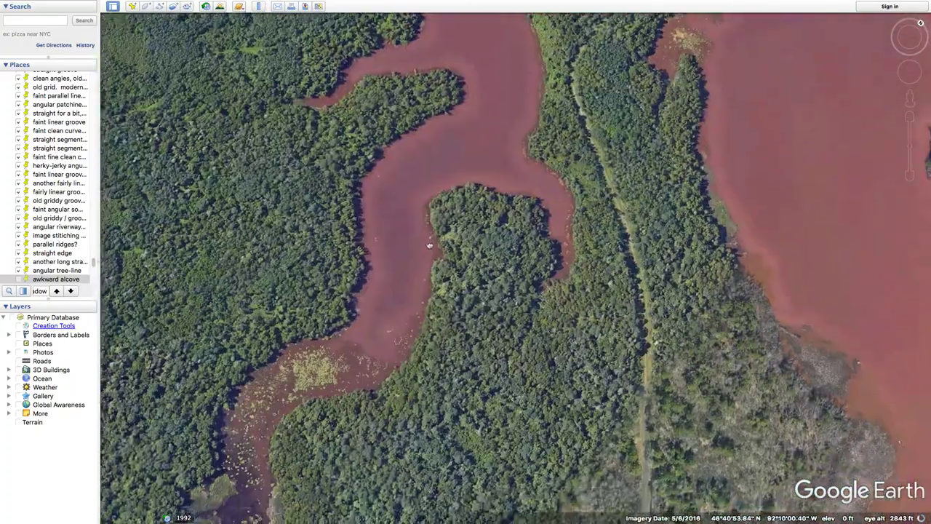
pyautogui.scroll(-3, 474, 126)
pyautogui.moveTo(474, 125); pyautogui.dragTo(484, 302)
pyautogui.scroll(3, 506, 222)
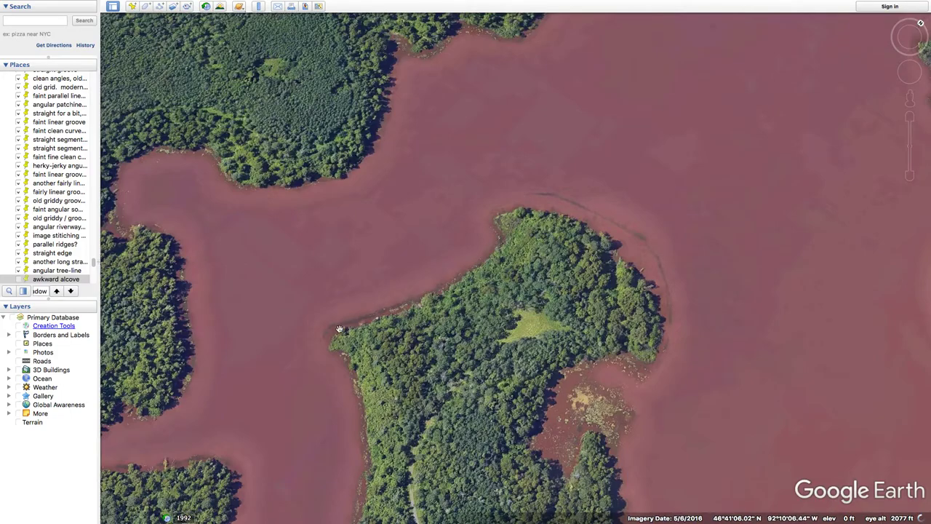
pyautogui.scroll(-3, 364, 310)
pyautogui.scroll(-10, 423, 283)
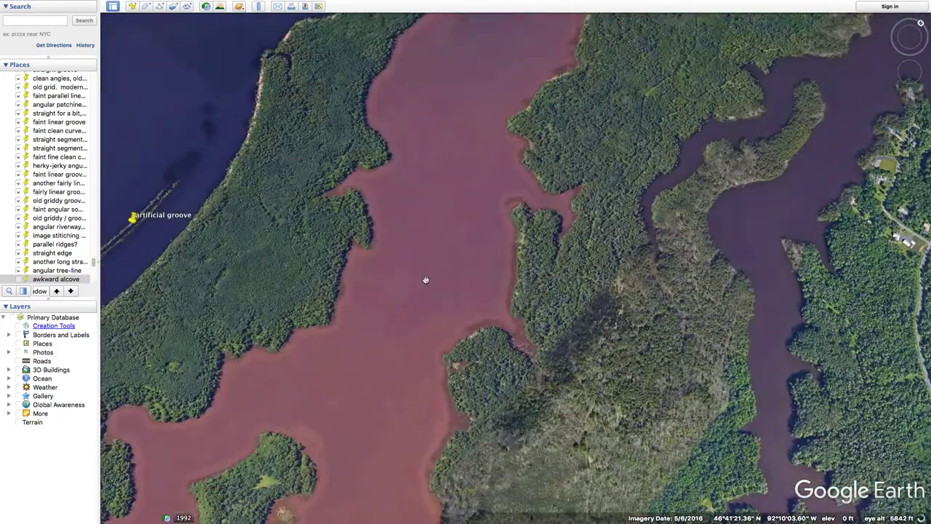
# View the Great Lakes region, and examine the small islands around the "linear feature?" placemark in northern Lake Michigan
pyautogui.scroll(-3, 487, 182)
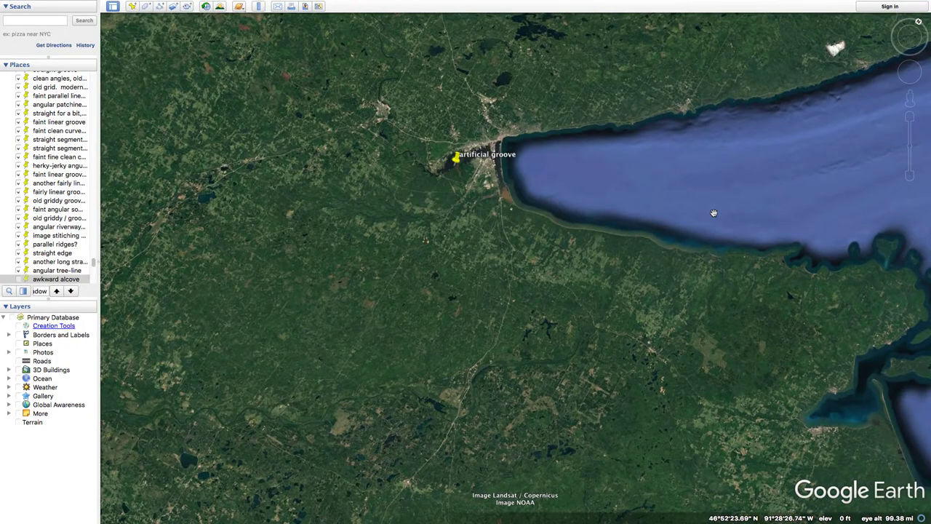
pyautogui.scroll(-8, 462, 340)
pyautogui.scroll(5, 462, 341)
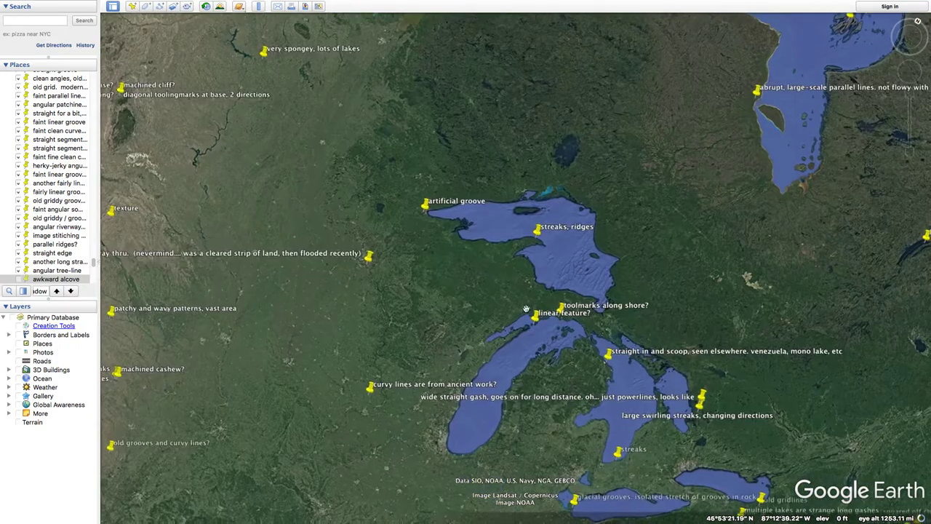
pyautogui.scroll(3, 579, 362)
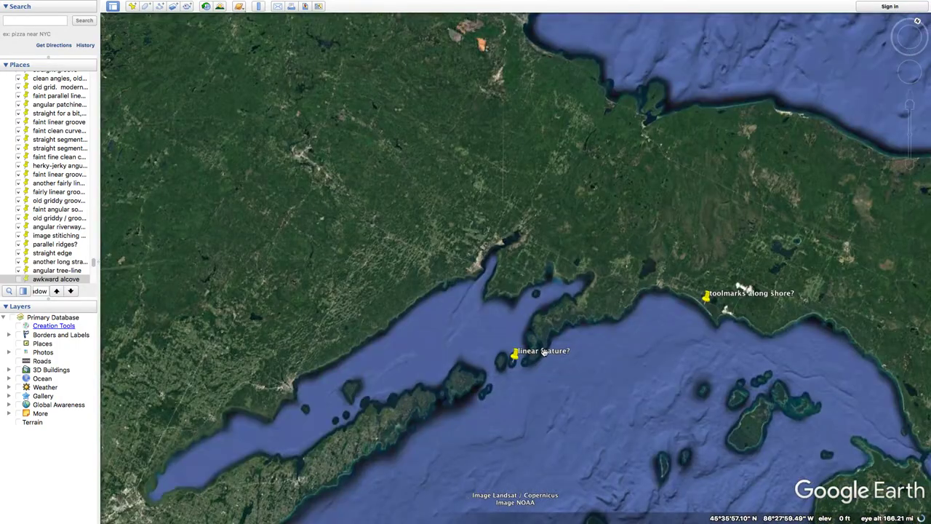
pyautogui.scroll(3, 543, 352)
pyautogui.scroll(3, 525, 357)
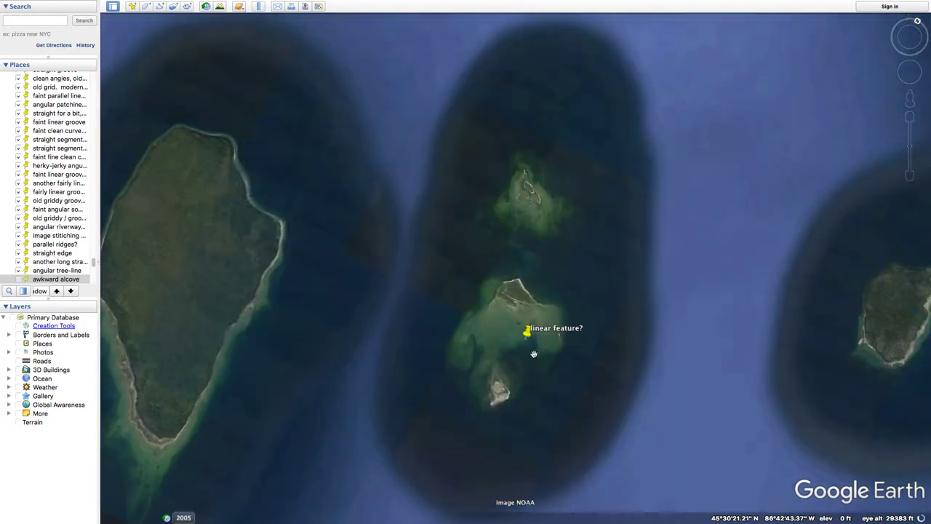
# View the placemarks across eastern North America, from the Great Lakes to the Atlantic coast, with the map oriented north-up
pyautogui.scroll(-5, 540, 331)
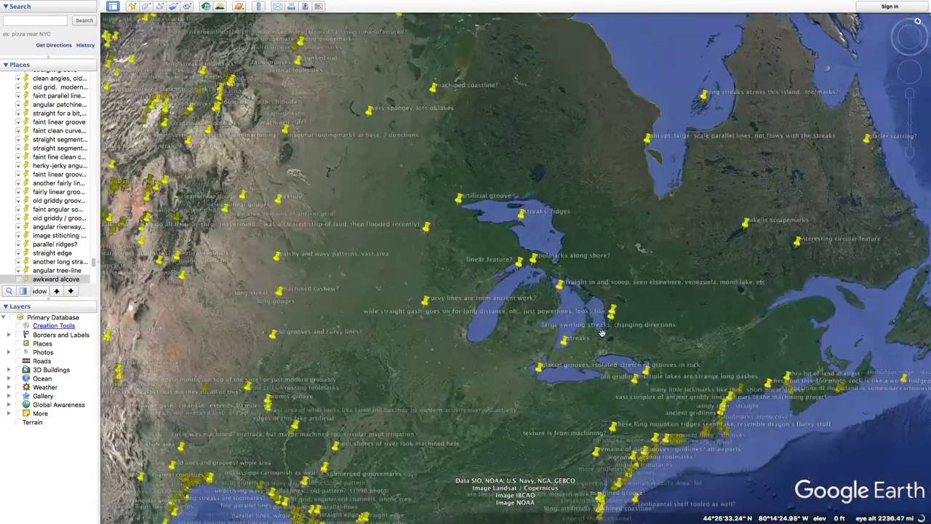
pyautogui.moveTo(667, 336); pyautogui.dragTo(654, 322)
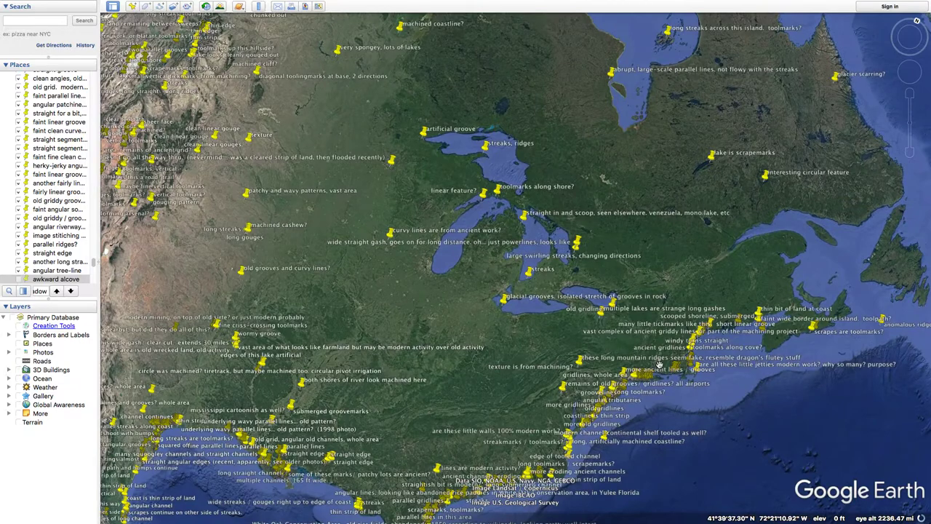
pyautogui.press('n')
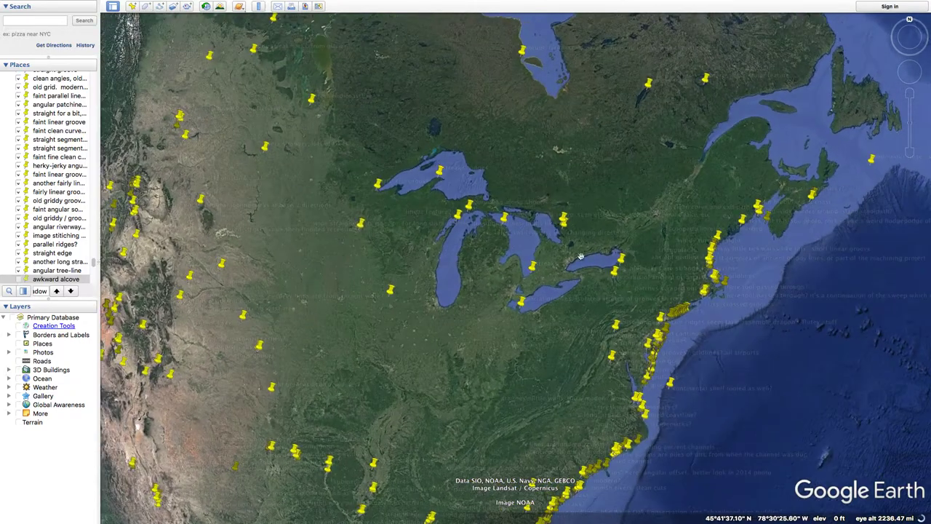